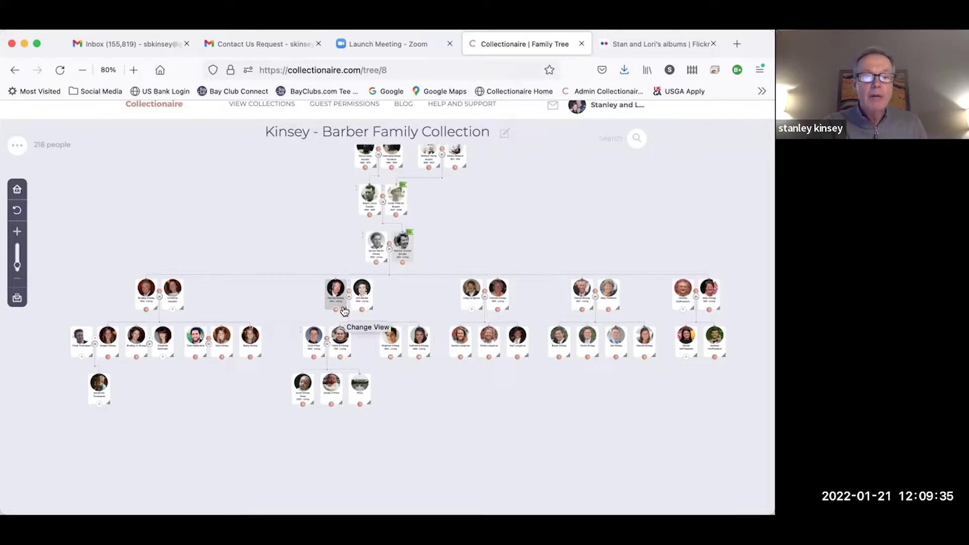
# Recentre the tree on the 1954/1959 couple and open the 1930–2019 member's media collection.
pyautogui.scroll(5, 392, 309)
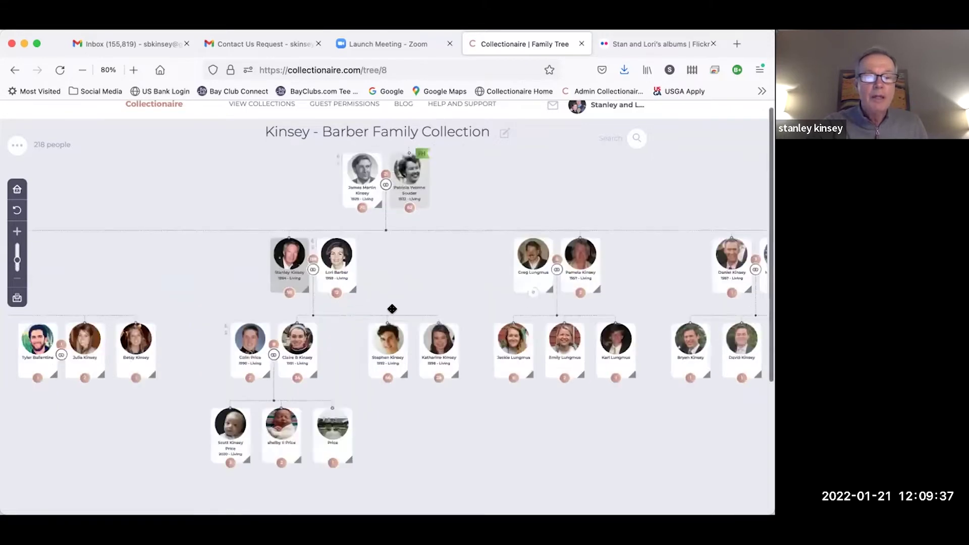
pyautogui.click(345, 285)
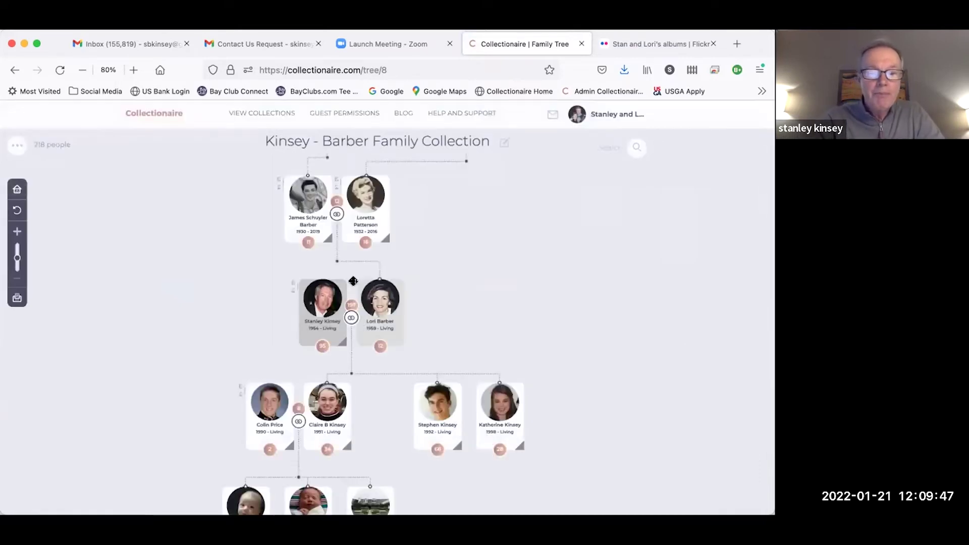
pyautogui.moveTo(418, 265); pyautogui.dragTo(468, 285)
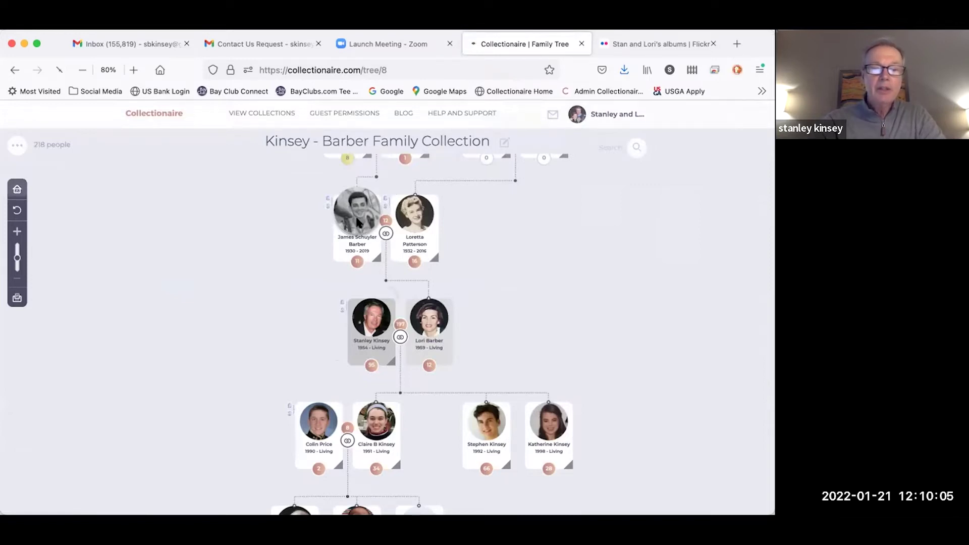
pyautogui.click(356, 221)
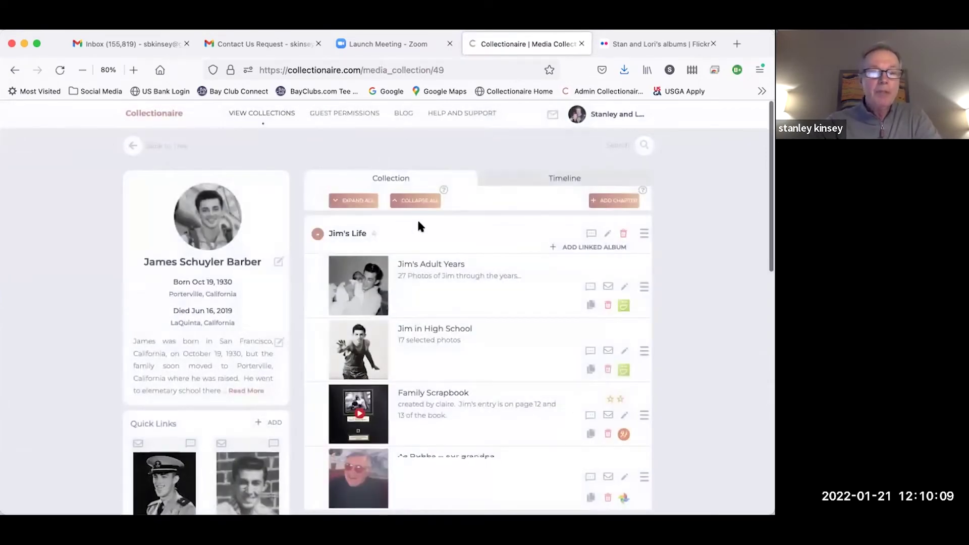
# Collapse all chapters of the 1930-born member's collection, leaving only chapter titles.
pyautogui.scroll(-1, 418, 223)
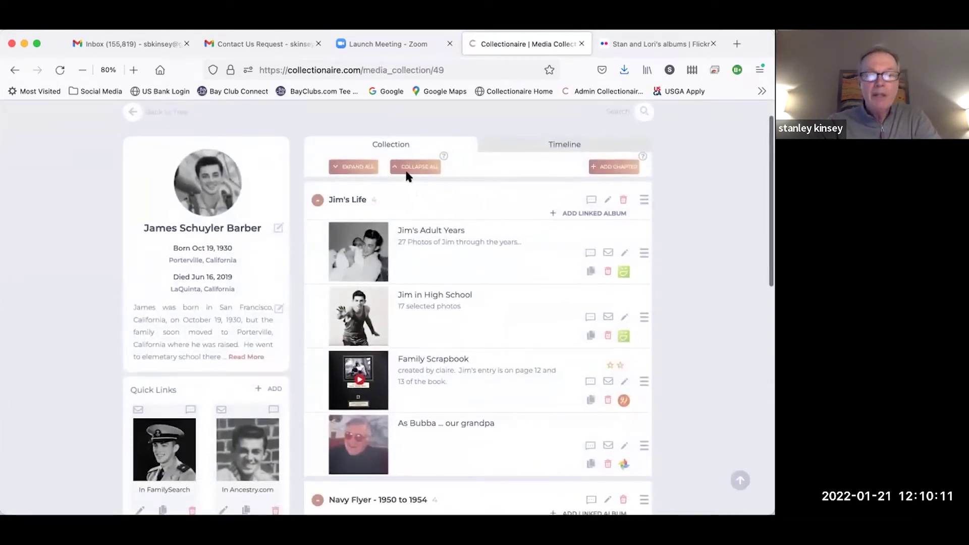
pyautogui.click(402, 168)
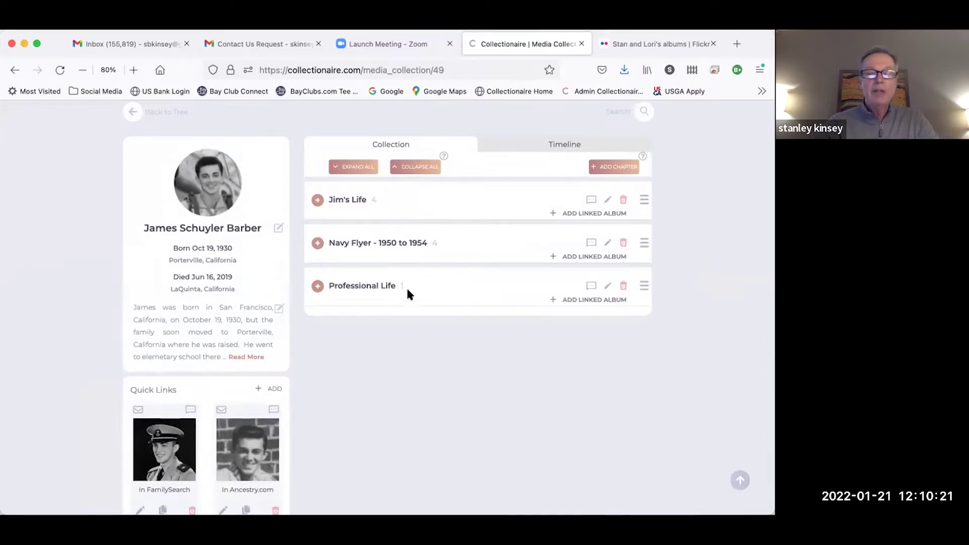
# Add and save a chapter titled 'Best When Young', chosen from the suggested titles.
pyautogui.click(595, 169)
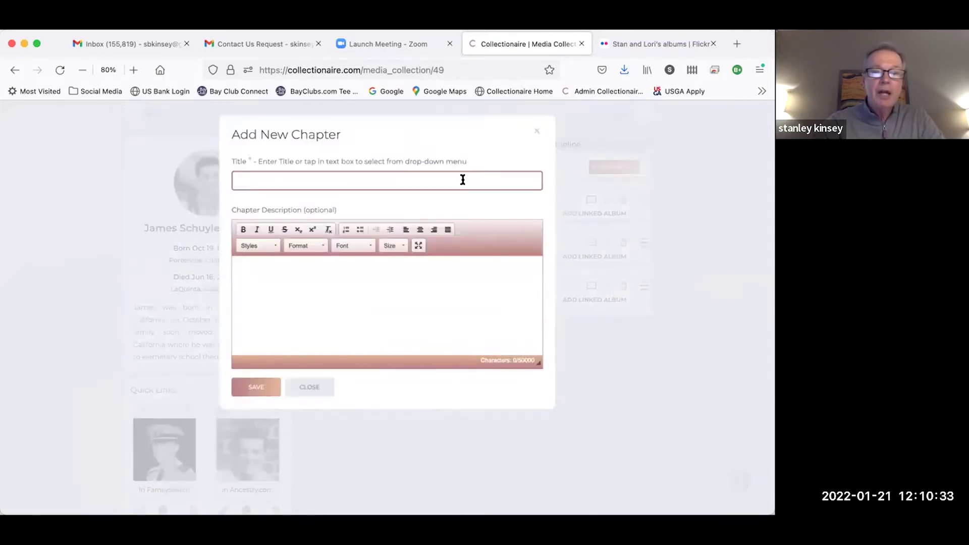
pyautogui.click(459, 180)
pyautogui.scroll(-8, 361, 234)
pyautogui.scroll(-4, 361, 234)
pyautogui.scroll(2, 362, 234)
pyautogui.scroll(10, 361, 234)
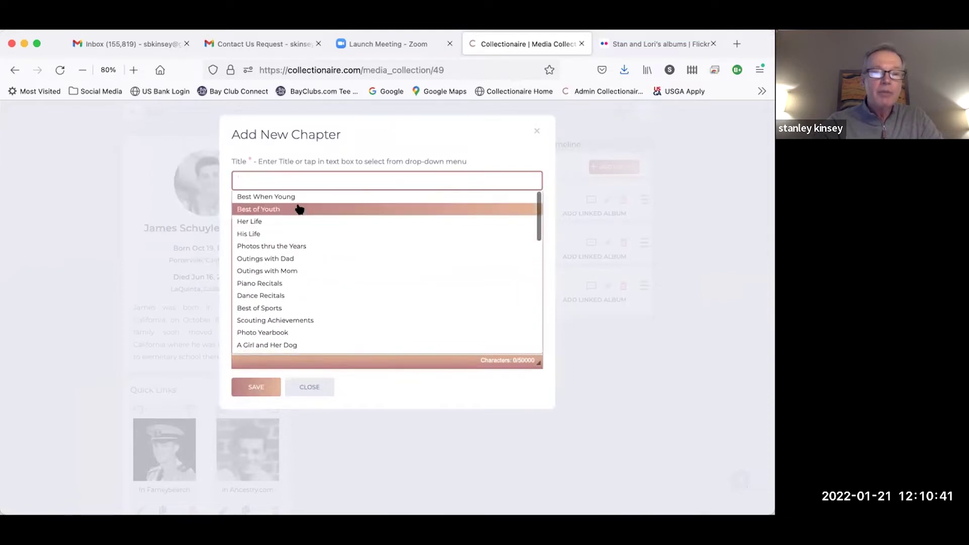
pyautogui.click(288, 196)
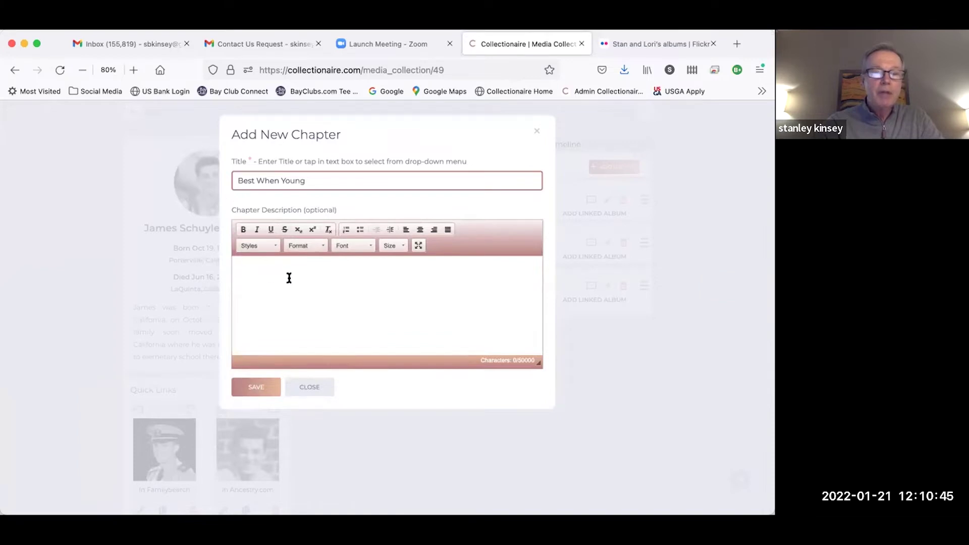
pyautogui.click(255, 387)
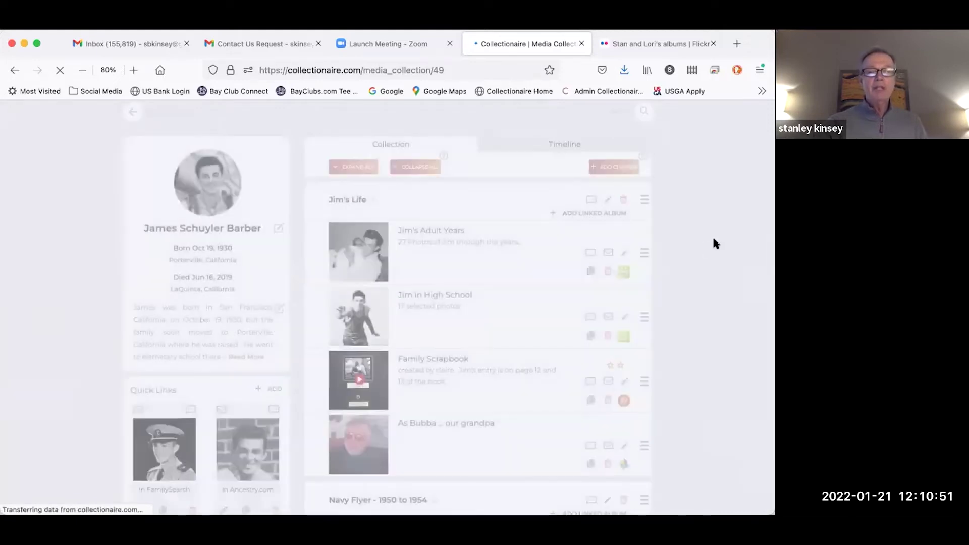
# Collapse all four chapters and drag Best When Young above the others.
pyautogui.scroll(-2, 539, 160)
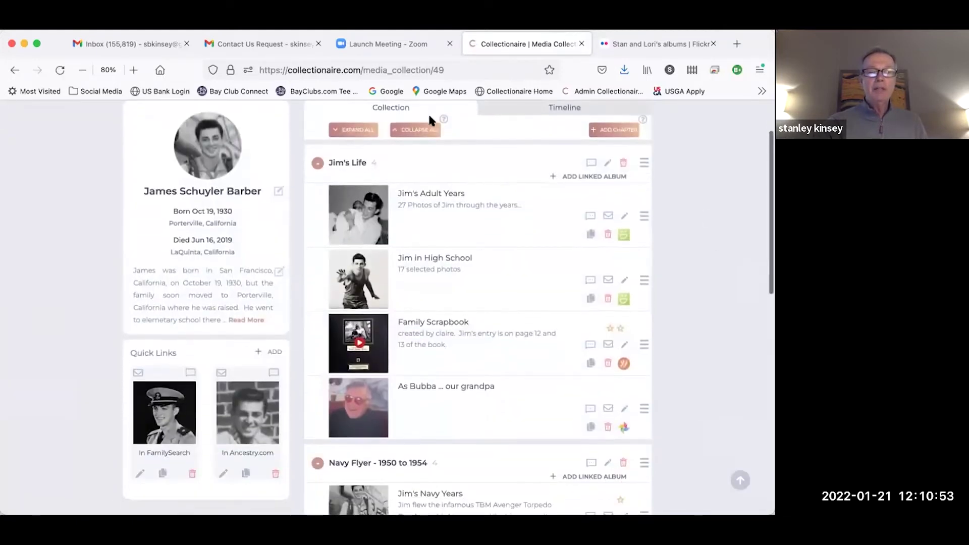
pyautogui.click(417, 130)
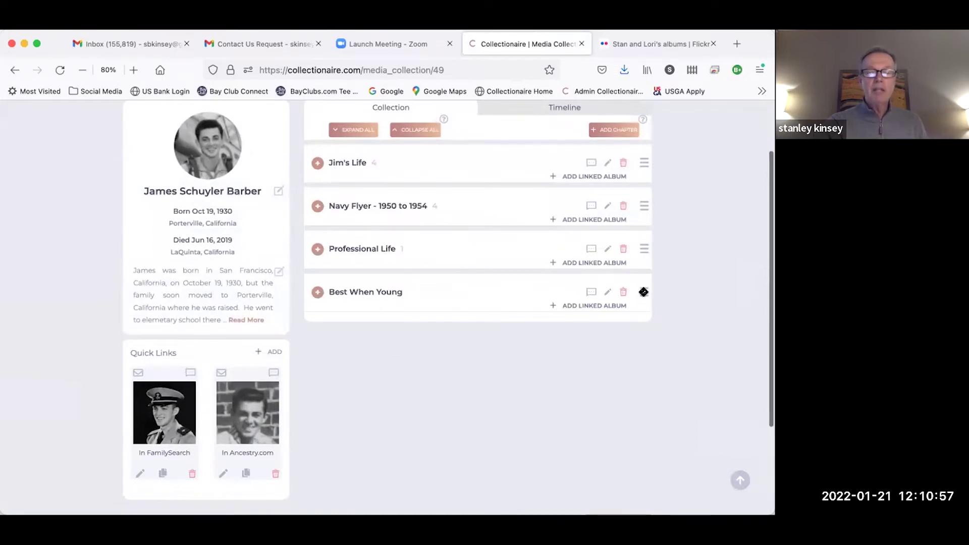
pyautogui.moveTo(643, 291); pyautogui.dragTo(686, 165)
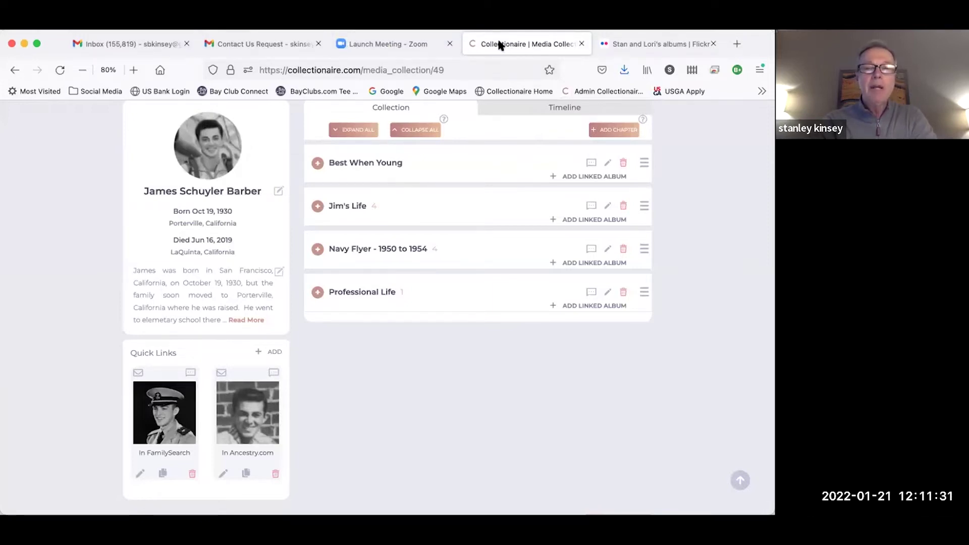
# Switch to the Flickr albums page and scroll down to the 108-photo Photos from youth album.
pyautogui.click(629, 43)
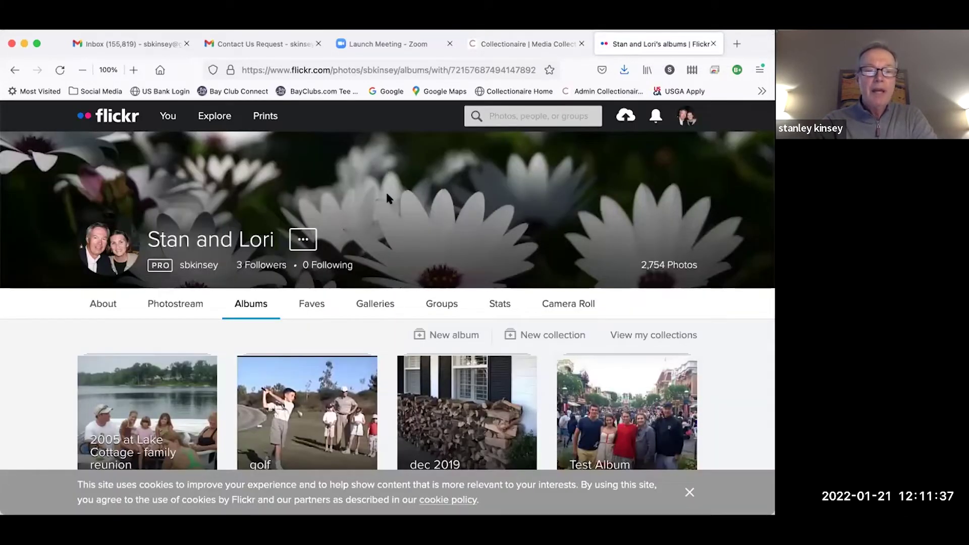
pyautogui.scroll(-2, 385, 190)
pyautogui.scroll(-3, 385, 190)
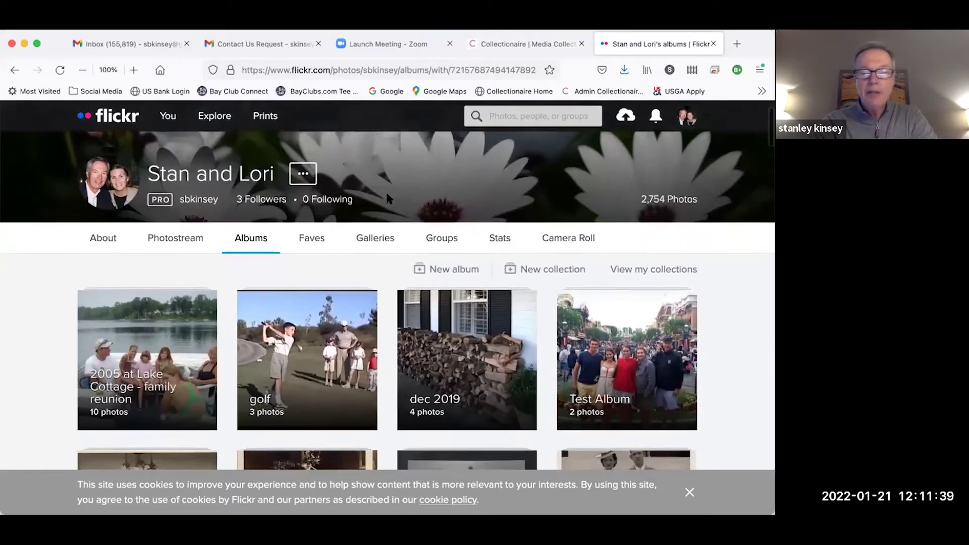
pyautogui.scroll(-1, 386, 199)
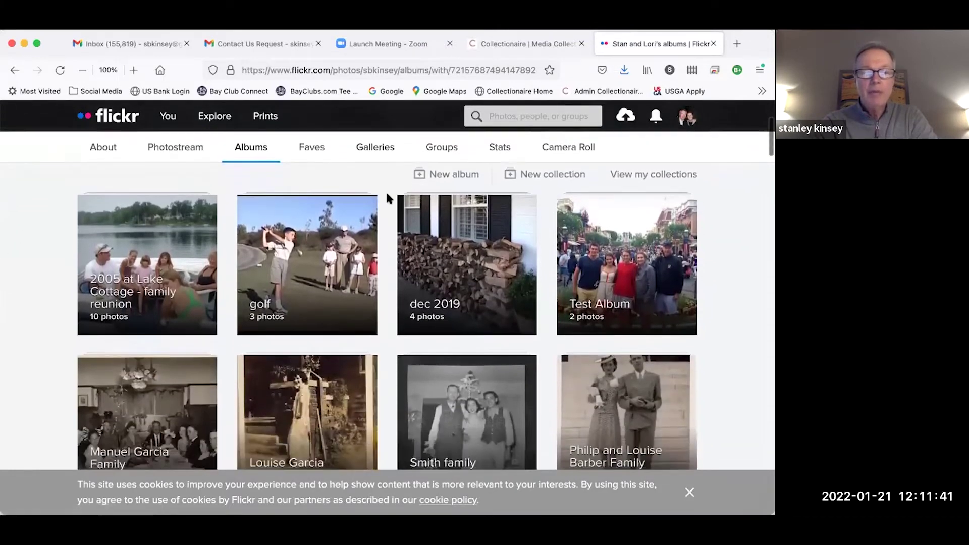
pyautogui.scroll(-2, 455, 284)
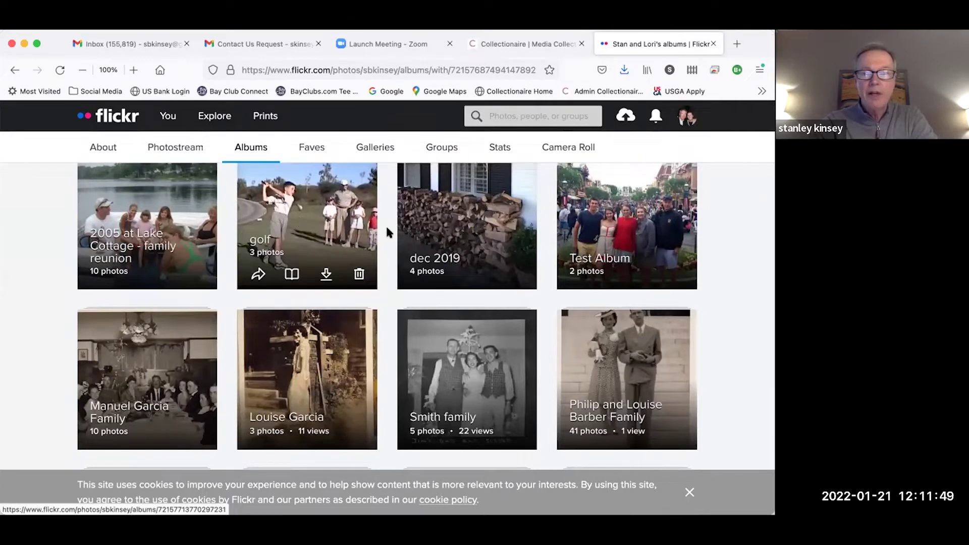
pyautogui.scroll(-2, 602, 239)
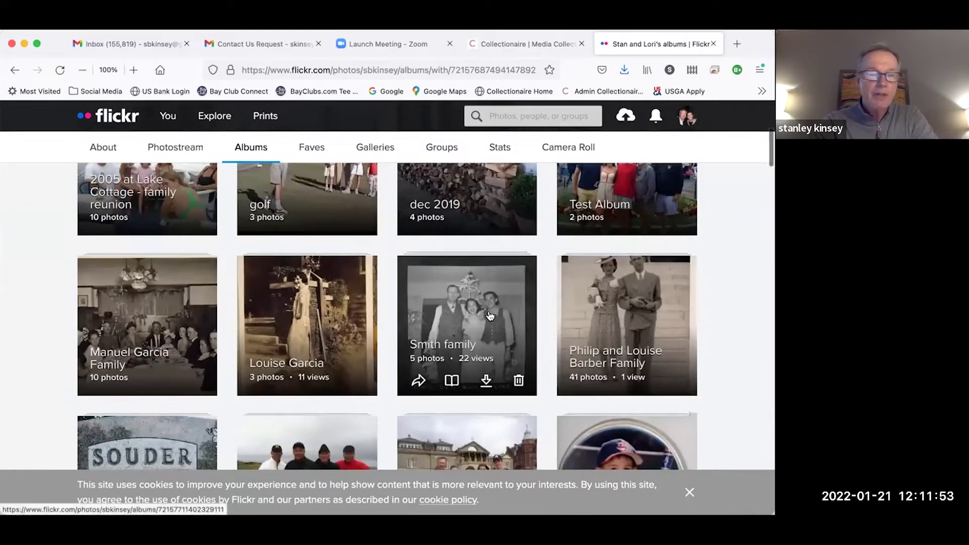
pyautogui.scroll(-3, 489, 315)
pyautogui.scroll(-3, 490, 315)
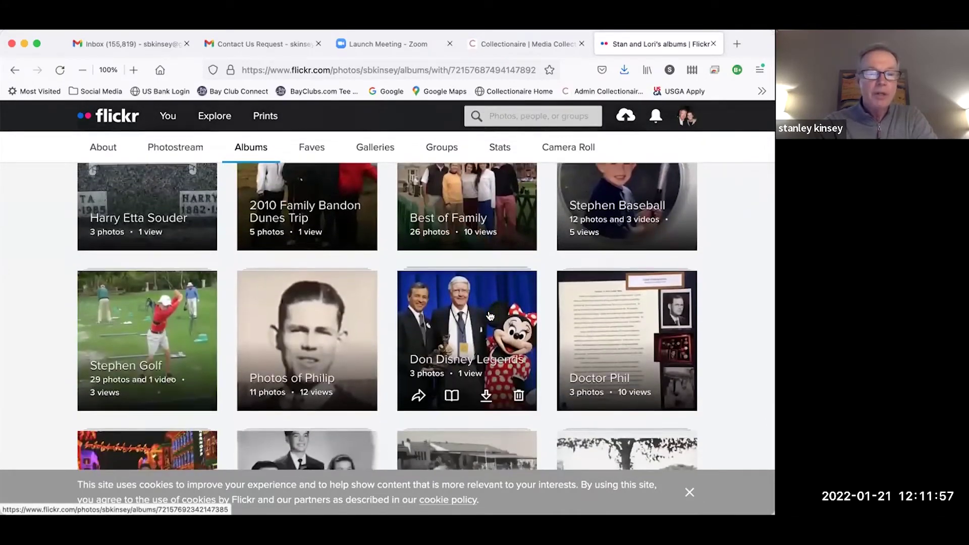
pyautogui.scroll(-2, 490, 316)
pyautogui.moveTo(339, 244)
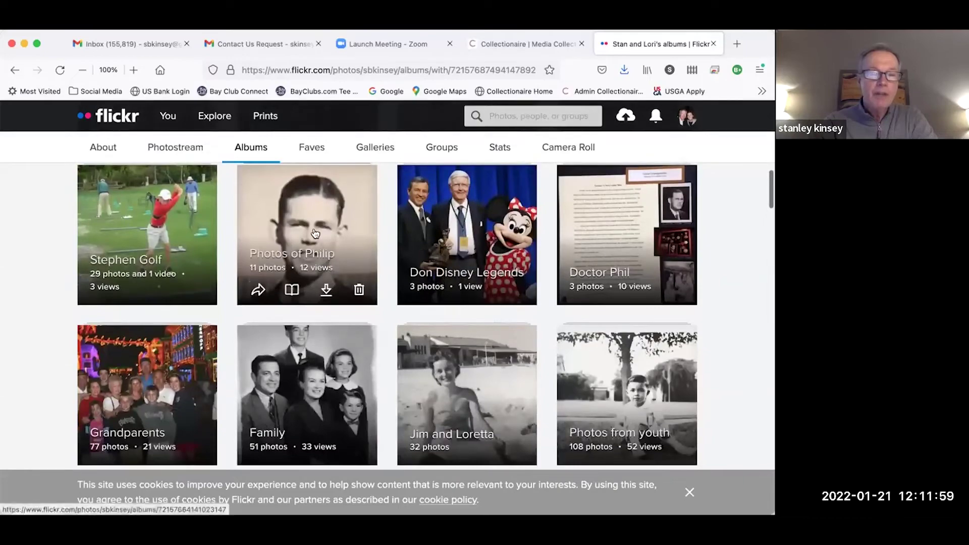
pyautogui.scroll(-1, 341, 266)
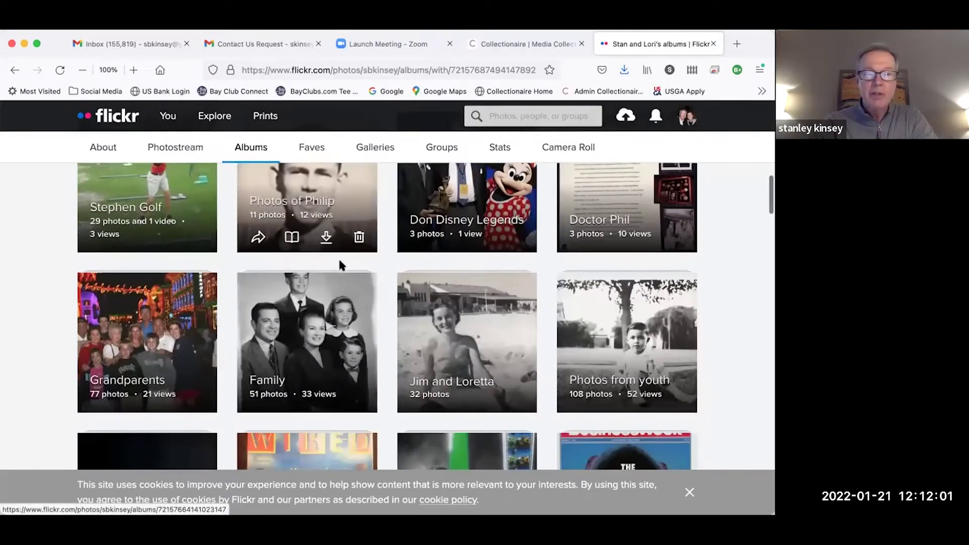
pyautogui.scroll(-1, 341, 266)
pyautogui.scroll(5, 341, 266)
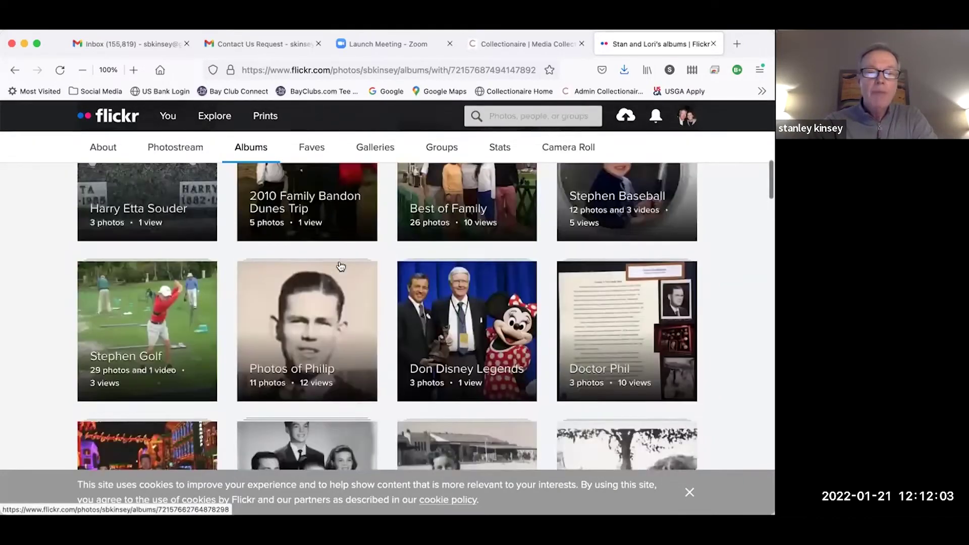
pyautogui.scroll(-5, 341, 266)
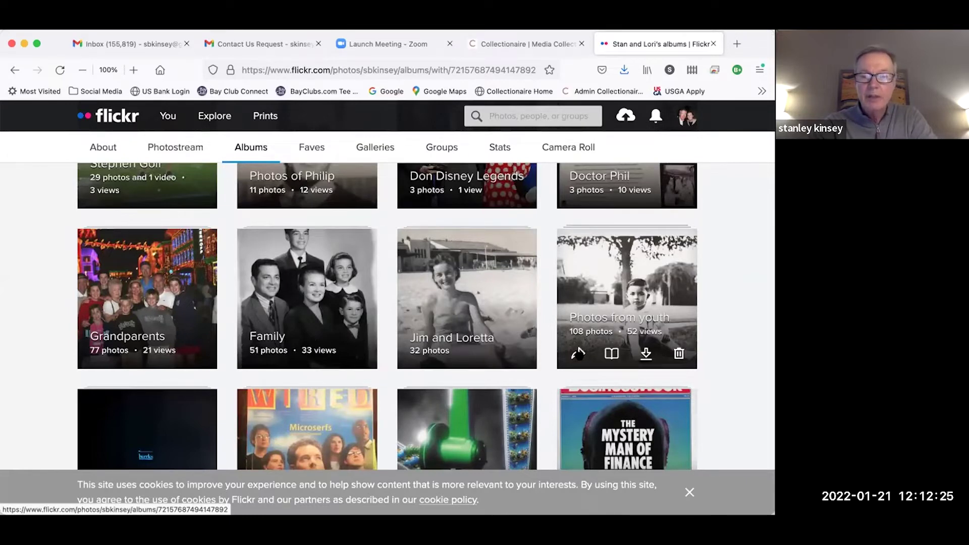
pyautogui.click(578, 353)
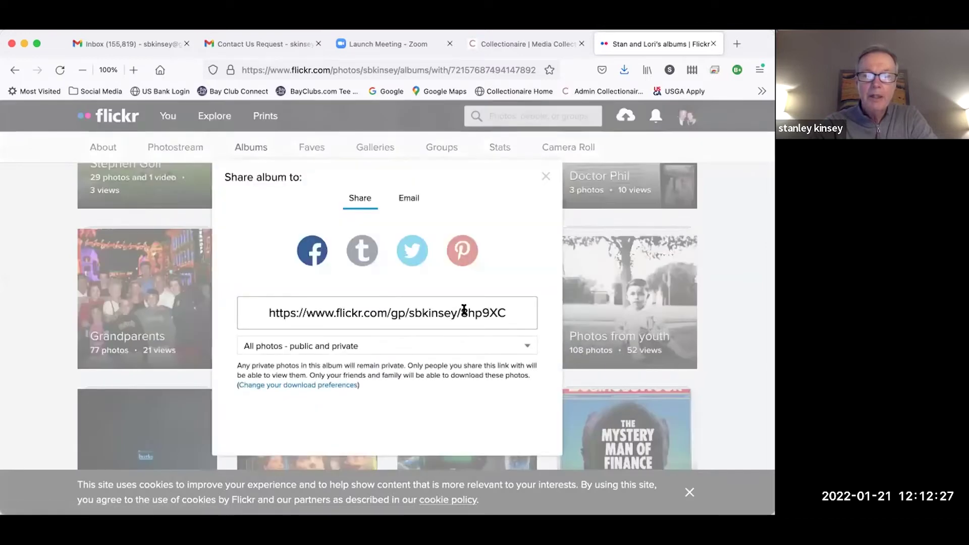
pyautogui.click(464, 309)
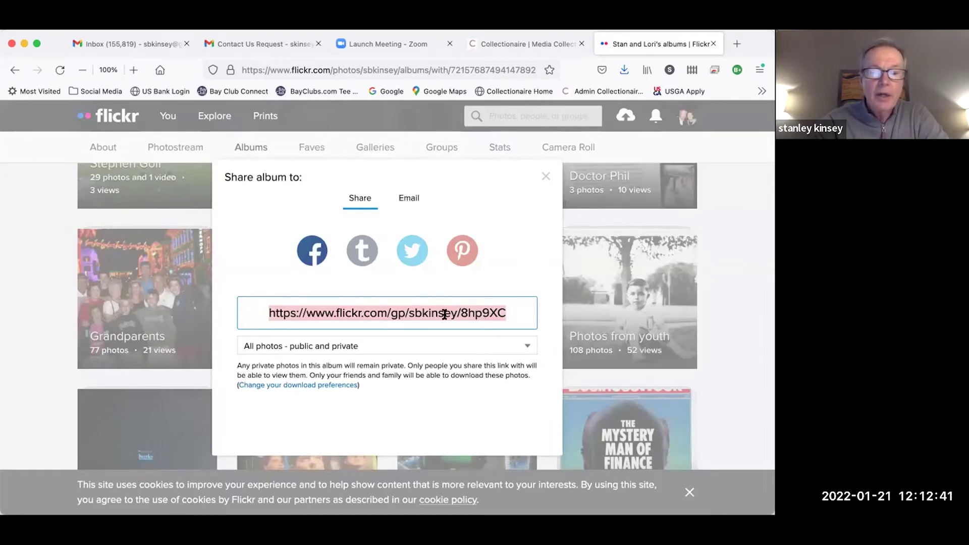
pyautogui.click(371, 69)
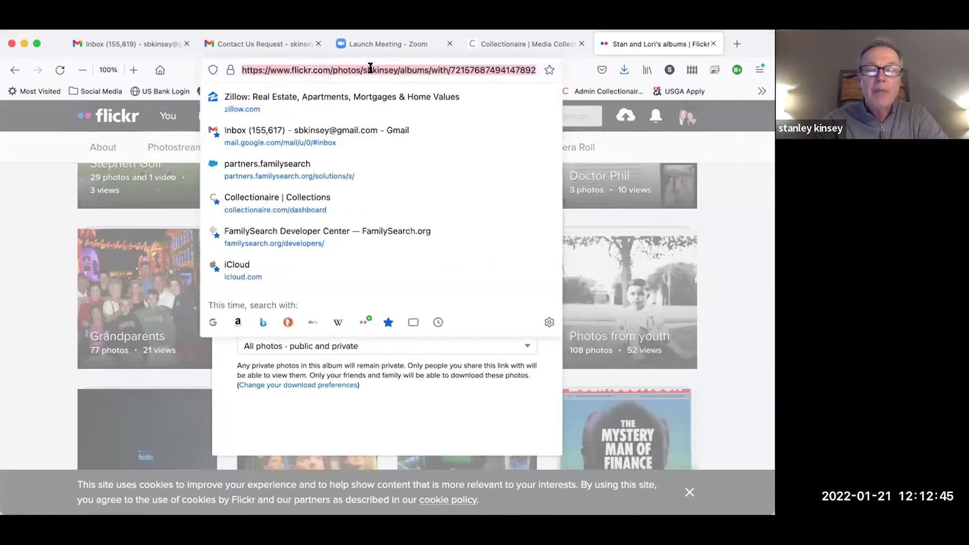
pyautogui.click(413, 386)
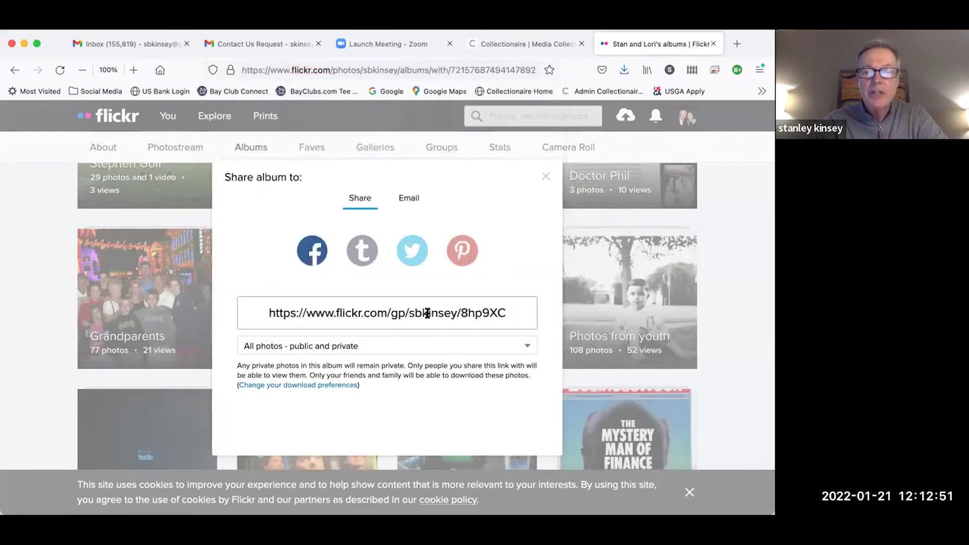
pyautogui.click(674, 304)
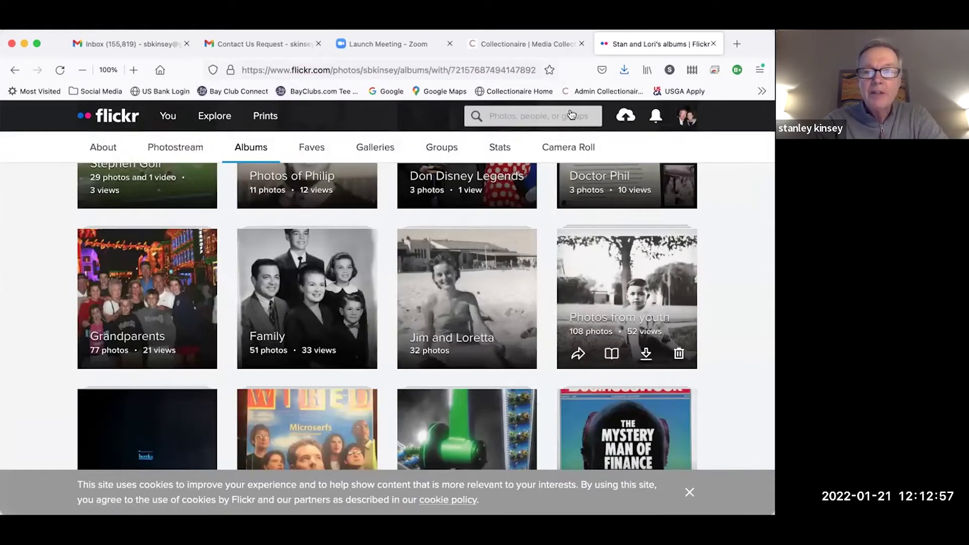
# Back in Collectionaire, start a linked album for Best When Young named 'Young Jim'.
pyautogui.click(536, 49)
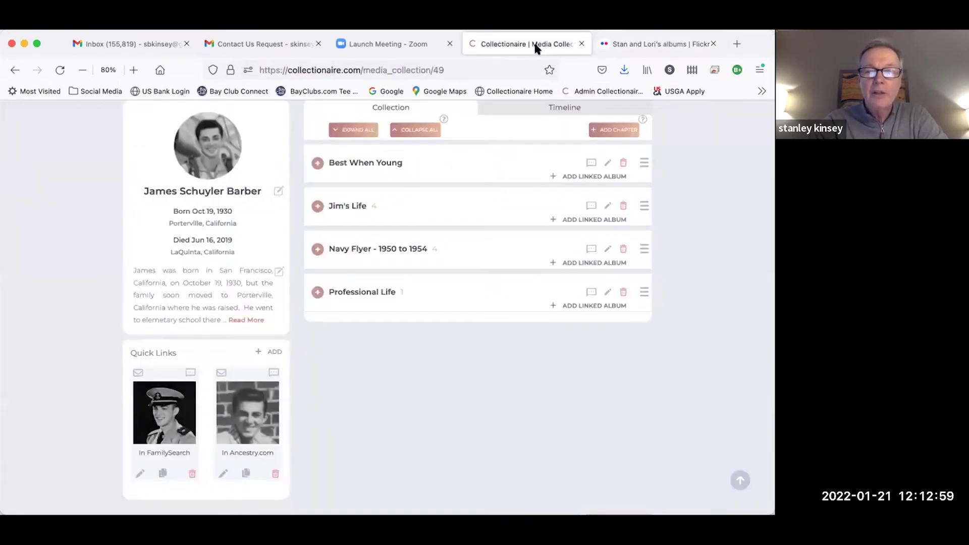
pyautogui.click(573, 176)
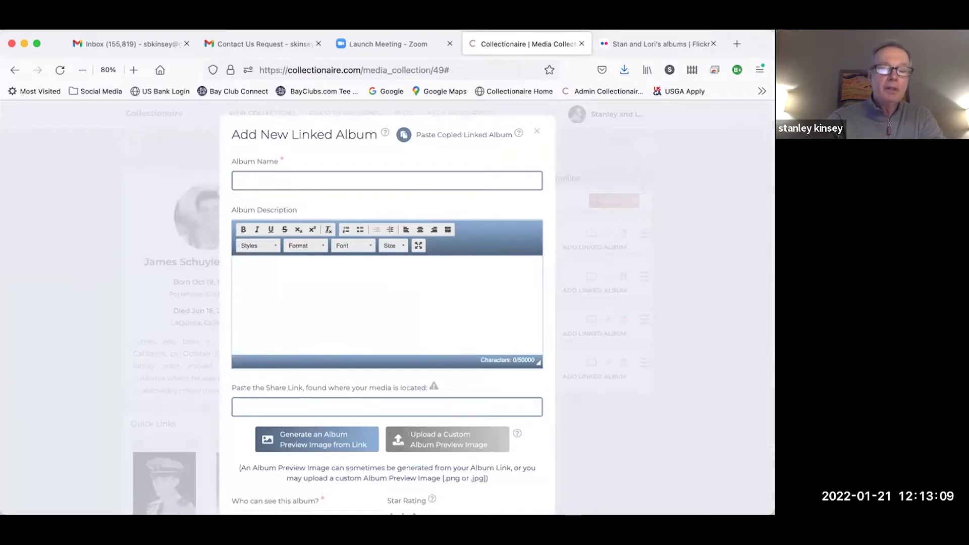
pyautogui.write('oung Jim')
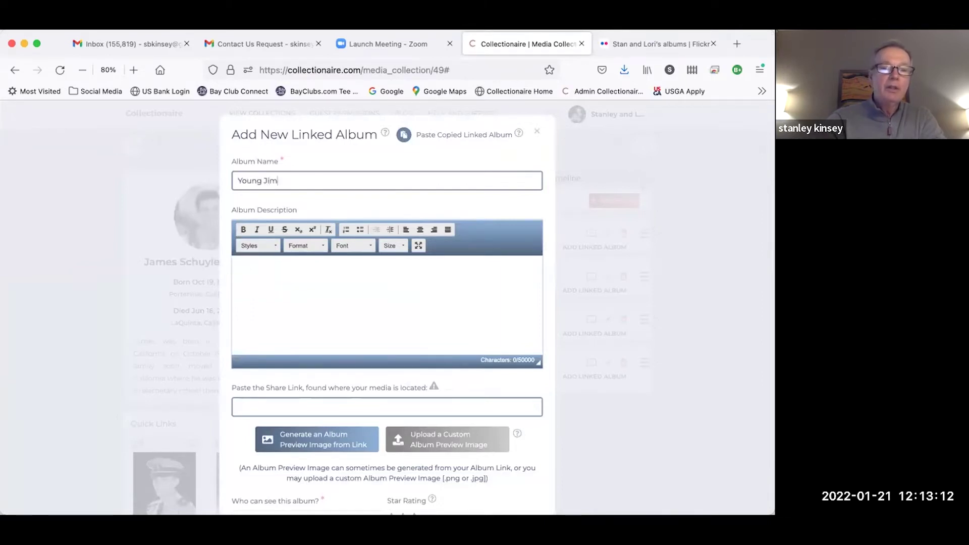
# Describe the album as 'Photos from california in the 1930s'.
pyautogui.click(243, 272)
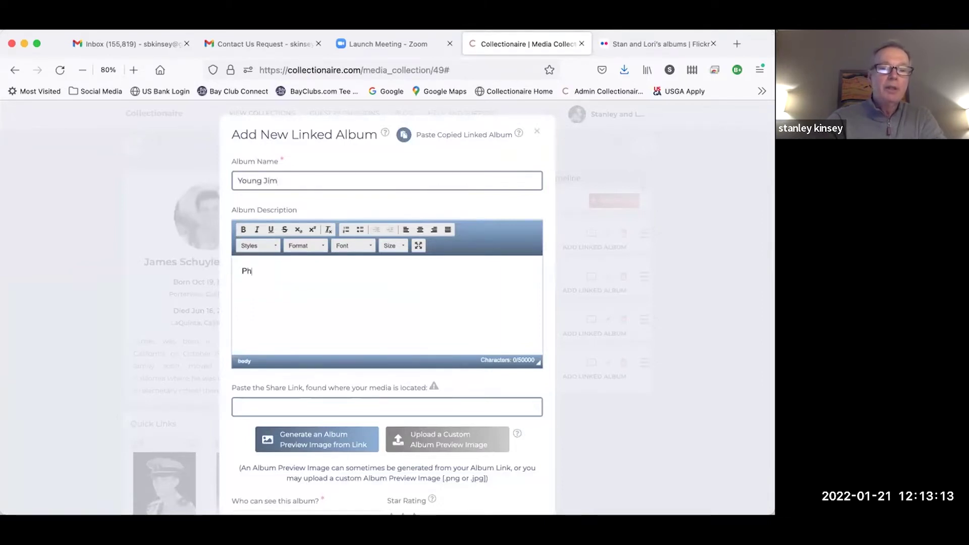
pyautogui.write('Photos from cal')
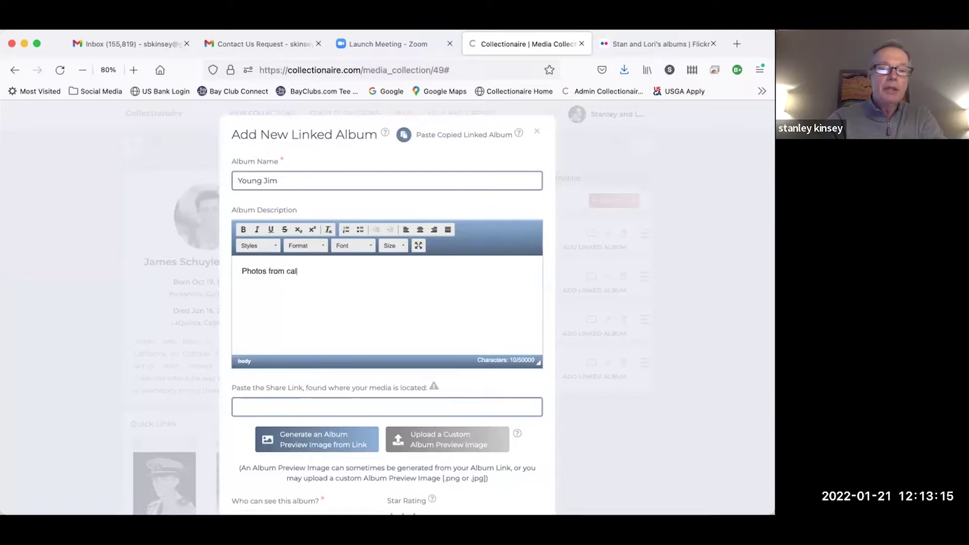
pyautogui.write('ifornia in')
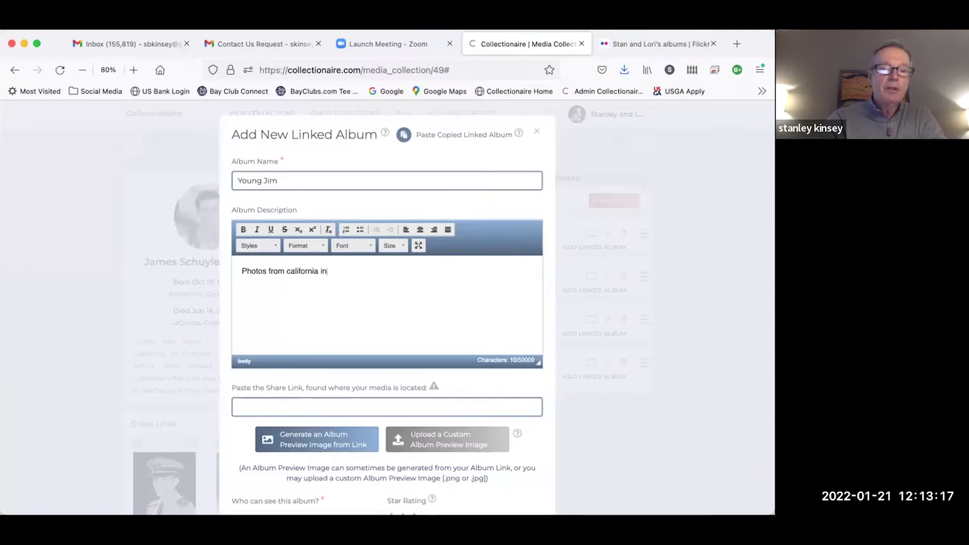
pyautogui.write('the 1930s')
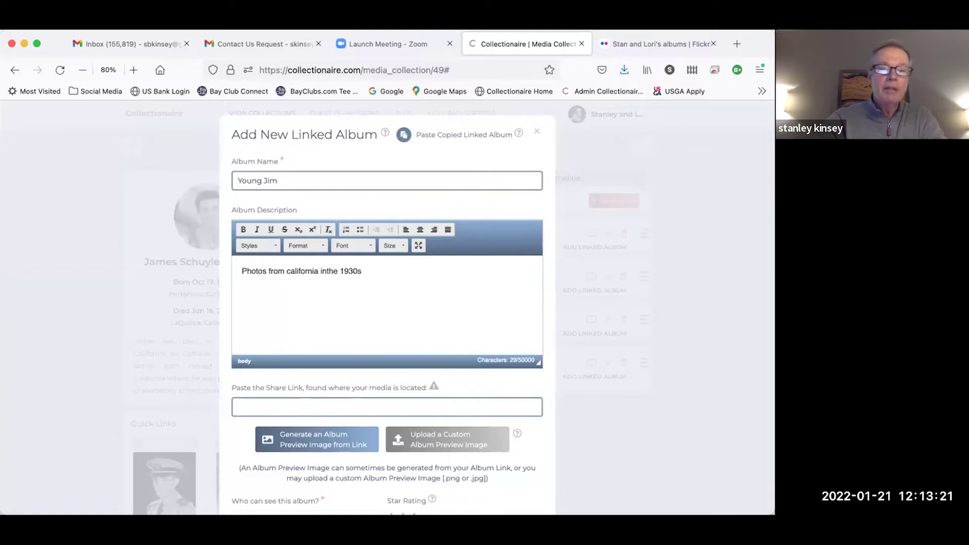
pyautogui.click(325, 271)
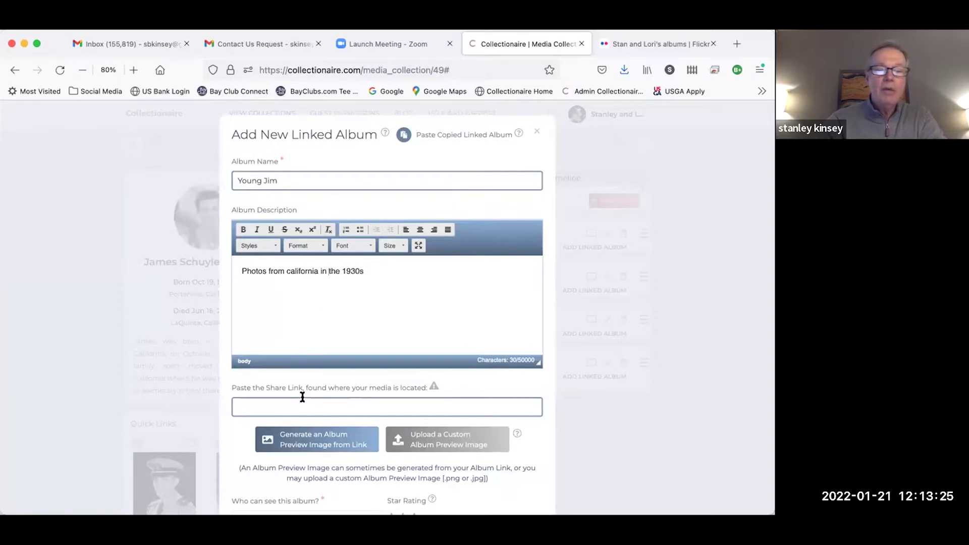
pyautogui.scroll(-3, 304, 409)
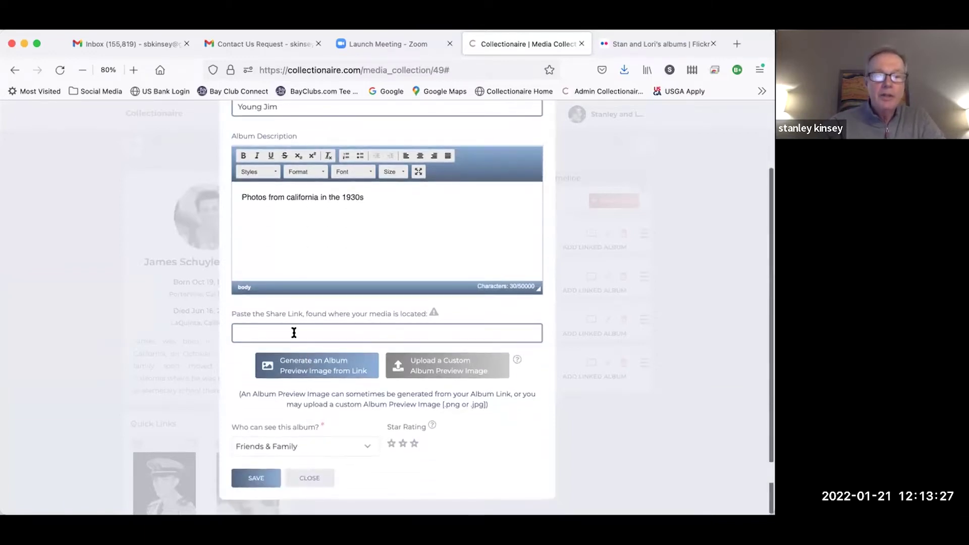
# Paste the Flickr album's share link and generate a preview image from it.
pyautogui.click(294, 332)
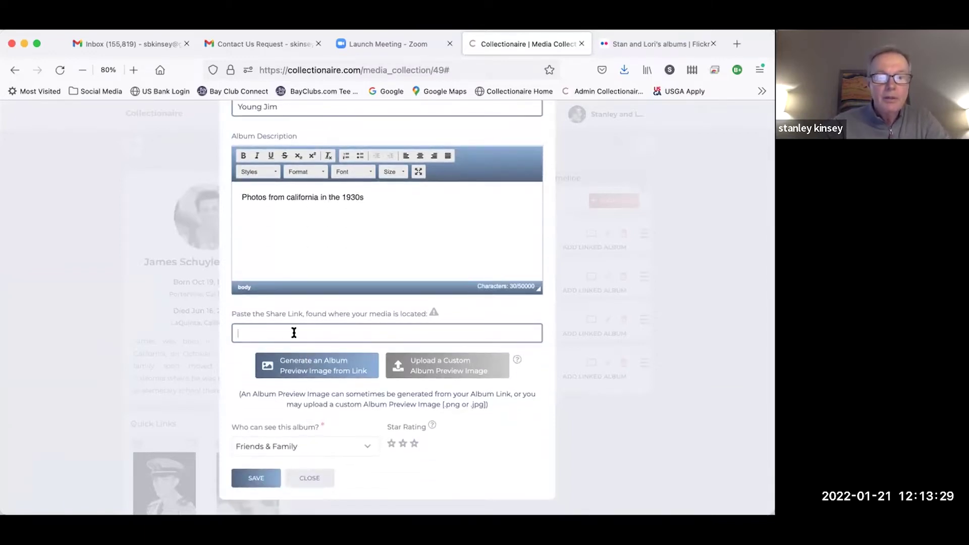
pyautogui.write('https://www.flickr.com/gp/sbkinsey/8hp9XC')
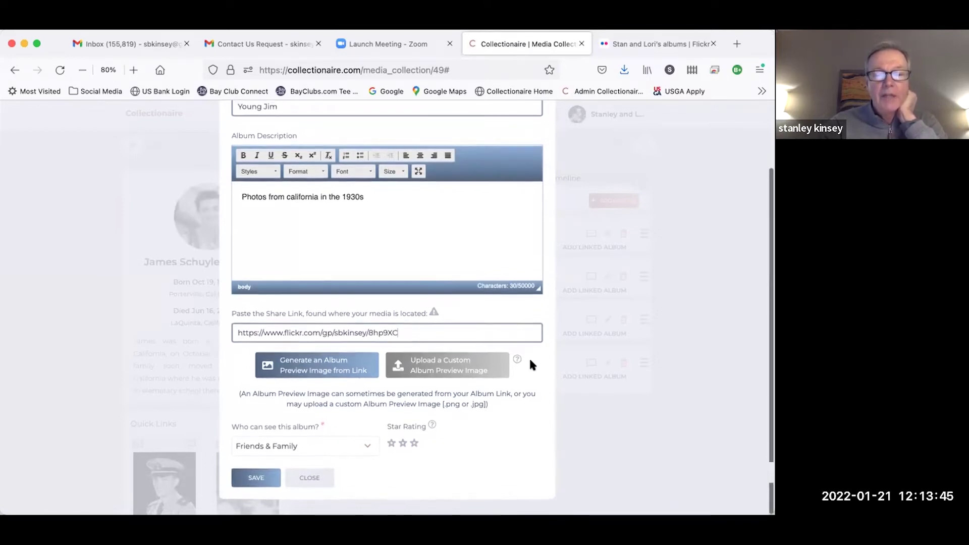
pyautogui.click(315, 363)
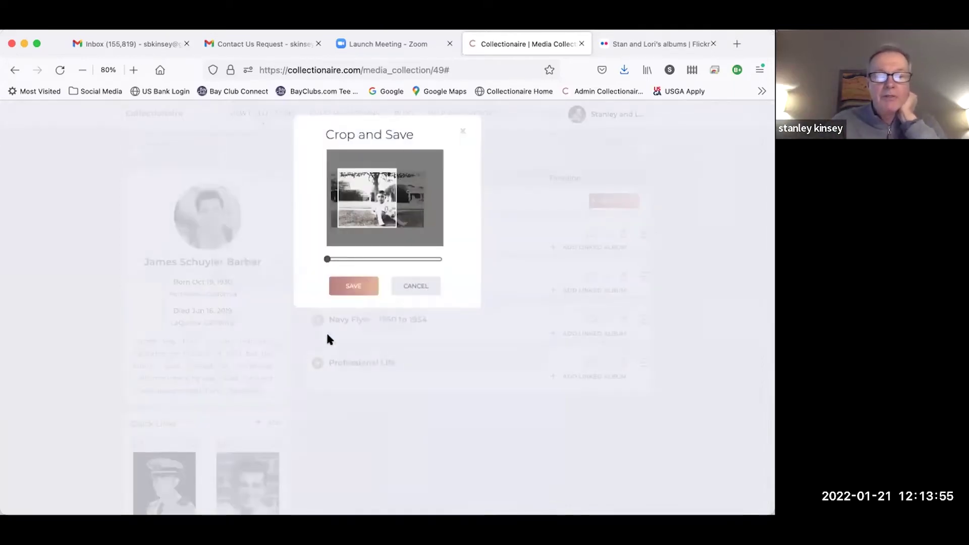
# Crop the preview over the young boy's photo and save the preview image.
pyautogui.moveTo(366, 210); pyautogui.dragTo(381, 210)
pyautogui.scroll(2, 381, 211)
pyautogui.scroll(-1, 381, 211)
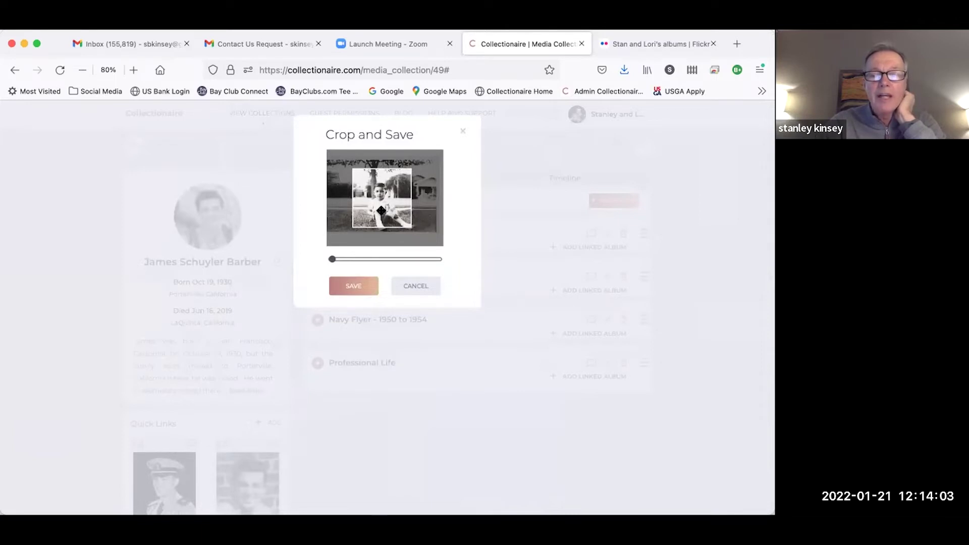
pyautogui.click(348, 283)
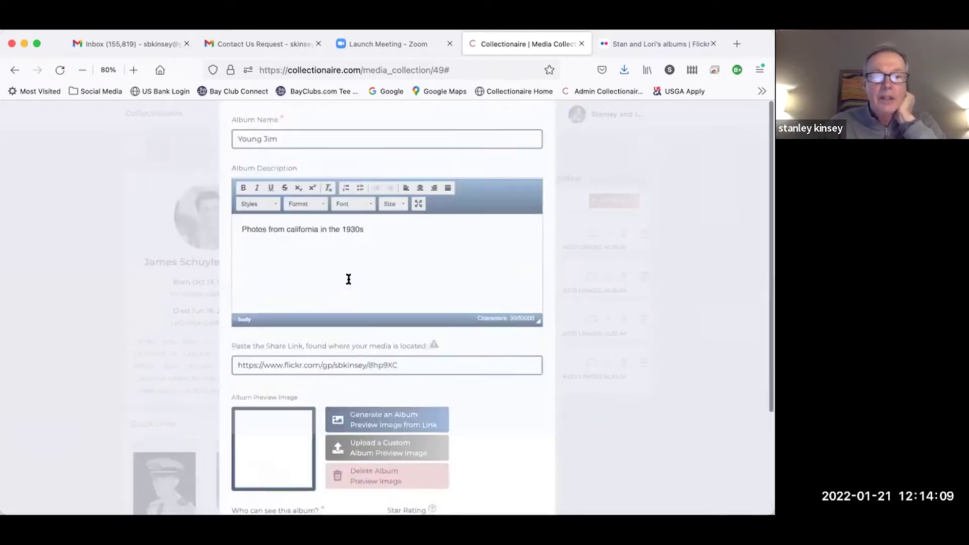
pyautogui.scroll(-5, 348, 279)
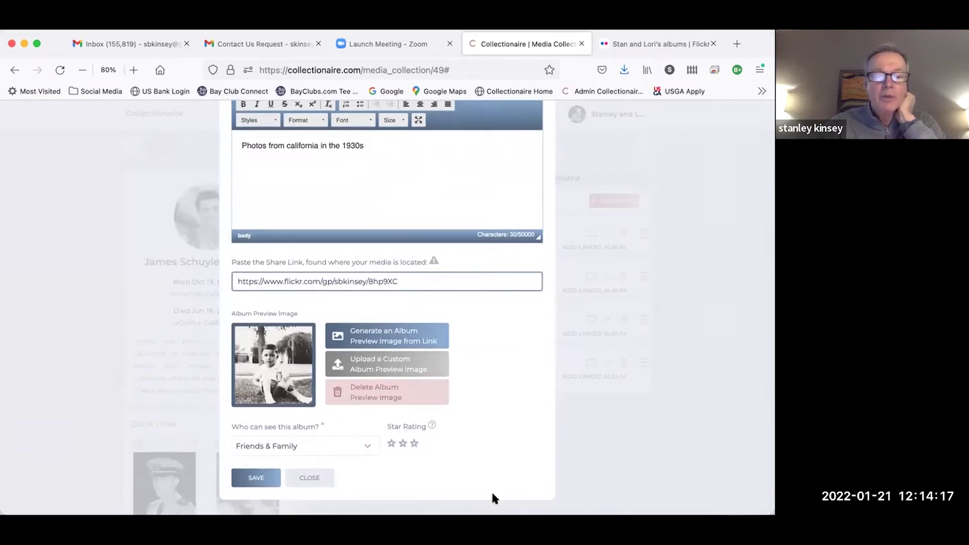
pyautogui.click(322, 447)
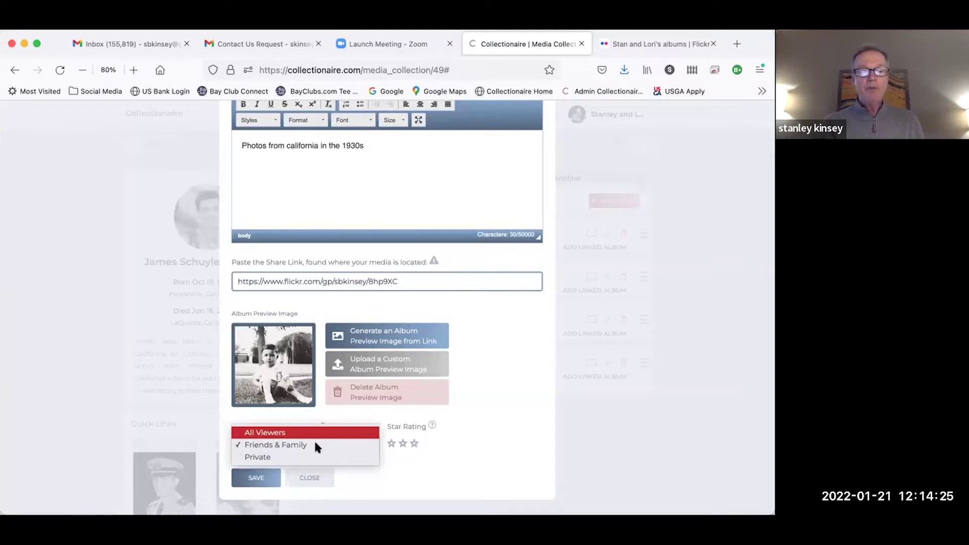
# Set visibility to Friends & Family after briefly trying Private, and save the Young Jim album.
pyautogui.click(318, 448)
pyautogui.click(318, 448)
pyautogui.click(314, 457)
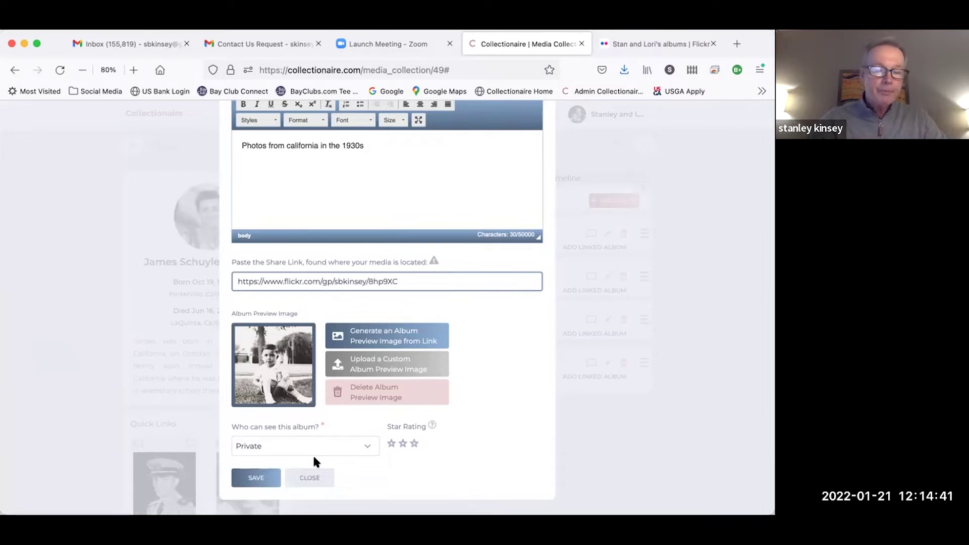
pyautogui.click(315, 447)
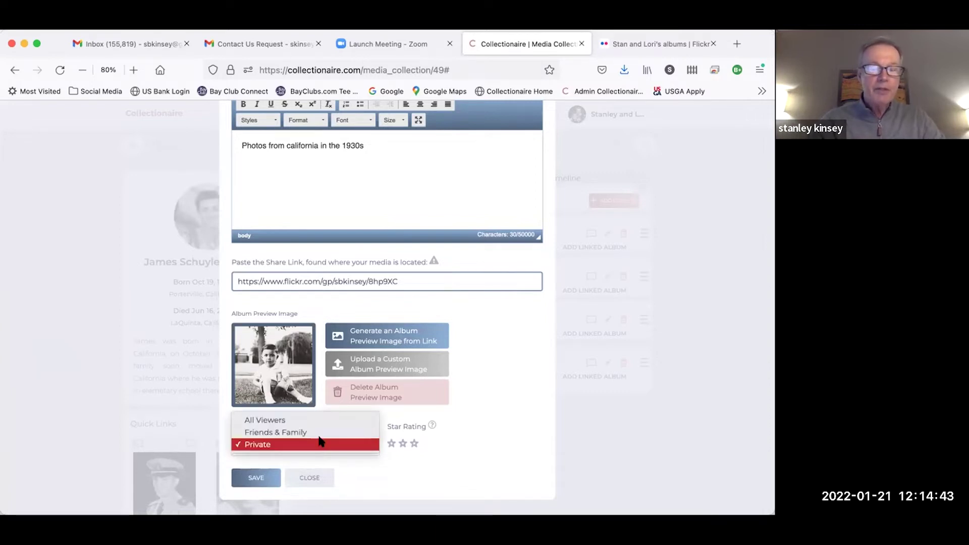
pyautogui.click(322, 432)
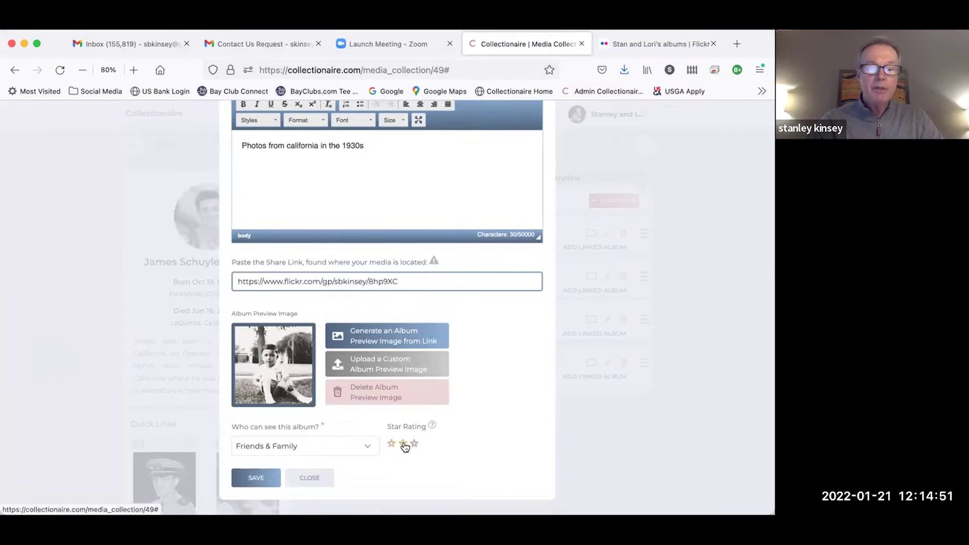
pyautogui.scroll(-1, 479, 443)
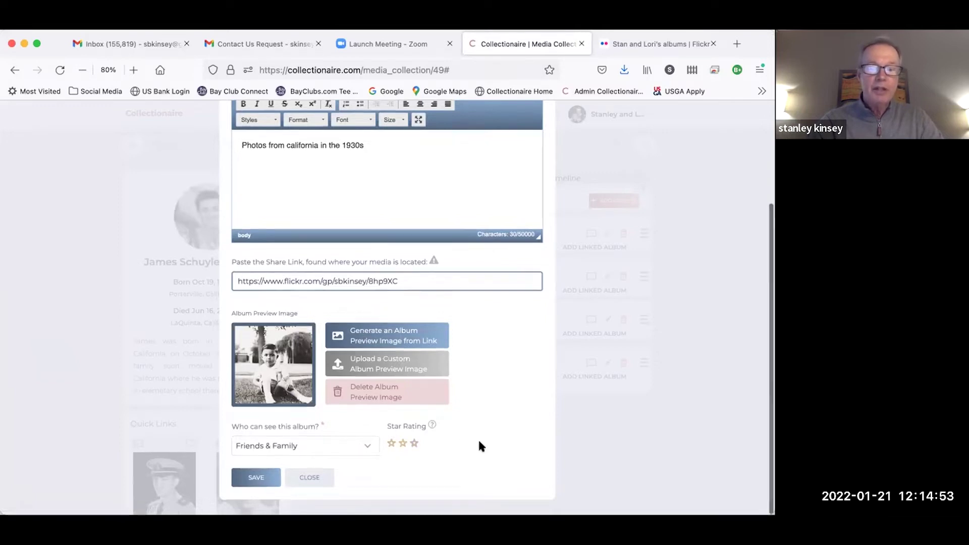
pyautogui.scroll(1, 479, 442)
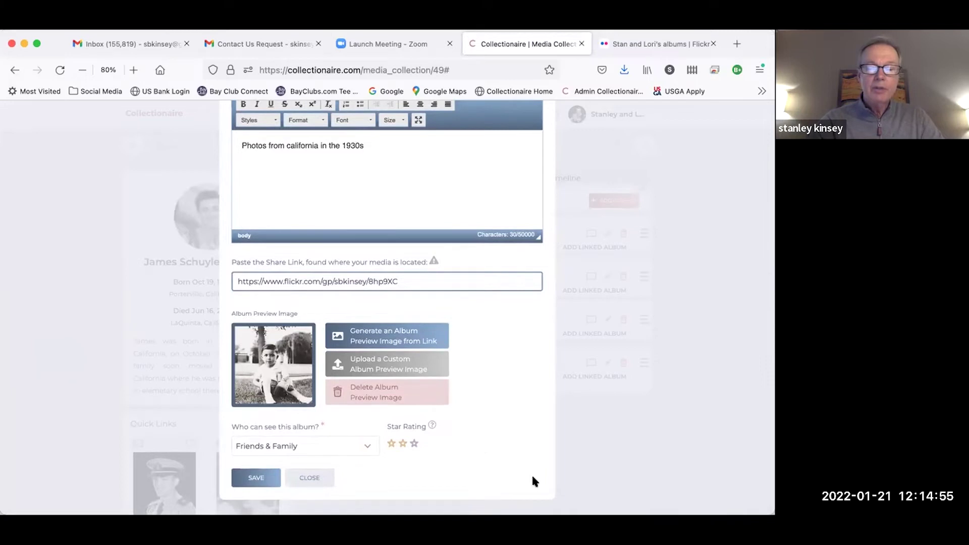
pyautogui.click(255, 479)
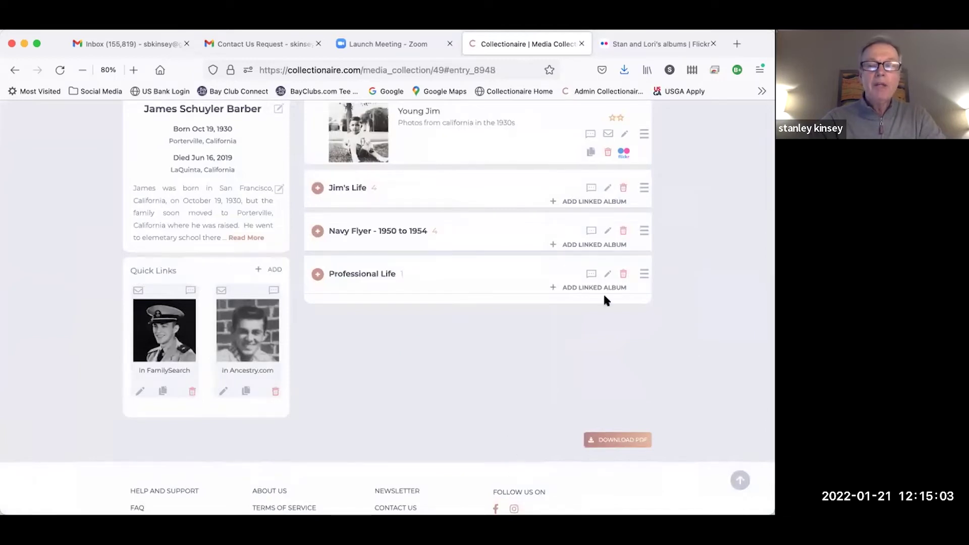
# Open and close Young Jim's comments without posting, then open its linked Flickr album.
pyautogui.scroll(3, 603, 292)
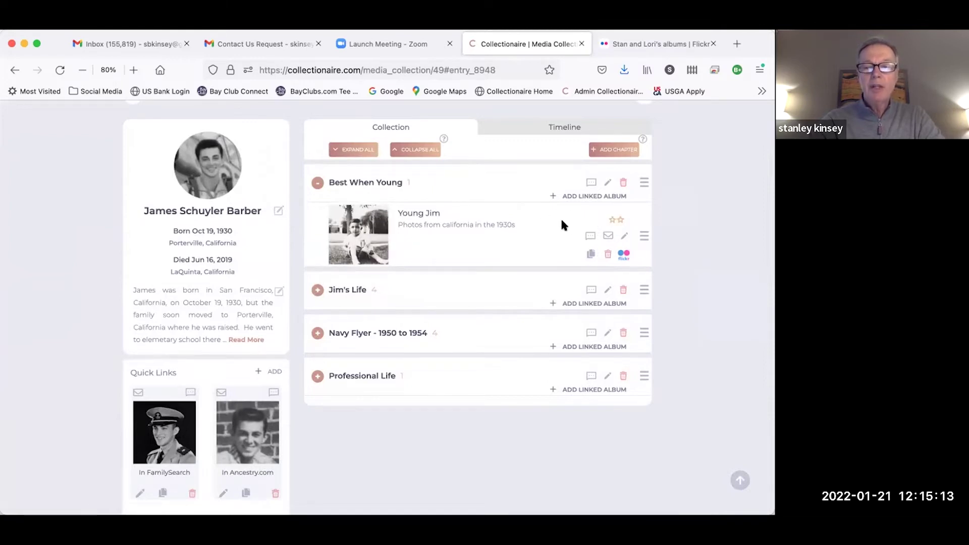
pyautogui.click(591, 236)
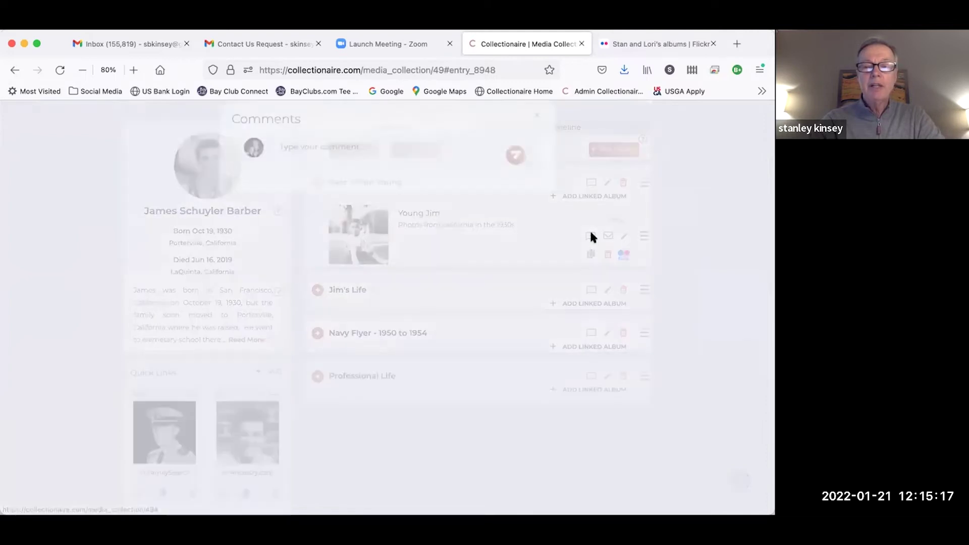
pyautogui.click(383, 180)
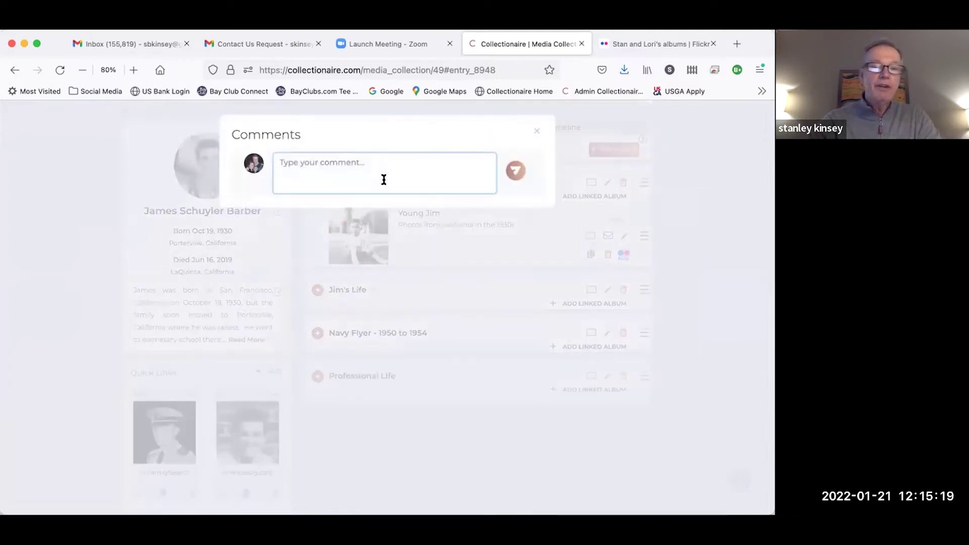
pyautogui.click(536, 131)
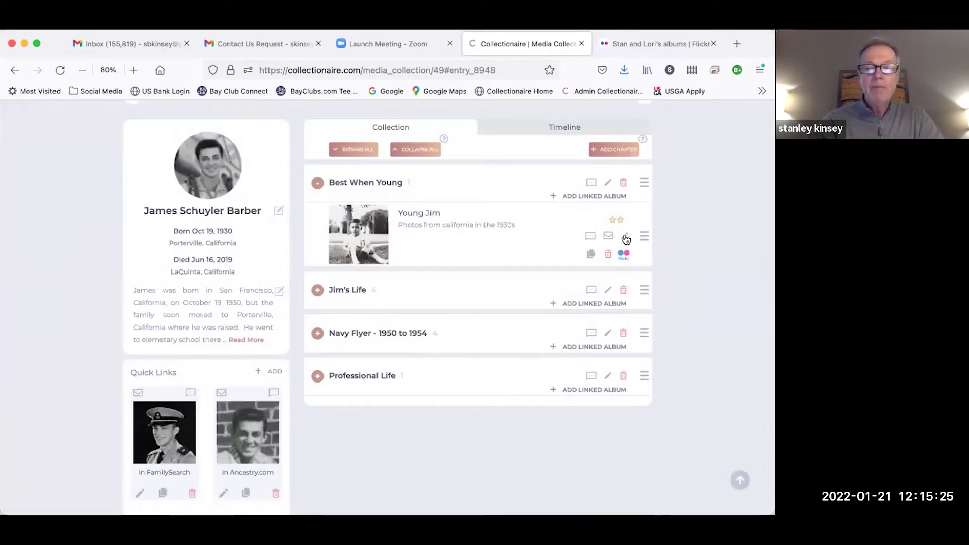
pyautogui.click(365, 239)
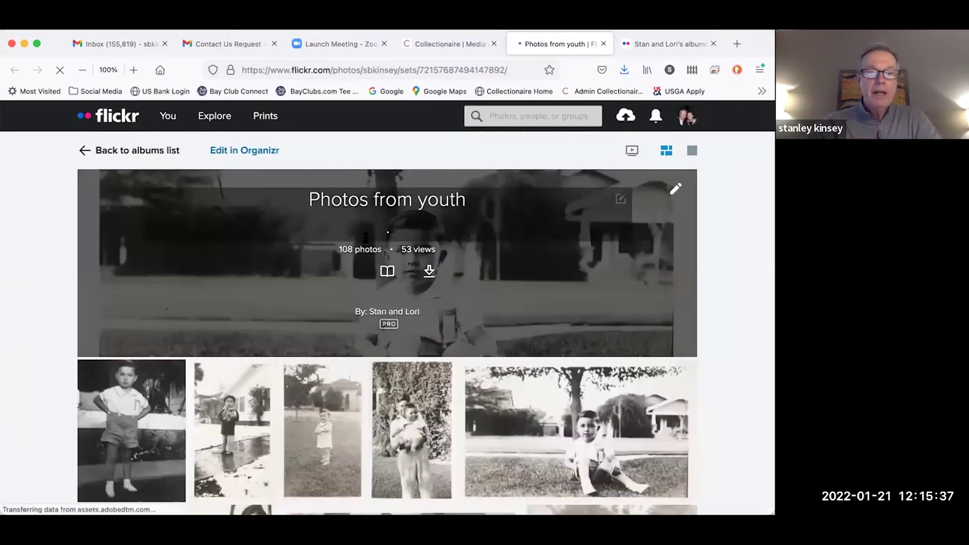
# Scroll through the 108-photo Photos from youth album, then switch back to Collectionaire.
pyautogui.scroll(-3, 440, 214)
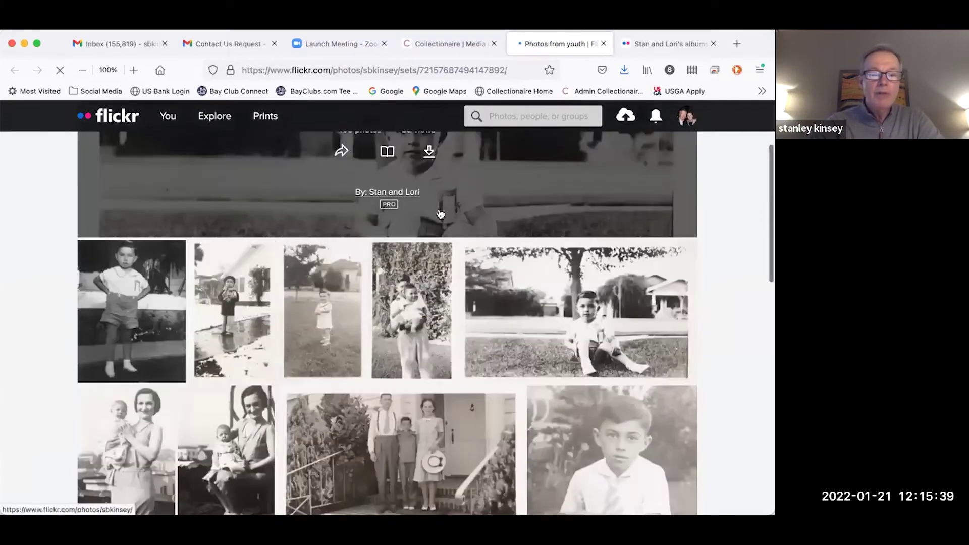
pyautogui.scroll(-6, 440, 213)
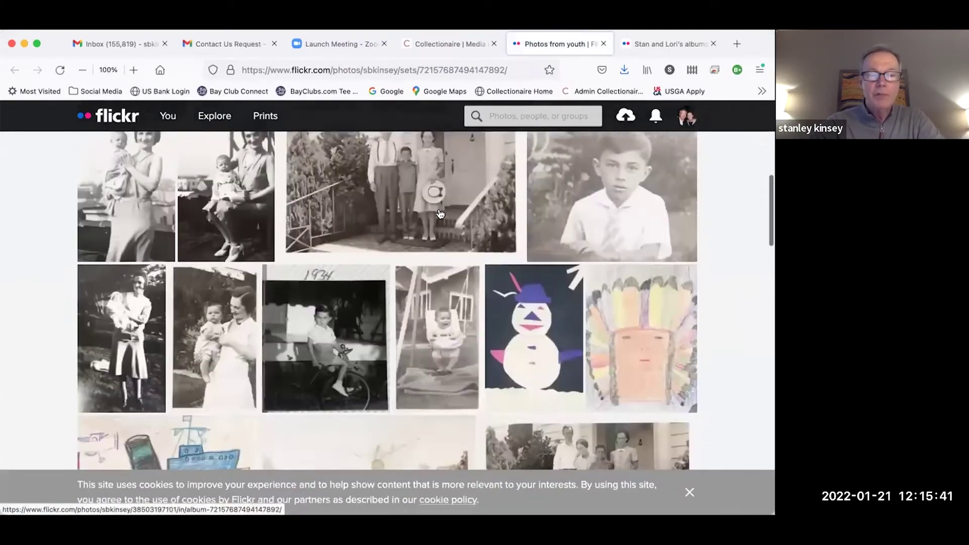
pyautogui.scroll(-3, 440, 213)
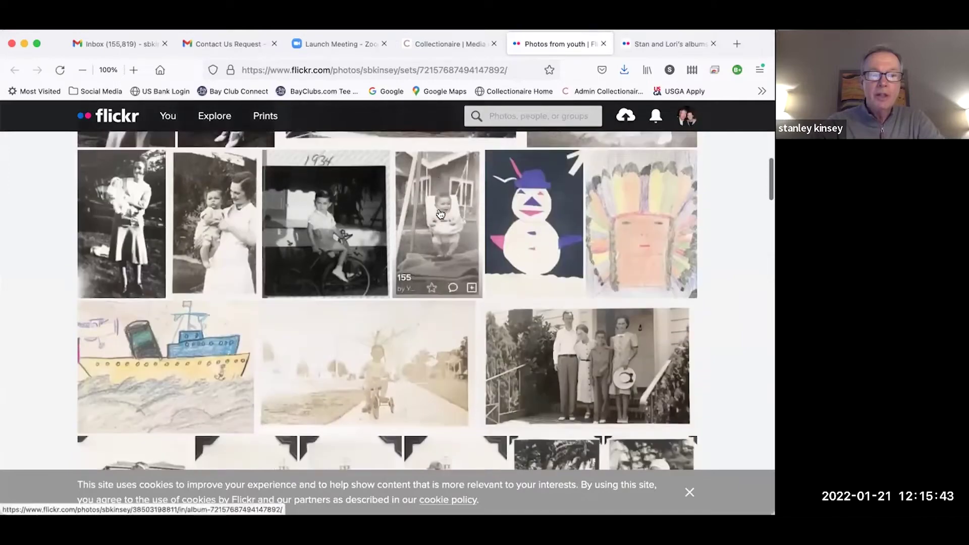
pyautogui.scroll(-1, 439, 213)
pyautogui.scroll(-2, 515, 209)
pyautogui.scroll(-5, 516, 209)
pyautogui.scroll(-4, 517, 210)
pyautogui.scroll(-4, 516, 210)
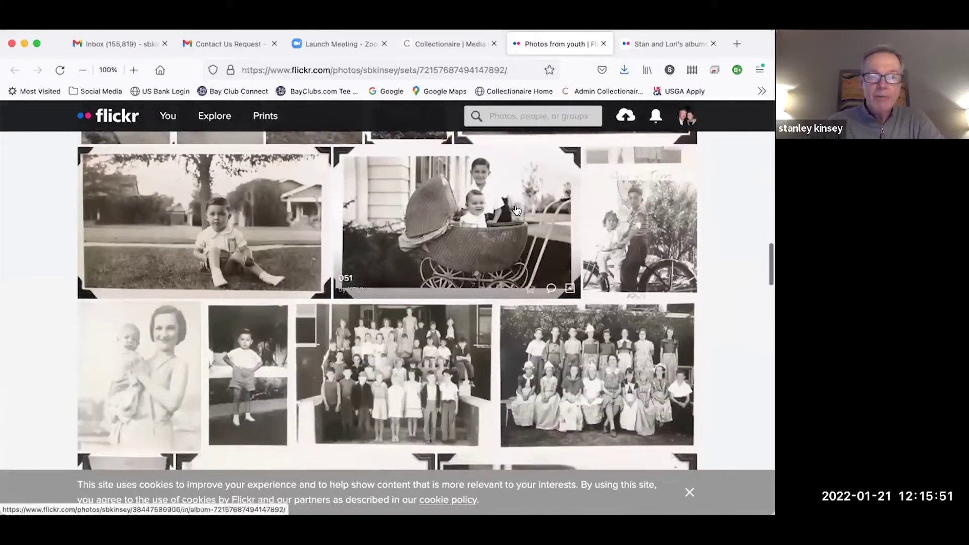
pyautogui.scroll(-1, 517, 210)
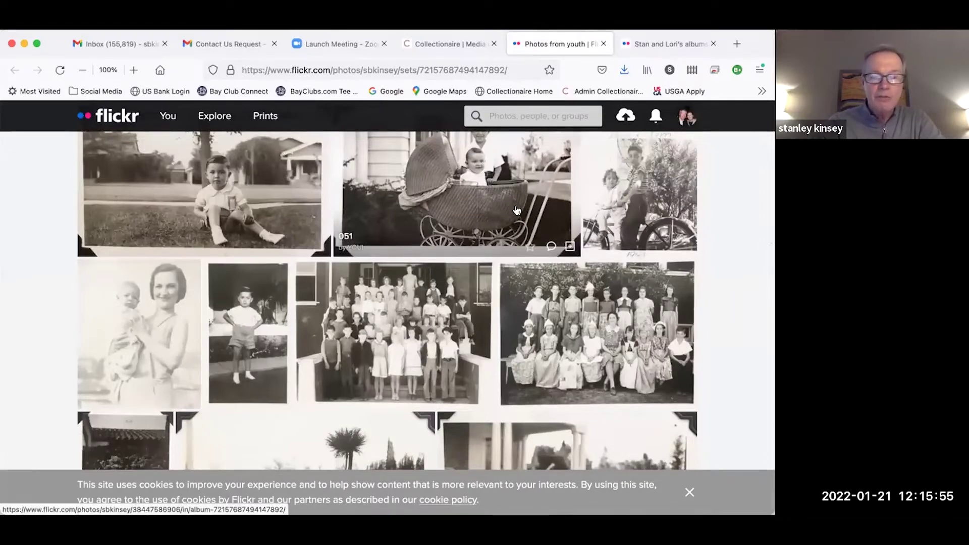
pyautogui.scroll(15, 516, 210)
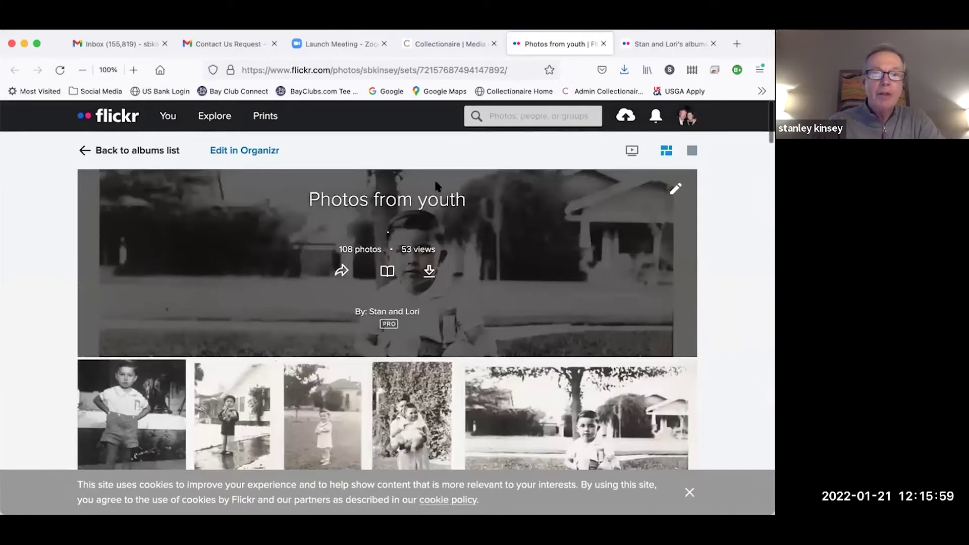
pyautogui.click(435, 48)
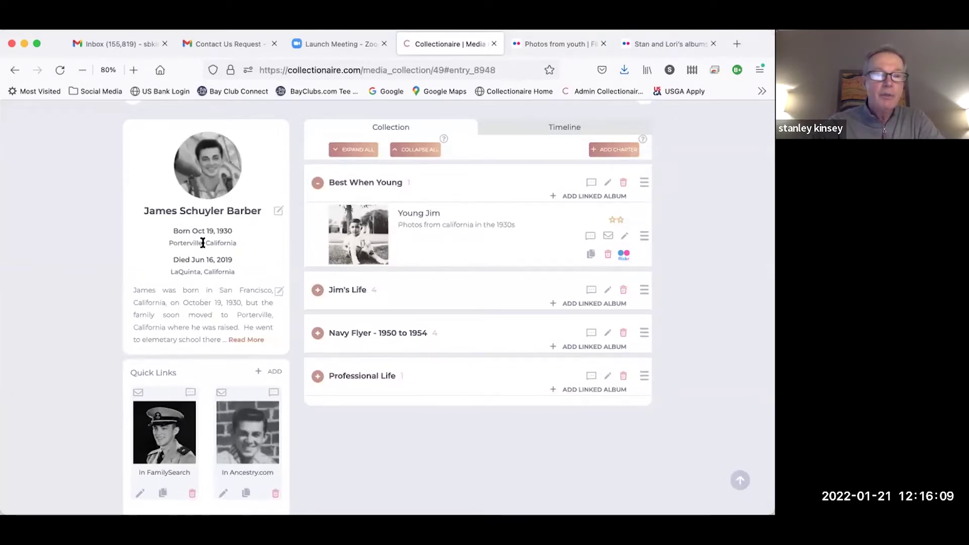
# Open the person's full biography, read it, and close it.
pyautogui.click(197, 304)
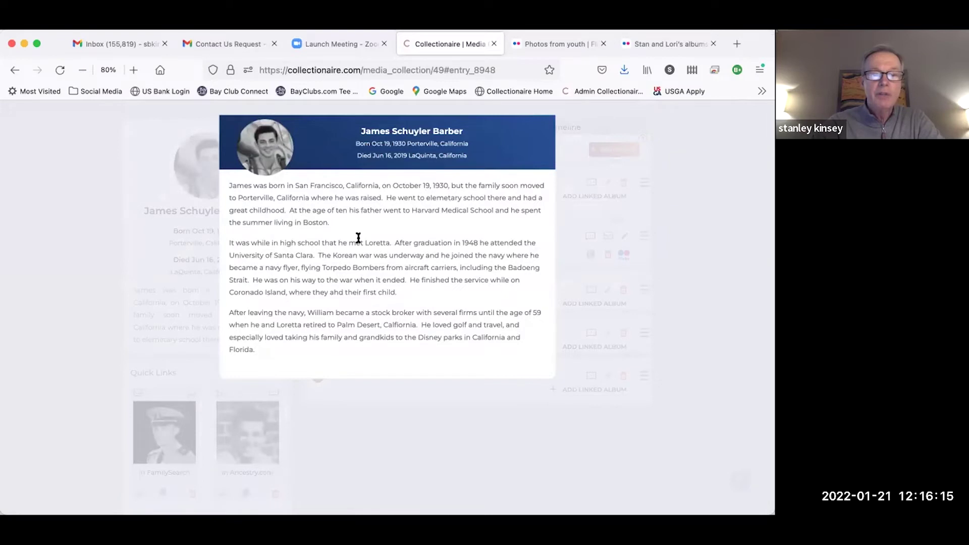
pyautogui.click(580, 253)
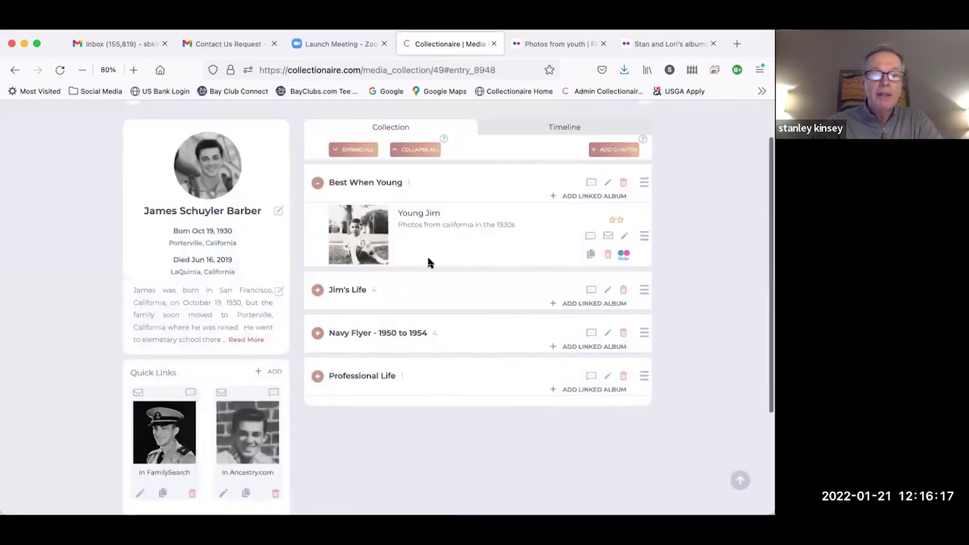
pyautogui.scroll(-1, 425, 255)
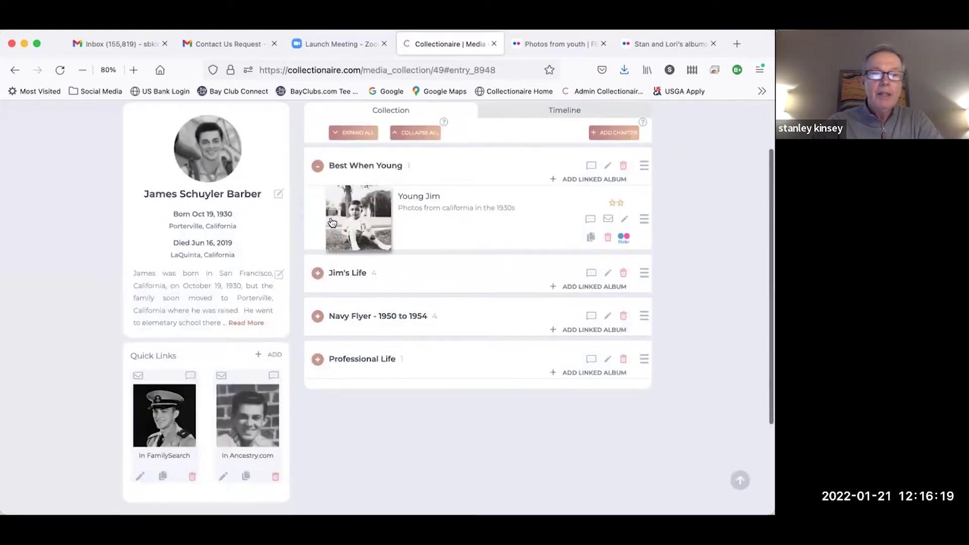
# Expand every chapter and scroll down to albums like Jim's Navy Years and TBM Avenger.
pyautogui.click(353, 134)
pyautogui.scroll(-5, 363, 147)
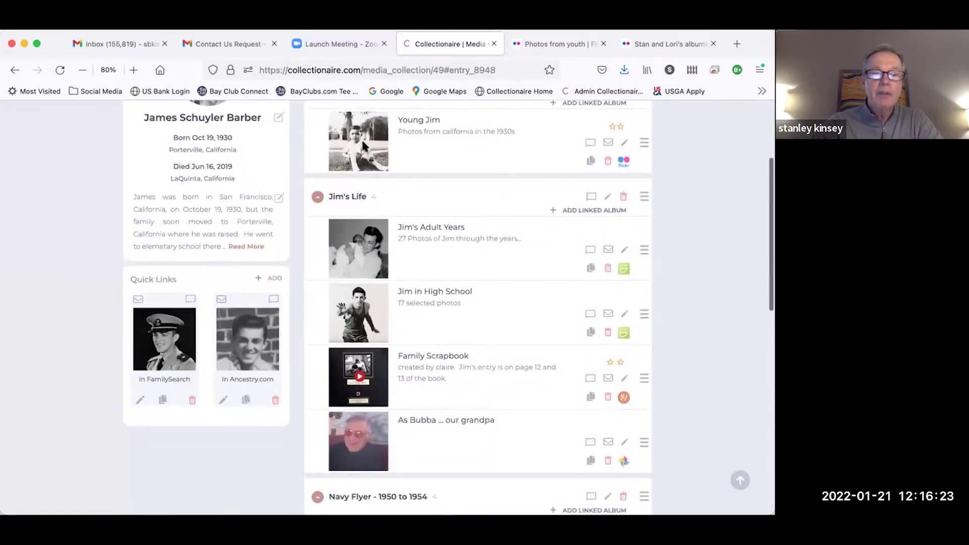
pyautogui.scroll(-5, 362, 146)
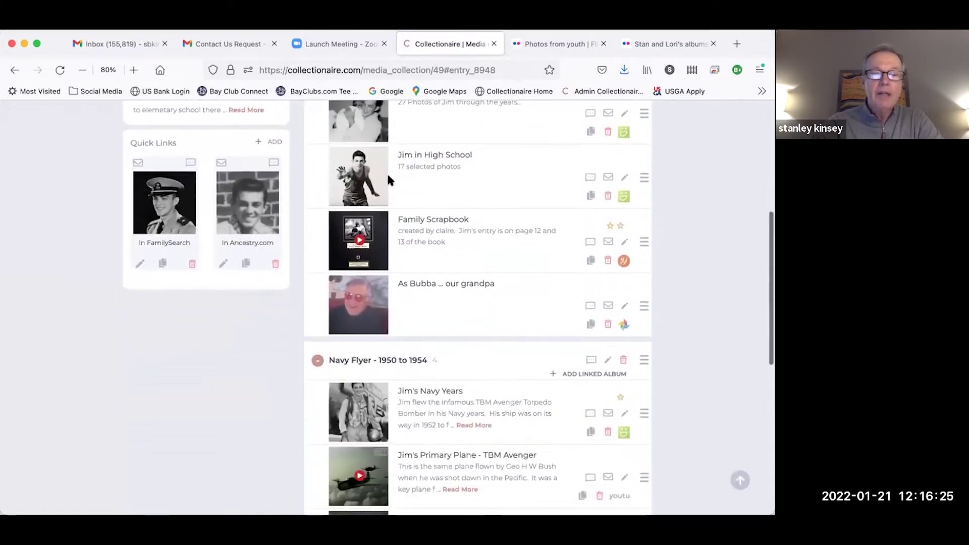
pyautogui.scroll(-5, 389, 179)
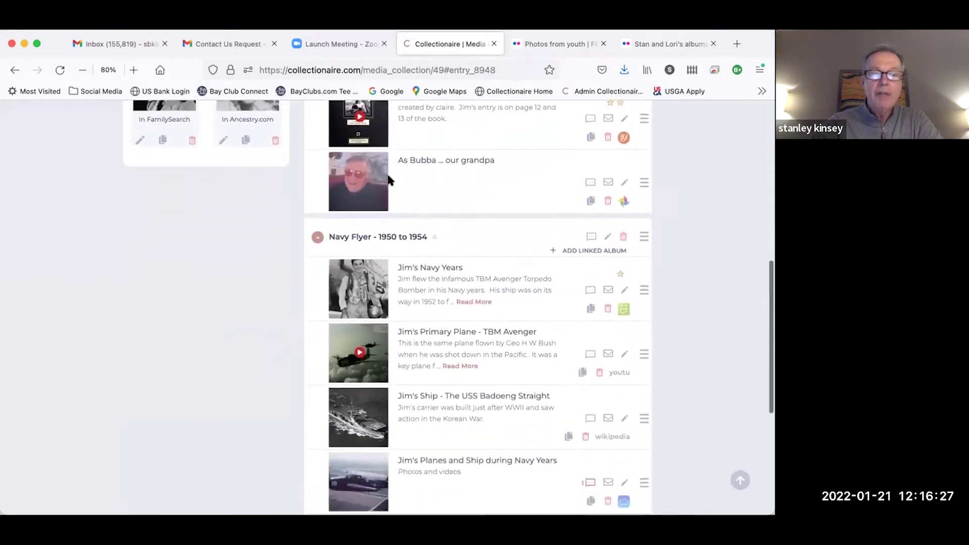
pyautogui.scroll(-2, 388, 179)
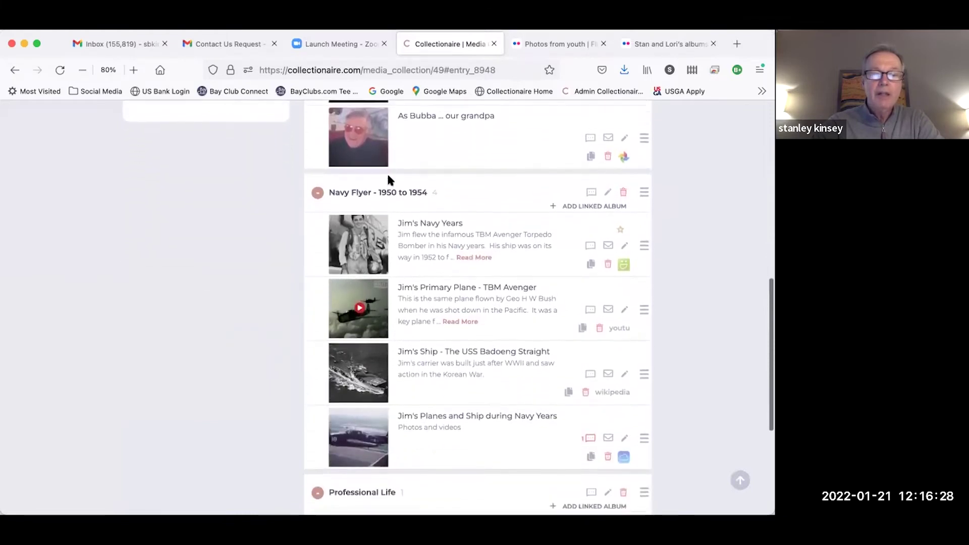
# Open the SmugMug Navy Flyer Years gallery linked from the navy-years album.
pyautogui.click(353, 241)
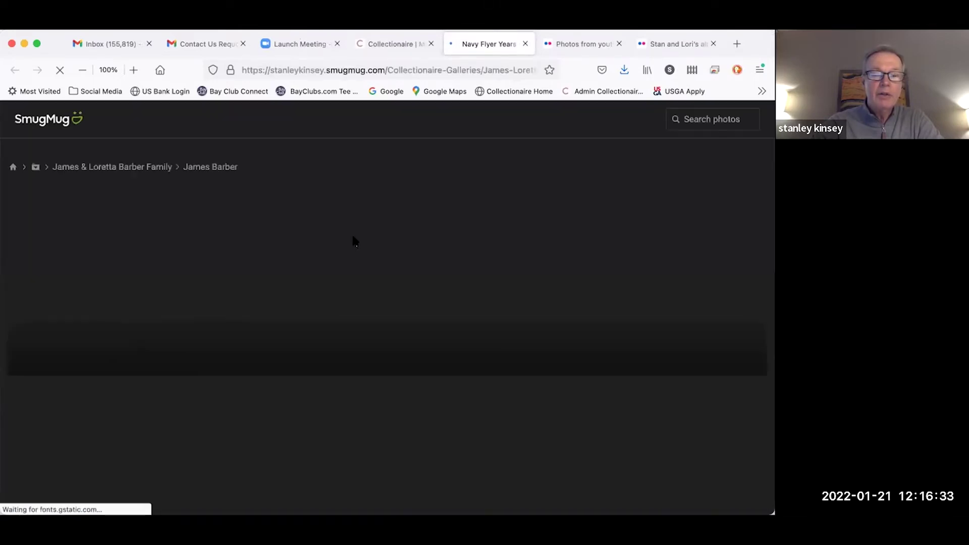
pyautogui.scroll(-5, 353, 241)
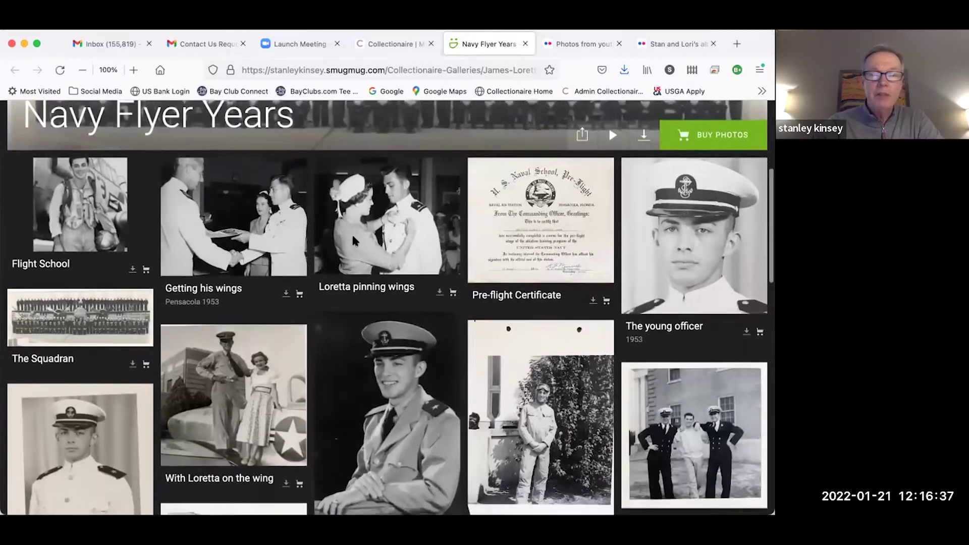
pyautogui.scroll(-1, 368, 238)
# View the Loretta pinning wings photo full size, then return to the gallery top.
pyautogui.click(384, 236)
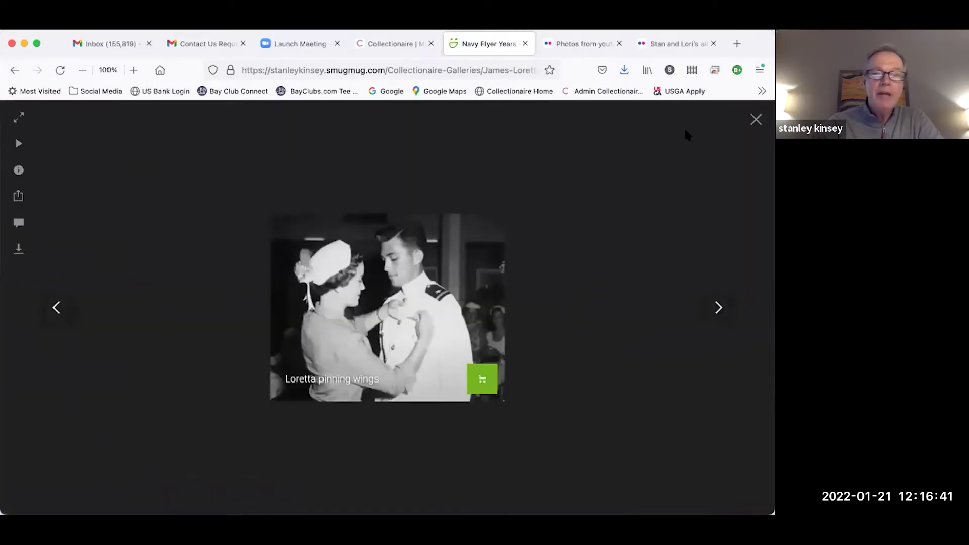
pyautogui.click(755, 119)
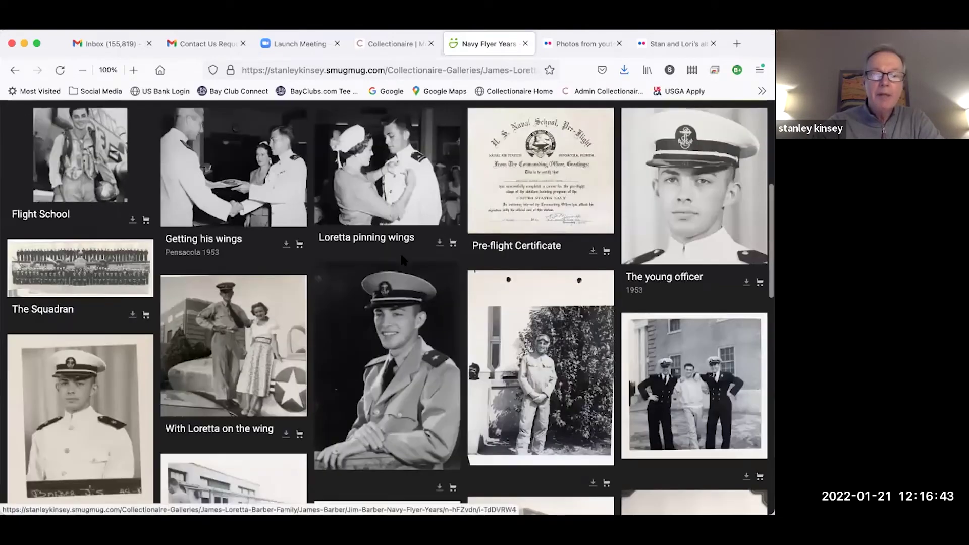
pyautogui.scroll(-3, 402, 260)
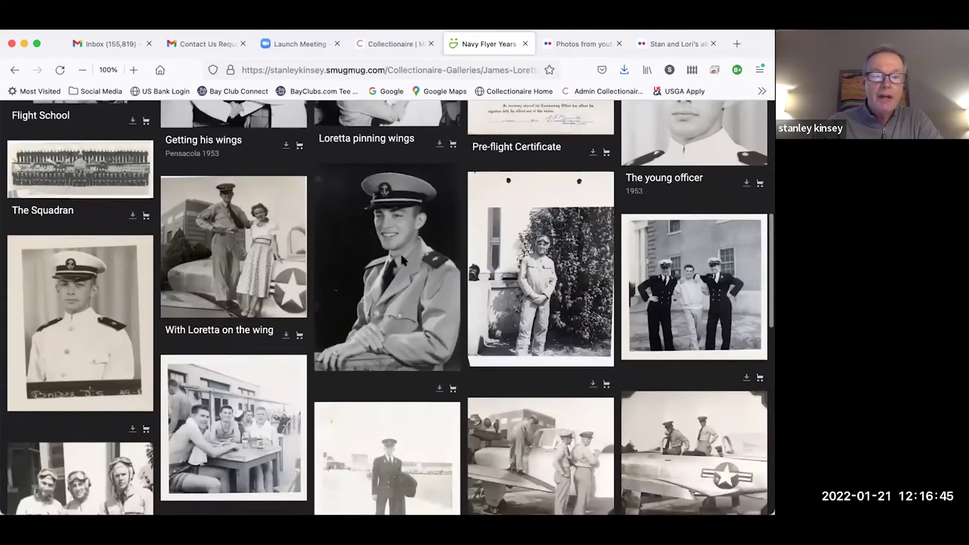
pyautogui.scroll(10, 403, 260)
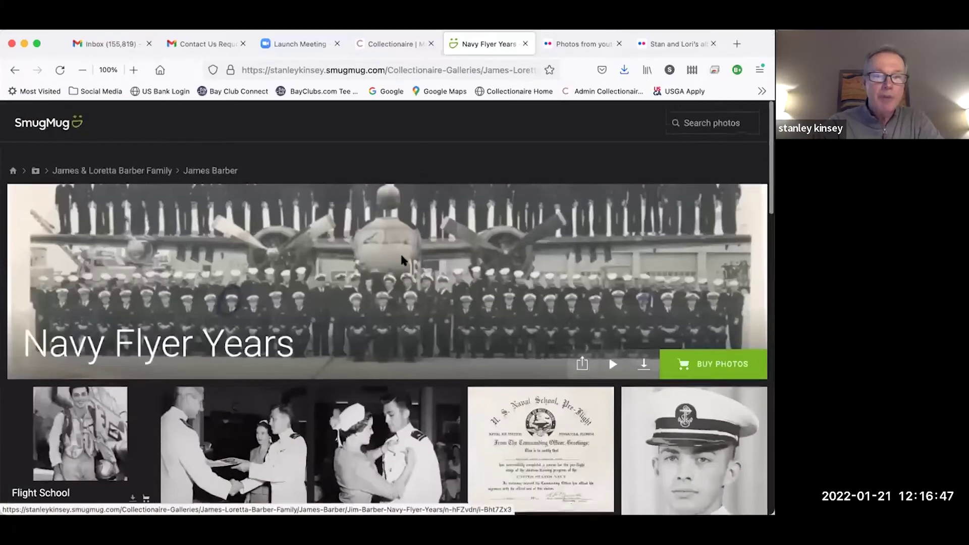
# Back in Collectionaire, open the USS Badoeng Strait album's Wikipedia article.
pyautogui.click(392, 43)
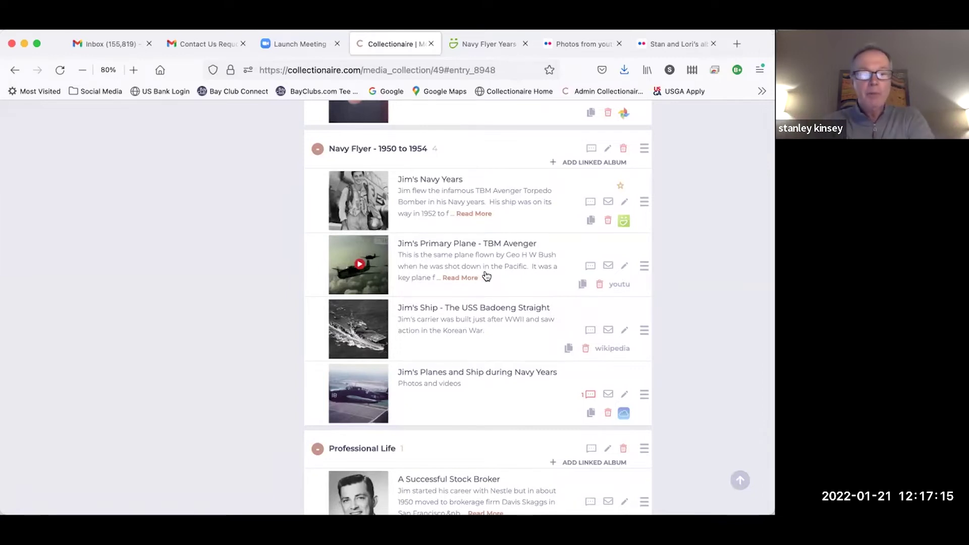
pyautogui.click(366, 337)
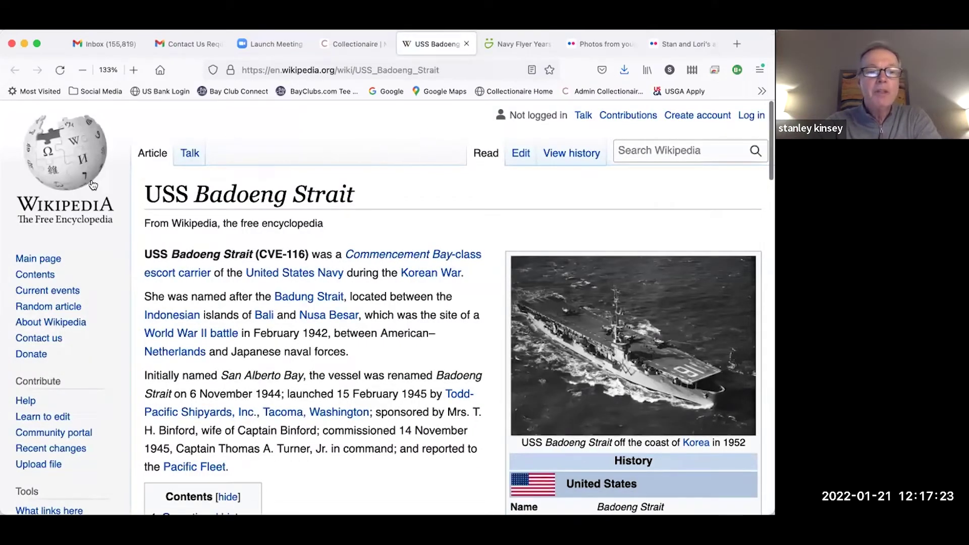
# Read down the USS Badoeng Strait article, previewing the Korean War link, then return to the top.
pyautogui.scroll(-2, 415, 199)
pyautogui.scroll(-1, 416, 201)
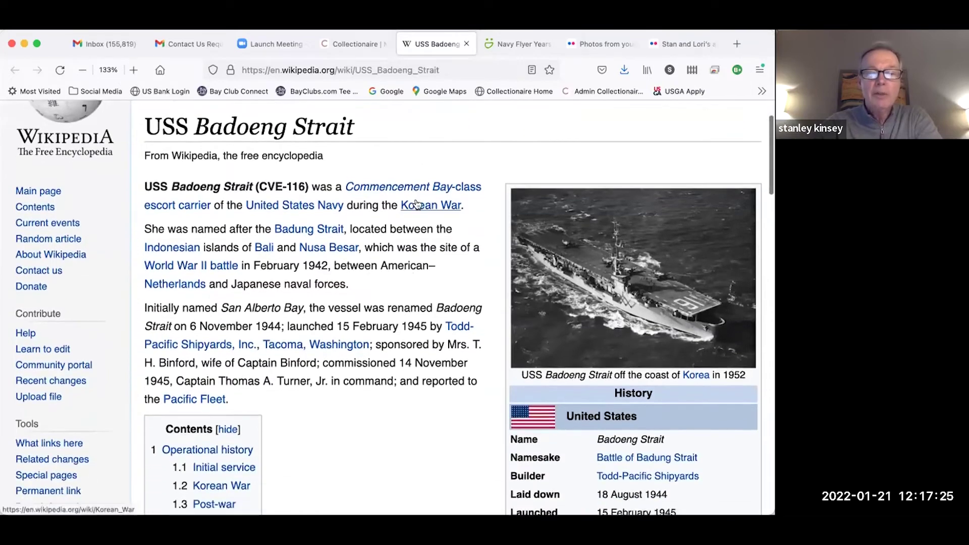
pyautogui.moveTo(416, 203)
pyautogui.scroll(-2, 415, 203)
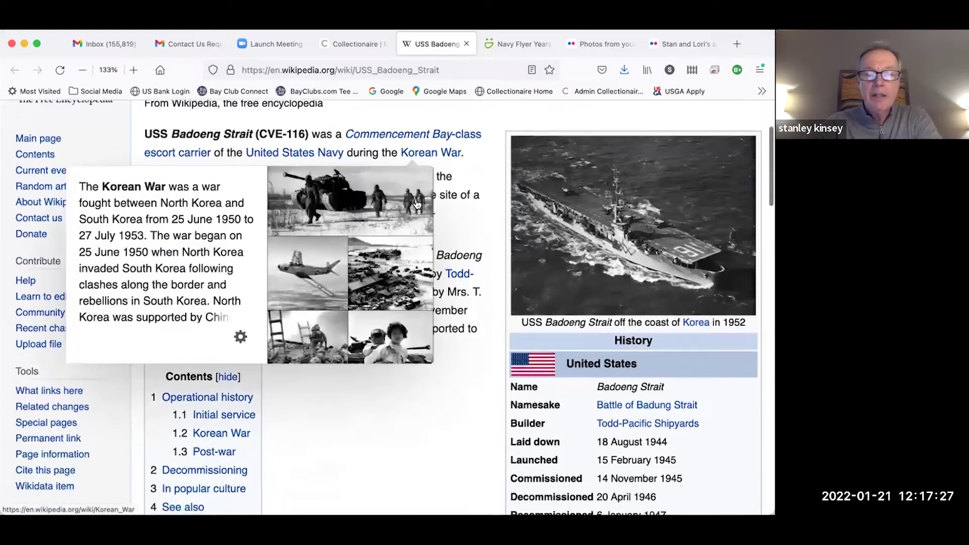
pyautogui.scroll(-2, 417, 204)
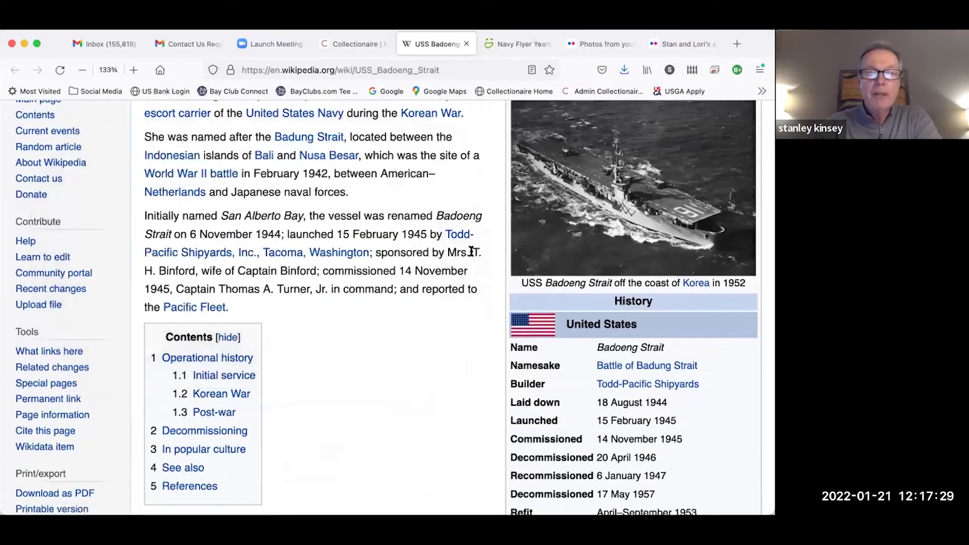
pyautogui.scroll(7, 470, 252)
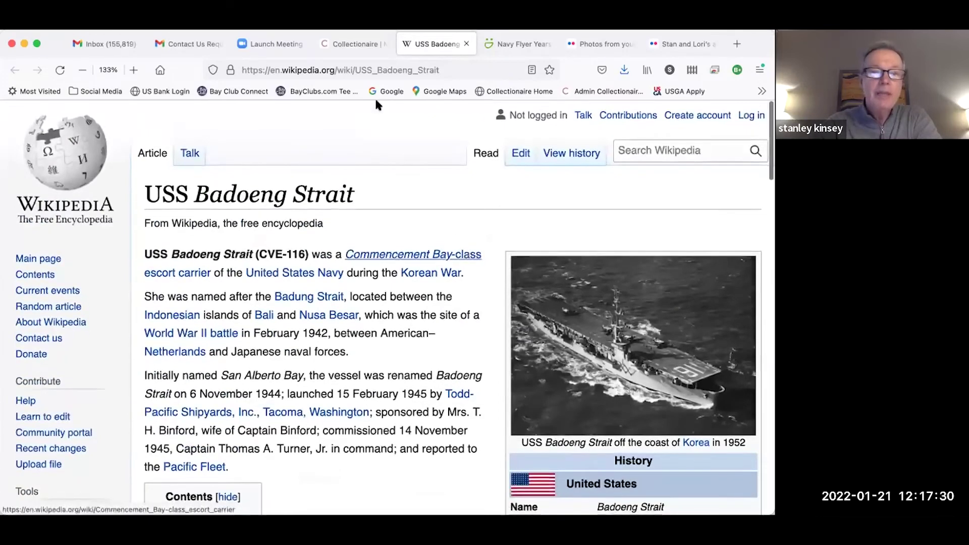
# Return to the Collectionaire collection and review Jim's Life albums and the FamilySearch and Ancestry.com Quick Links.
pyautogui.click(349, 36)
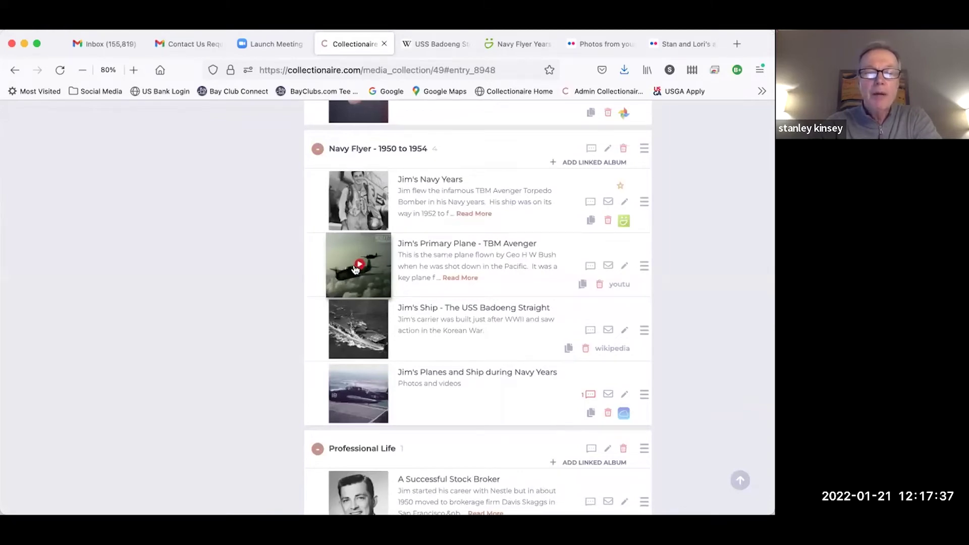
pyautogui.scroll(6, 355, 268)
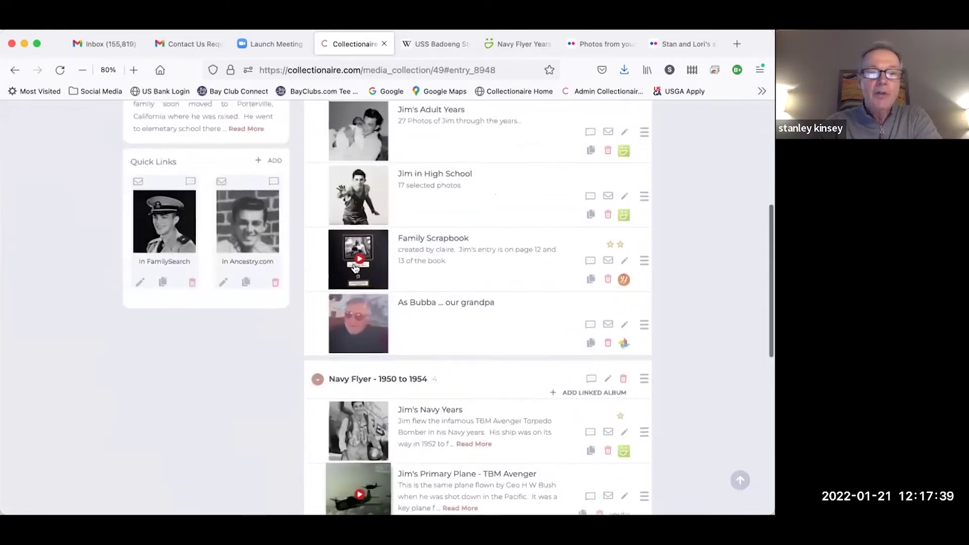
pyautogui.scroll(3, 354, 268)
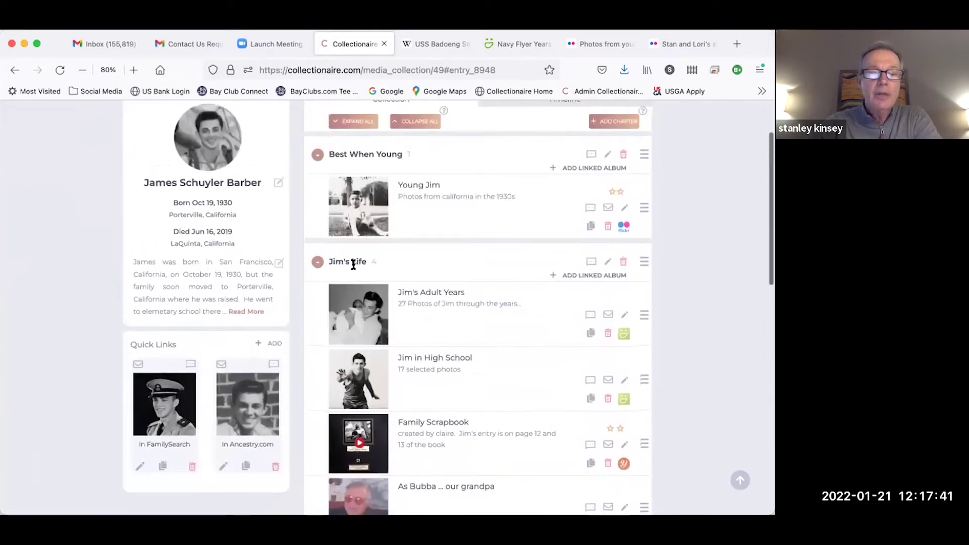
pyautogui.scroll(-3, 351, 259)
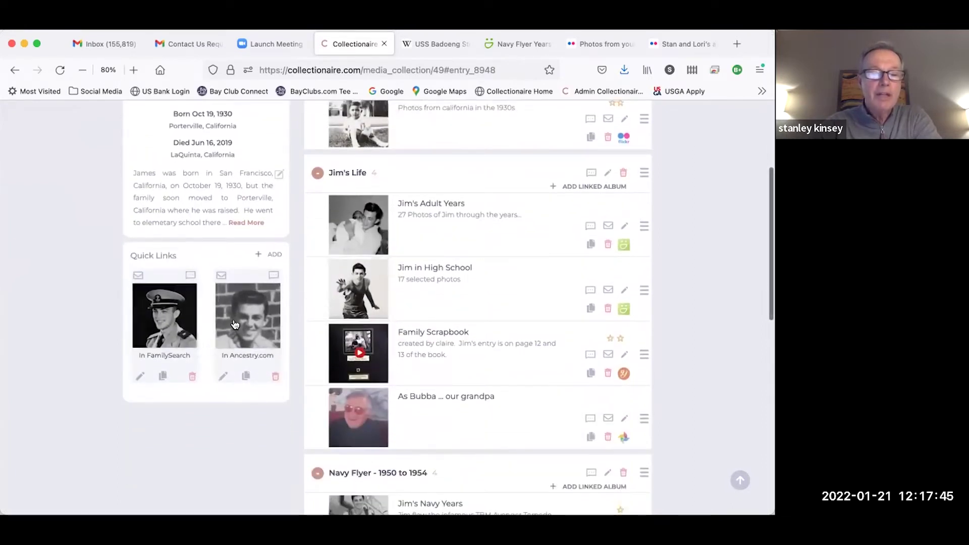
# Open the person's linked FamilySearch record and sign in with the saved login.
pyautogui.click(174, 319)
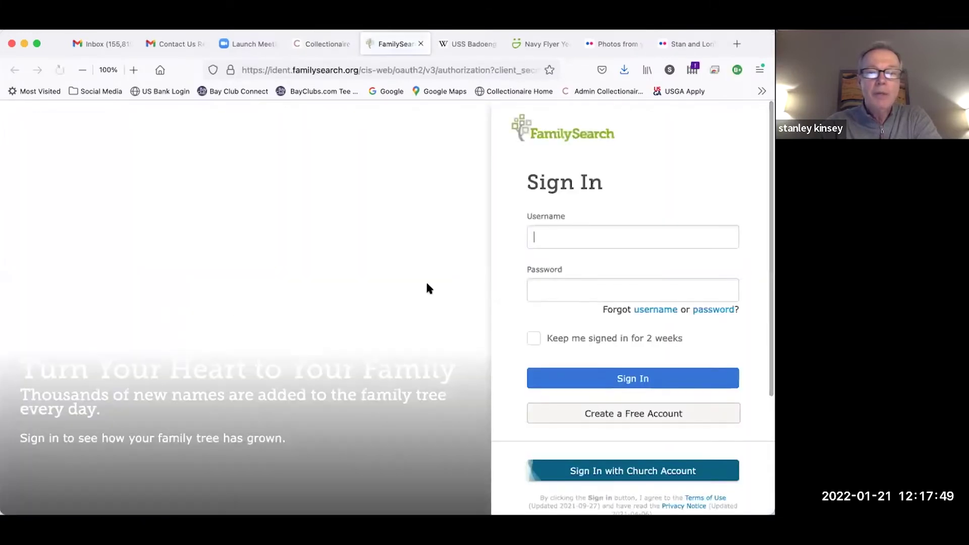
pyautogui.click(597, 235)
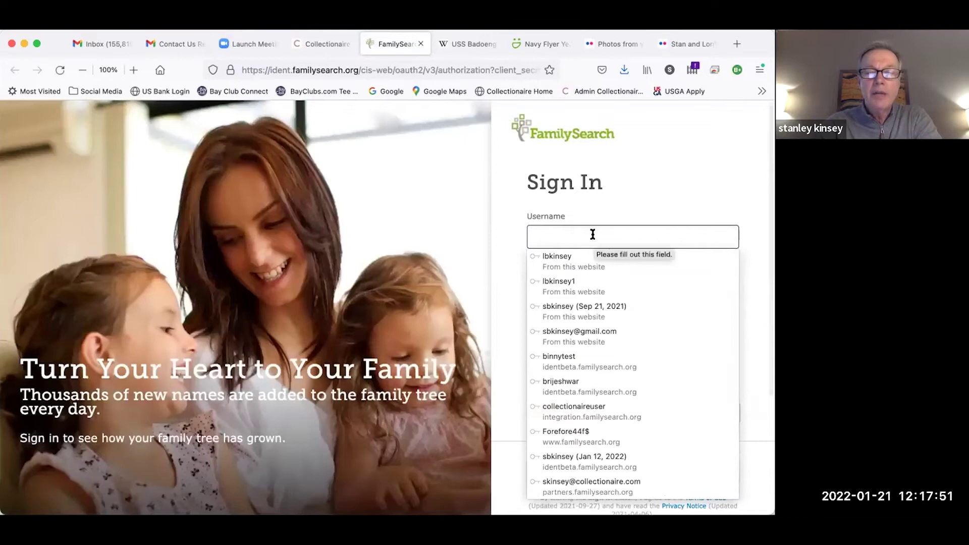
pyautogui.click(565, 307)
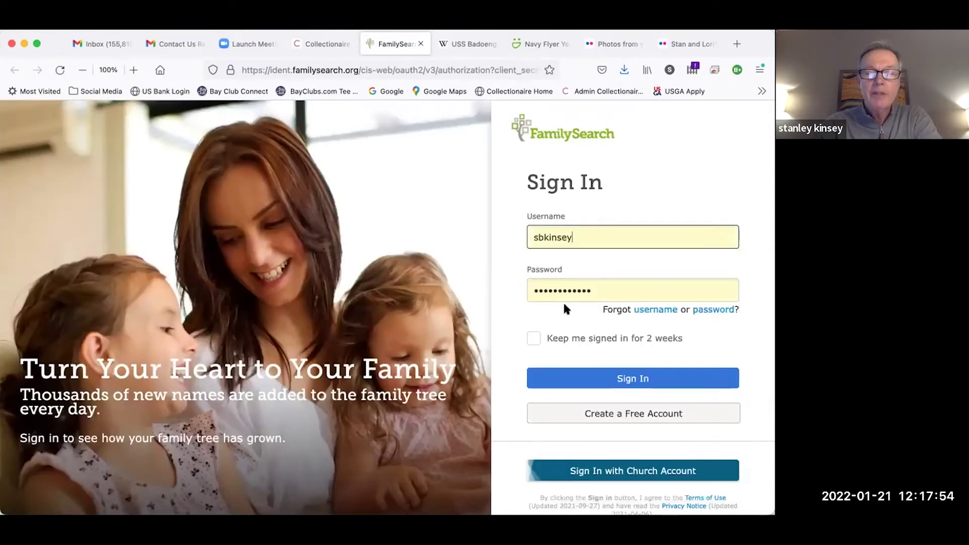
pyautogui.click(591, 376)
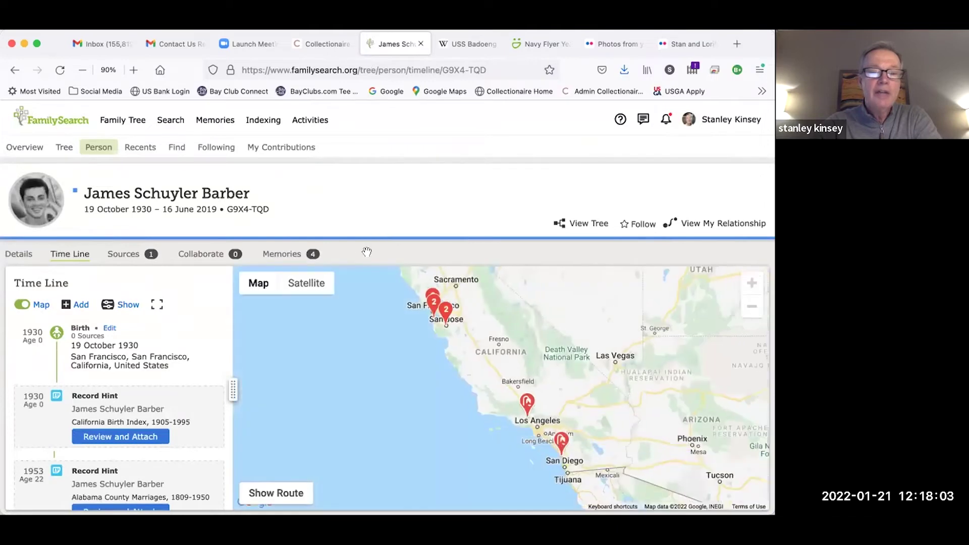
# Pan the FamilySearch Time Line map to the California pins, then return to Collectionaire.
pyautogui.scroll(-3, 367, 266)
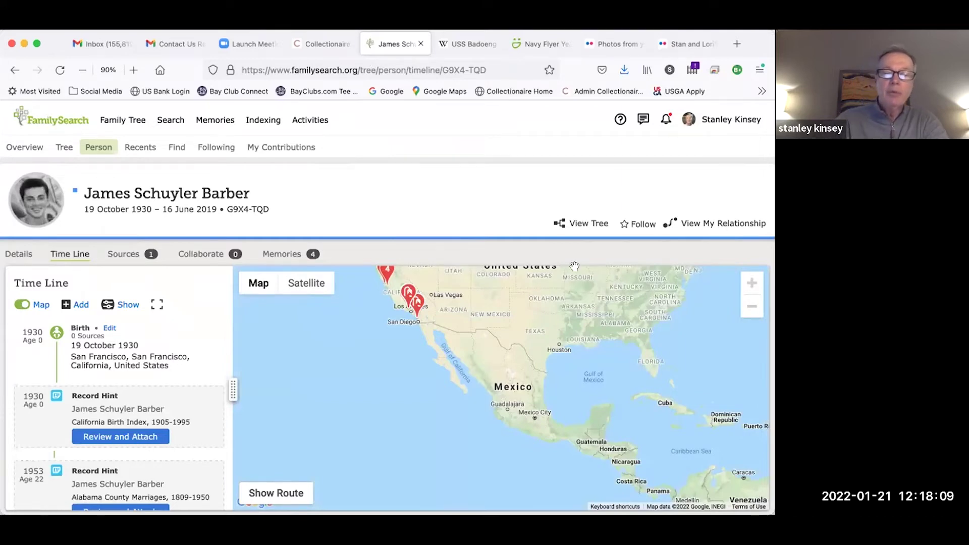
pyautogui.scroll(-3, 150, 373)
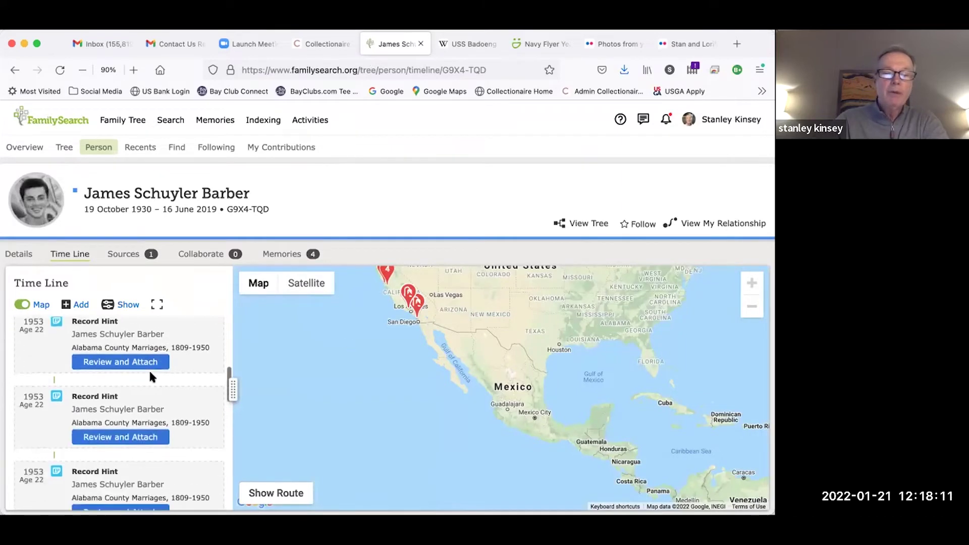
pyautogui.scroll(-5, 150, 376)
pyautogui.scroll(8, 150, 376)
pyautogui.scroll(3, 150, 376)
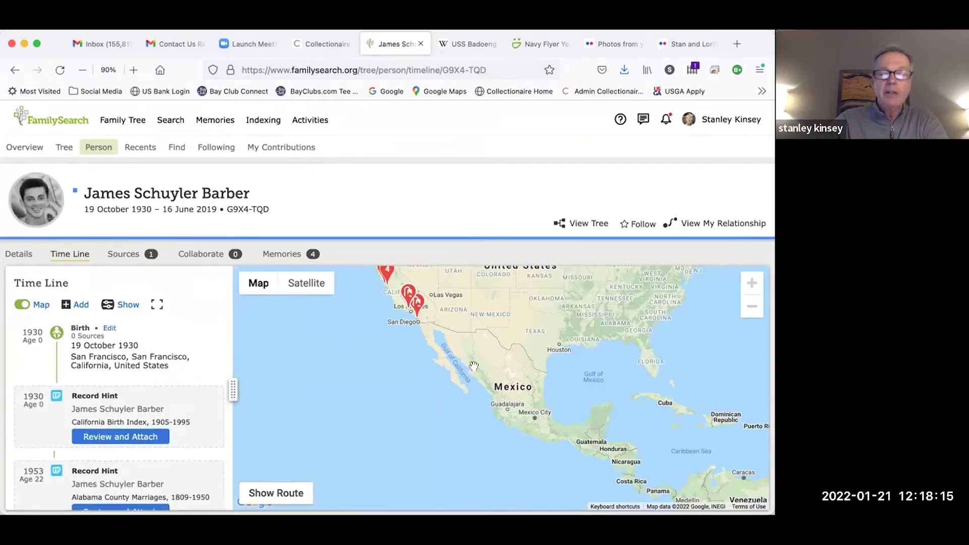
pyautogui.moveTo(473, 367); pyautogui.dragTo(516, 412)
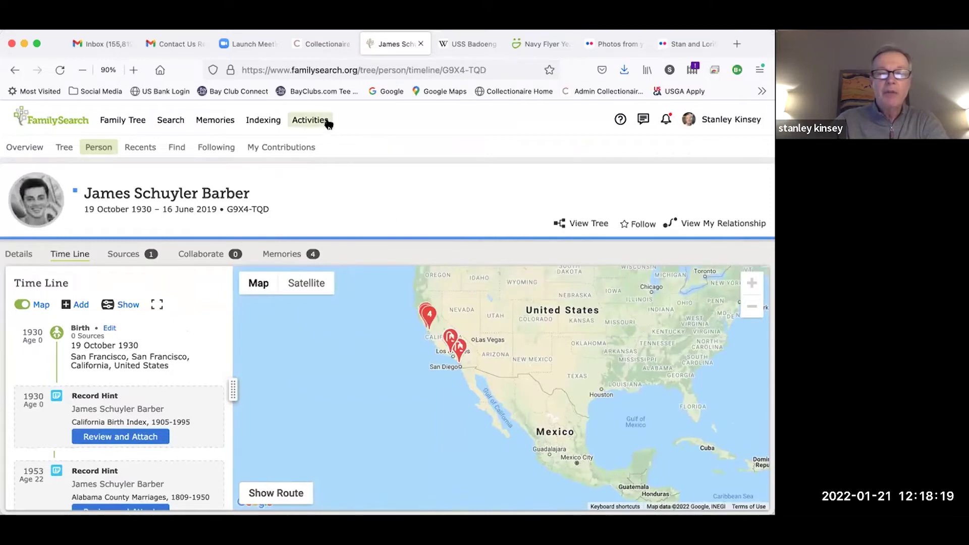
pyautogui.click(318, 45)
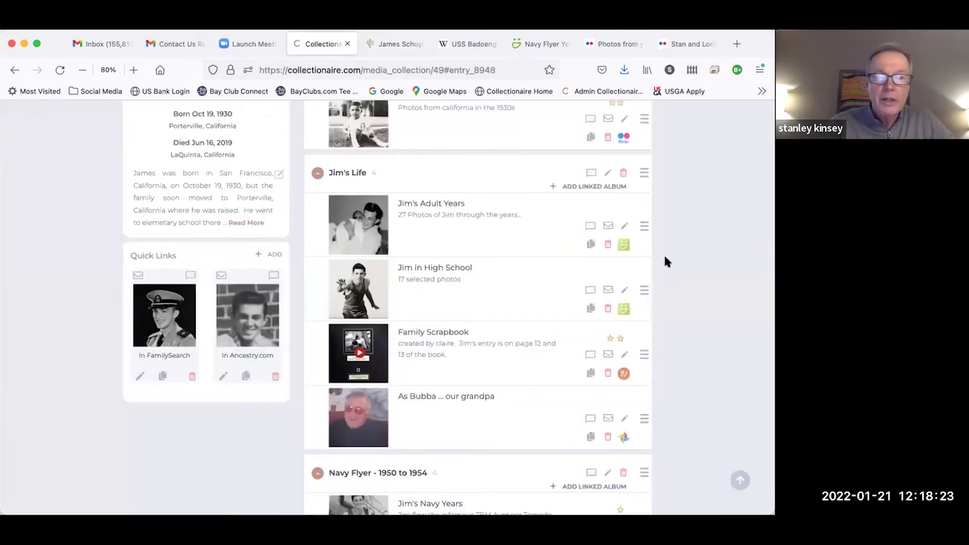
# Scroll to the top of the media collection and go Back to Tree.
pyautogui.scroll(5, 702, 265)
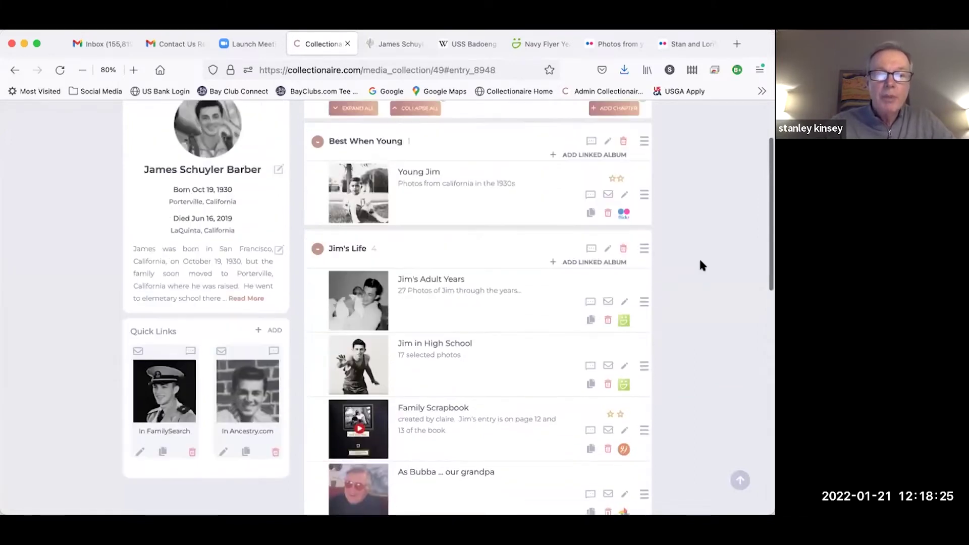
pyautogui.scroll(-4, 701, 261)
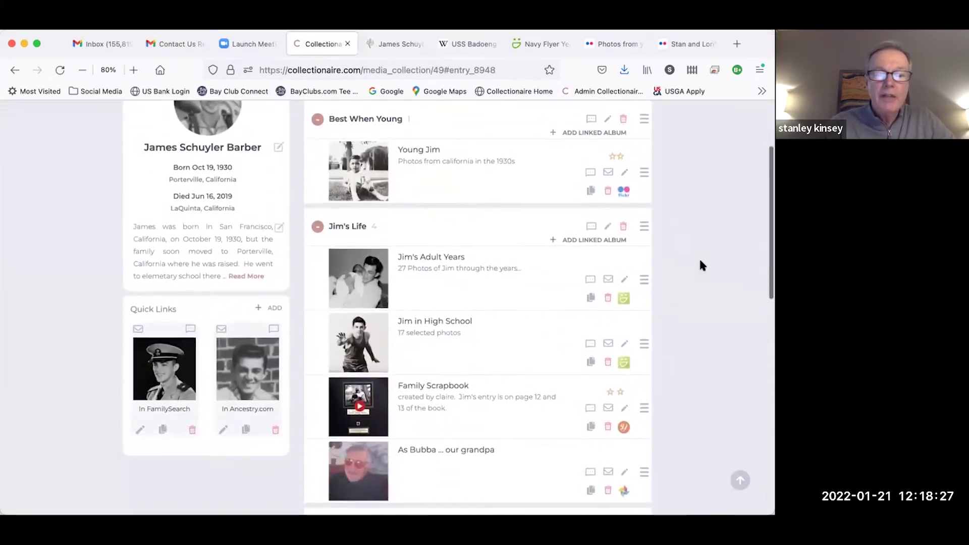
pyautogui.scroll(2, 699, 265)
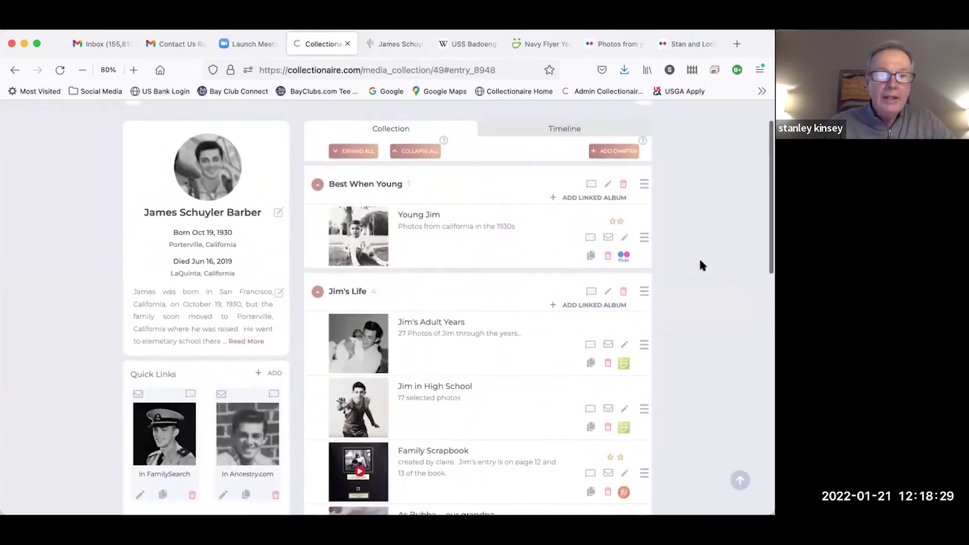
pyautogui.scroll(2, 699, 264)
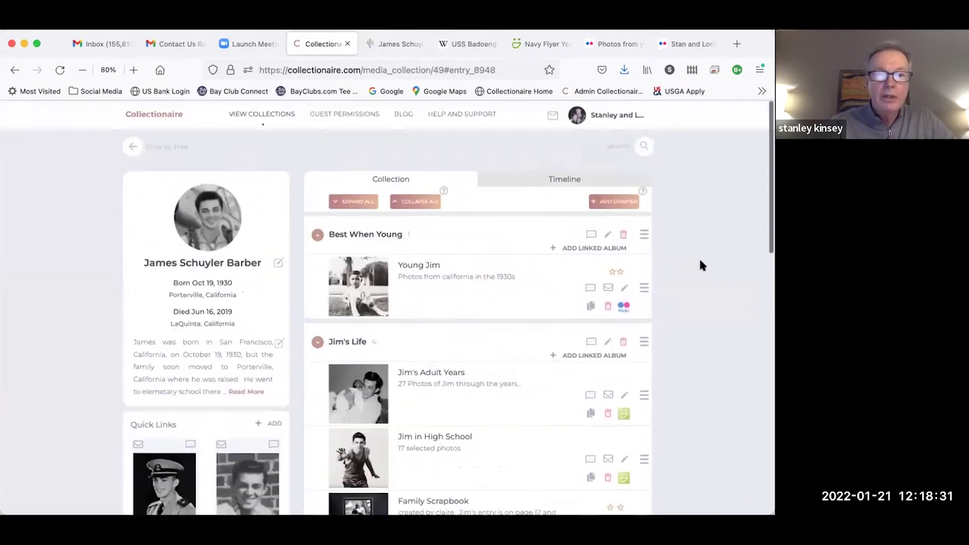
pyautogui.click(127, 143)
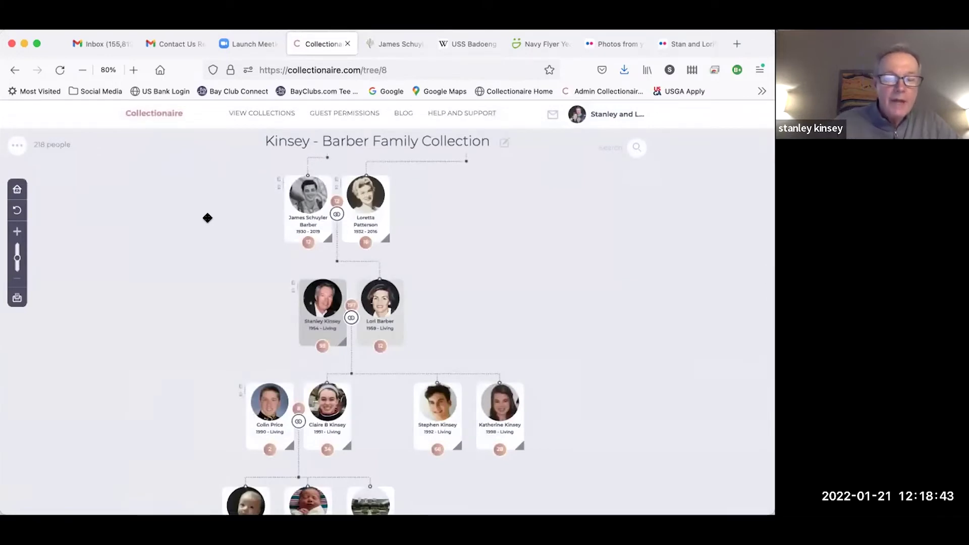
# Zoom in on the Kinsey - Barber tree and bring its top generation into view.
pyautogui.moveTo(218, 260); pyautogui.dragTo(225, 233)
pyautogui.scroll(4, 225, 232)
pyautogui.scroll(-2, 226, 232)
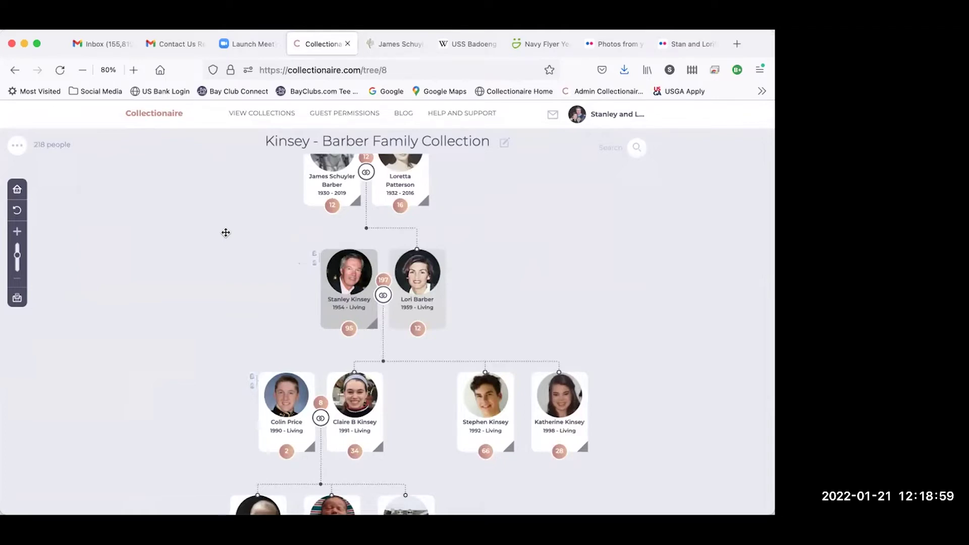
pyautogui.moveTo(226, 233); pyautogui.dragTo(230, 281)
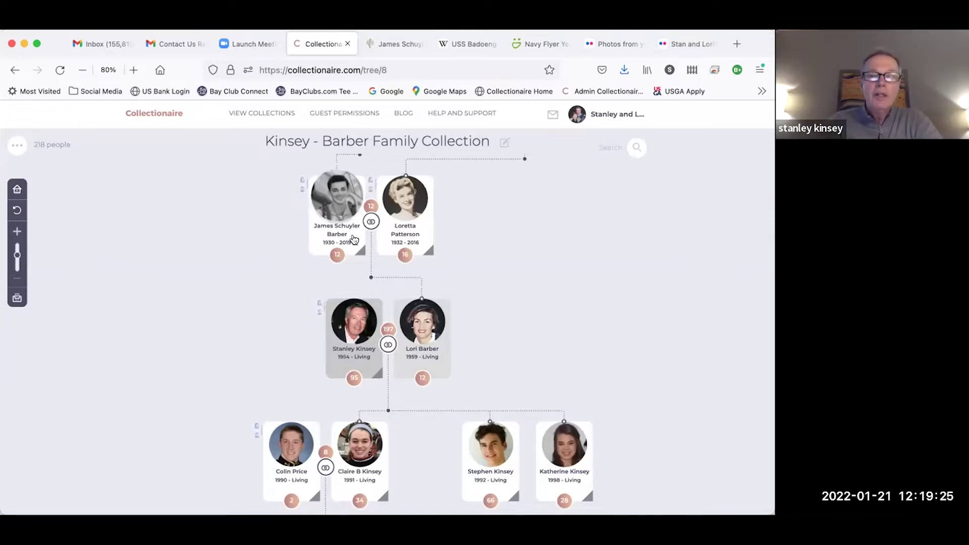
# Open the grandfather's collection and drag the 1930s California album down into Jim's Life.
pyautogui.click(338, 215)
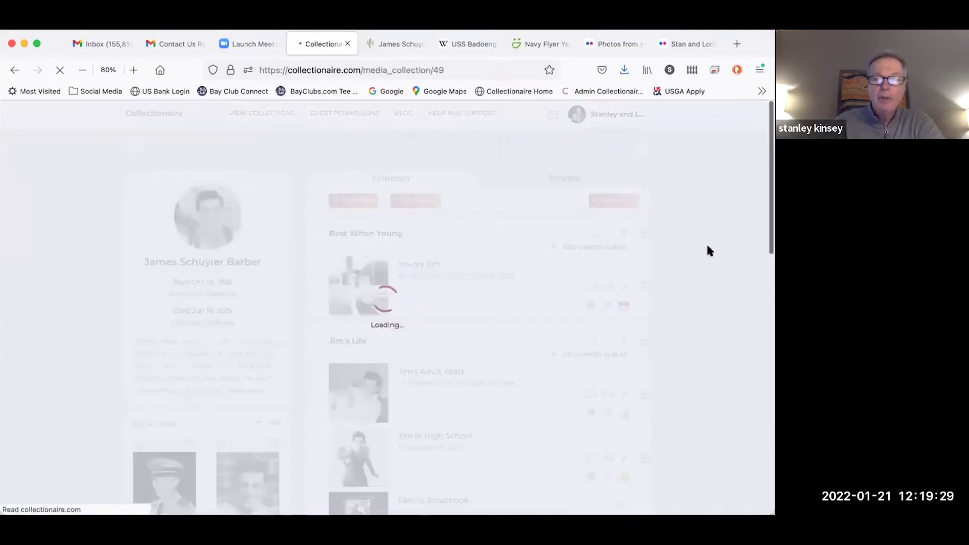
pyautogui.scroll(-1, 720, 238)
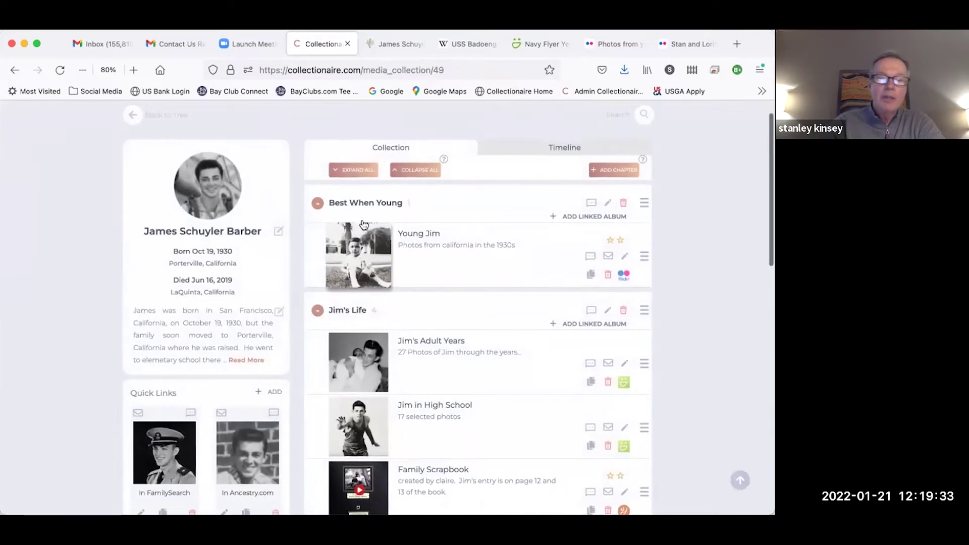
pyautogui.scroll(-1, 368, 268)
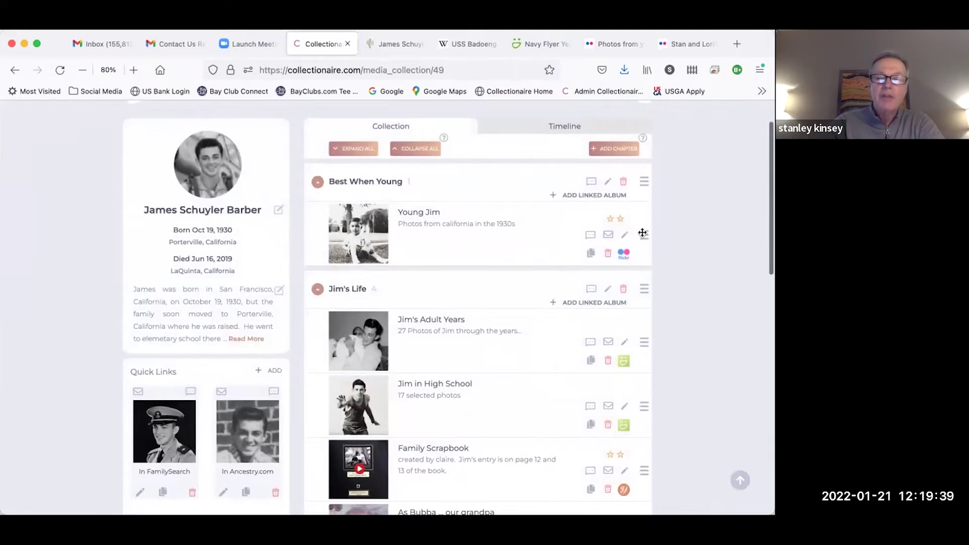
pyautogui.moveTo(642, 233); pyautogui.dragTo(693, 277)
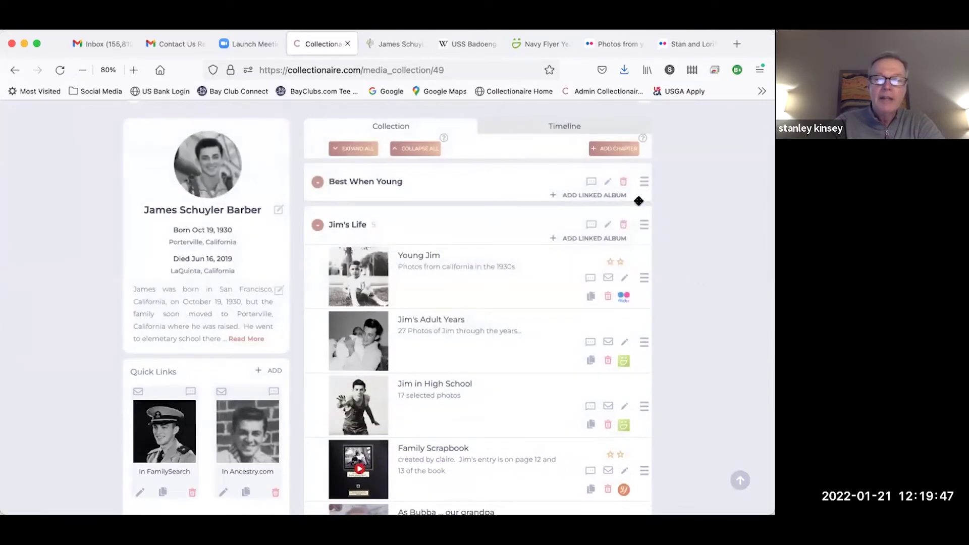
# Delete the empty Best When Young chapter, confirm YES, and review the remaining Jim's Life albums.
pyautogui.click(624, 182)
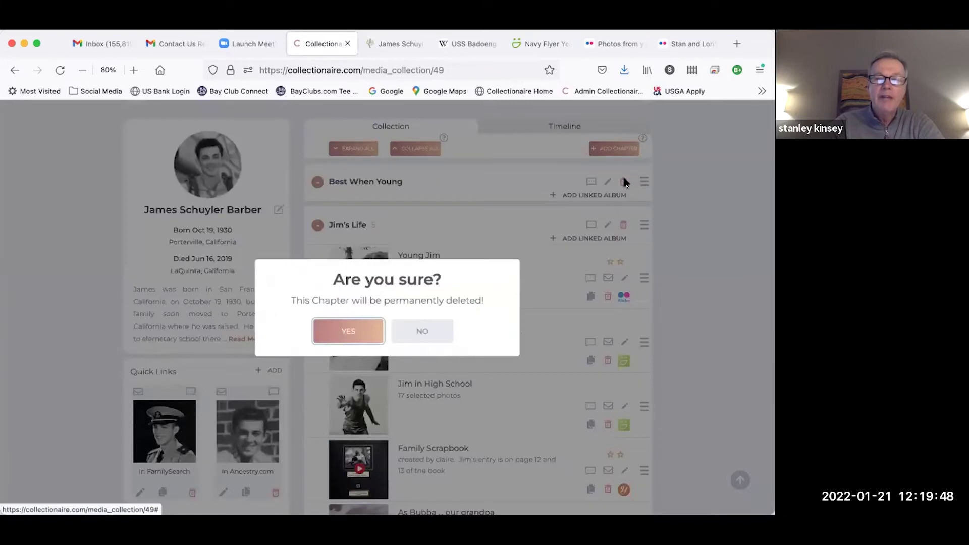
pyautogui.click(352, 330)
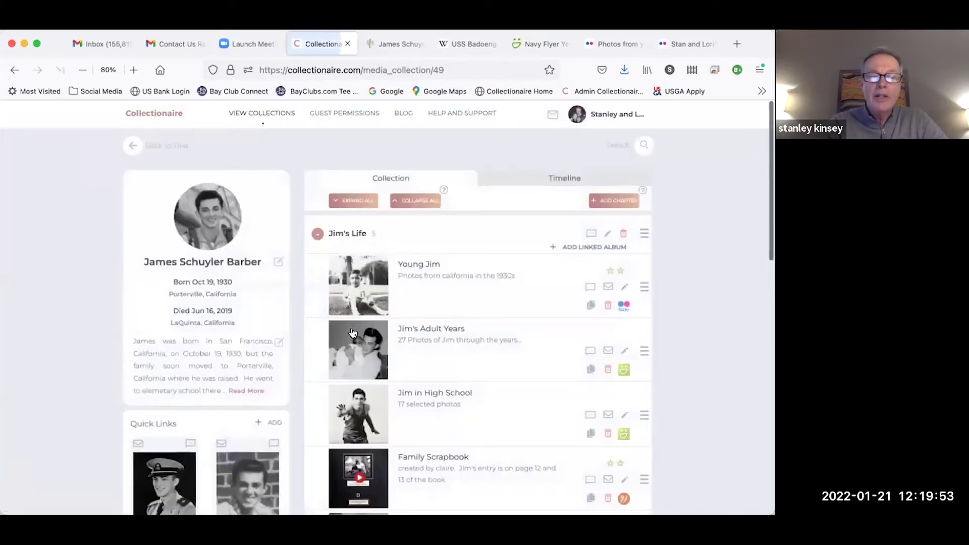
pyautogui.scroll(-4, 709, 292)
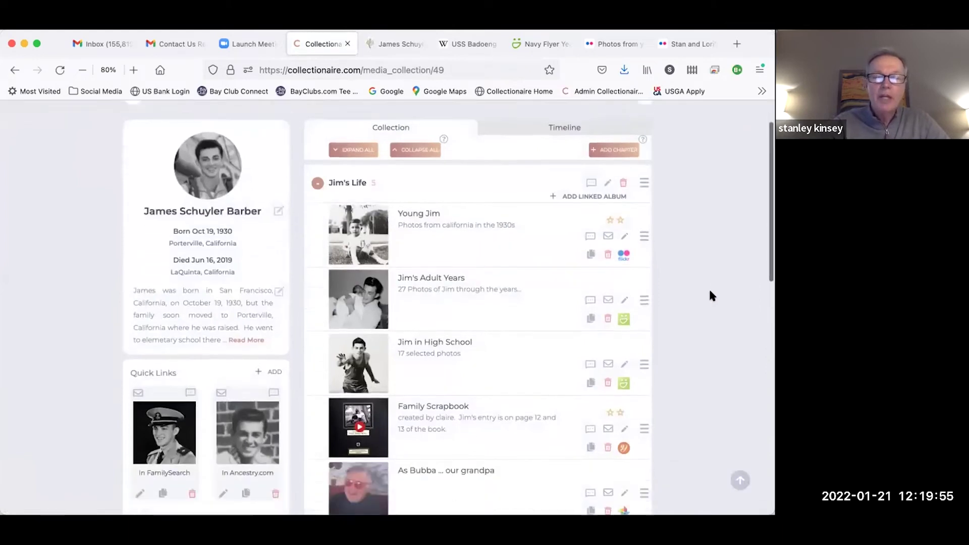
pyautogui.scroll(1, 710, 295)
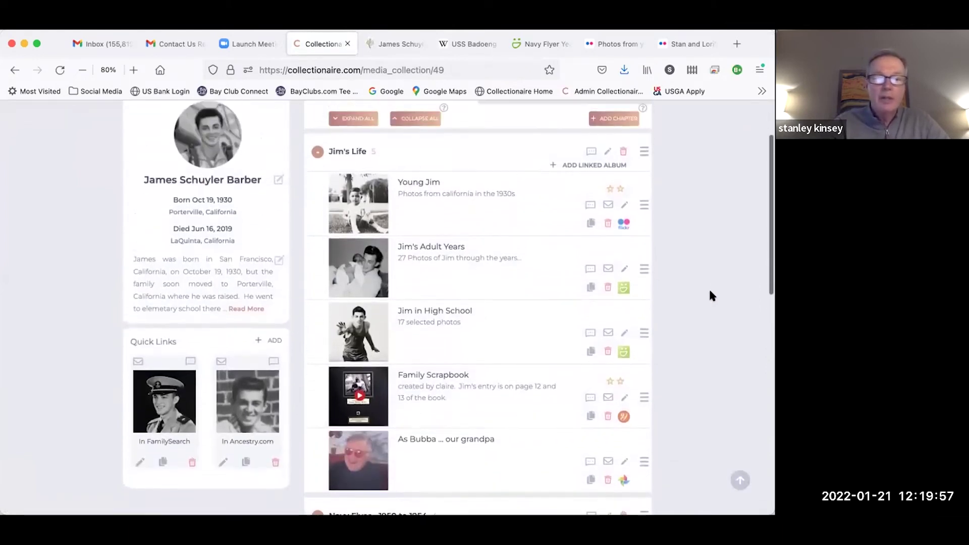
pyautogui.scroll(-2, 710, 295)
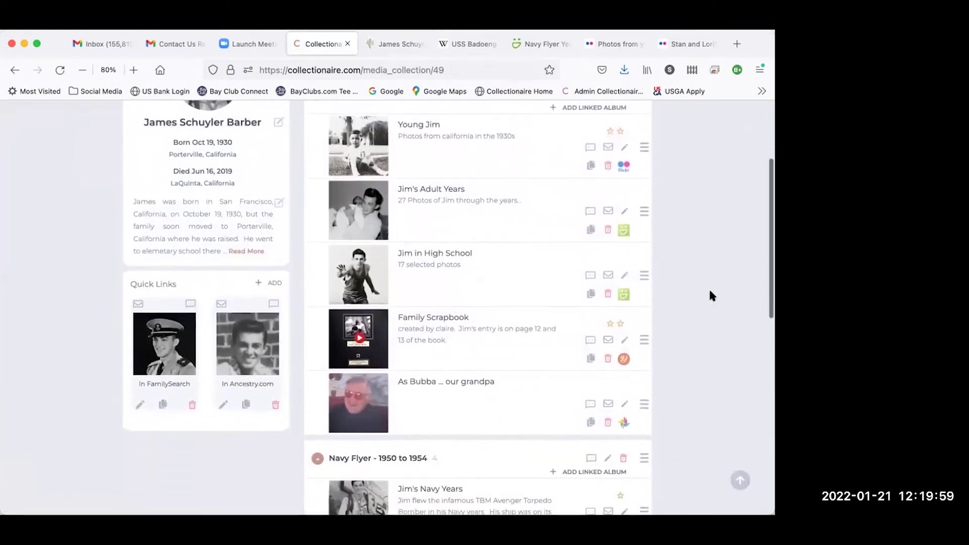
pyautogui.scroll(3, 709, 291)
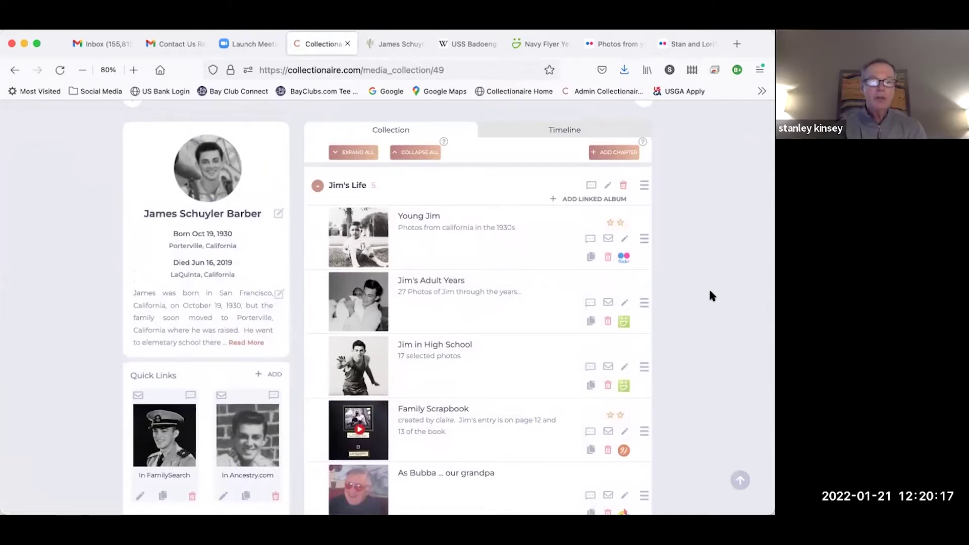
pyautogui.scroll(-2, 694, 286)
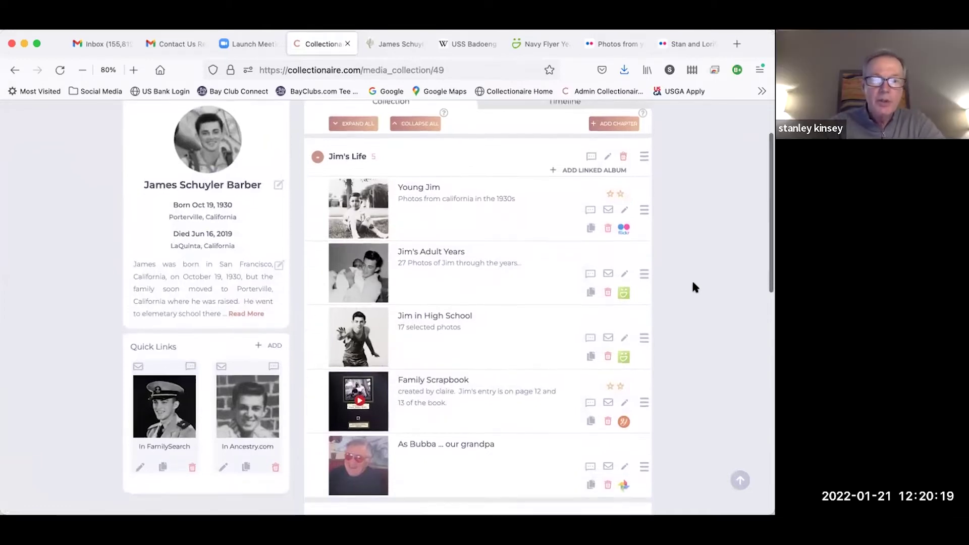
pyautogui.scroll(-5, 692, 286)
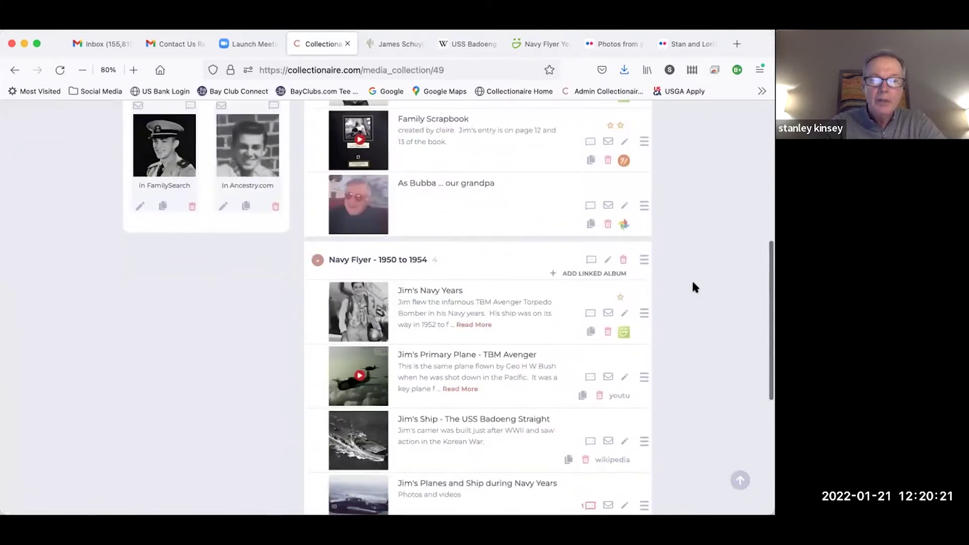
pyautogui.scroll(8, 692, 287)
pyautogui.scroll(-1, 692, 287)
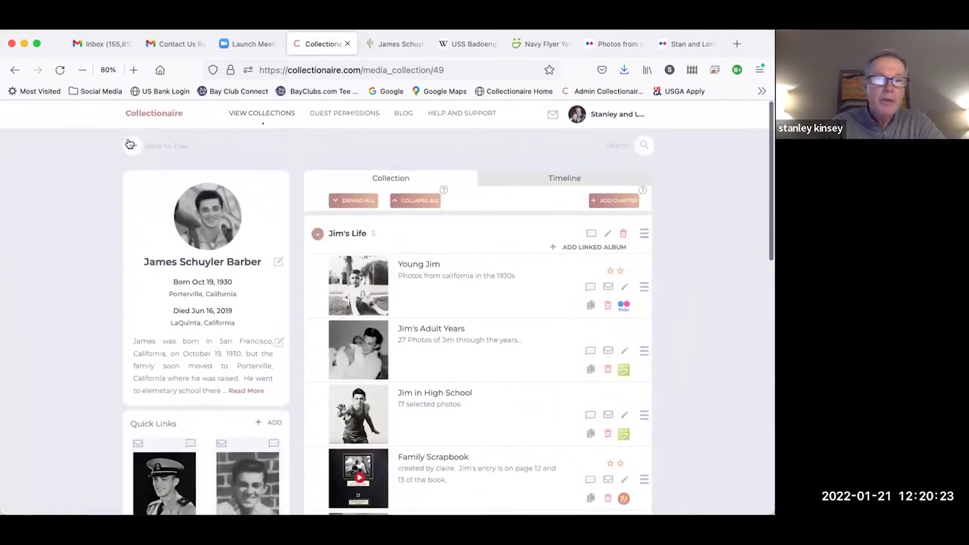
# Go back to the tree and open Stan & Lori's shared collection via the ring icon.
pyautogui.click(132, 148)
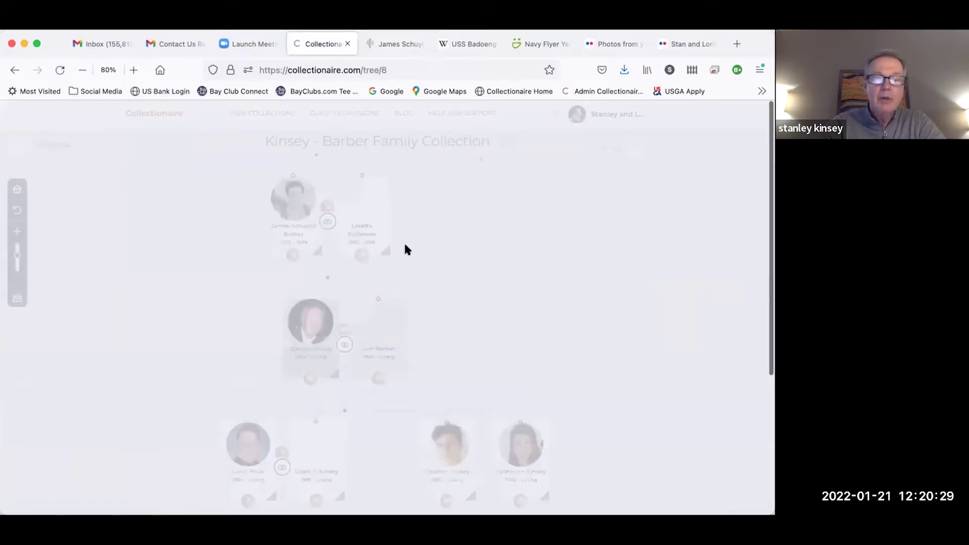
pyautogui.moveTo(427, 279); pyautogui.dragTo(493, 242)
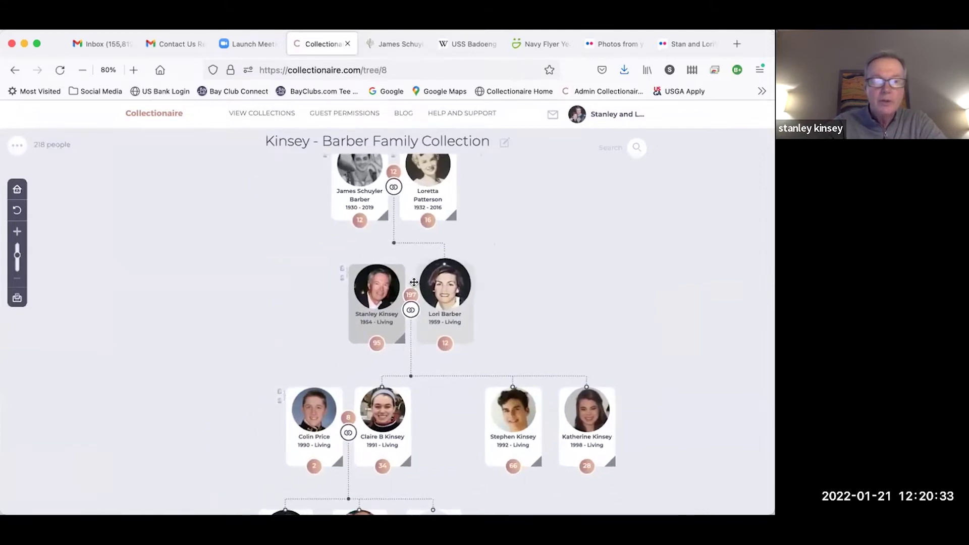
pyautogui.click(411, 309)
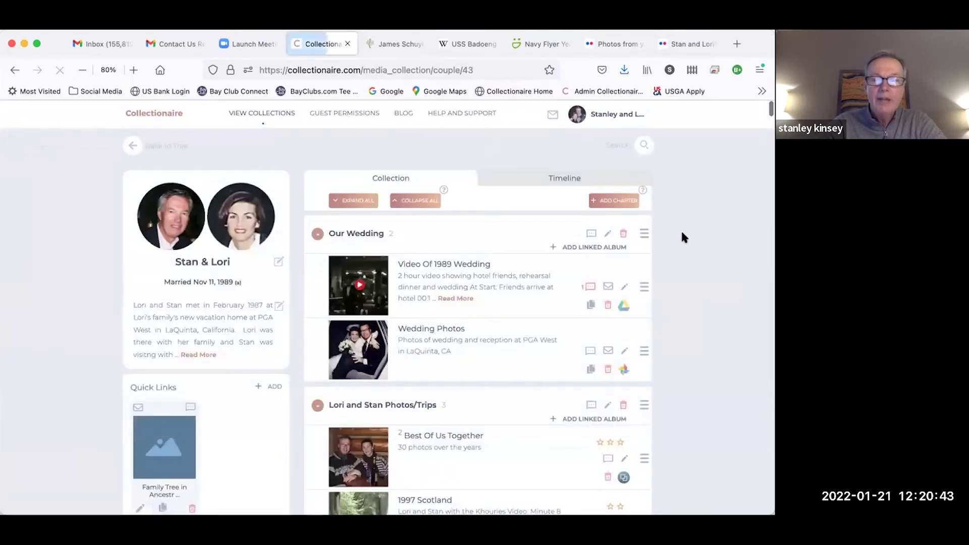
# Collapse all chapters, Our Wedding through Home Movies - 1990 to 1992, to headings.
pyautogui.scroll(-5, 683, 237)
pyautogui.scroll(-3, 683, 237)
pyautogui.scroll(1, 681, 237)
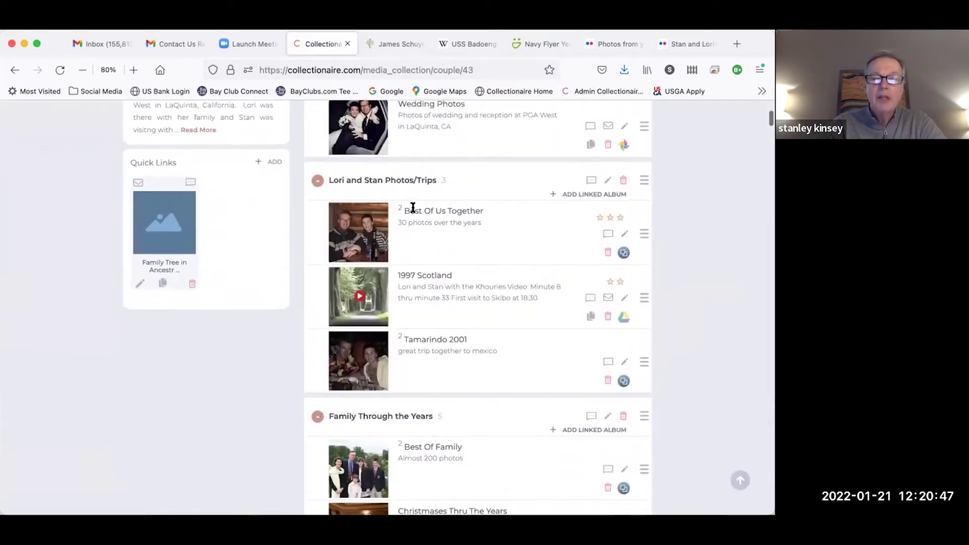
pyautogui.scroll(6, 406, 206)
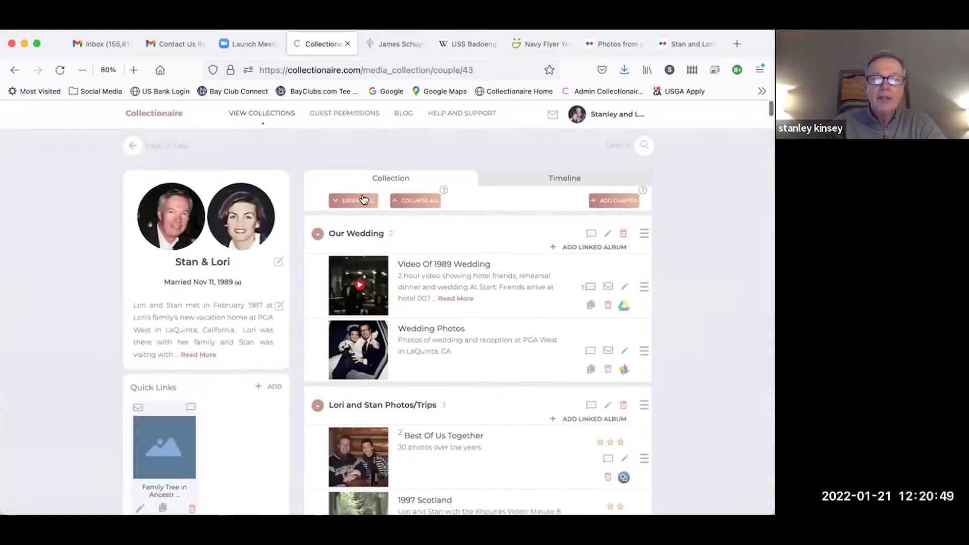
pyautogui.click(401, 201)
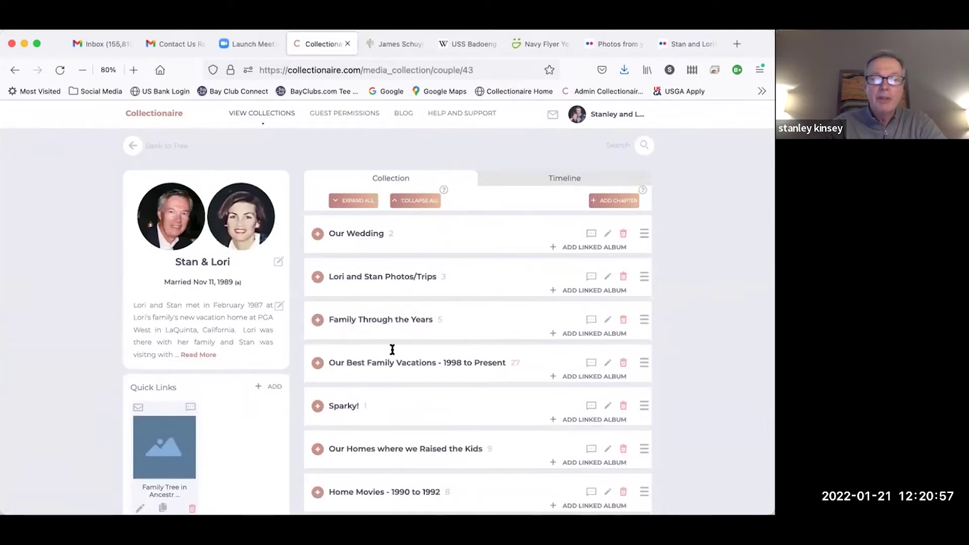
# Expand the couple's Photos/Trips chapter, preview the Best Of Us Together album, then go back.
pyautogui.click(318, 279)
pyautogui.scroll(-1, 520, 282)
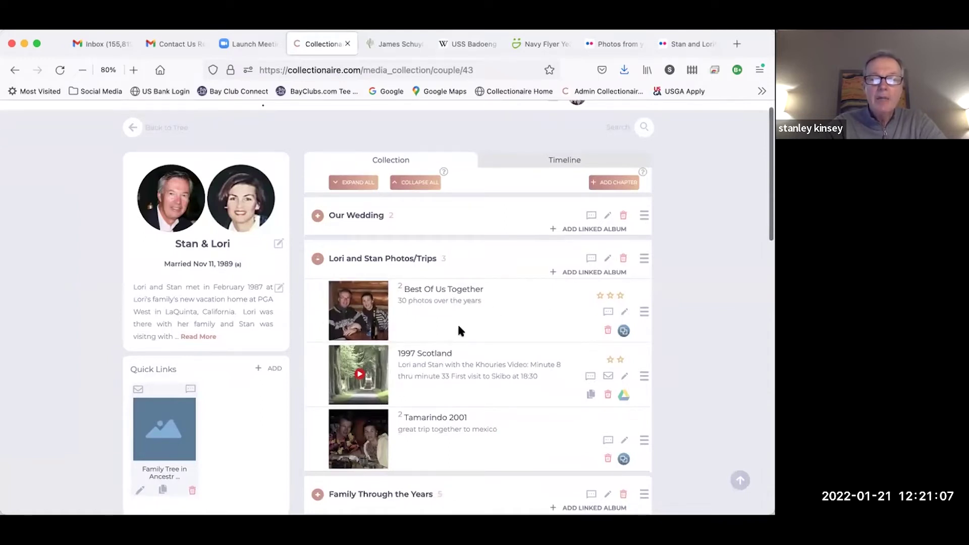
pyautogui.click(371, 309)
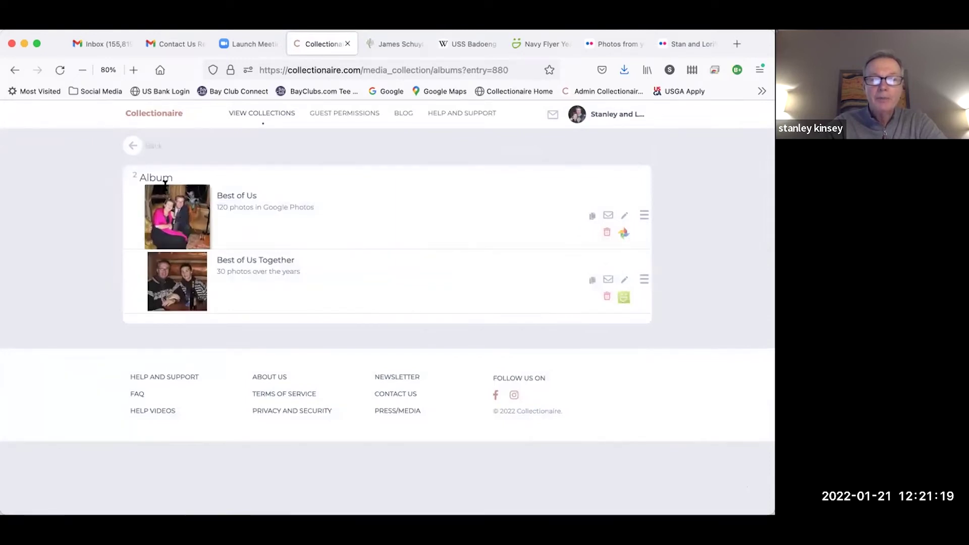
pyautogui.click(135, 146)
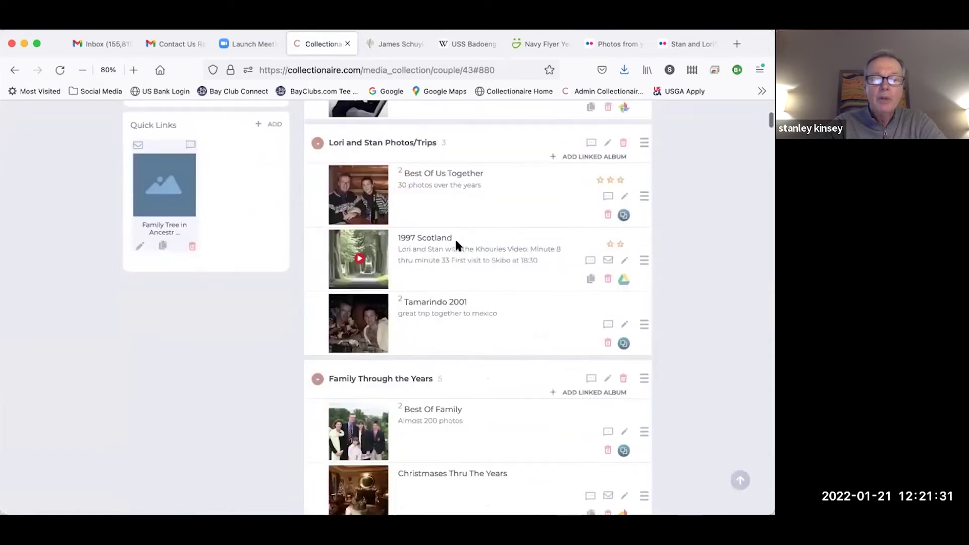
pyautogui.scroll(-10, 456, 244)
pyautogui.scroll(-2, 455, 246)
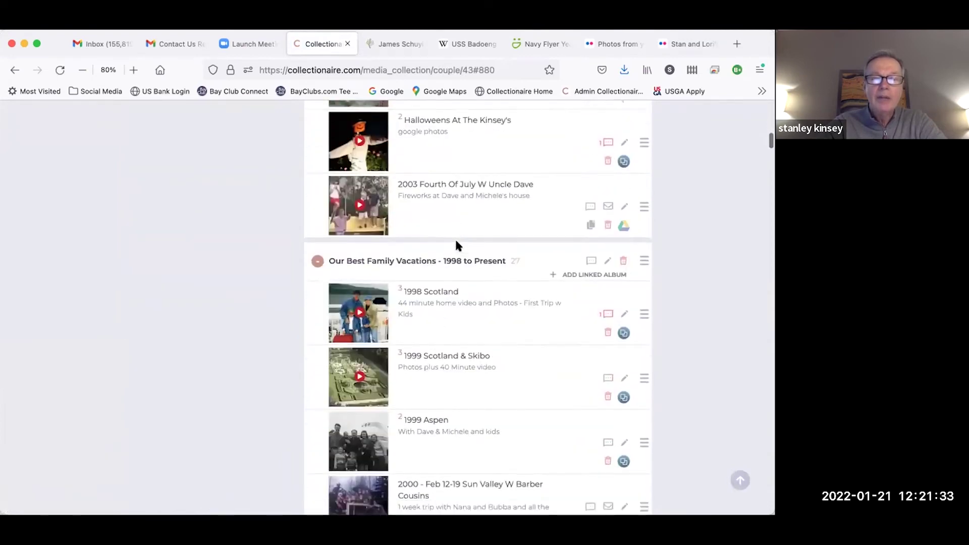
pyautogui.scroll(-1, 456, 246)
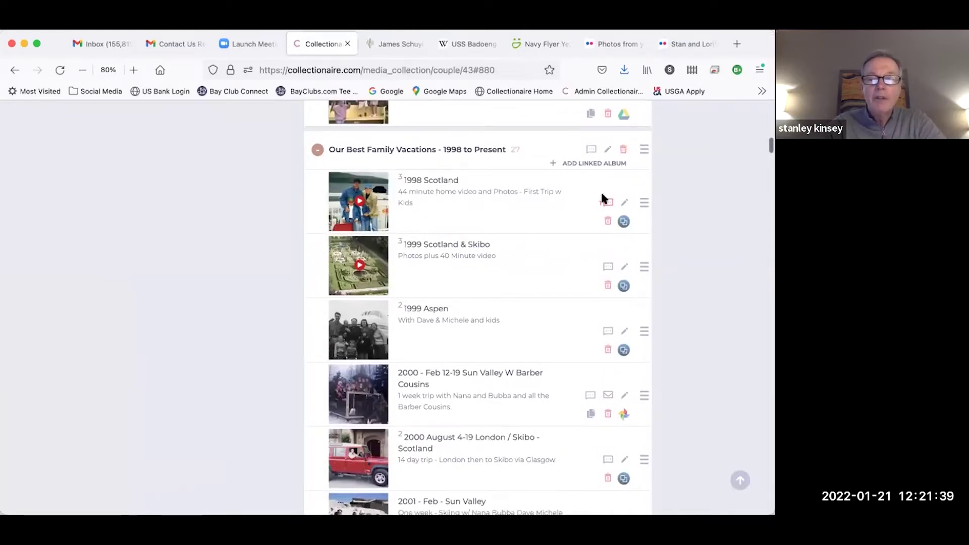
pyautogui.scroll(-1, 685, 205)
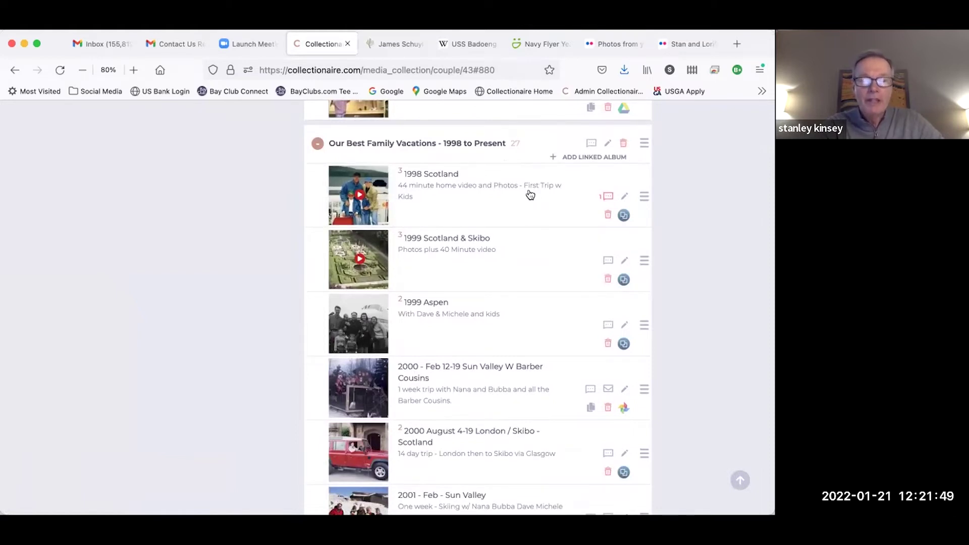
# Open 1998 Scotland's Photos at Skibo album (S&L - 1998 Scotland Skibo) in Google Photos.
pyautogui.click(369, 202)
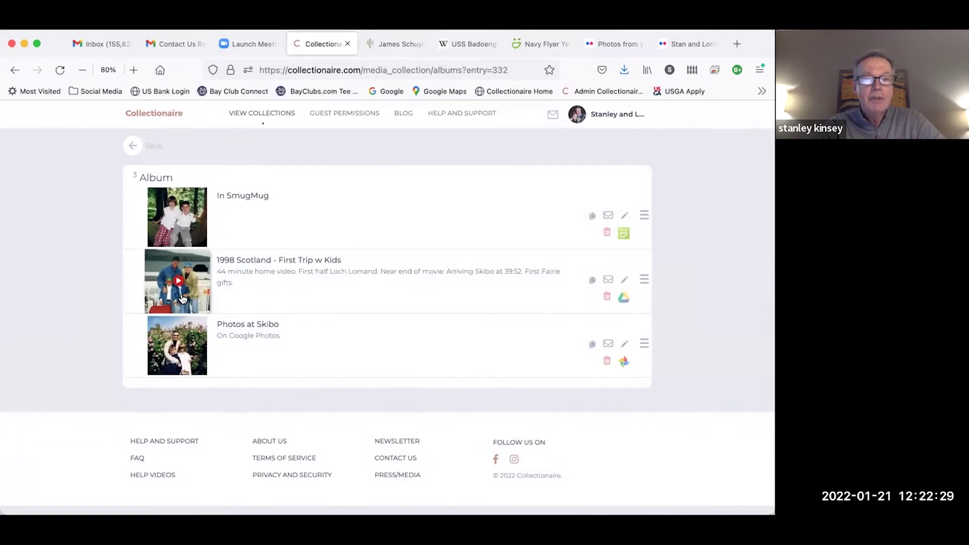
pyautogui.click(180, 342)
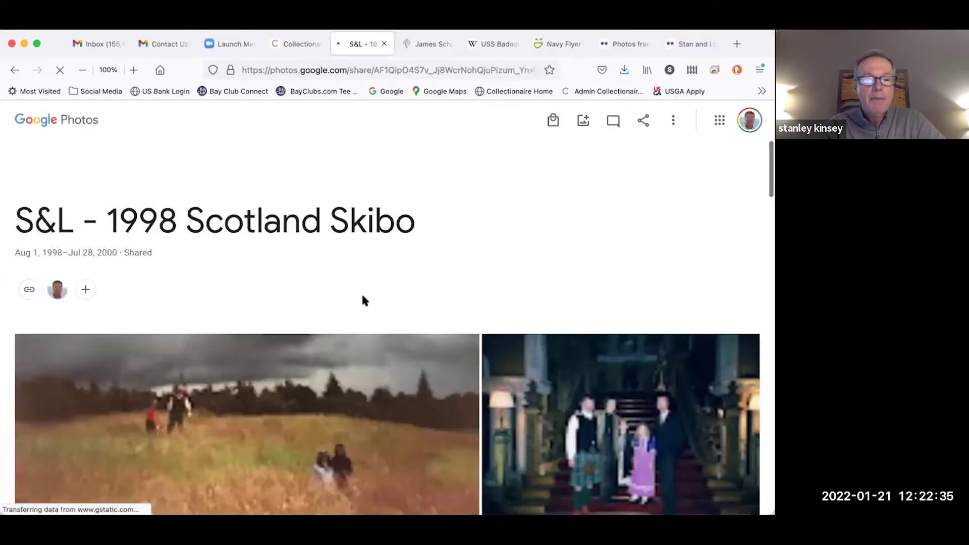
# Browse the Skibo photos, then open the 1998 Scotland - First Trip w Kids video.
pyautogui.scroll(-2, 379, 301)
pyautogui.scroll(-5, 379, 300)
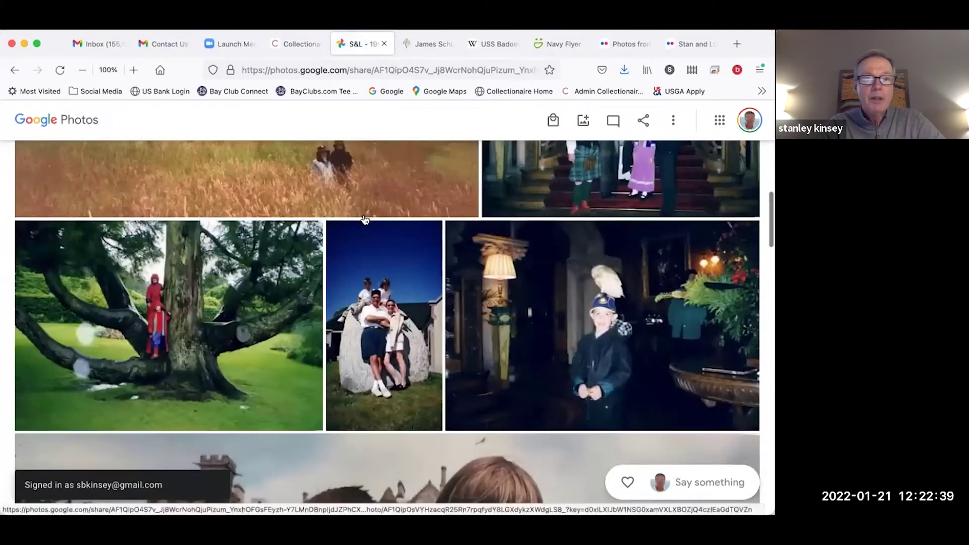
pyautogui.click(297, 43)
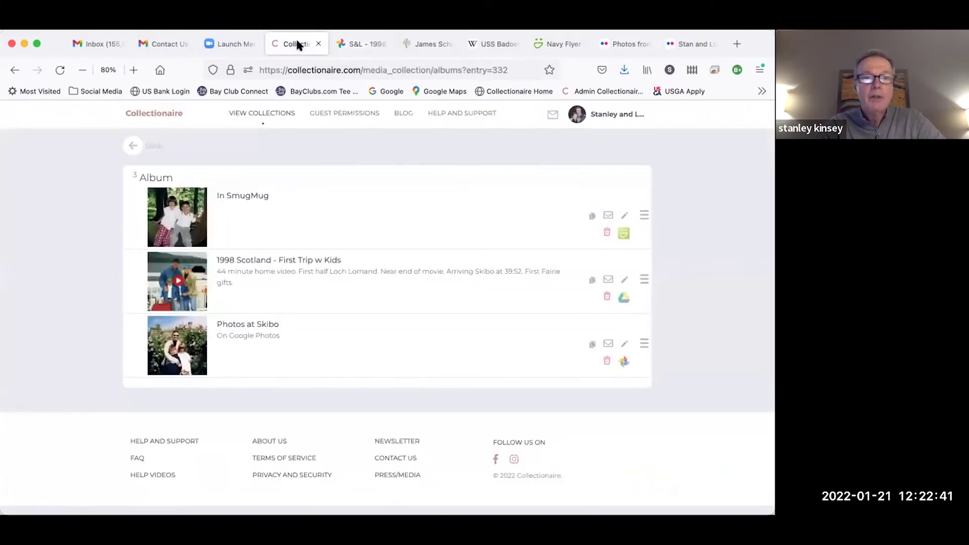
pyautogui.click(176, 284)
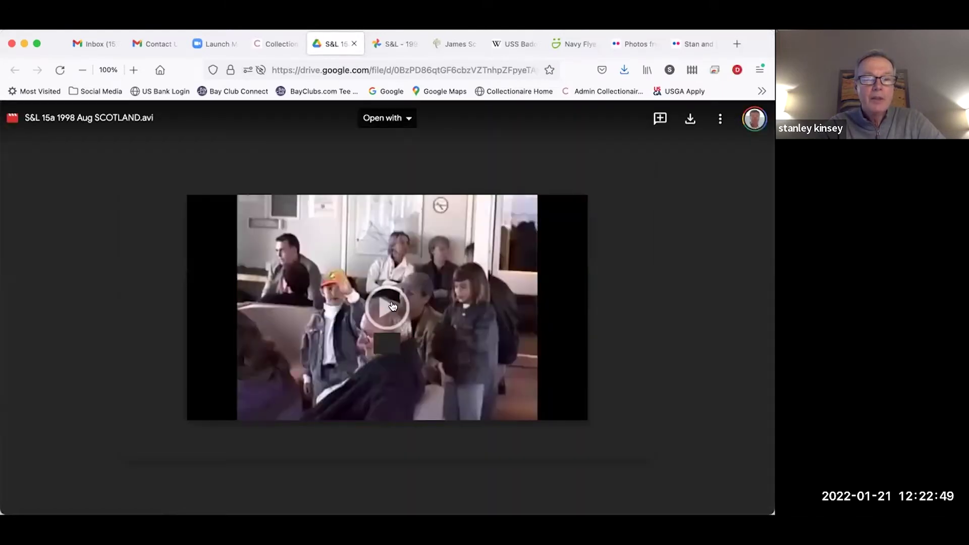
# Play a few seconds of S&L 15a 1998 Aug SCOTLAND.avi, pause it, and return to Collectionaire.
pyautogui.click(391, 306)
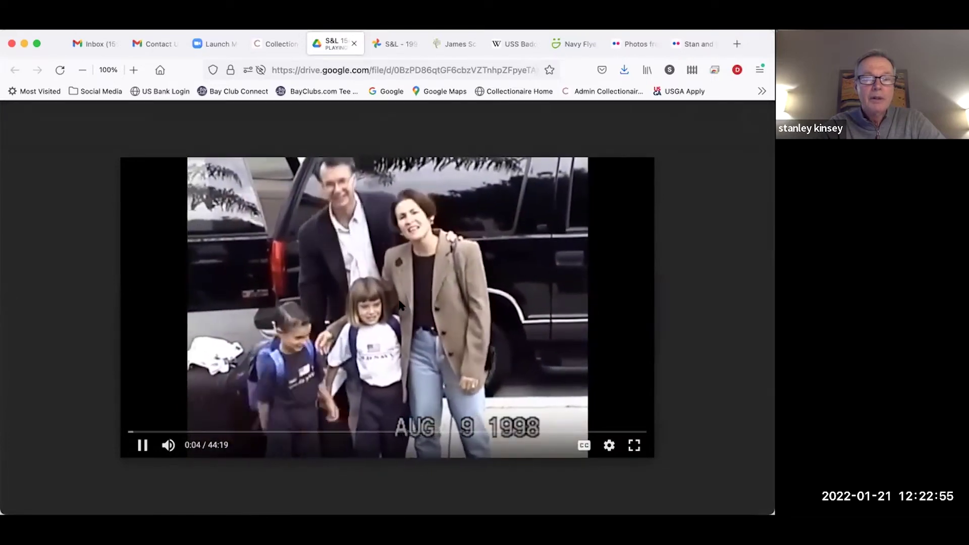
pyautogui.click(400, 305)
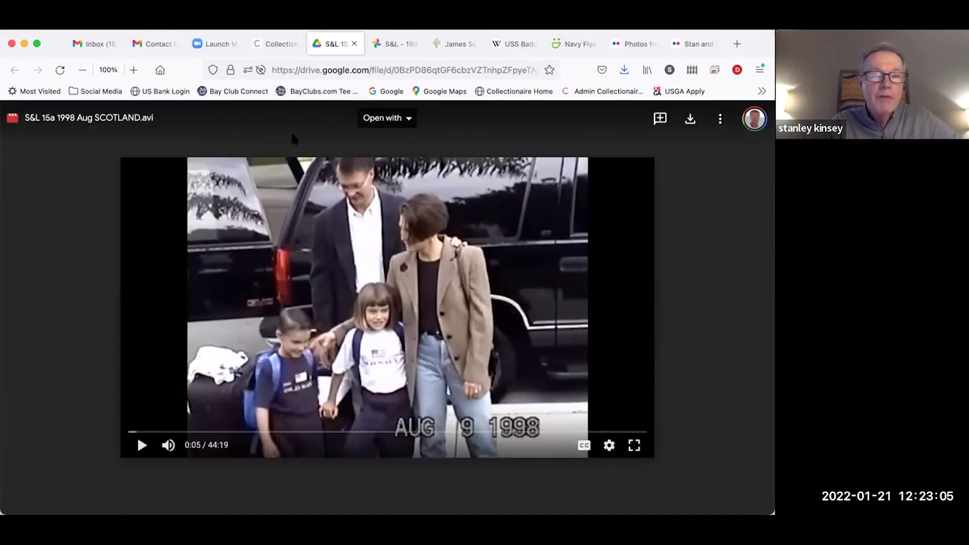
pyautogui.click(278, 45)
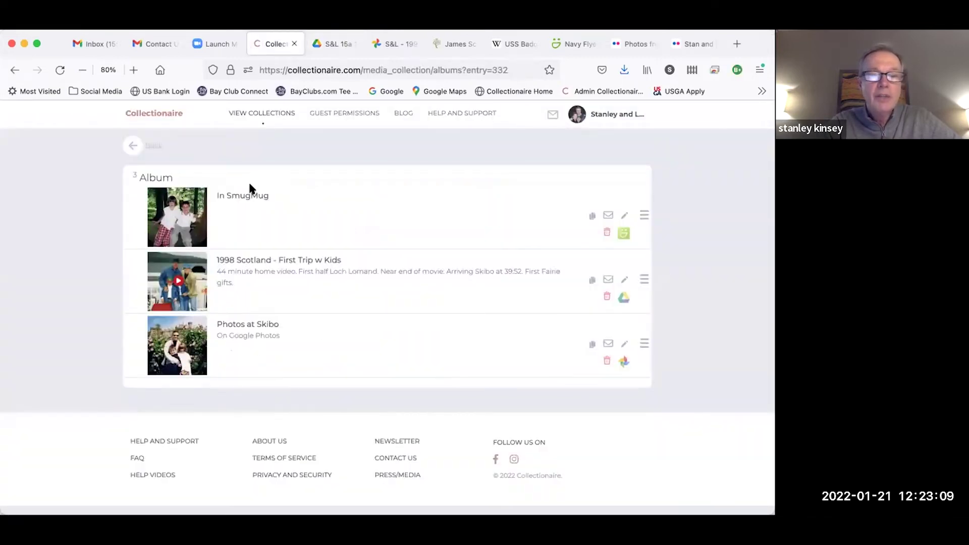
# Return to the couple's collection page and scroll through its chapters, including Our Wedding.
pyautogui.click(132, 148)
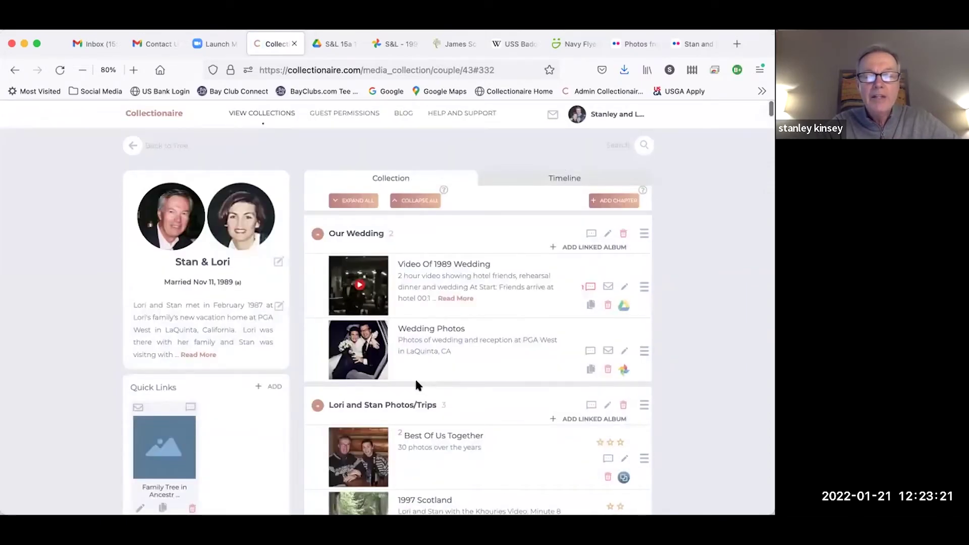
pyautogui.scroll(-3, 417, 378)
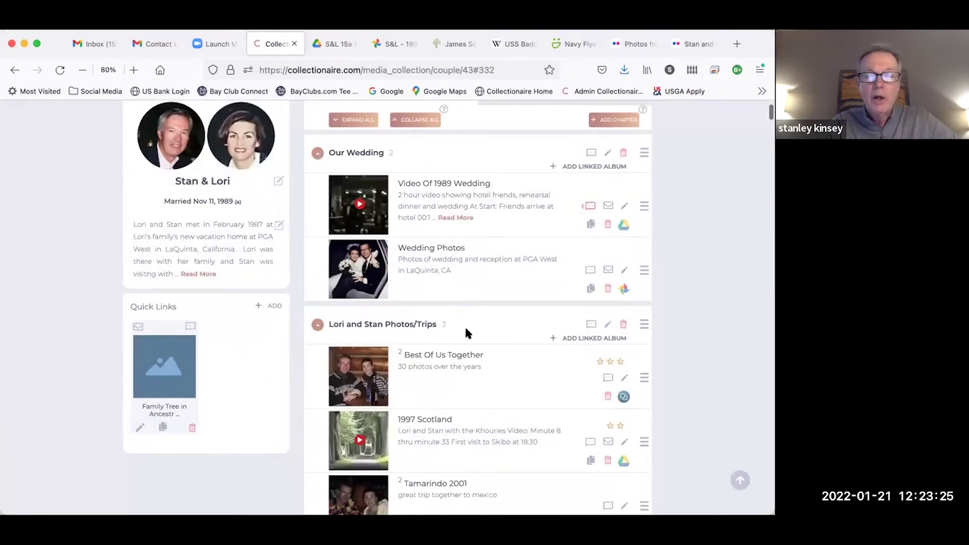
pyautogui.scroll(1, 465, 328)
pyautogui.scroll(-5, 465, 333)
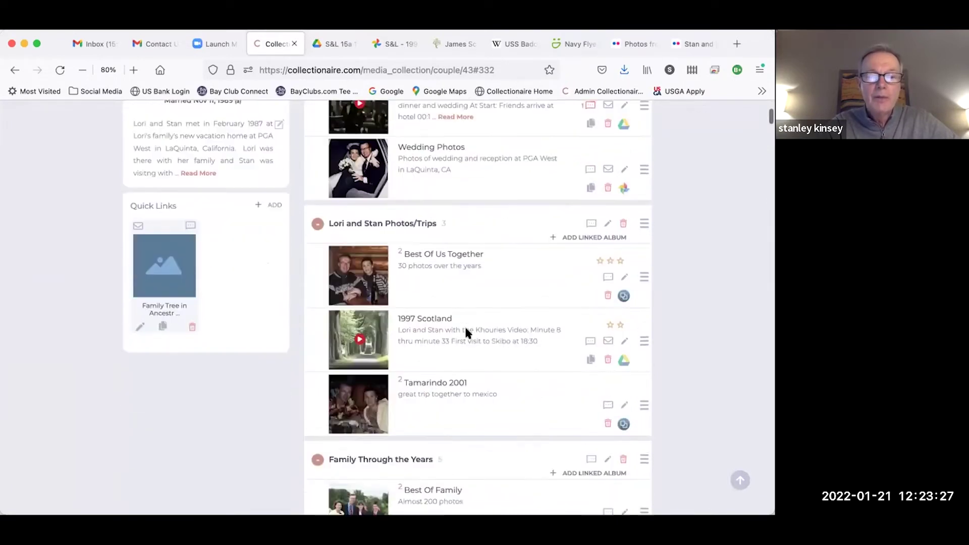
pyautogui.scroll(1, 467, 334)
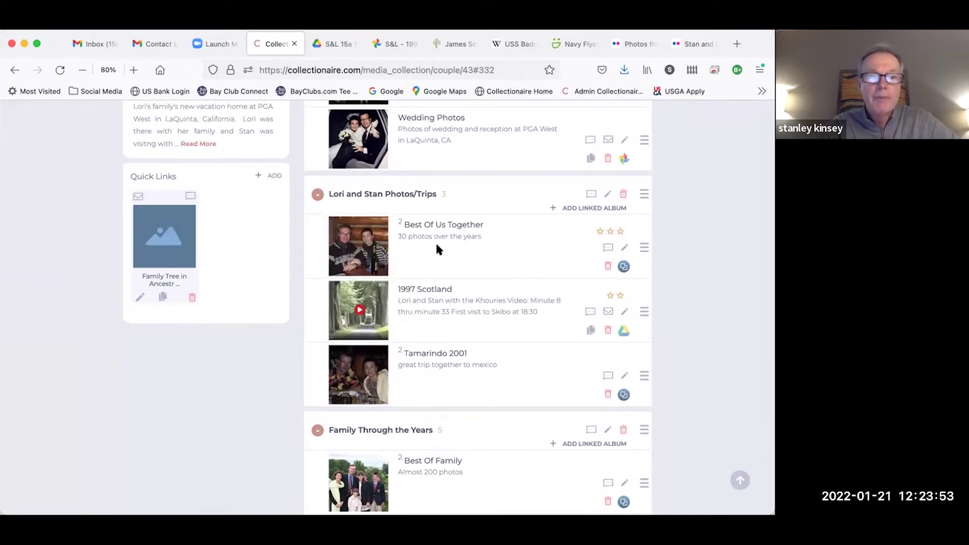
pyautogui.scroll(5, 437, 246)
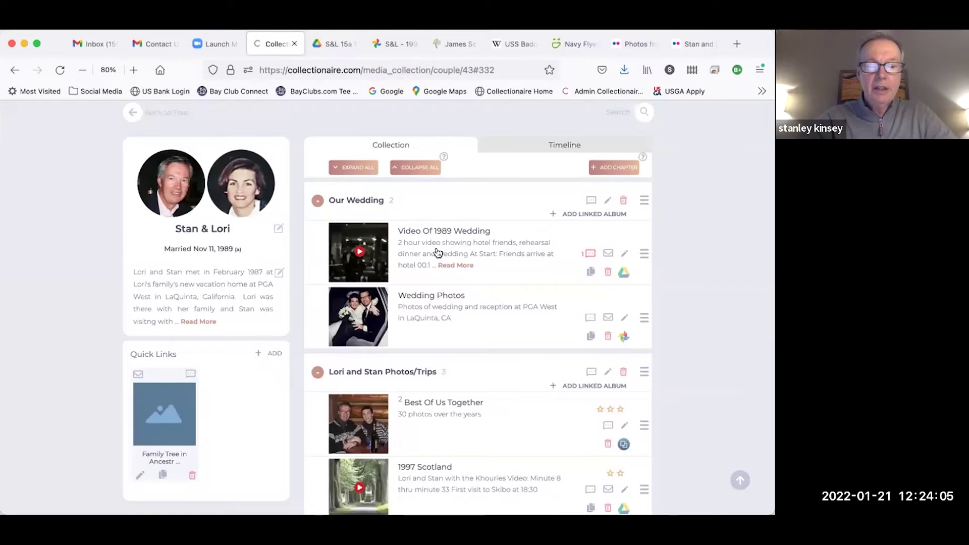
pyautogui.scroll(-1, 485, 267)
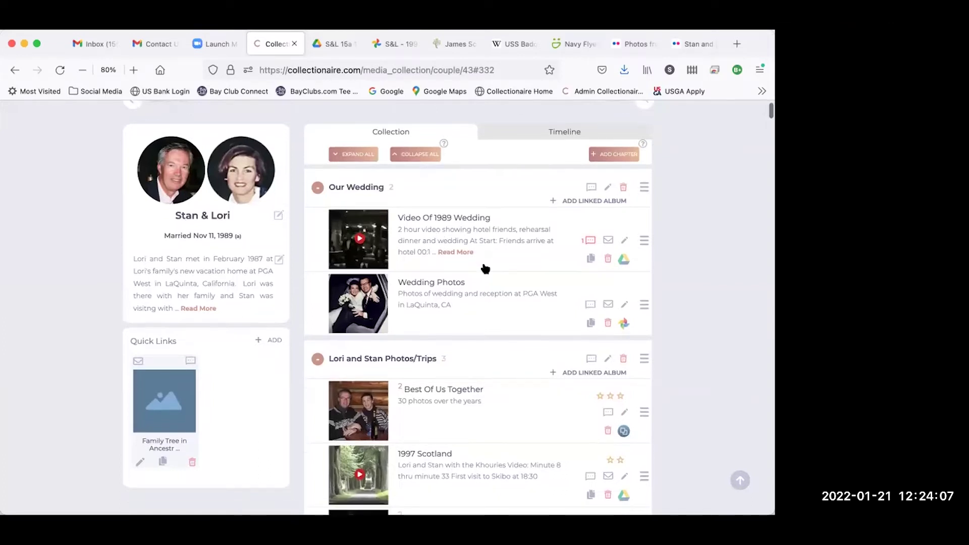
pyautogui.scroll(1, 483, 263)
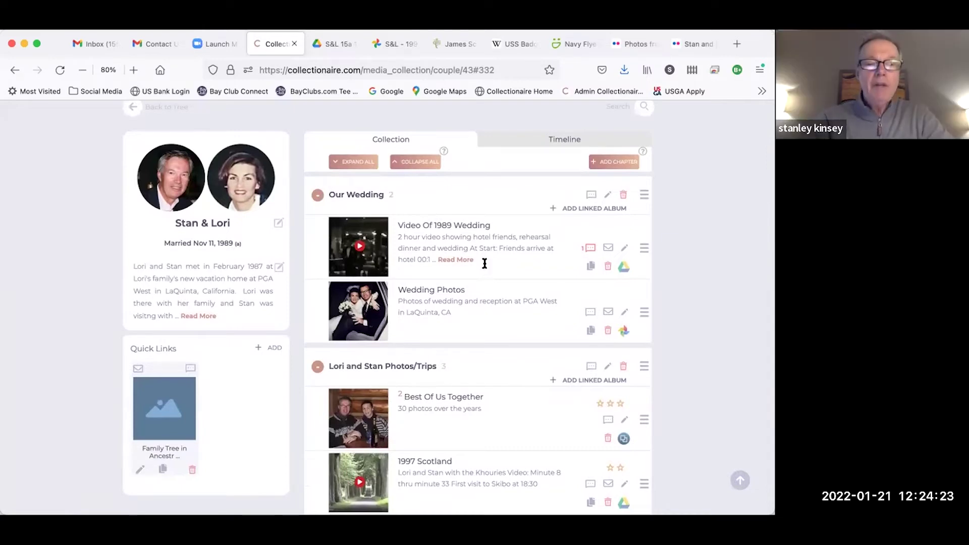
pyautogui.scroll(2, 447, 305)
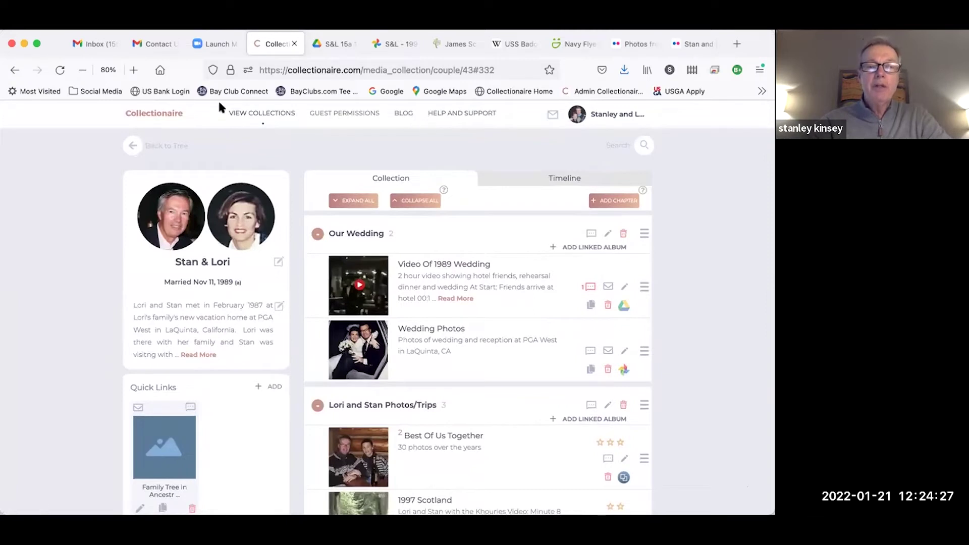
# Open Help and Support and choose the Which Cloud Sites Should I Use? topic.
pyautogui.click(456, 113)
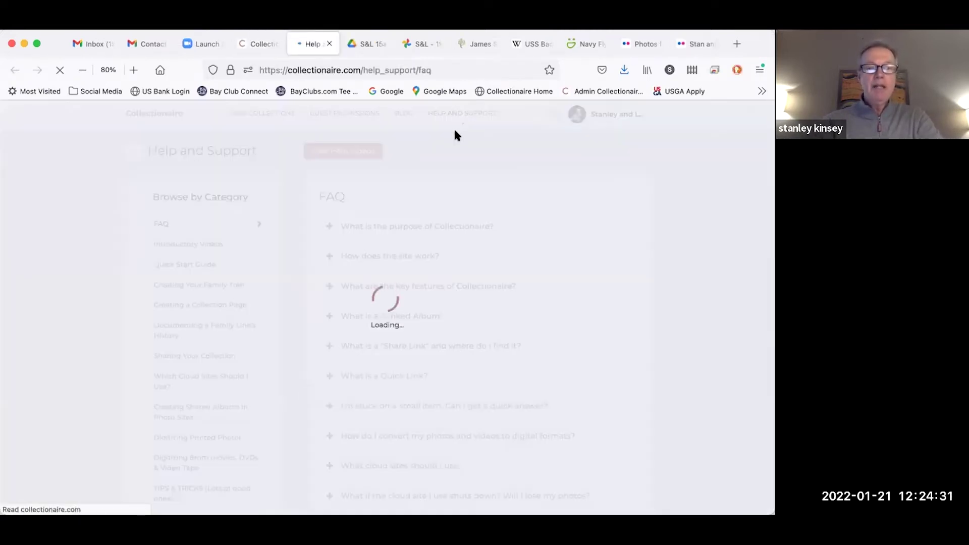
pyautogui.scroll(-1, 453, 127)
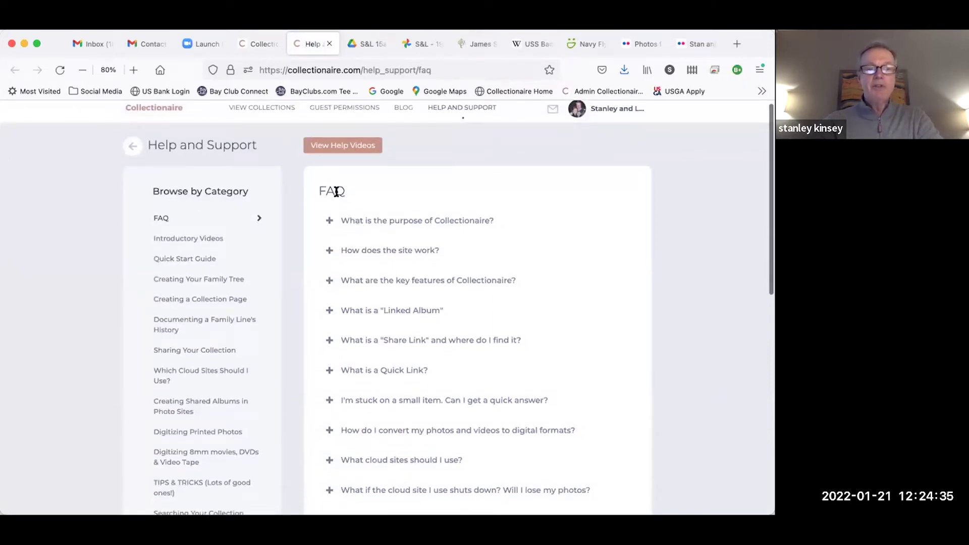
pyautogui.scroll(-4, 404, 222)
pyautogui.scroll(-2, 402, 218)
pyautogui.scroll(4, 402, 219)
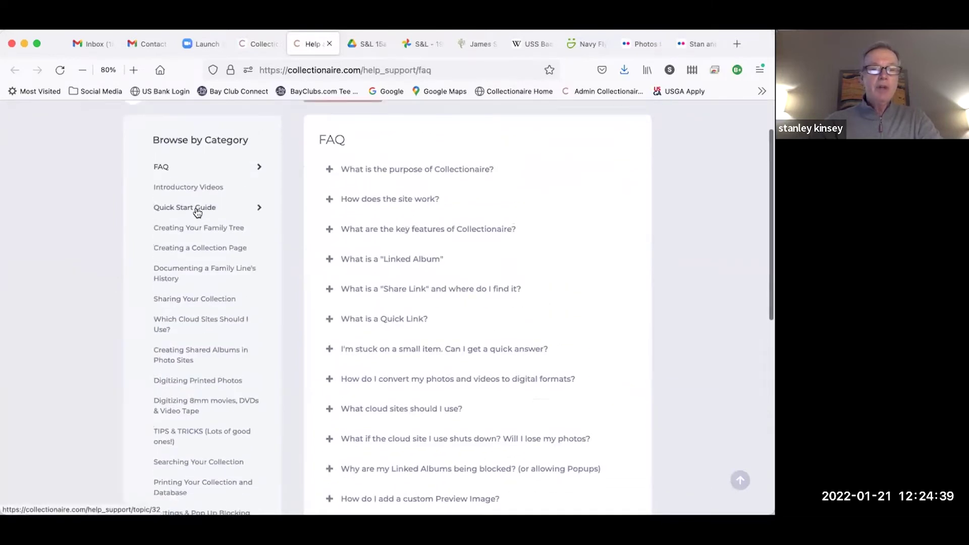
pyautogui.scroll(-3, 197, 212)
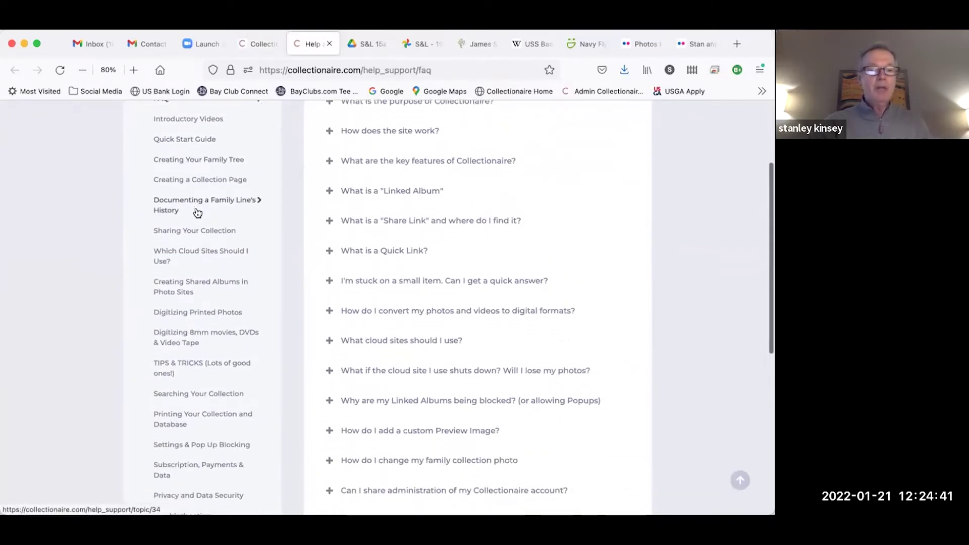
pyautogui.scroll(-1, 197, 212)
pyautogui.click(184, 235)
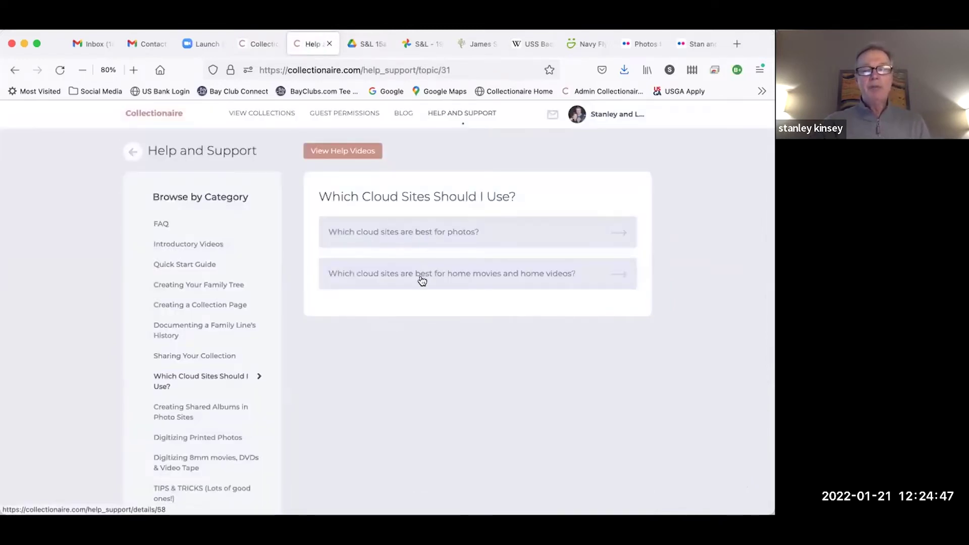
# Read the help answer on the best cloud sites for photos.
pyautogui.click(446, 235)
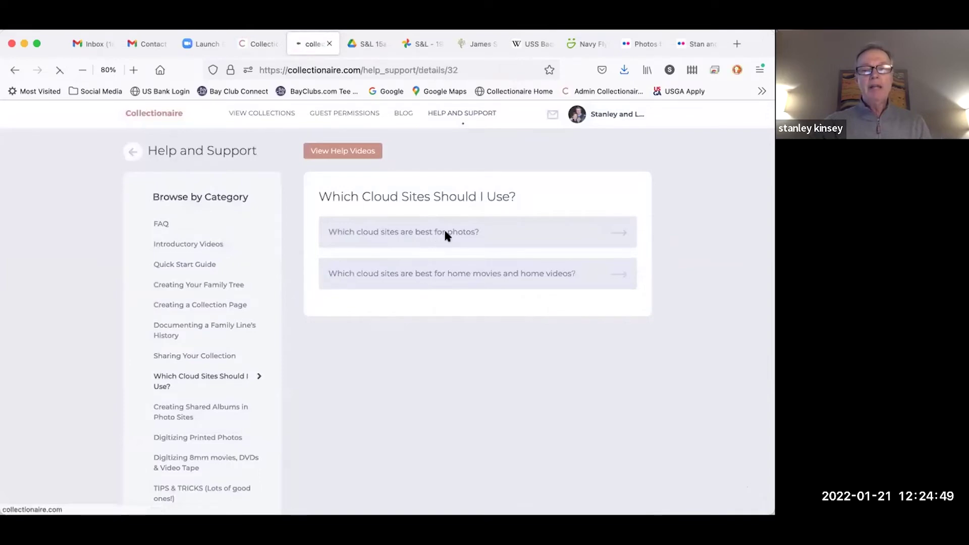
pyautogui.scroll(-5, 490, 218)
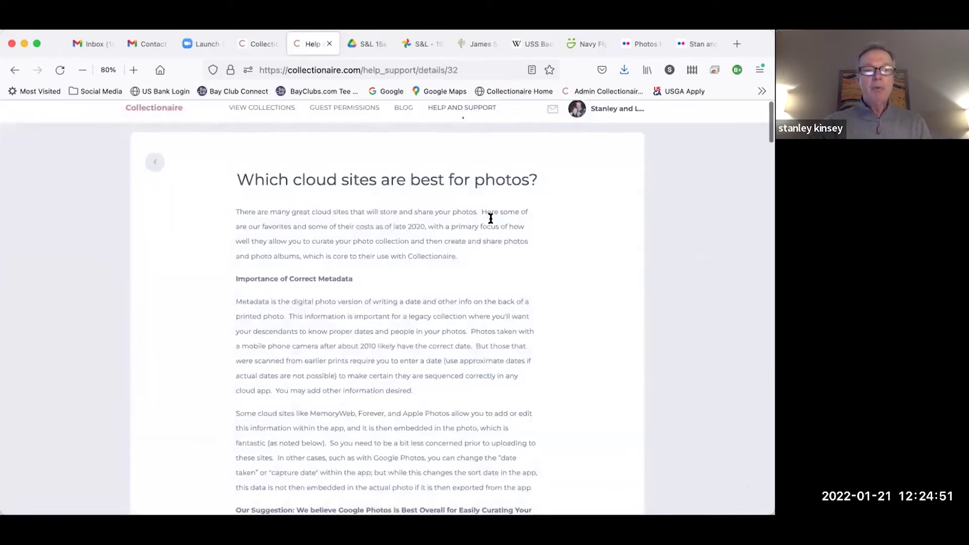
pyautogui.scroll(-10, 491, 218)
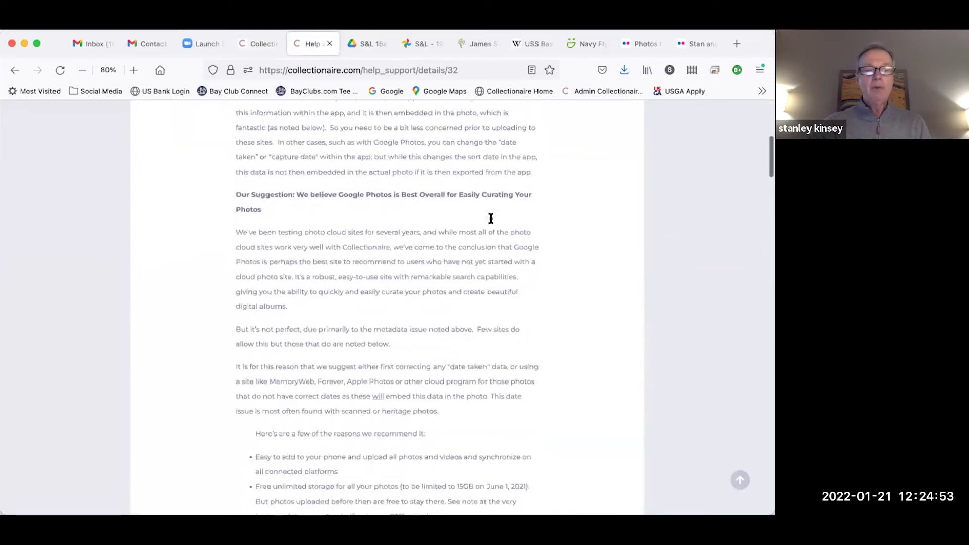
pyautogui.scroll(-14, 491, 218)
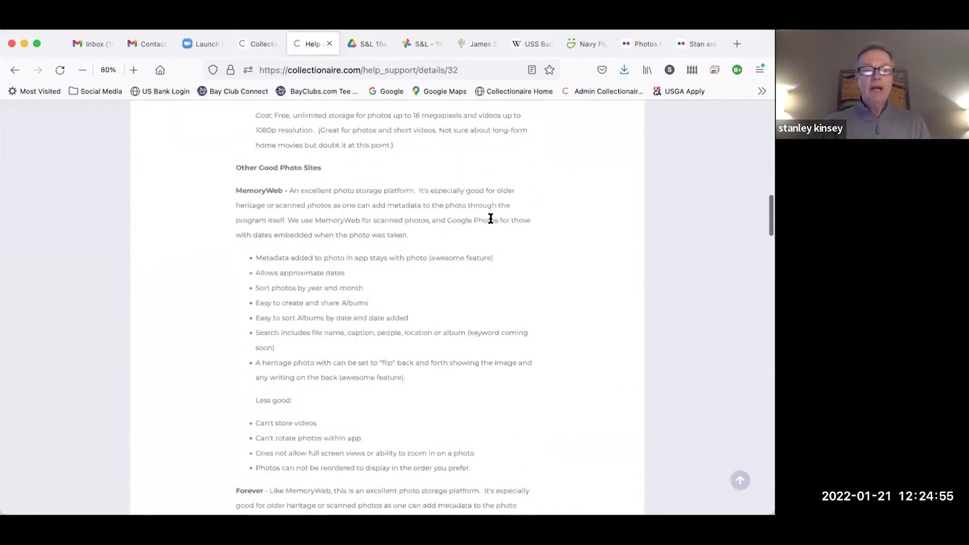
pyautogui.scroll(-8, 490, 218)
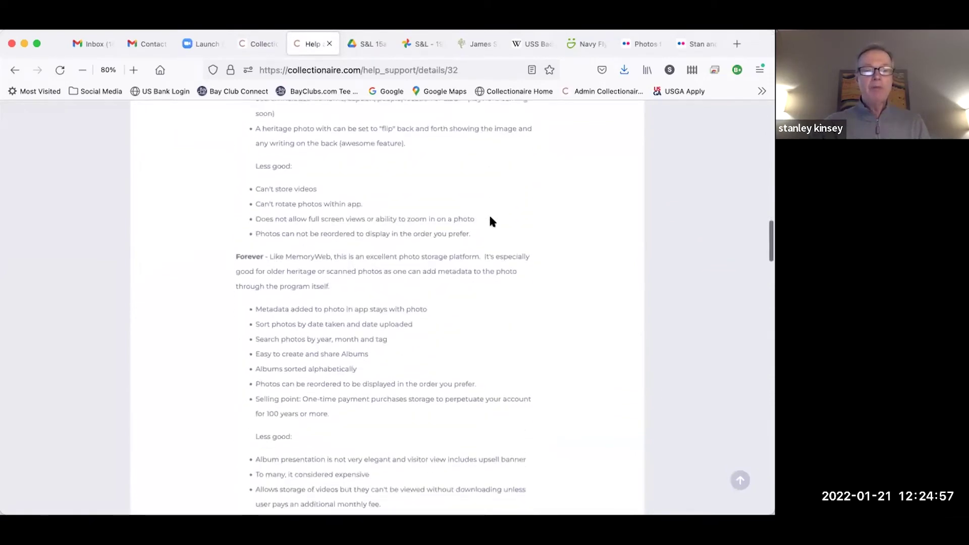
pyautogui.scroll(-2, 489, 221)
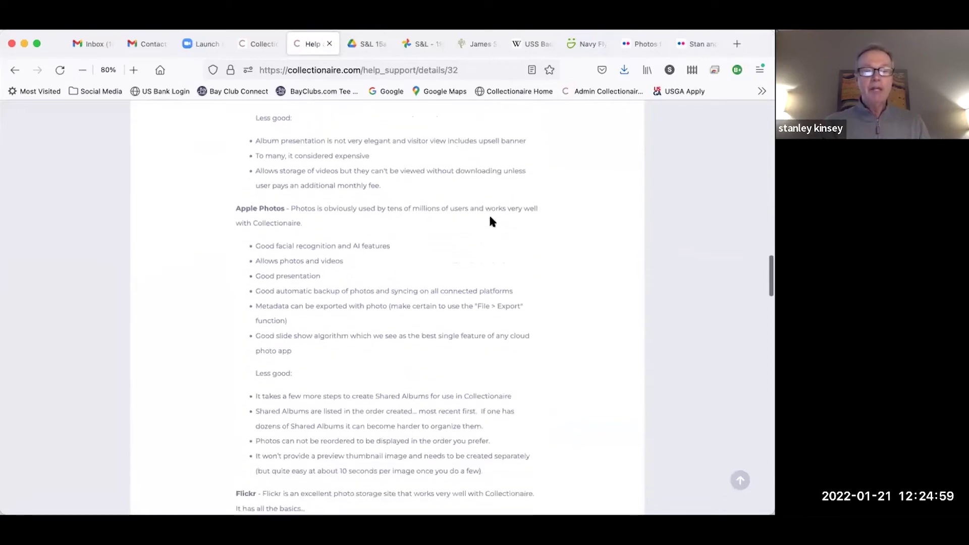
pyautogui.scroll(20, 490, 220)
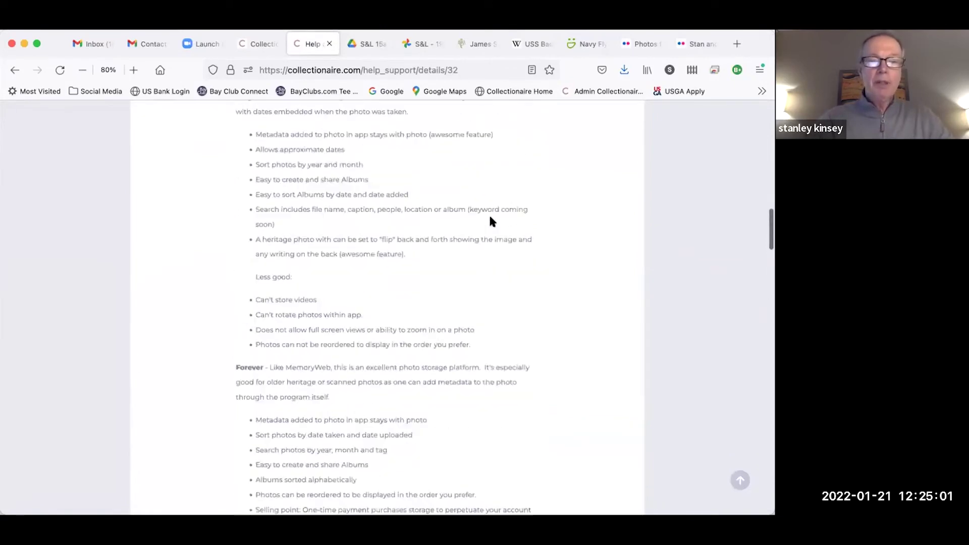
pyautogui.scroll(4, 489, 213)
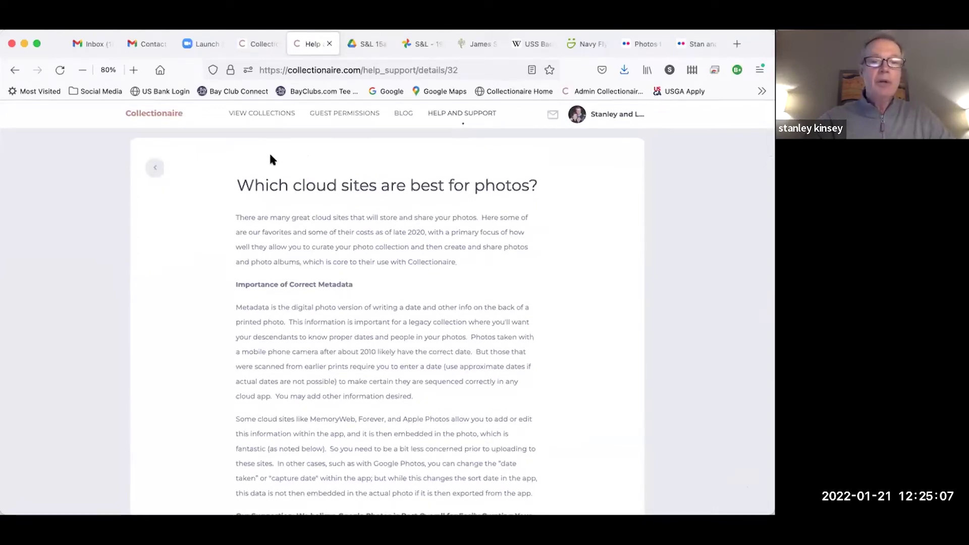
# Return to the cloud-sites topic list, then back to the couple's collection page.
pyautogui.click(153, 168)
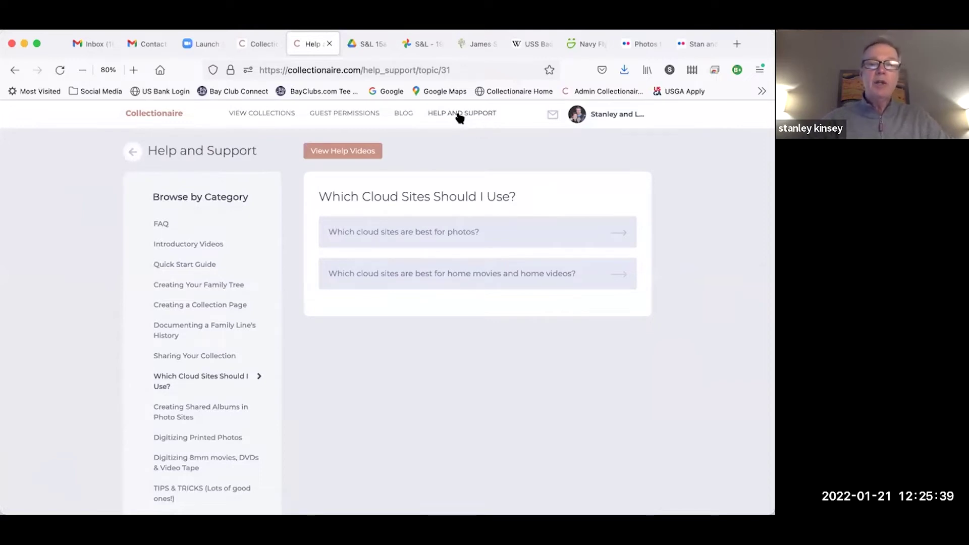
pyautogui.moveTo(324, 120)
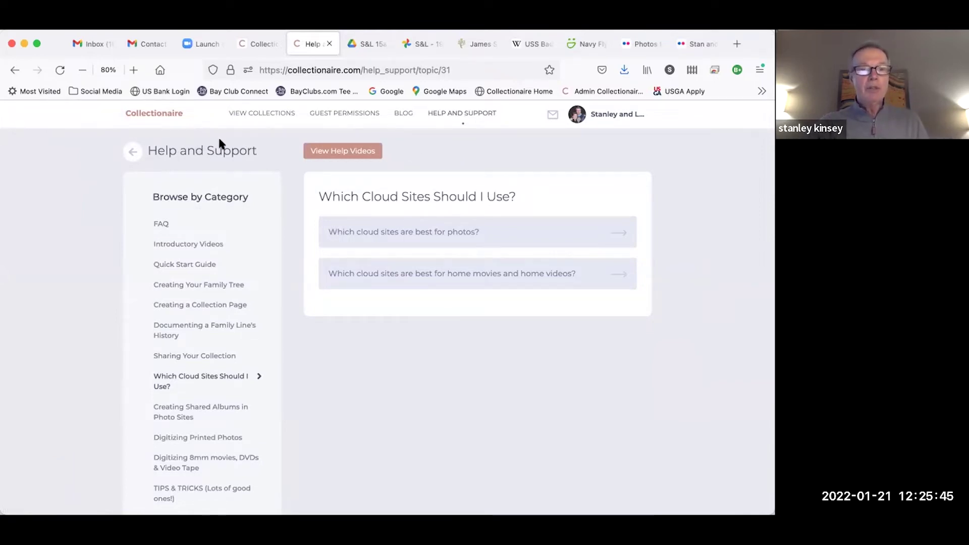
pyautogui.click(261, 45)
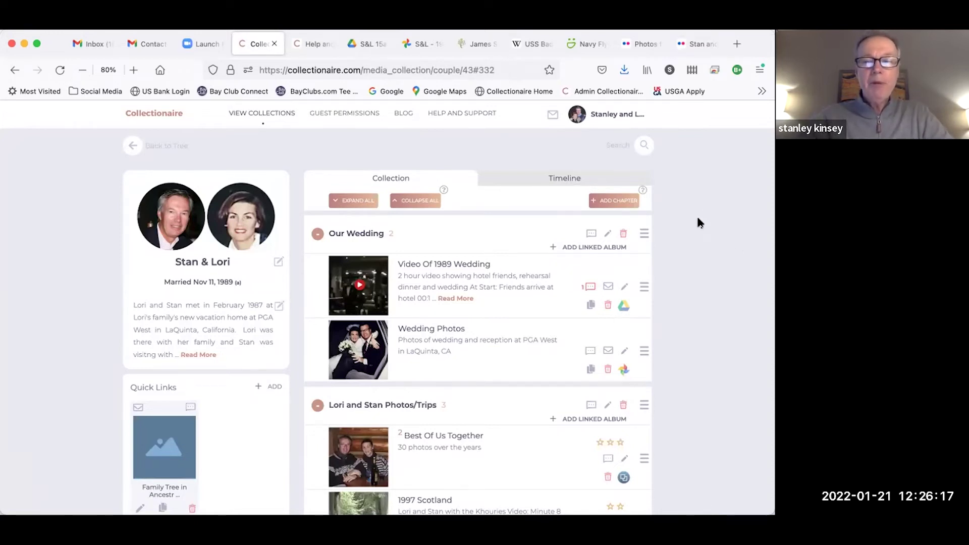
pyautogui.scroll(-1, 697, 218)
pyautogui.scroll(1, 697, 218)
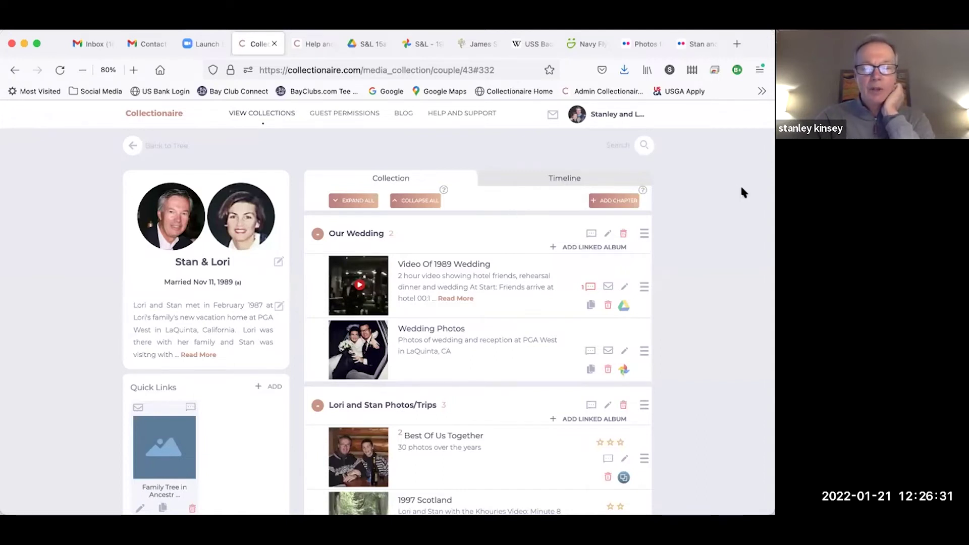
pyautogui.scroll(-1, 739, 187)
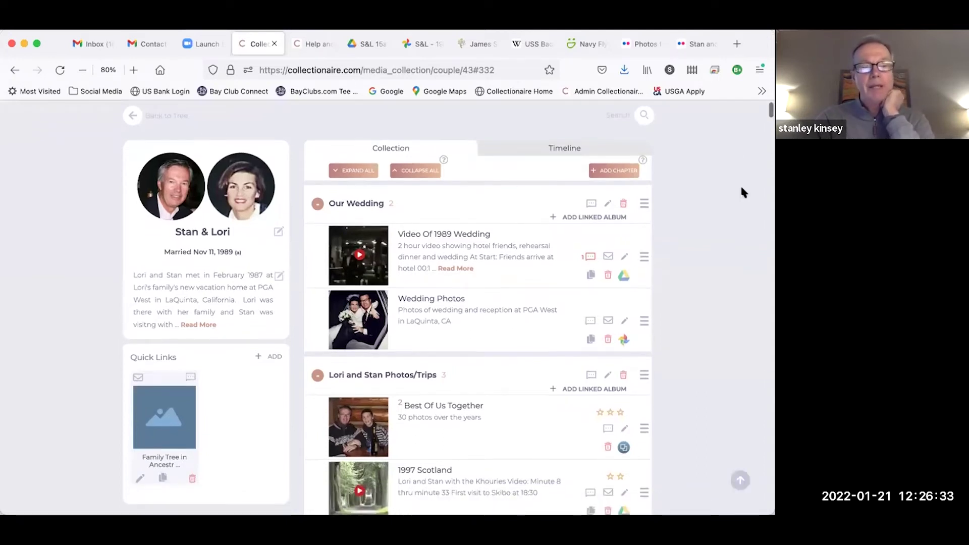
# Collapse all chapters so only headings from Our Wedding to Home Movies - 1993 to 1994 remain.
pyautogui.scroll(1, 741, 193)
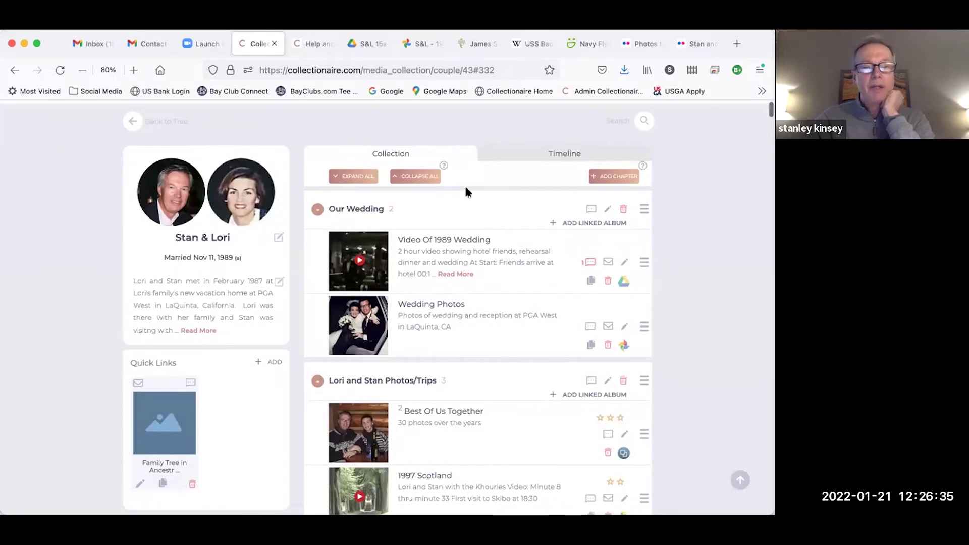
pyautogui.click(404, 177)
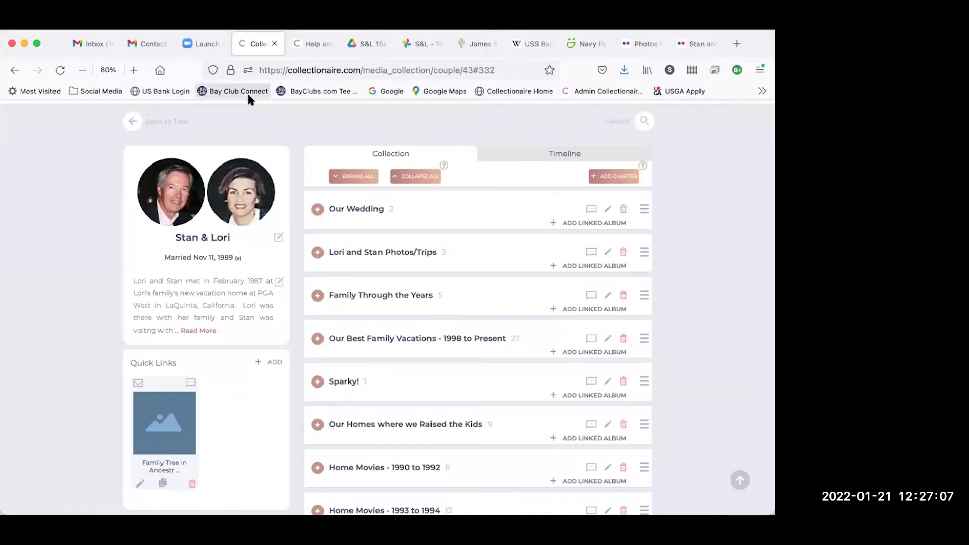
# Back at the family tree, reveal the user's parents and open the 1929-born father's collection.
pyautogui.click(131, 124)
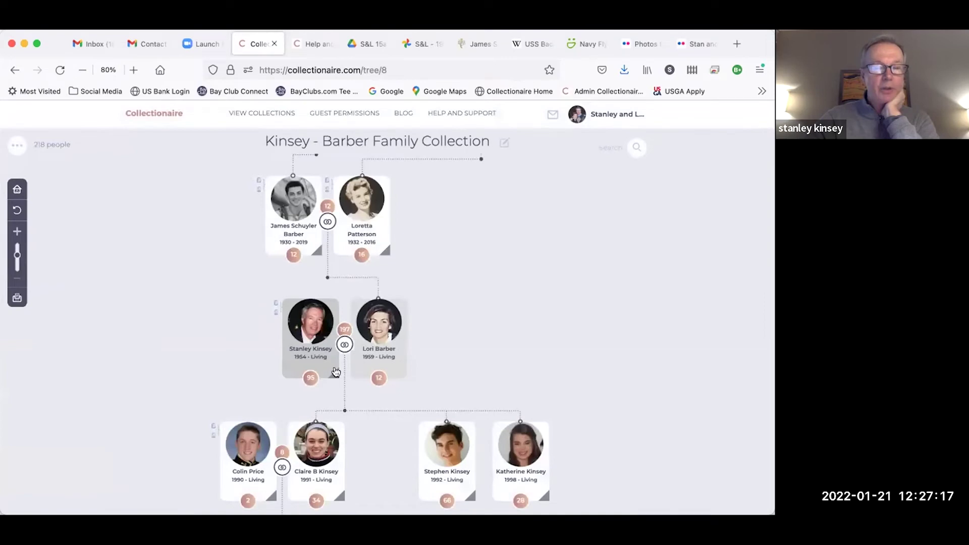
pyautogui.click(335, 376)
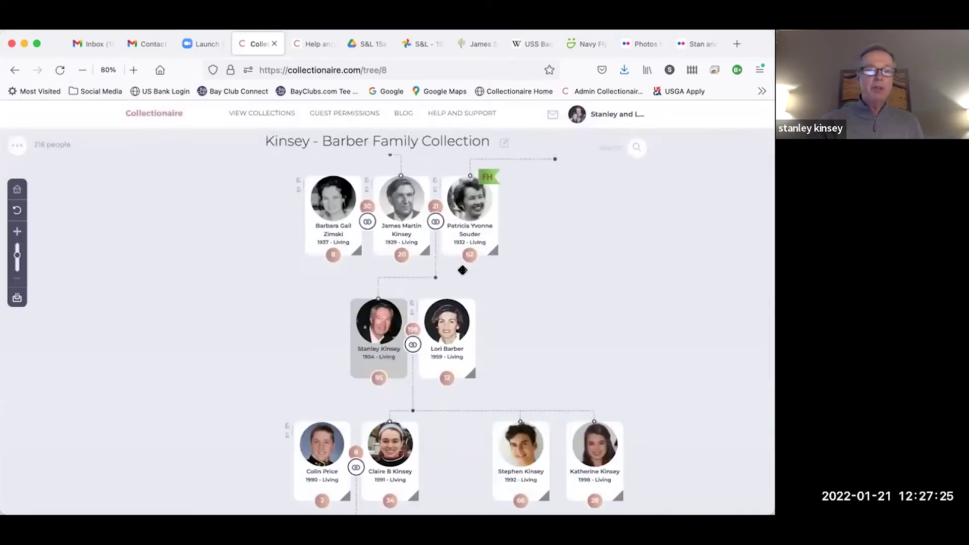
pyautogui.click(409, 227)
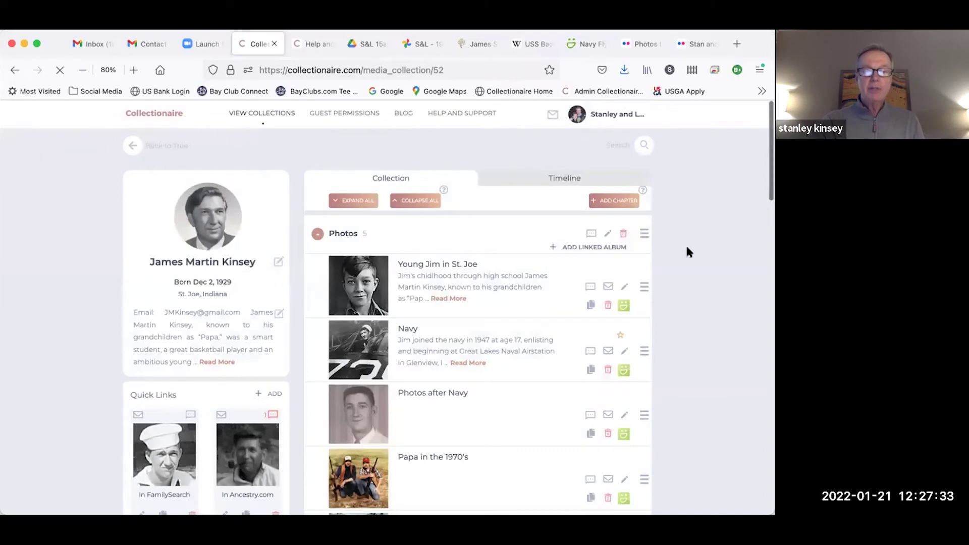
# Open the Business Career chapter's 1hr 20min career audio recording in Google Drive.
pyautogui.scroll(-5, 686, 245)
pyautogui.scroll(-2, 689, 251)
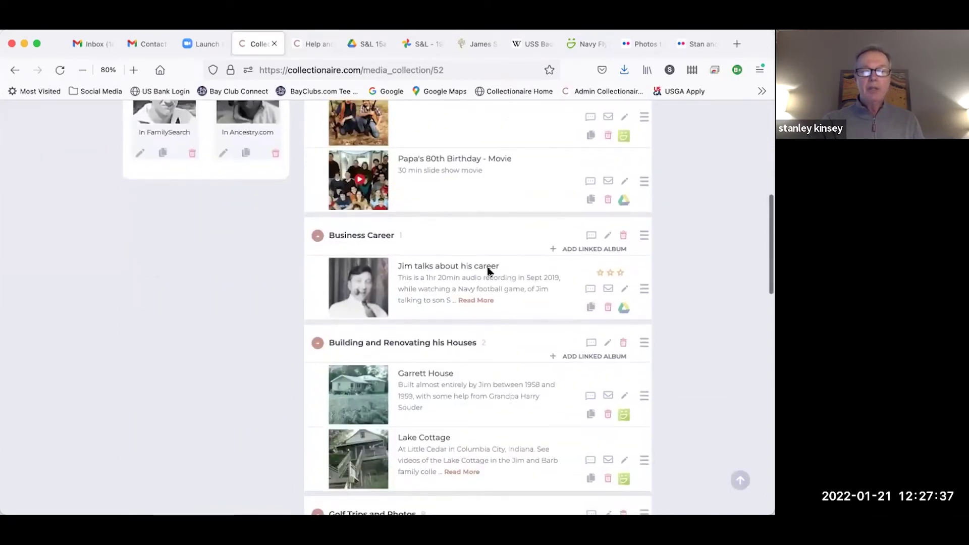
pyautogui.click(359, 289)
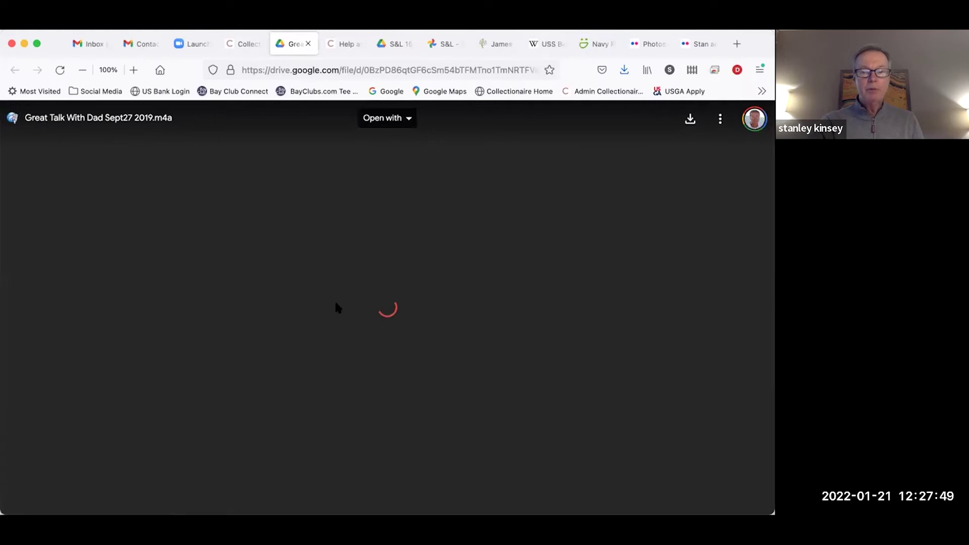
# Play the Sept27 2019 recording, skip ahead to 42:57, pause it, and return to Collectionaire.
pyautogui.click(298, 245)
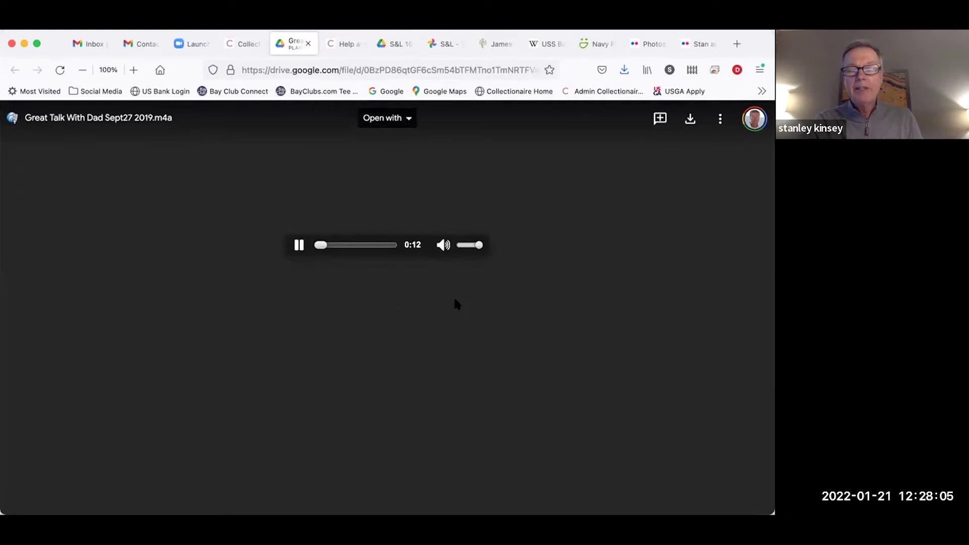
pyautogui.click(357, 245)
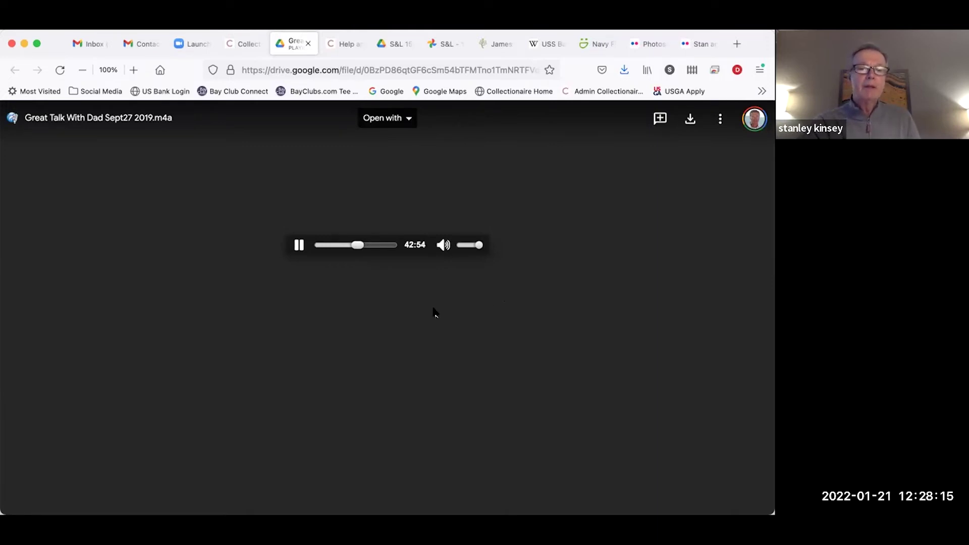
pyautogui.click(300, 246)
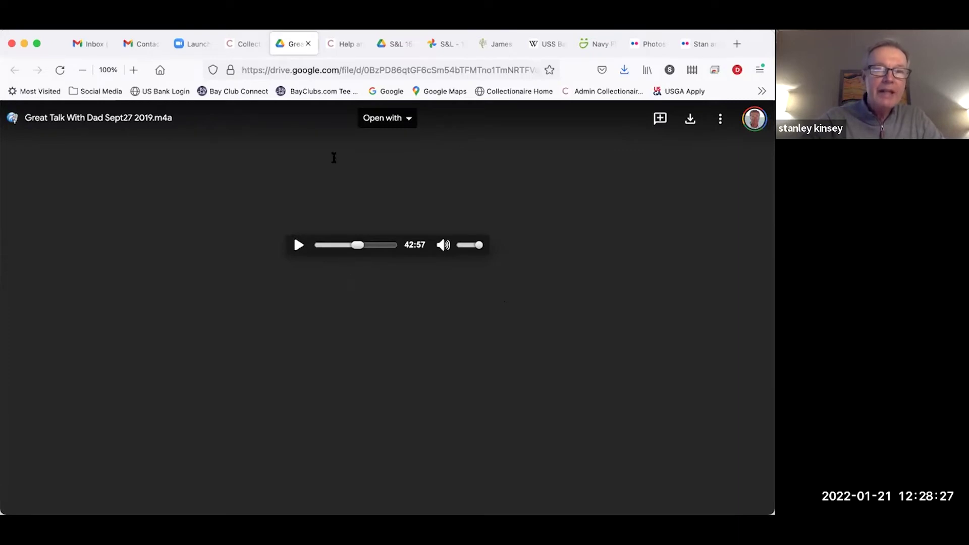
pyautogui.click(238, 46)
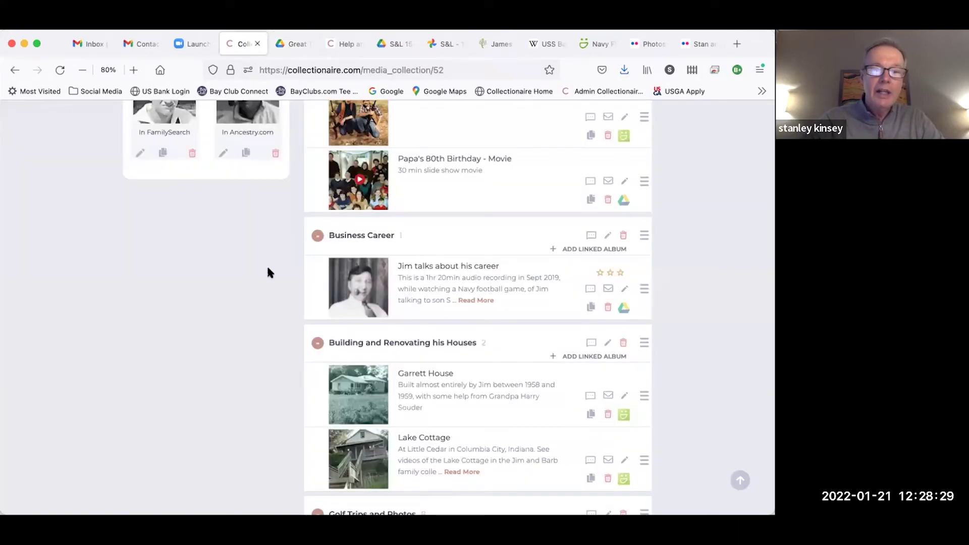
# Leave James Martin Kinsey's media collection via Back to Tree to reach the Kinsey - Barber tree.
pyautogui.scroll(5, 279, 297)
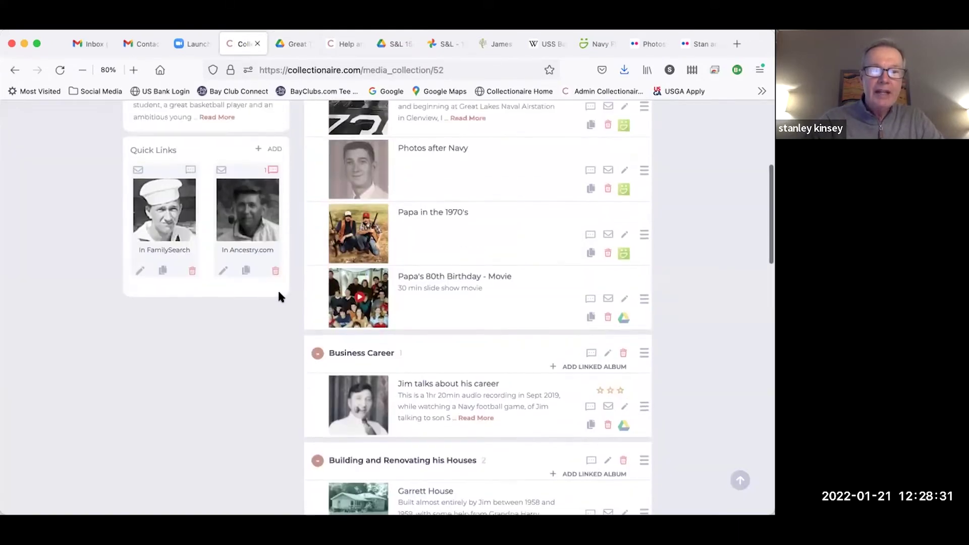
pyautogui.scroll(2, 279, 296)
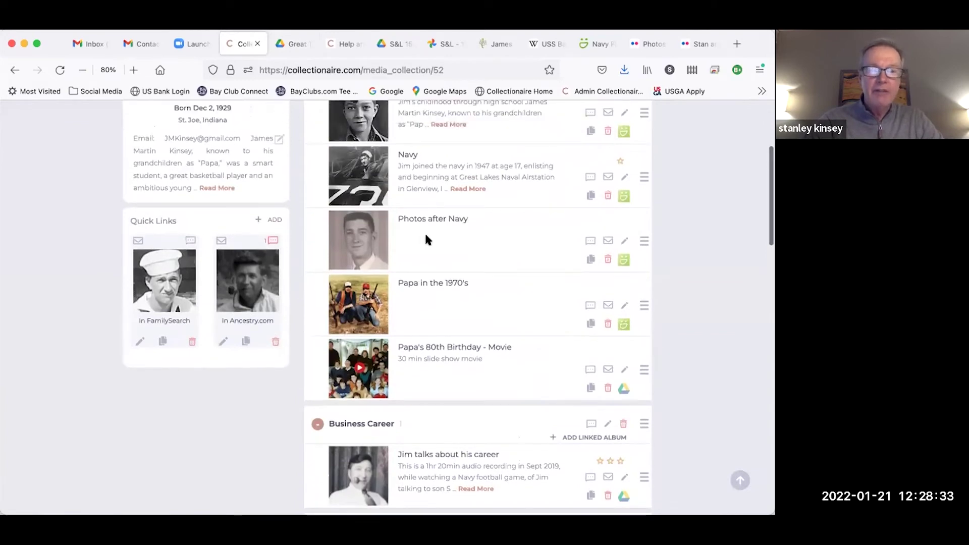
pyautogui.scroll(1, 425, 238)
pyautogui.scroll(4, 425, 240)
pyautogui.scroll(-8, 426, 240)
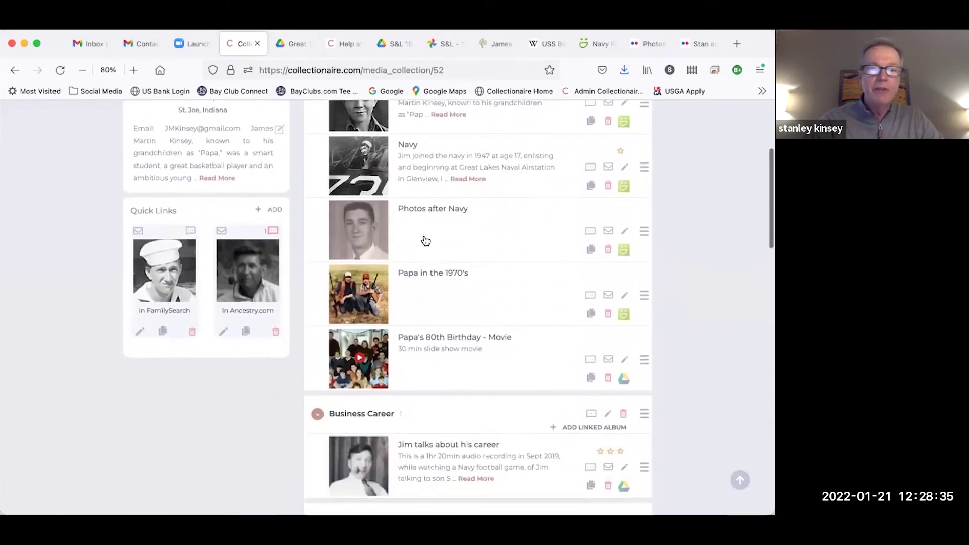
pyautogui.scroll(-5, 425, 240)
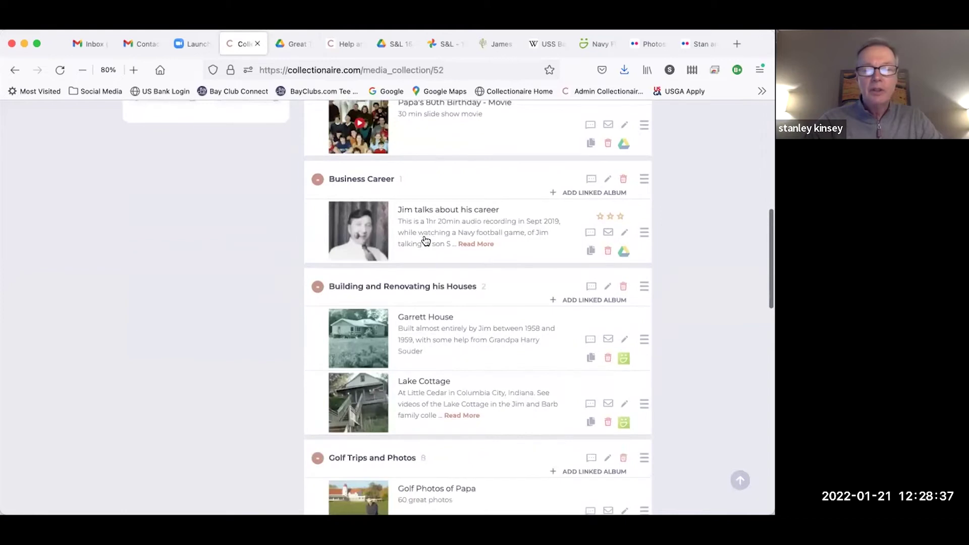
pyautogui.scroll(-4, 425, 240)
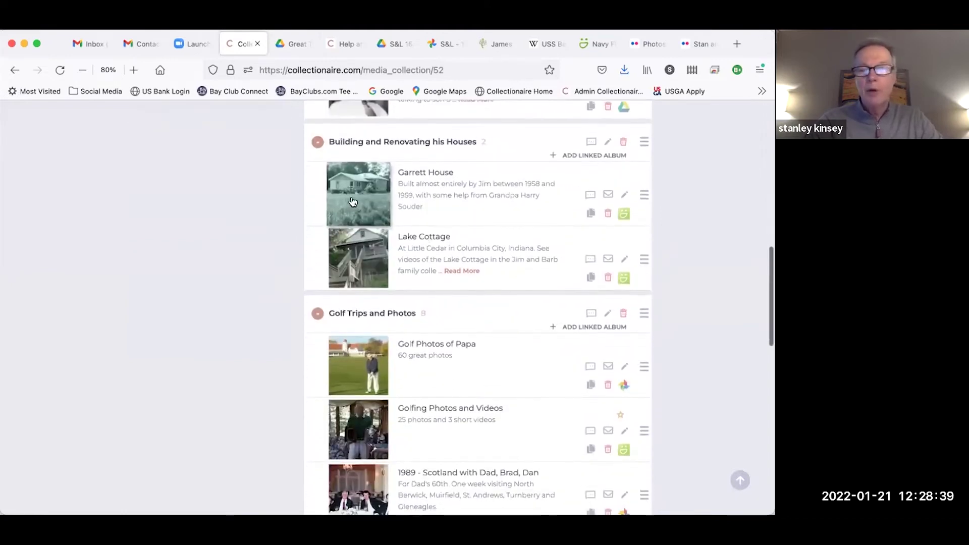
pyautogui.scroll(-4, 367, 194)
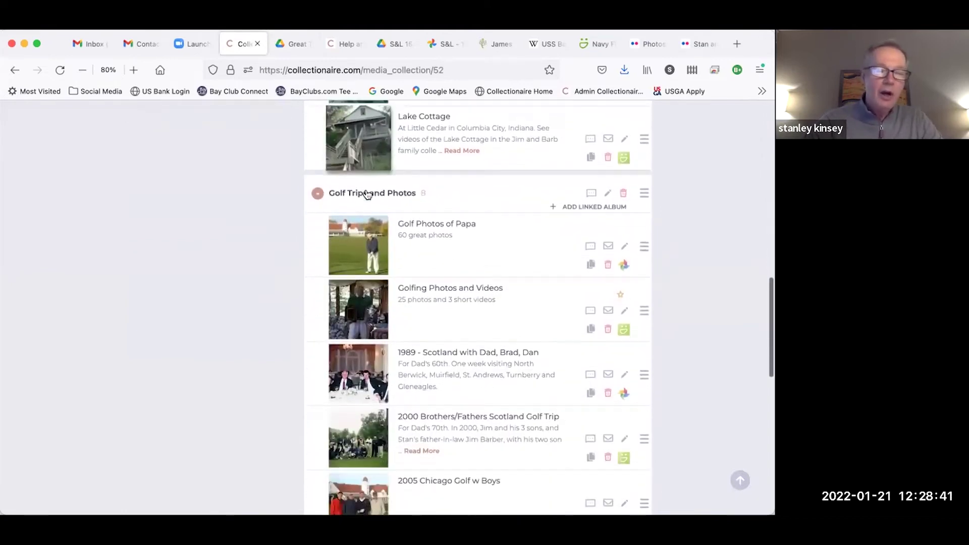
pyautogui.scroll(-3, 368, 194)
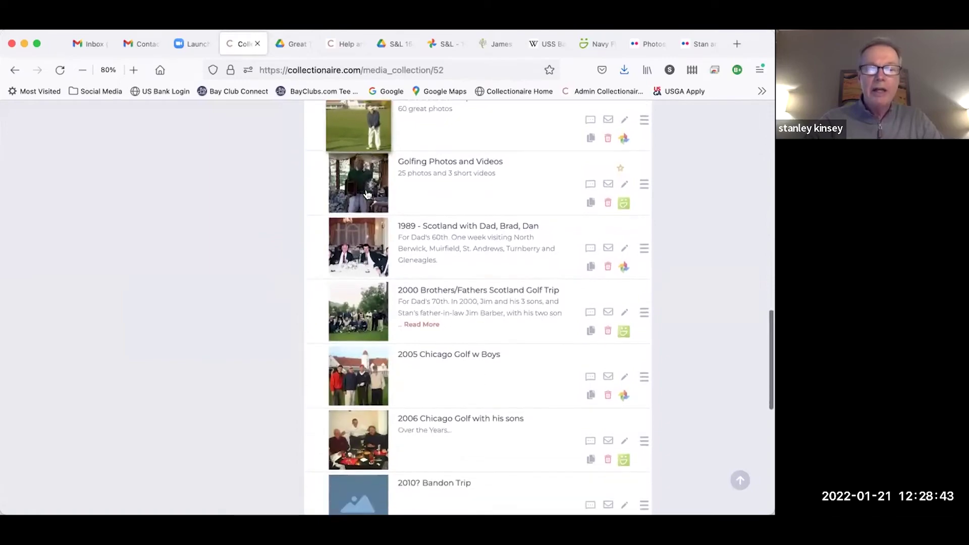
pyautogui.scroll(3, 368, 194)
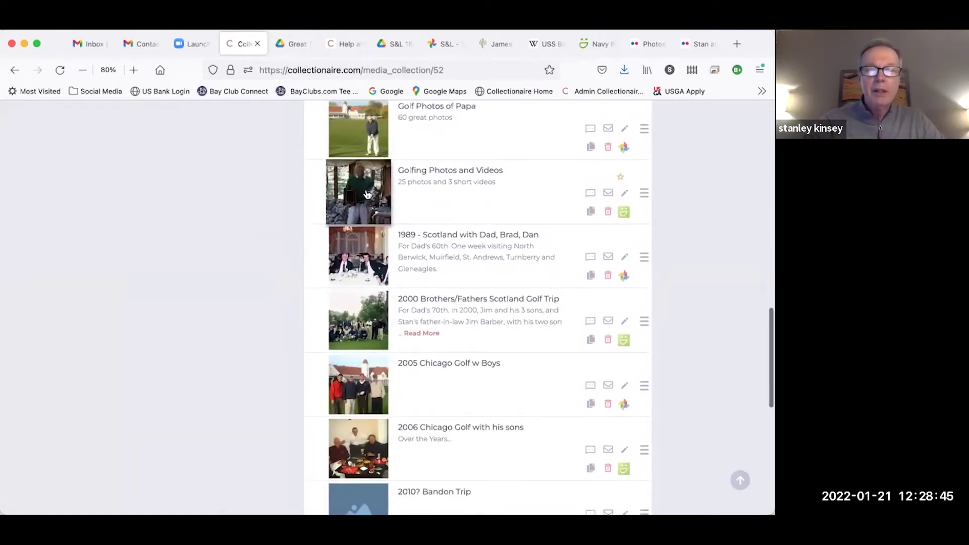
pyautogui.scroll(15, 367, 194)
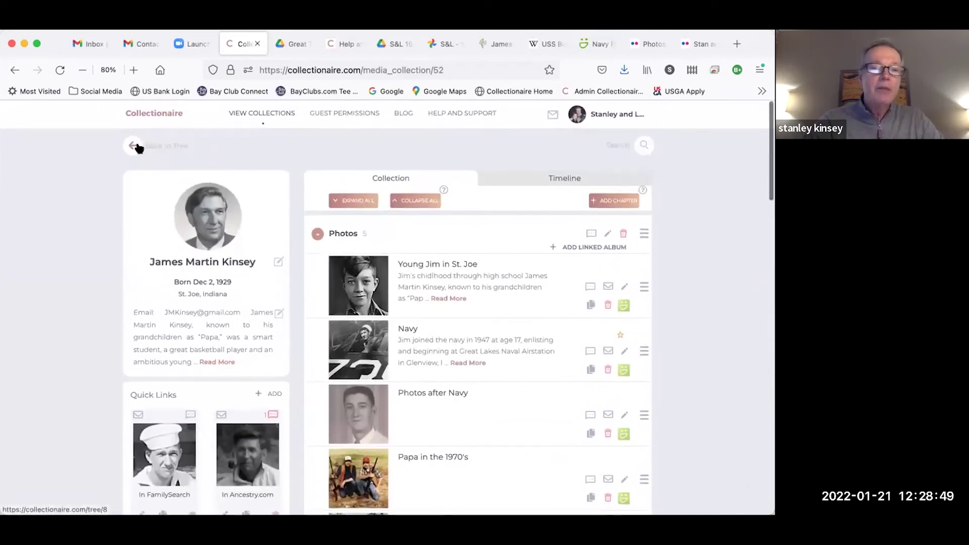
pyautogui.click(135, 146)
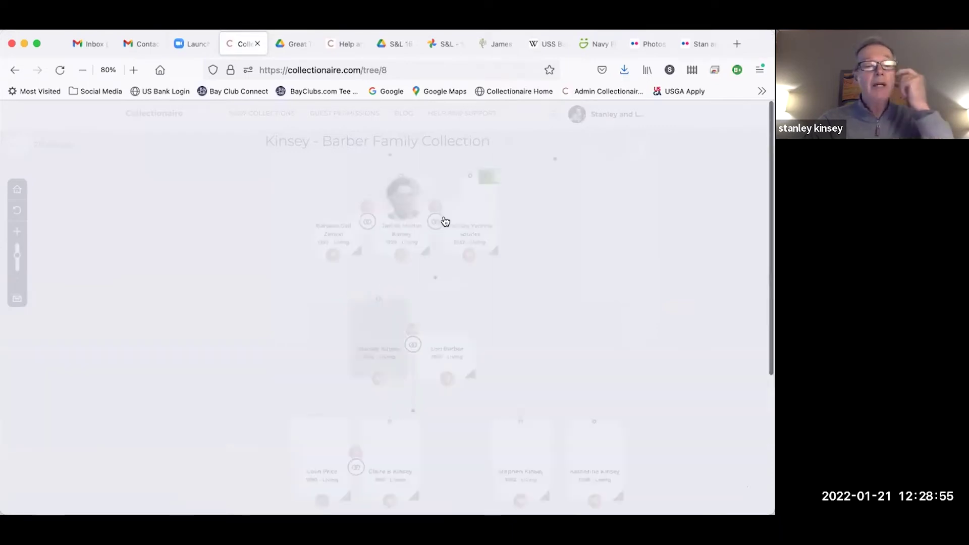
pyautogui.click(466, 212)
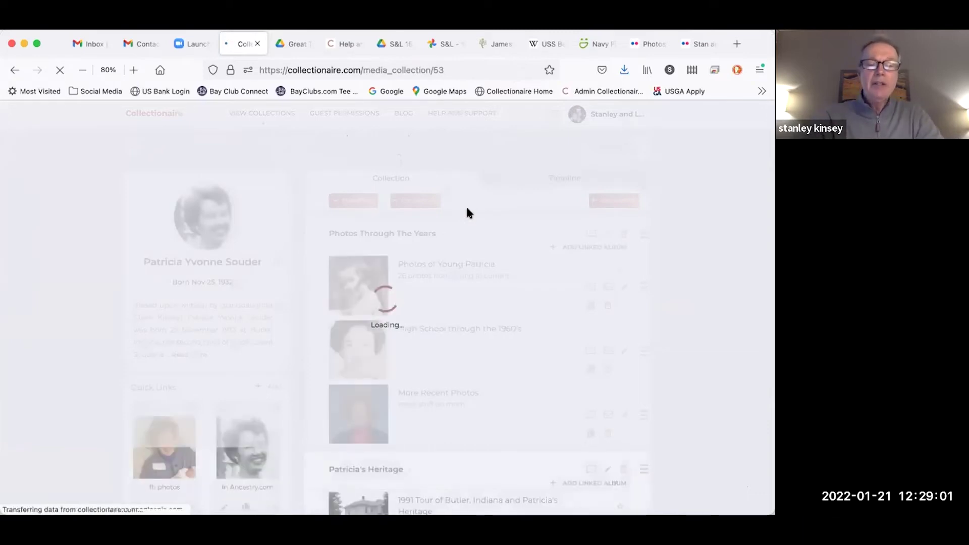
pyautogui.scroll(-2, 685, 212)
pyautogui.scroll(-3, 686, 219)
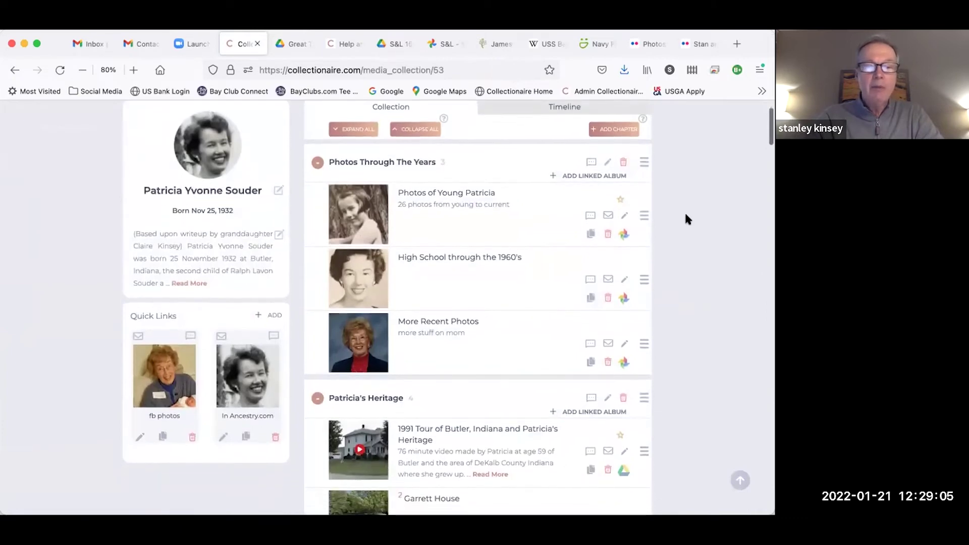
pyautogui.scroll(-2, 542, 203)
pyautogui.scroll(-4, 542, 205)
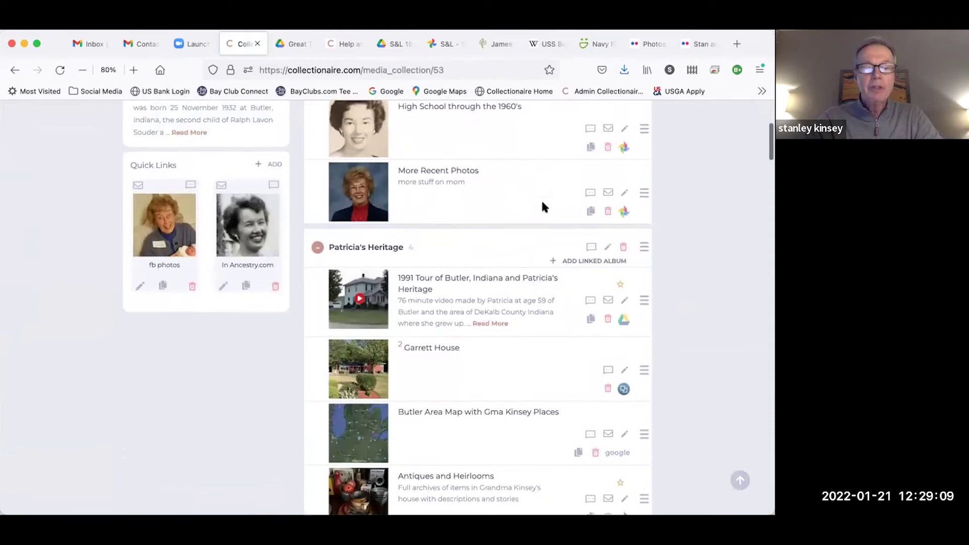
pyautogui.scroll(-1, 542, 207)
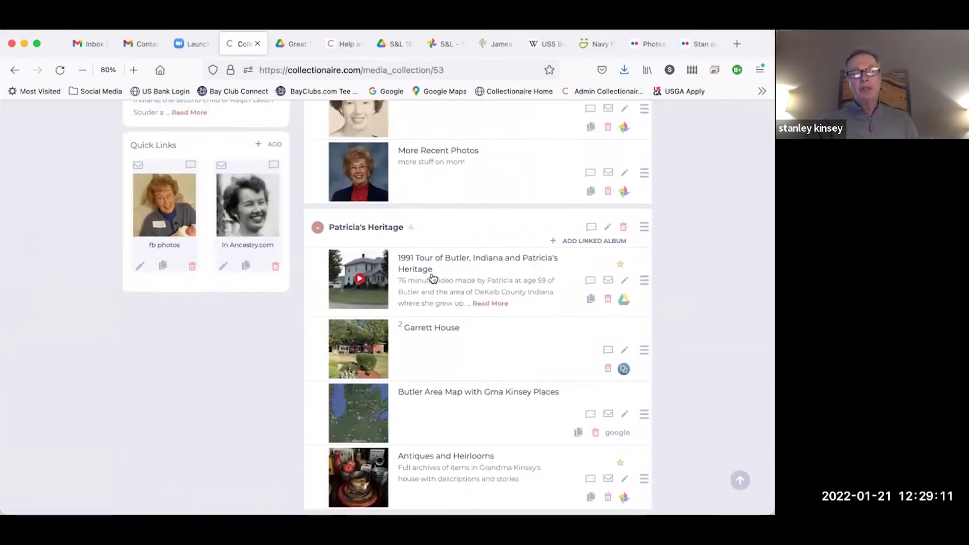
pyautogui.scroll(-2, 432, 278)
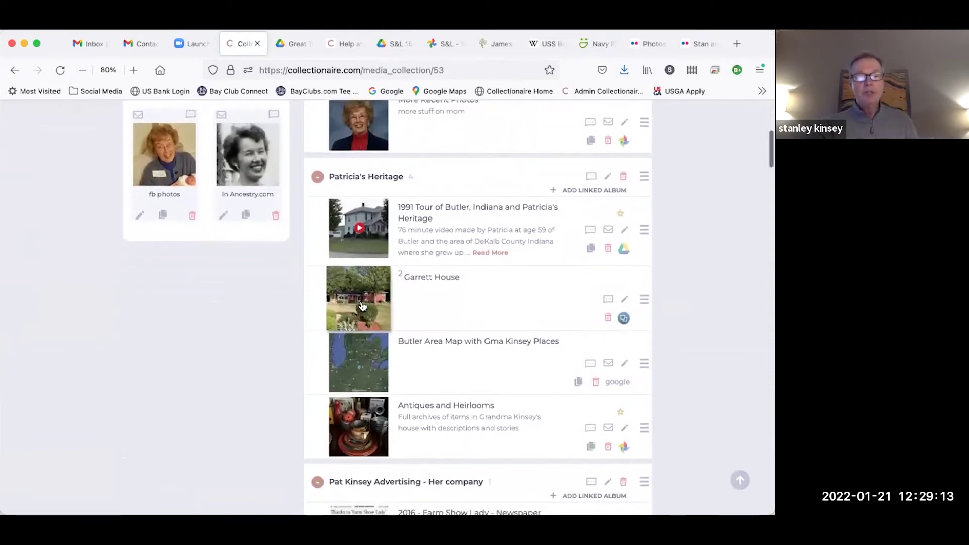
pyautogui.scroll(-1, 362, 308)
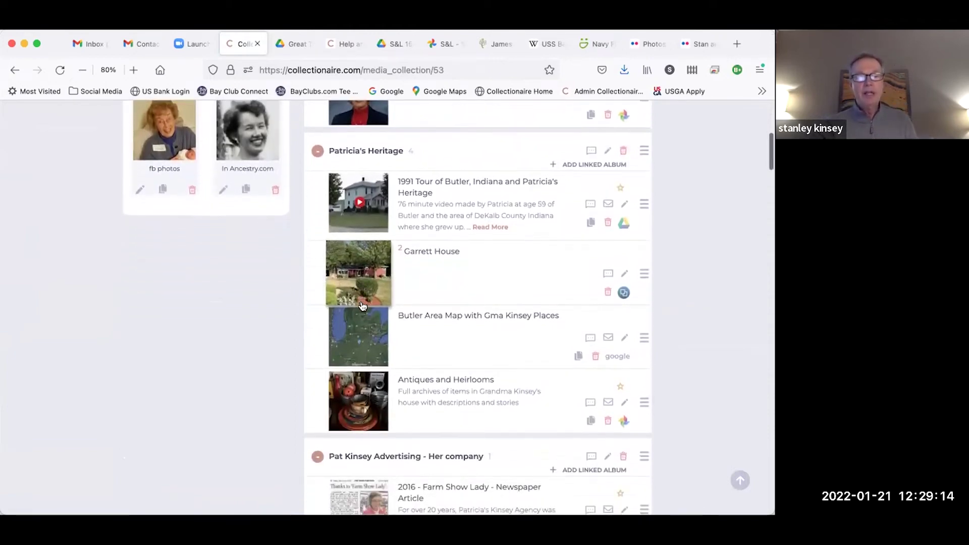
# Open the Grandma Kinsey Heritage map from the Butler Area Map album and zoom in around Auburn.
pyautogui.click(362, 334)
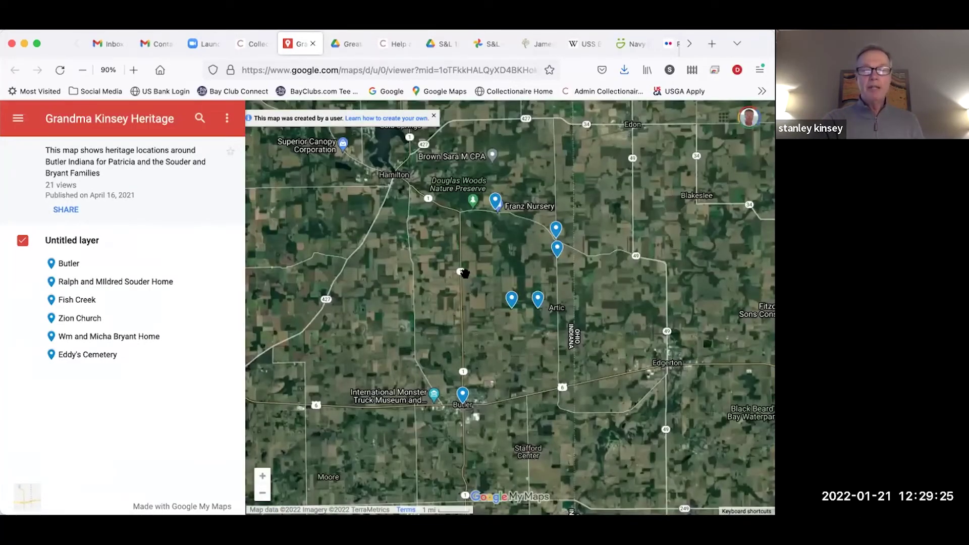
pyautogui.scroll(-2, 465, 273)
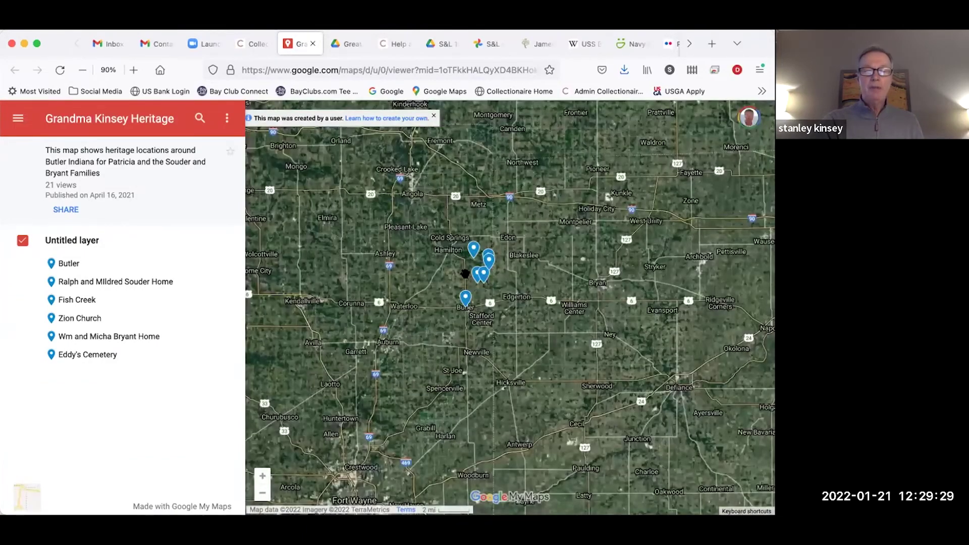
pyautogui.scroll(-3, 465, 273)
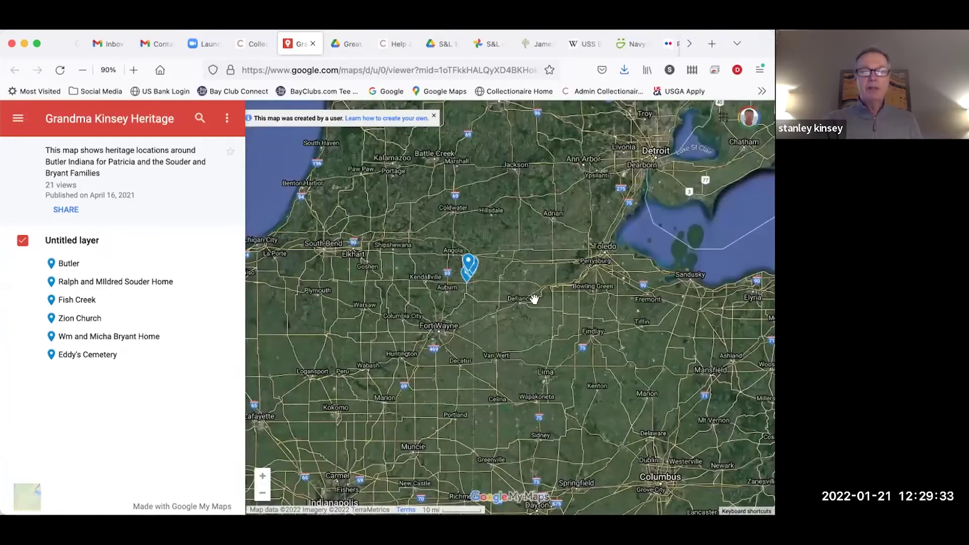
pyautogui.doubleClick(506, 313)
pyautogui.moveTo(378, 279); pyautogui.dragTo(448, 316)
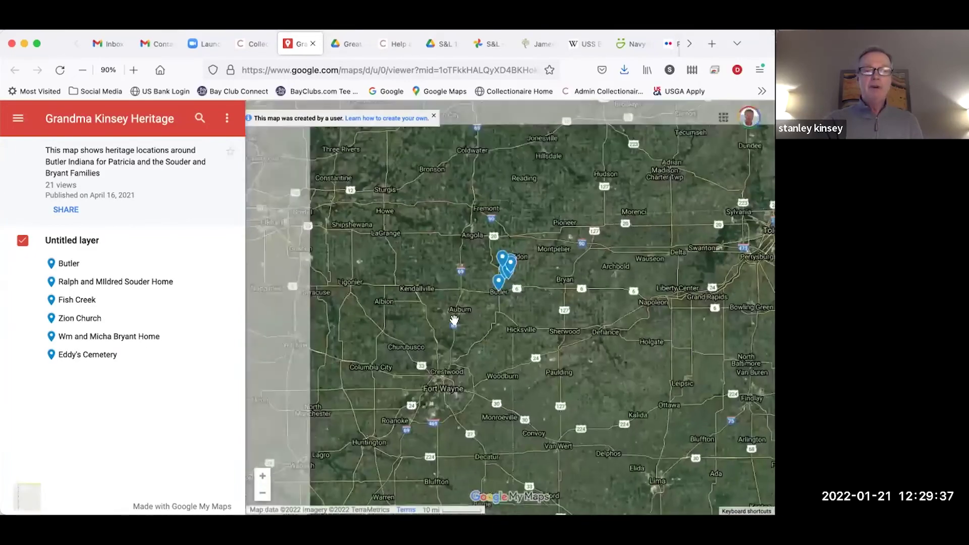
pyautogui.doubleClick(448, 317)
pyautogui.moveTo(488, 270); pyautogui.dragTo(423, 301)
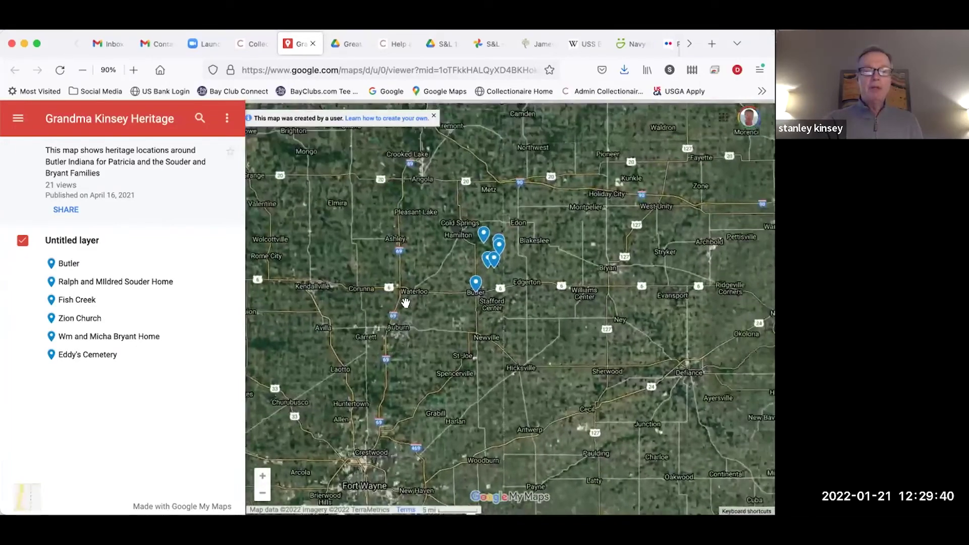
# Show Zion Church's details and centre the map on its pin.
pyautogui.click(92, 317)
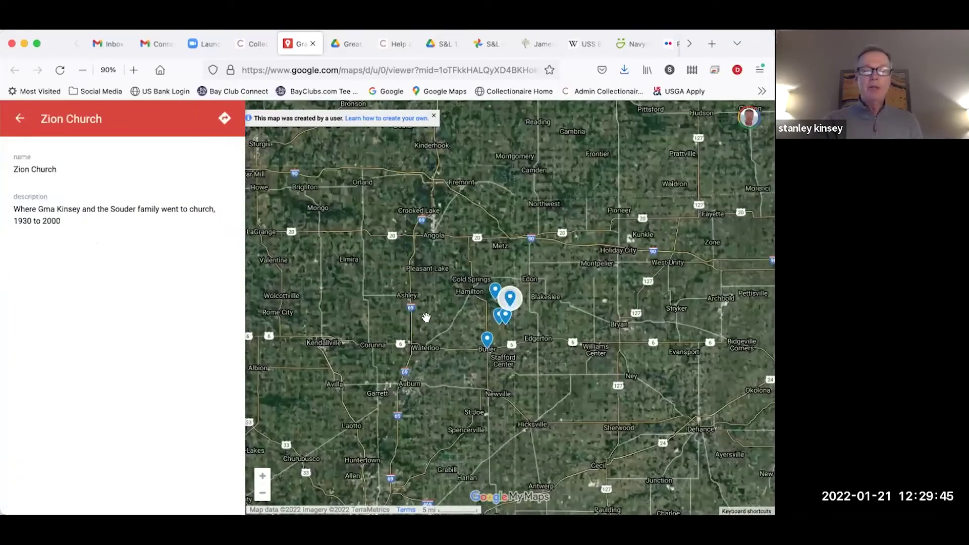
pyautogui.scroll(5, 426, 316)
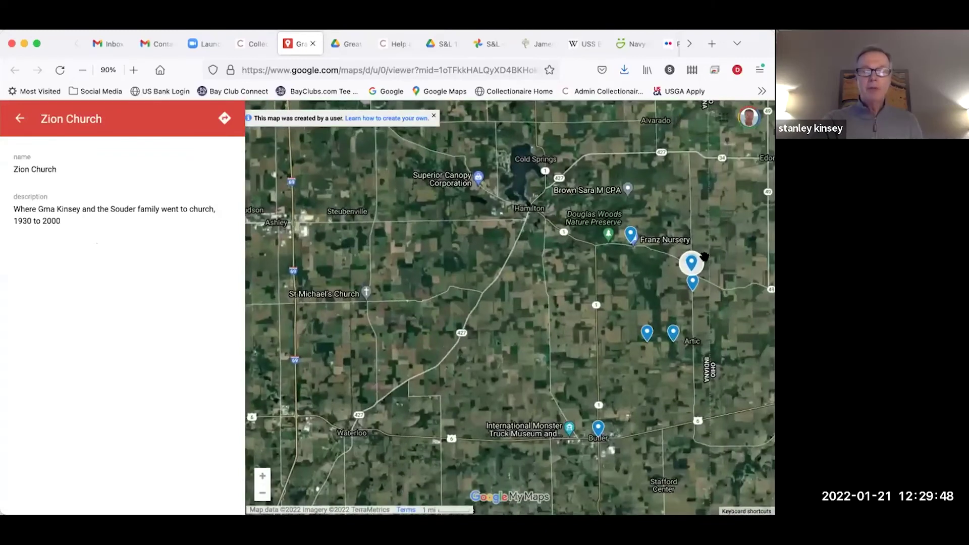
pyautogui.moveTo(704, 257); pyautogui.dragTo(495, 280)
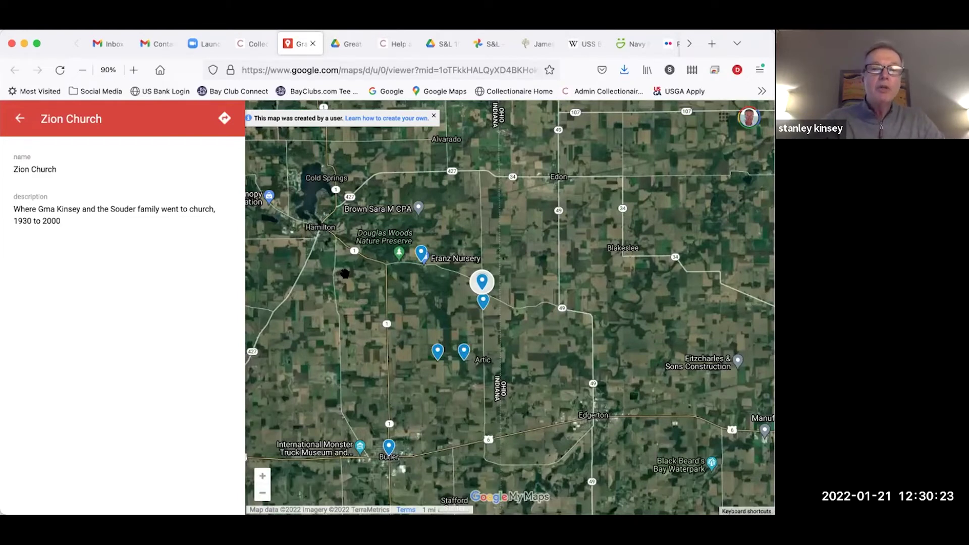
# Return to Patricia's collection and browse its chapters, including Mementos and the 1989 to 1991 Home Videos.
pyautogui.click(251, 44)
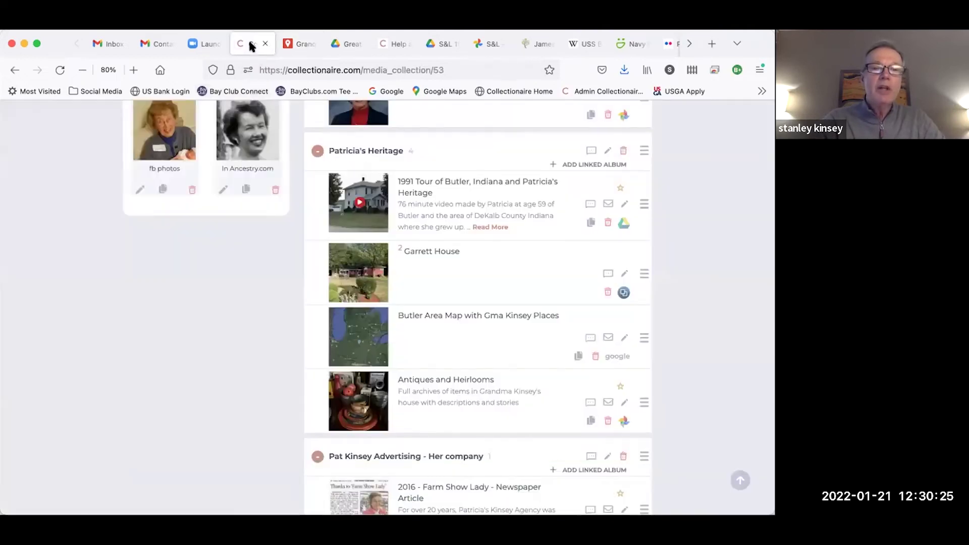
pyautogui.scroll(4, 465, 260)
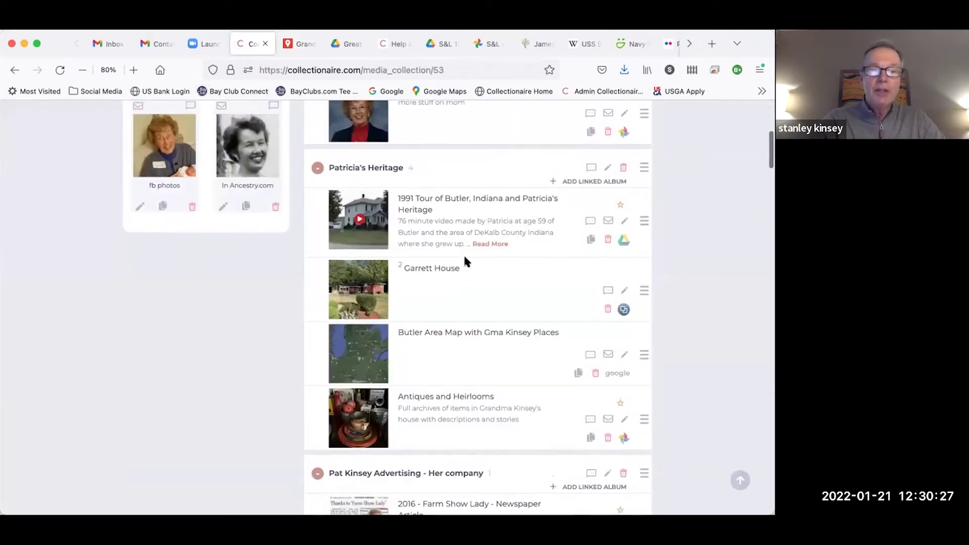
pyautogui.scroll(4, 465, 258)
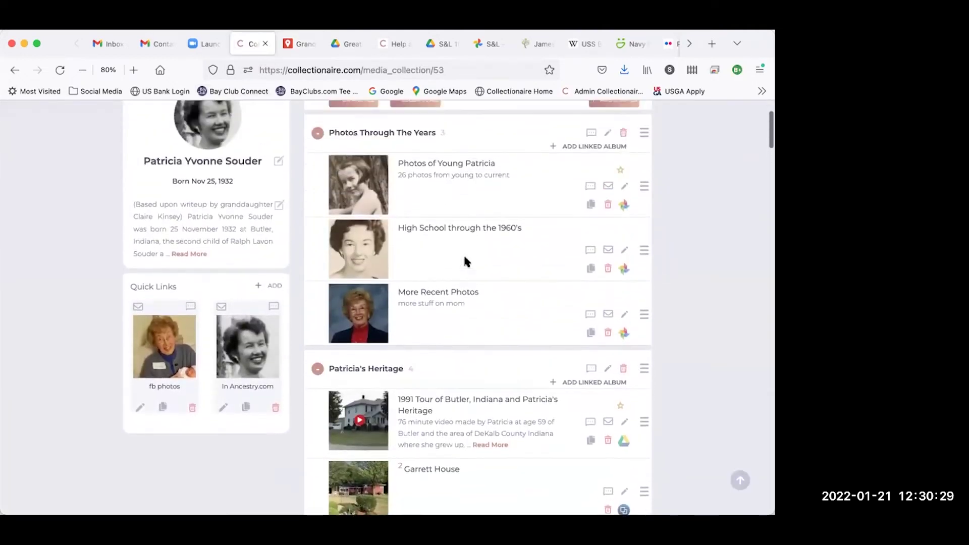
pyautogui.scroll(-10, 464, 258)
pyautogui.scroll(-8, 464, 258)
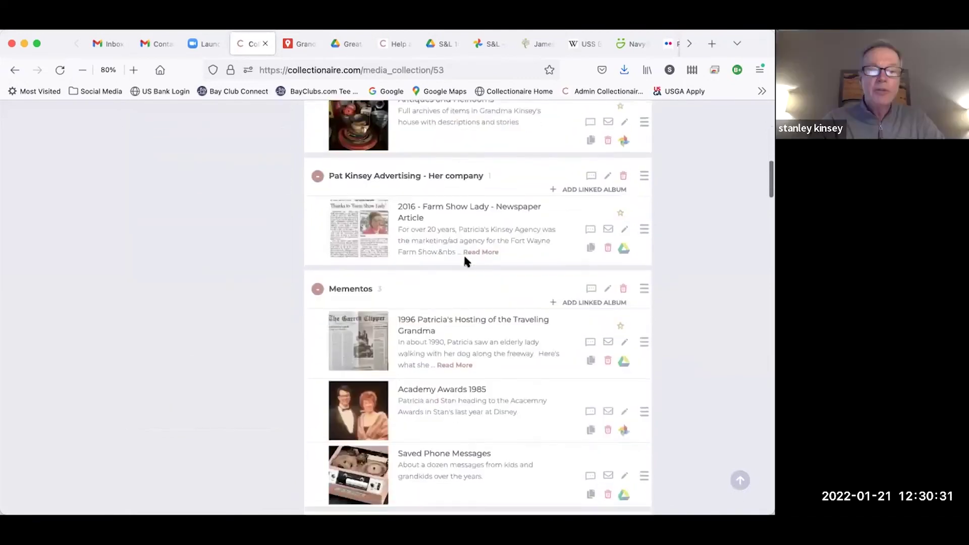
pyautogui.scroll(-4, 465, 261)
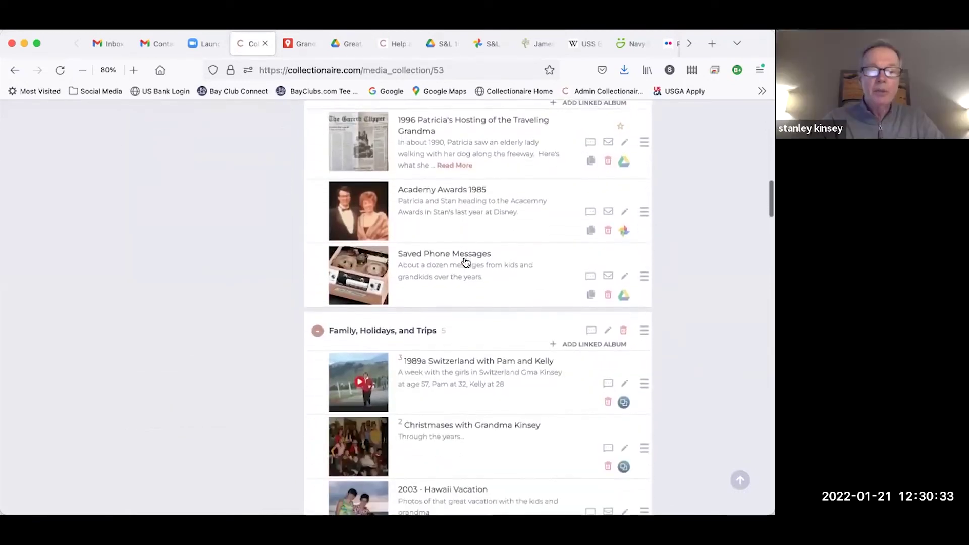
pyautogui.scroll(-5, 482, 183)
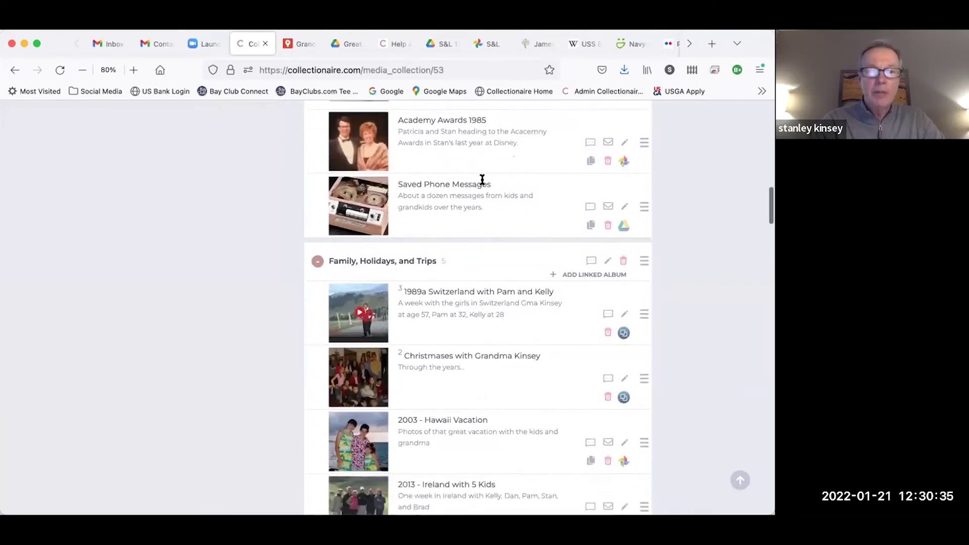
pyautogui.scroll(-1, 481, 180)
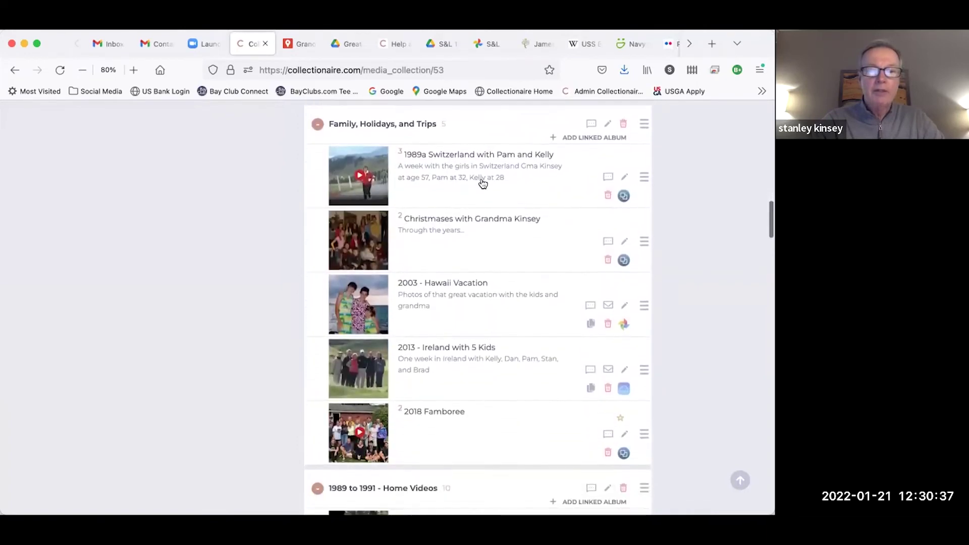
pyautogui.scroll(-11, 482, 183)
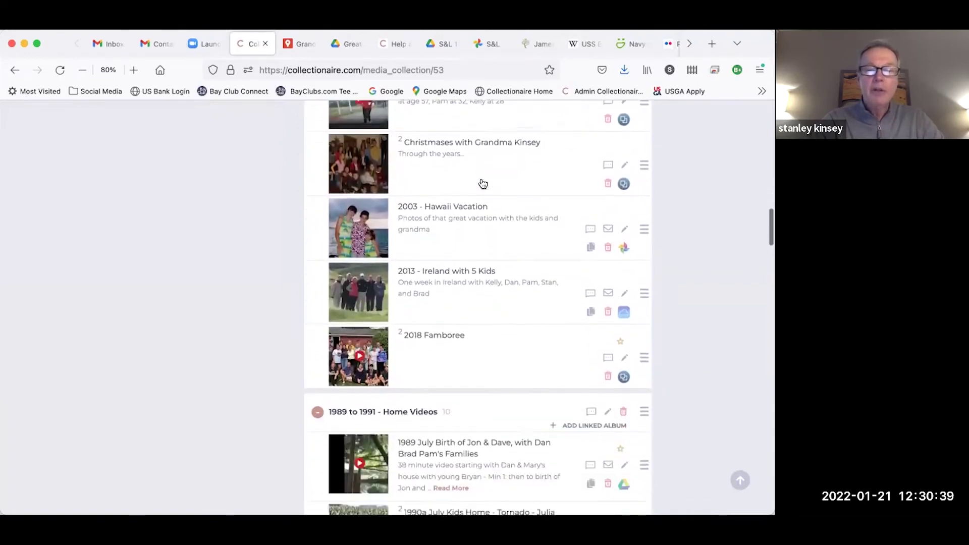
pyautogui.scroll(-8, 482, 183)
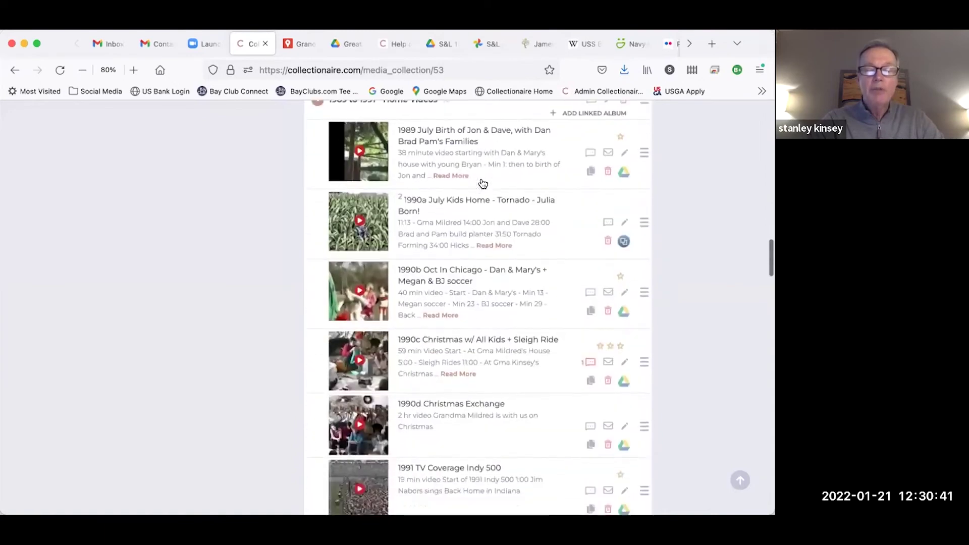
pyautogui.scroll(-3, 482, 184)
pyautogui.scroll(5, 483, 183)
pyautogui.scroll(11, 482, 183)
pyautogui.scroll(-2, 485, 186)
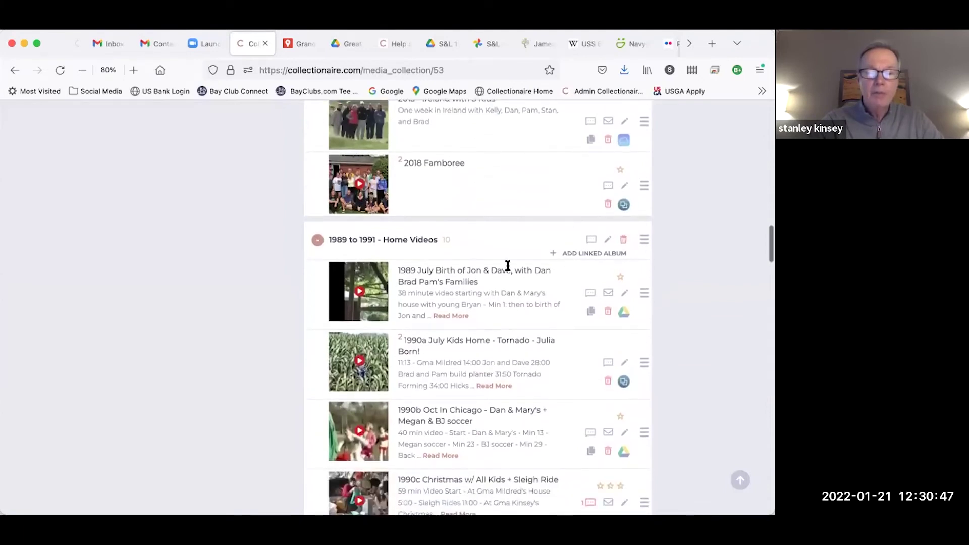
pyautogui.scroll(-3, 507, 264)
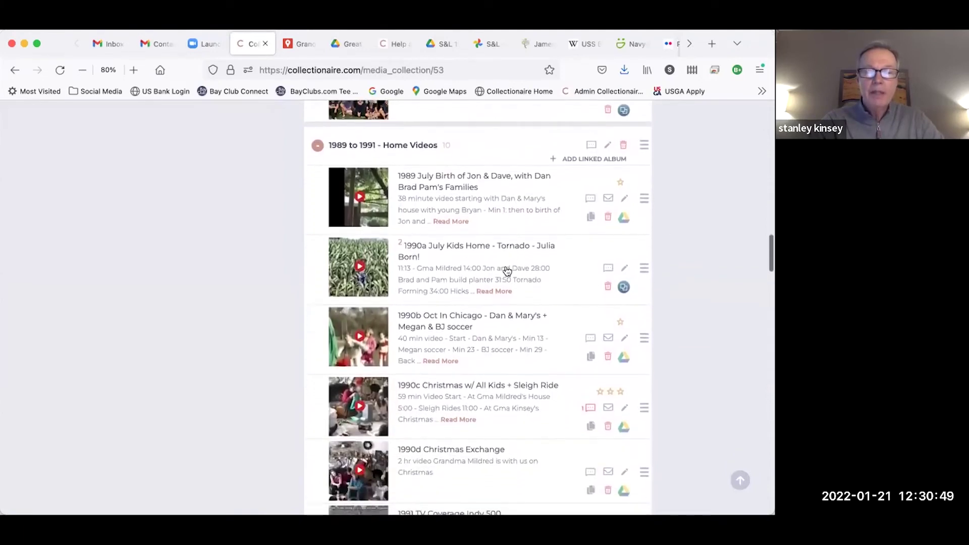
pyautogui.scroll(15, 679, 270)
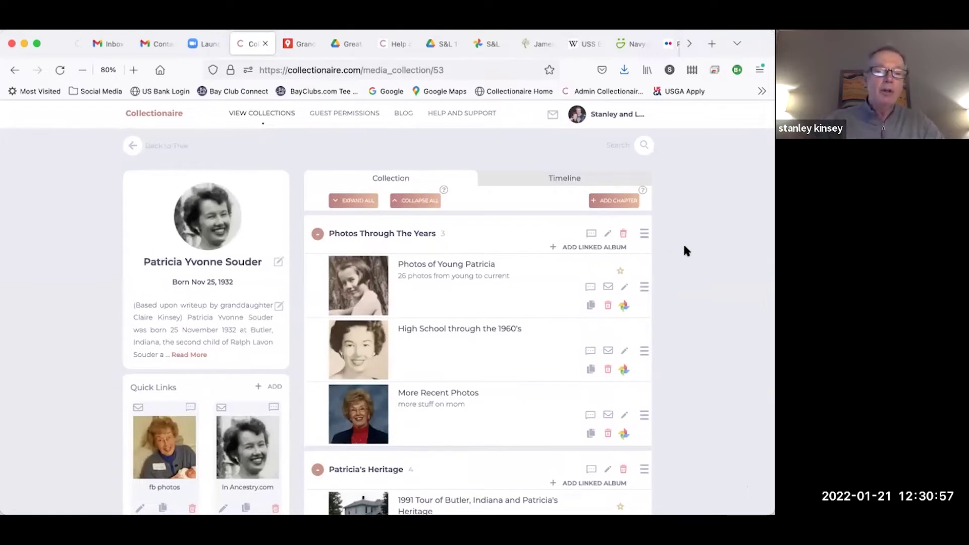
# Run a Search Linked Albums query for 'mildred'.
pyautogui.click(644, 145)
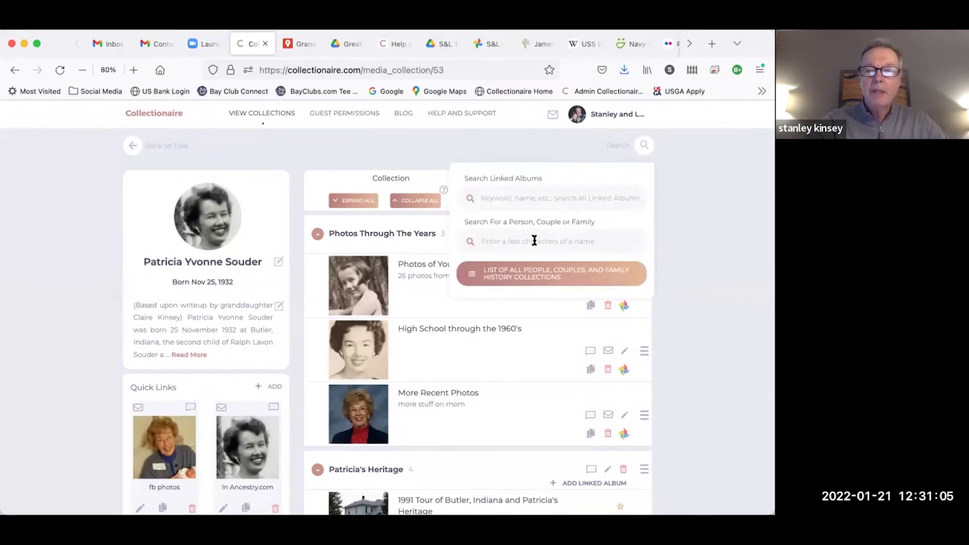
pyautogui.click(540, 200)
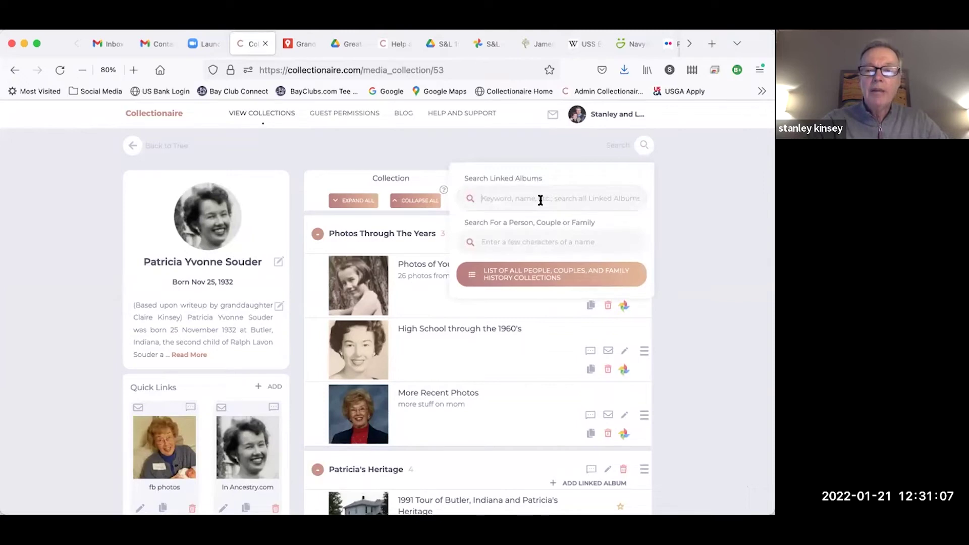
pyautogui.write('ml')
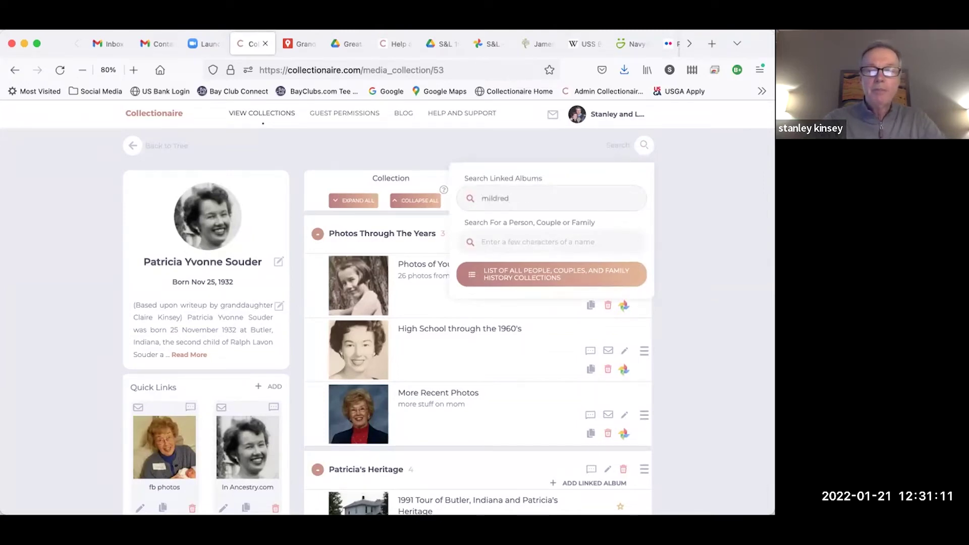
pyautogui.press('Return')
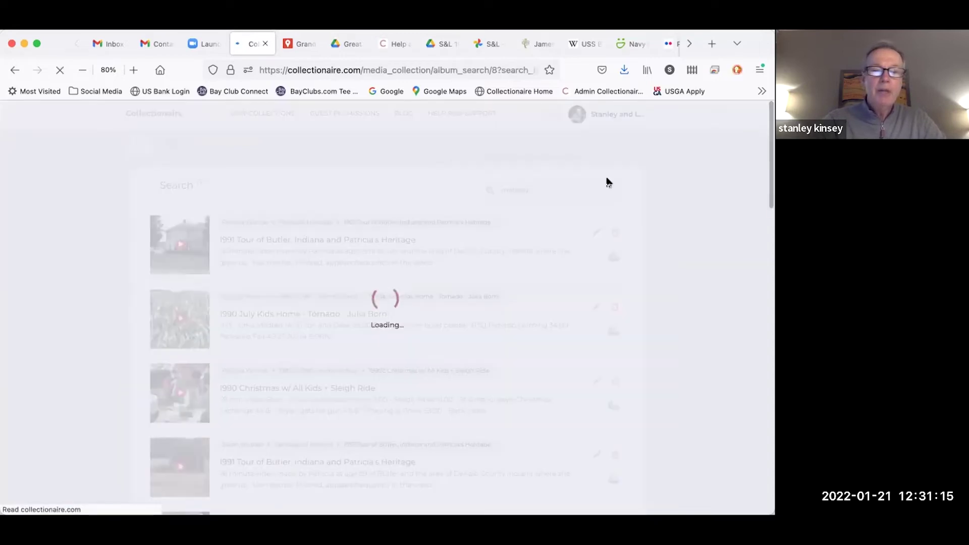
# Scroll through all 17 mildred results and open the Mildred in High School album.
pyautogui.scroll(-1, 706, 201)
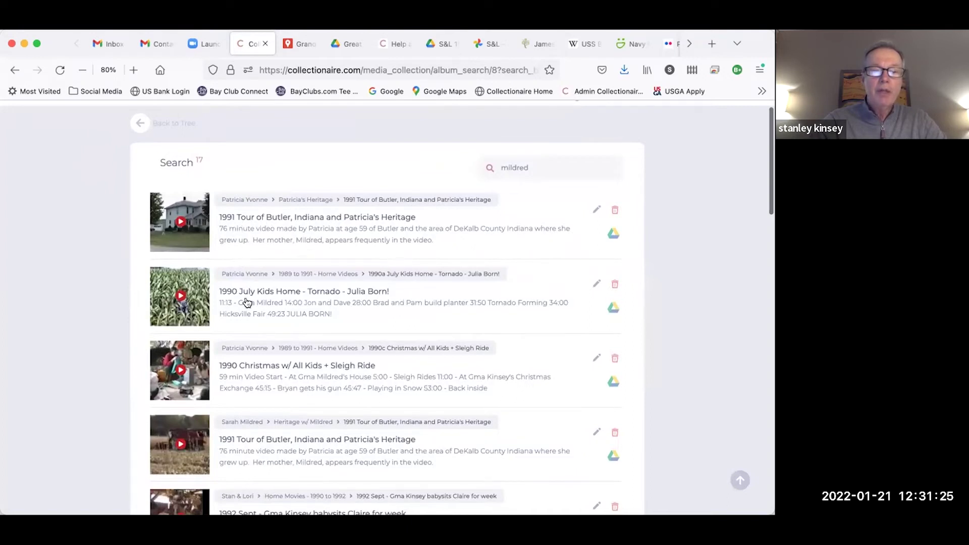
pyautogui.scroll(-3, 247, 302)
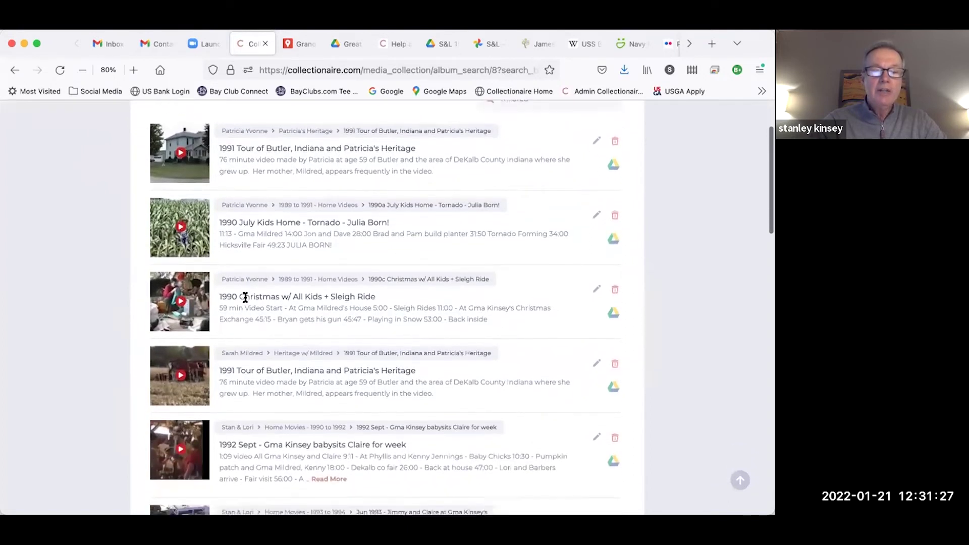
pyautogui.scroll(-4, 246, 299)
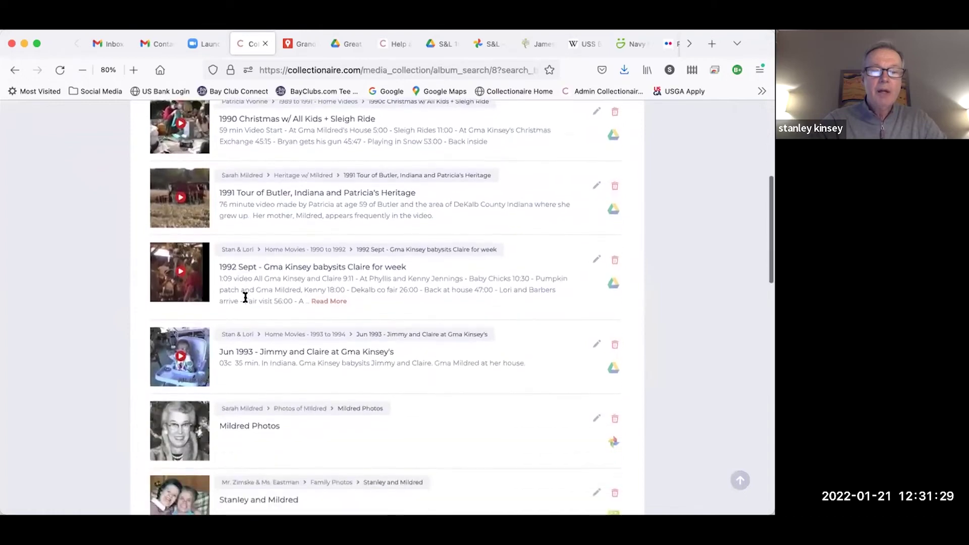
pyautogui.scroll(-3, 245, 301)
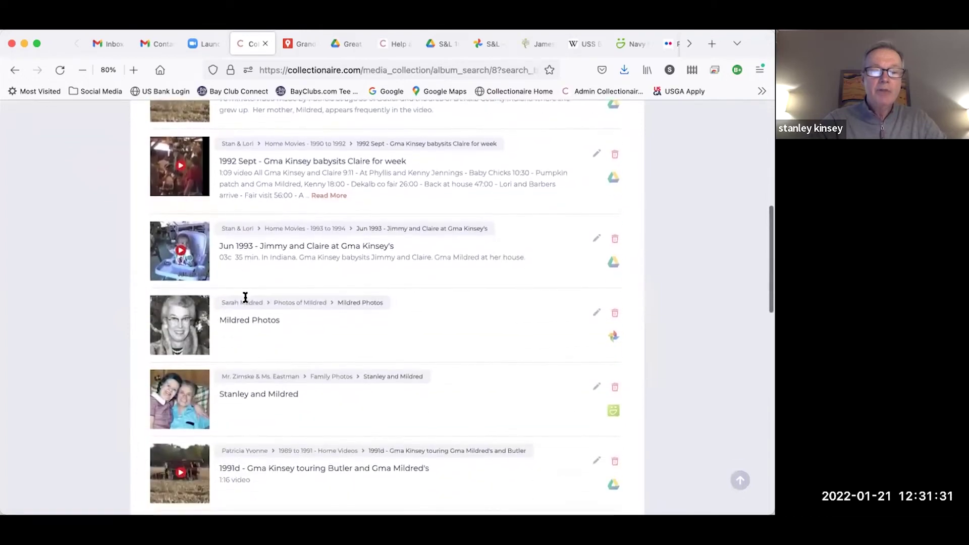
pyautogui.scroll(-4, 245, 297)
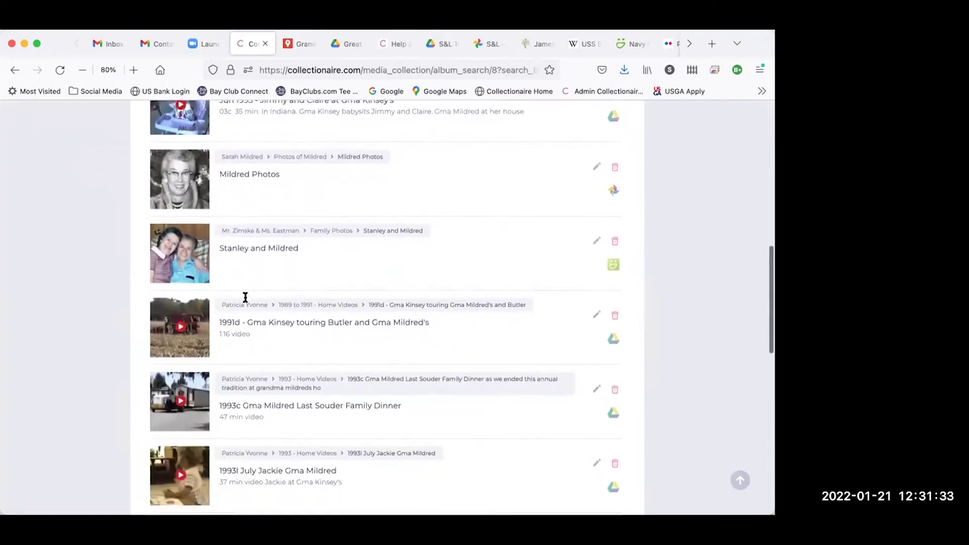
pyautogui.scroll(-2, 246, 297)
pyautogui.scroll(-2, 244, 299)
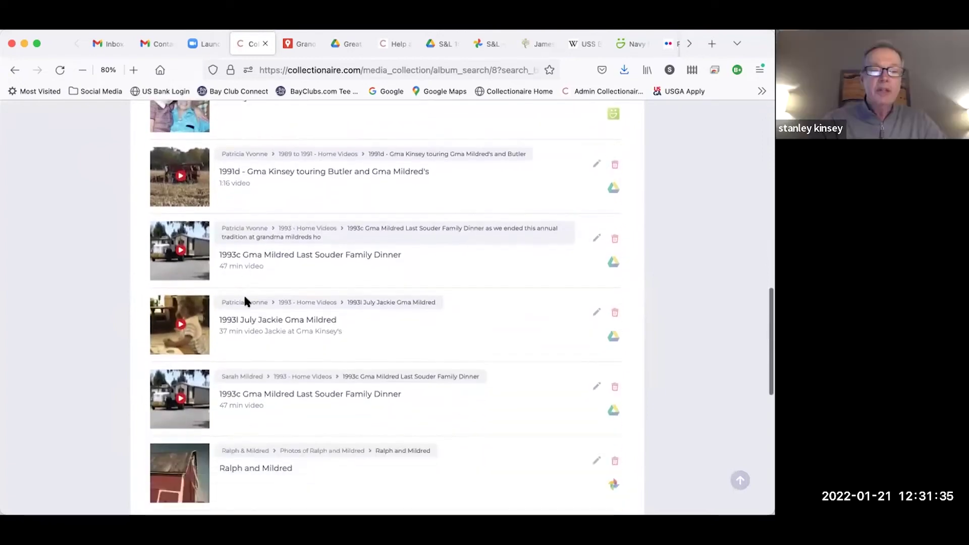
pyautogui.scroll(-4, 245, 300)
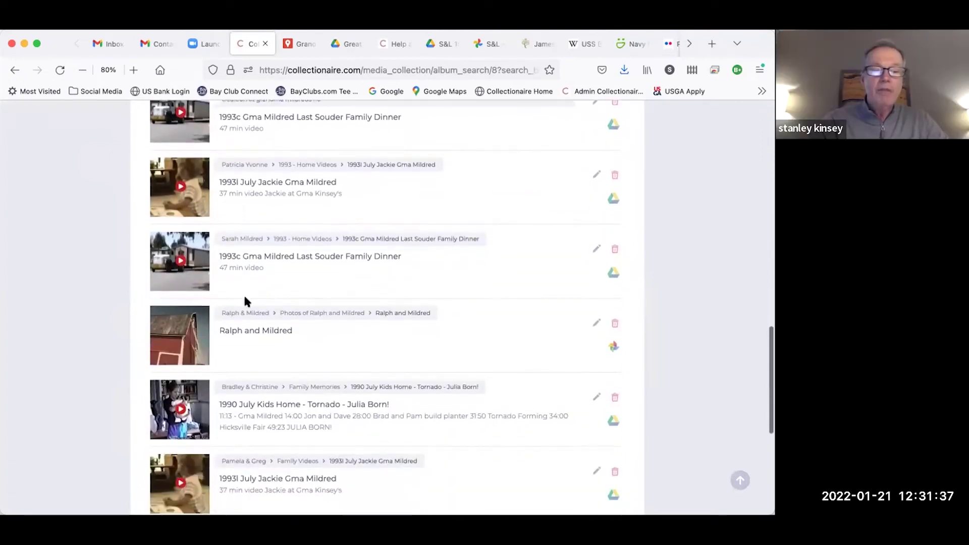
pyautogui.scroll(-4, 244, 301)
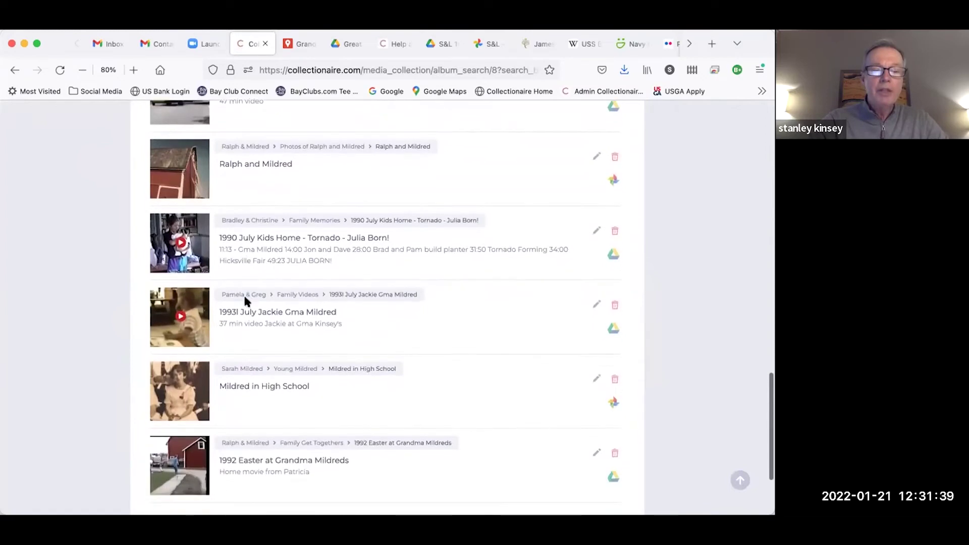
pyautogui.scroll(-2, 244, 301)
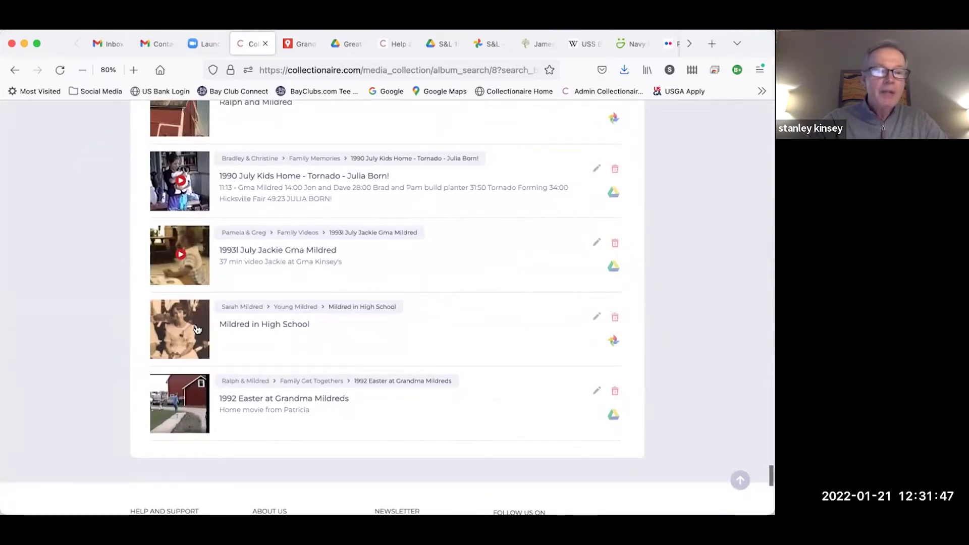
pyautogui.scroll(-1, 197, 329)
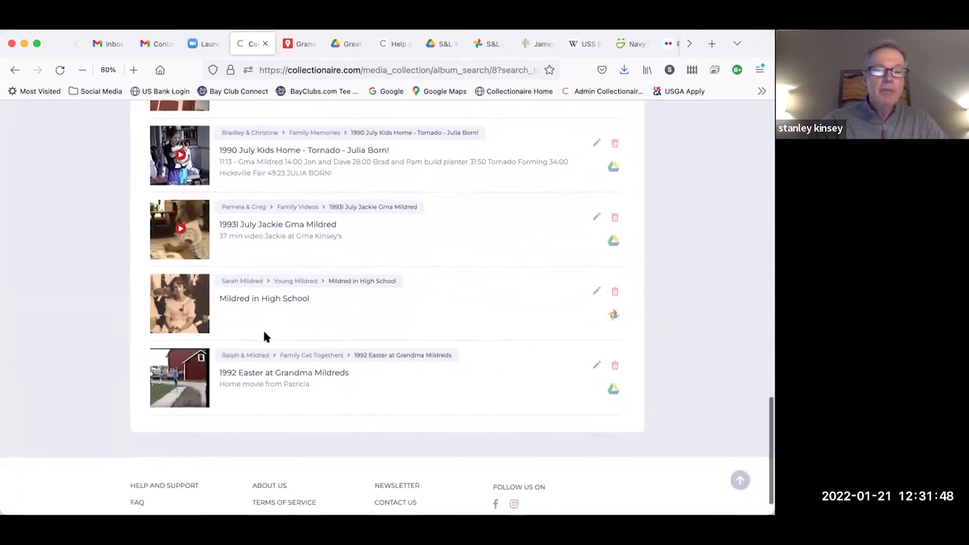
pyautogui.click(191, 304)
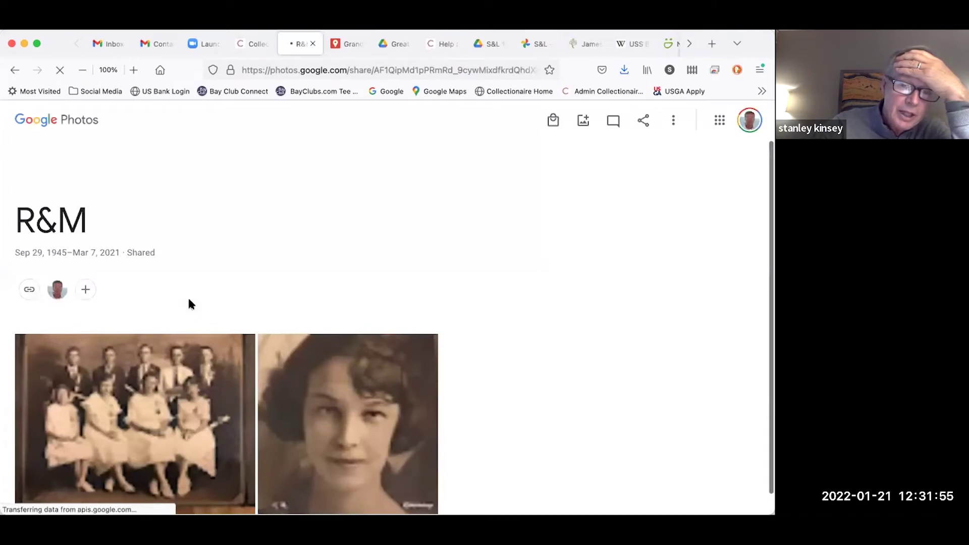
# View the R&M album's group photo enlarged without its Info panel, then return to the grid.
pyautogui.scroll(-2, 425, 263)
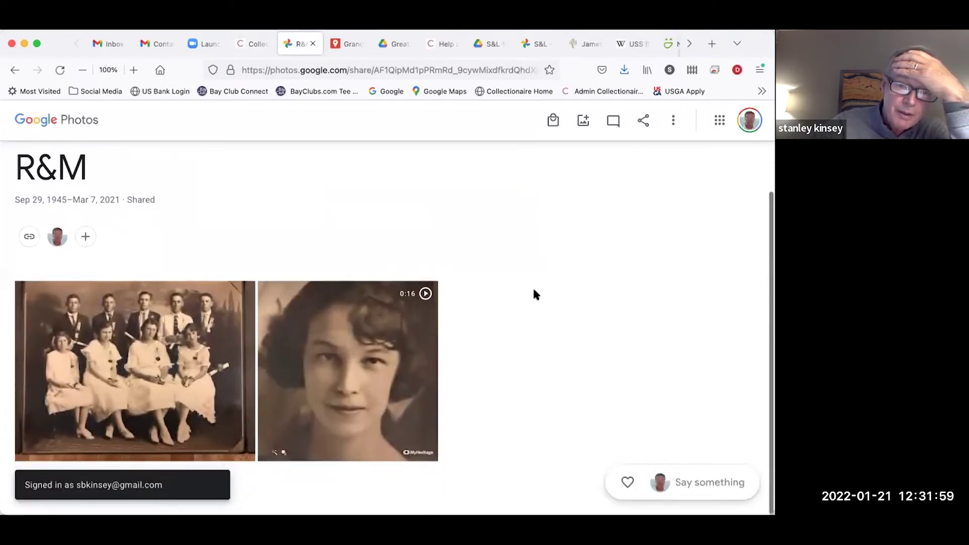
pyautogui.click(172, 372)
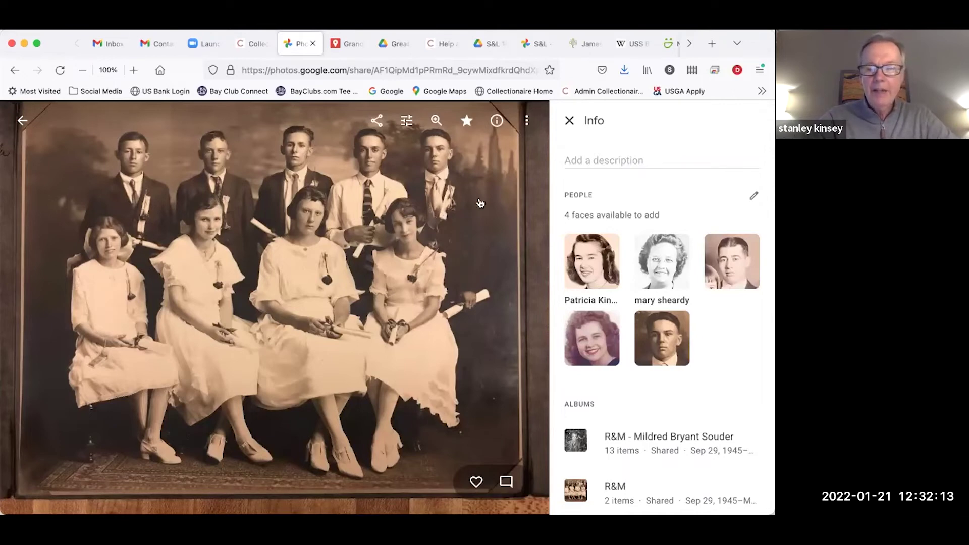
pyautogui.click(569, 121)
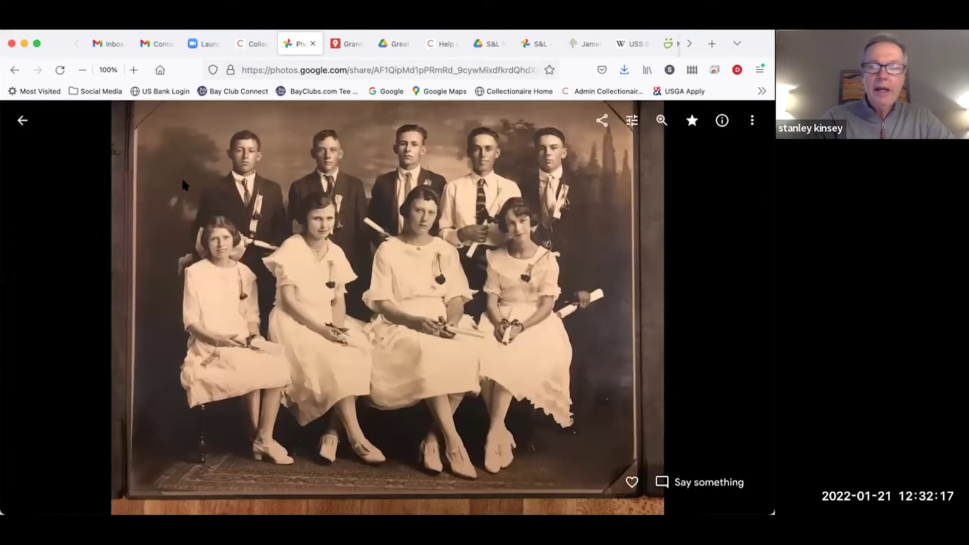
pyautogui.click(22, 120)
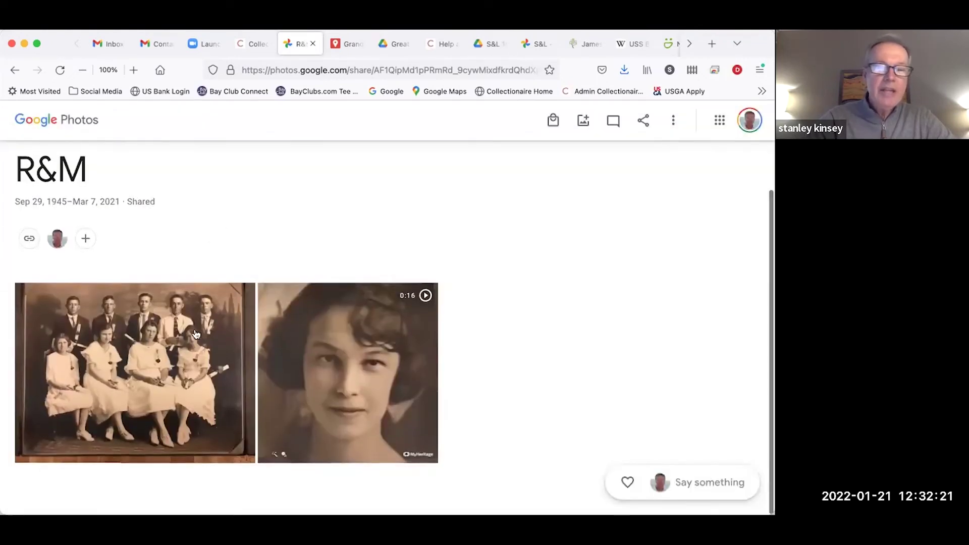
# Play the 16-second portrait video, then go back to the Collectionaire search results.
pyautogui.click(357, 380)
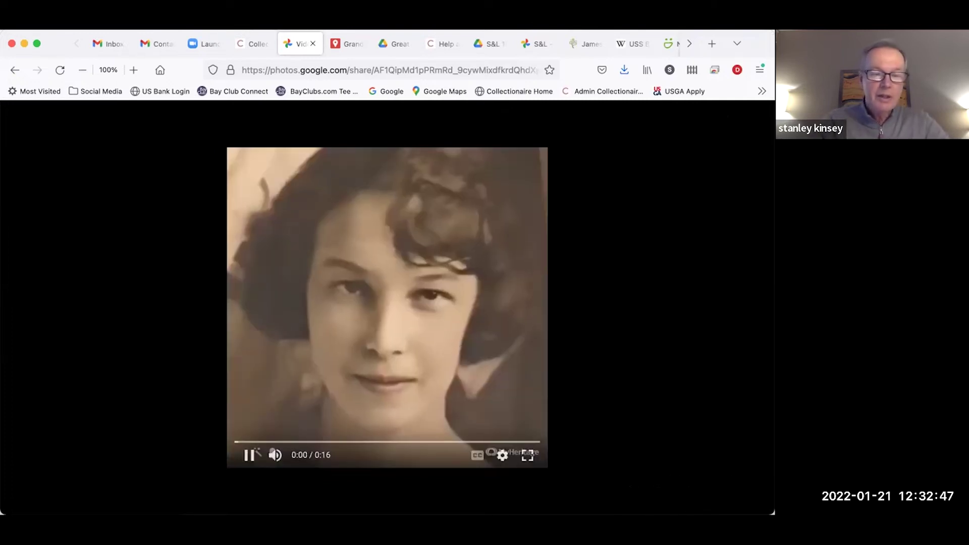
pyautogui.press('Escape')
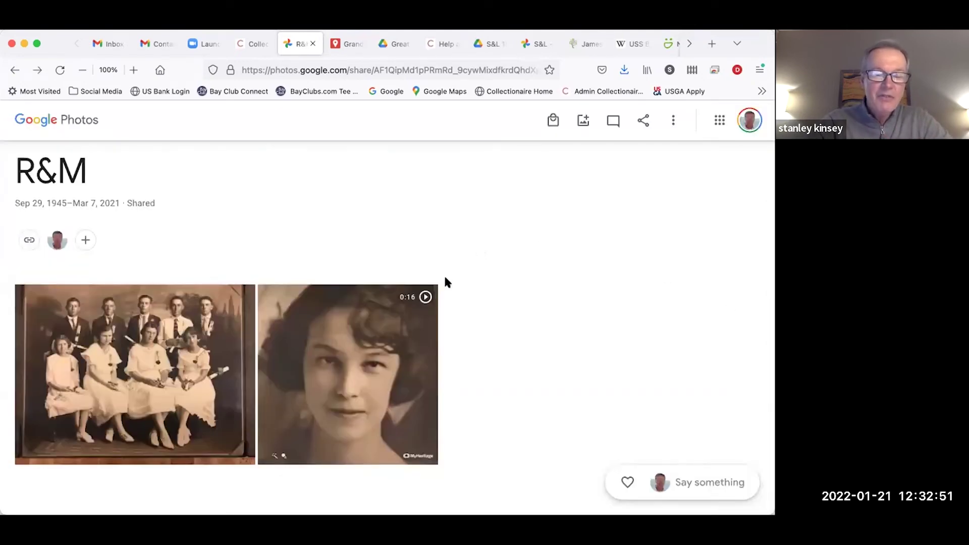
pyautogui.scroll(2, 504, 242)
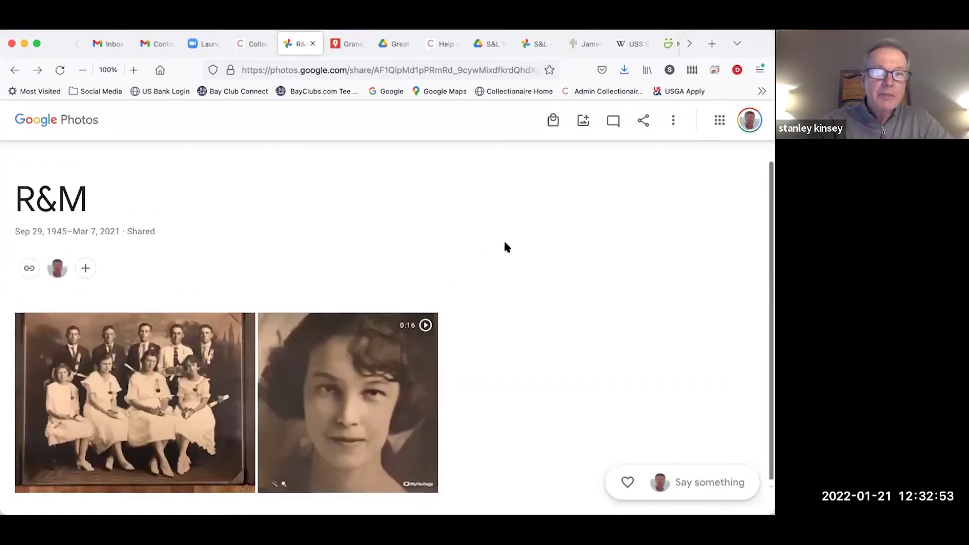
pyautogui.hscroll(-3, 505, 243)
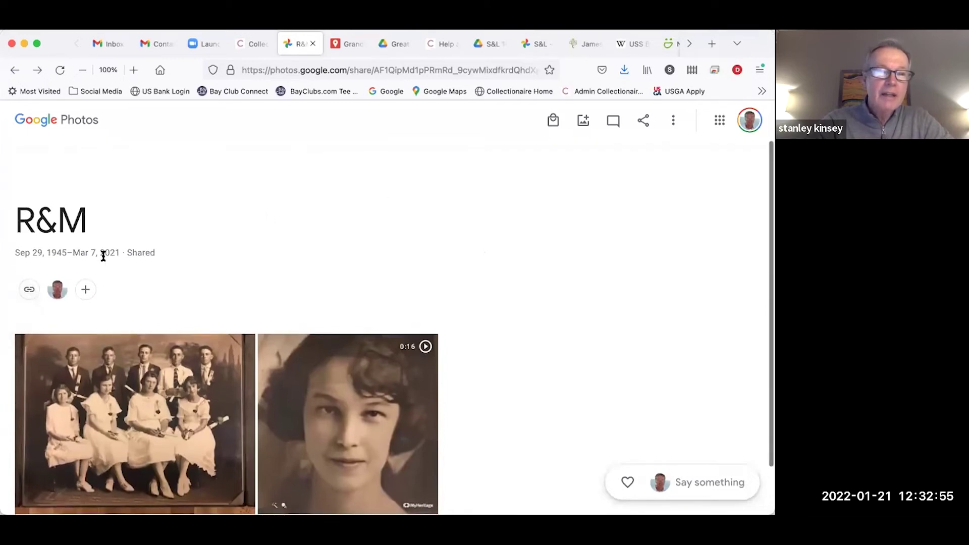
pyautogui.click(254, 46)
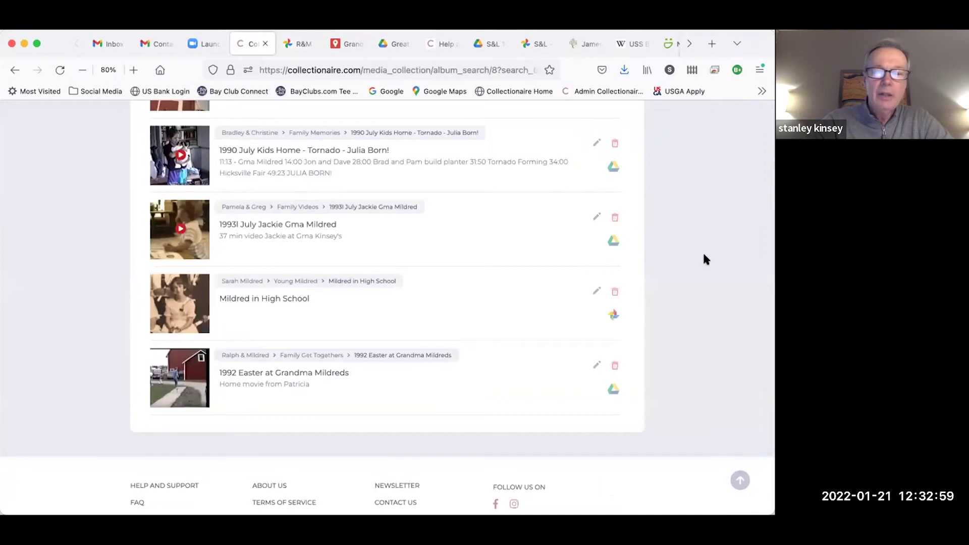
# Scroll to the top of the mildred results and choose Back to Tree.
pyautogui.scroll(20, 704, 259)
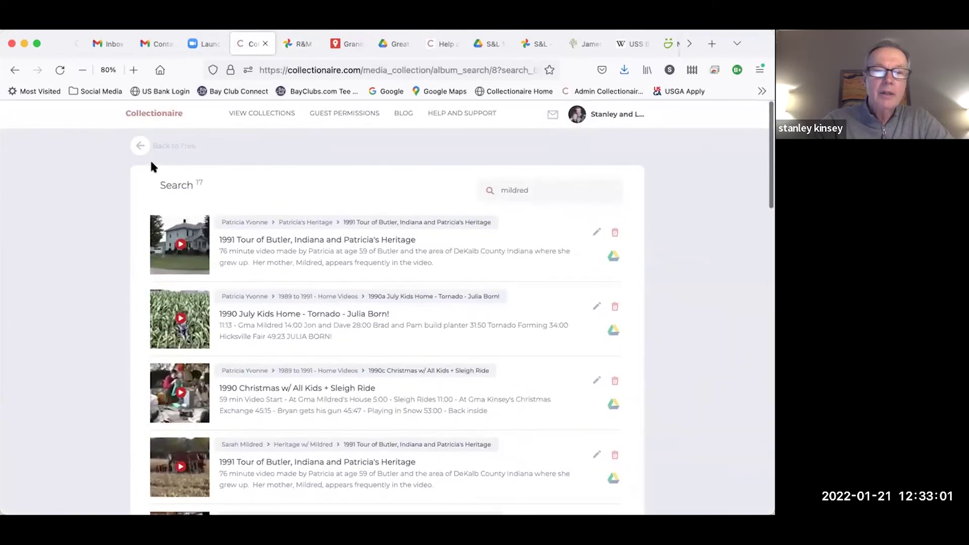
pyautogui.click(141, 148)
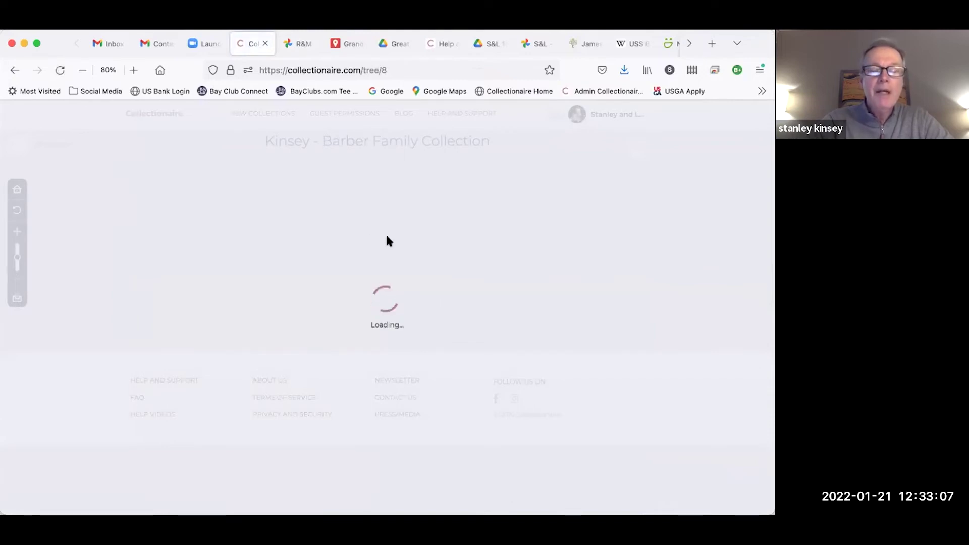
# Pan the tree down until the 1906-born grandparents' row shows fully above the parents.
pyautogui.moveTo(520, 282); pyautogui.dragTo(484, 342)
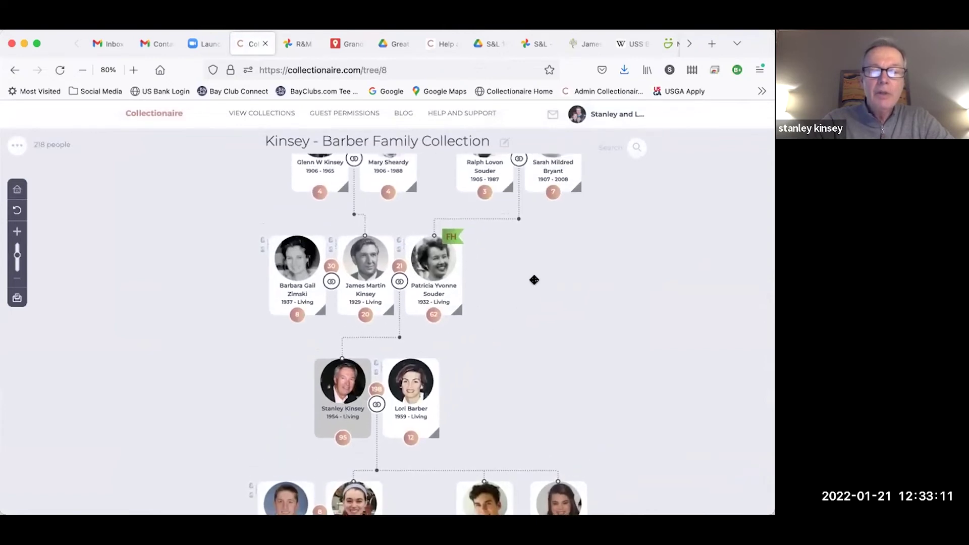
pyautogui.scroll(3, 540, 310)
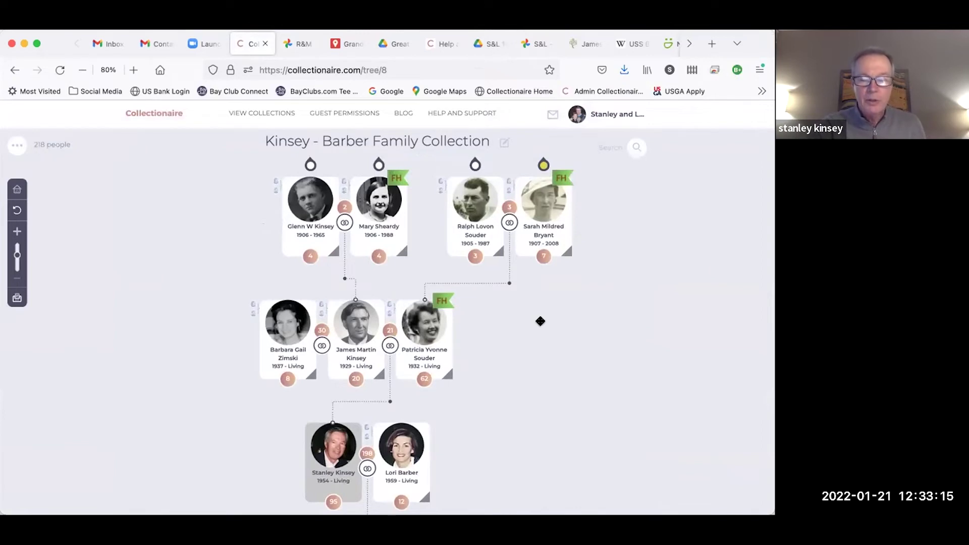
pyautogui.moveTo(540, 321); pyautogui.dragTo(534, 325)
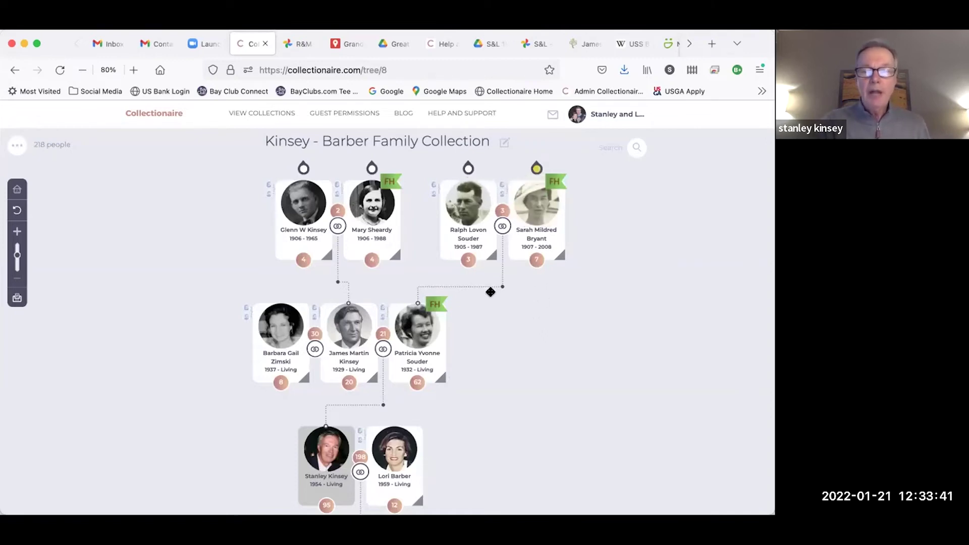
pyautogui.moveTo(491, 294); pyautogui.dragTo(494, 328)
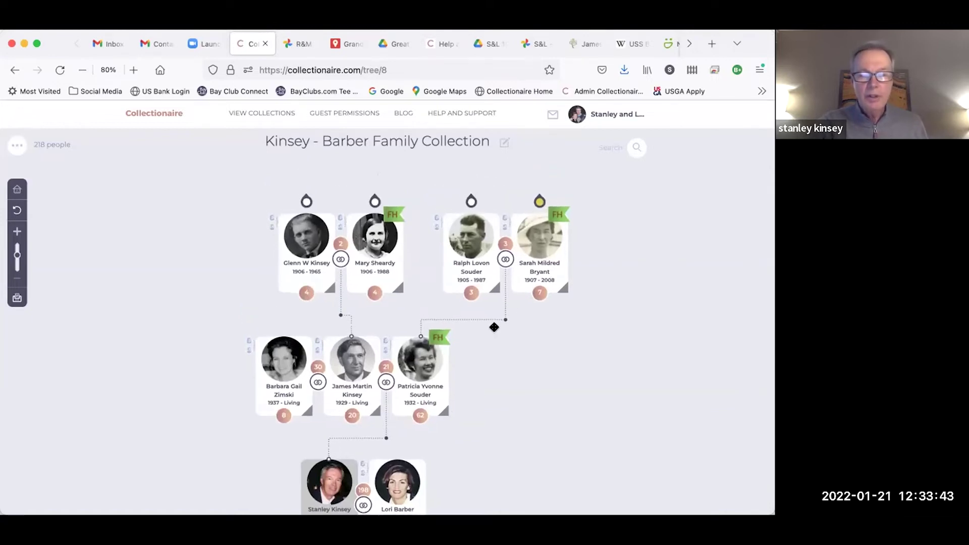
pyautogui.moveTo(344, 113)
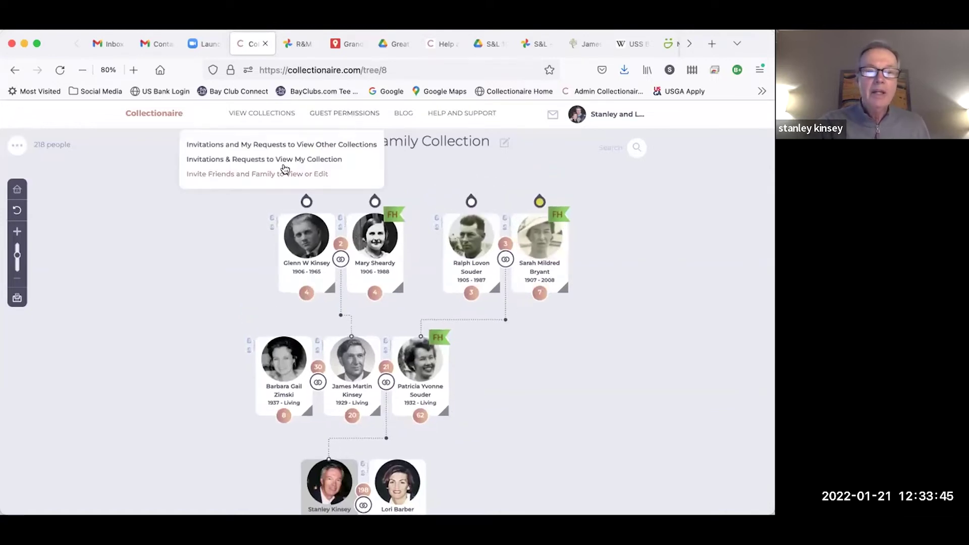
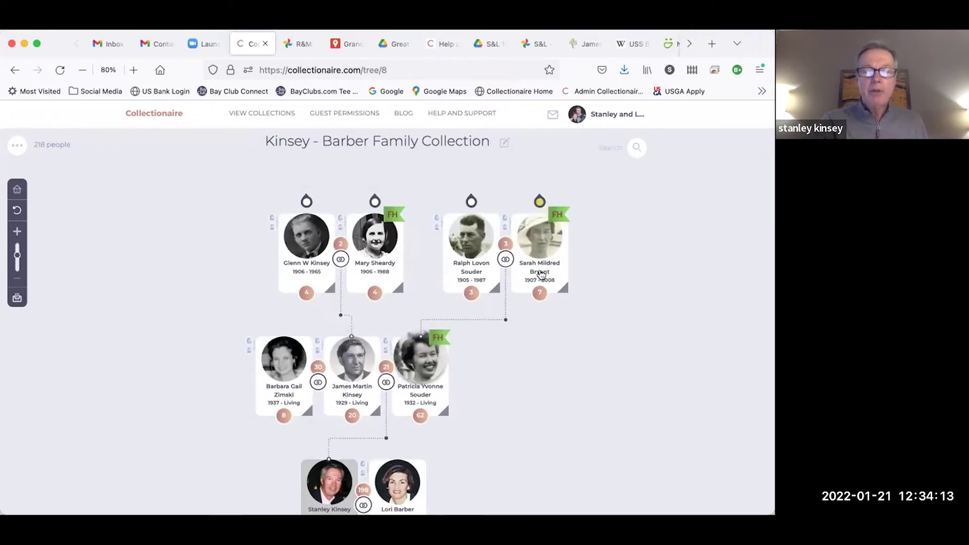
# Open the Bryant Family History collection page and scroll through its chapters.
pyautogui.click(557, 216)
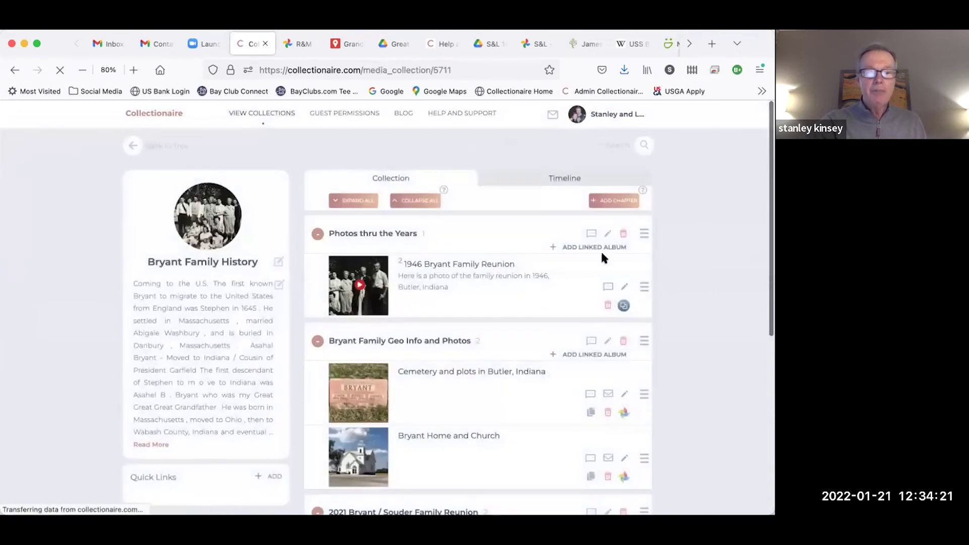
pyautogui.scroll(-3, 600, 255)
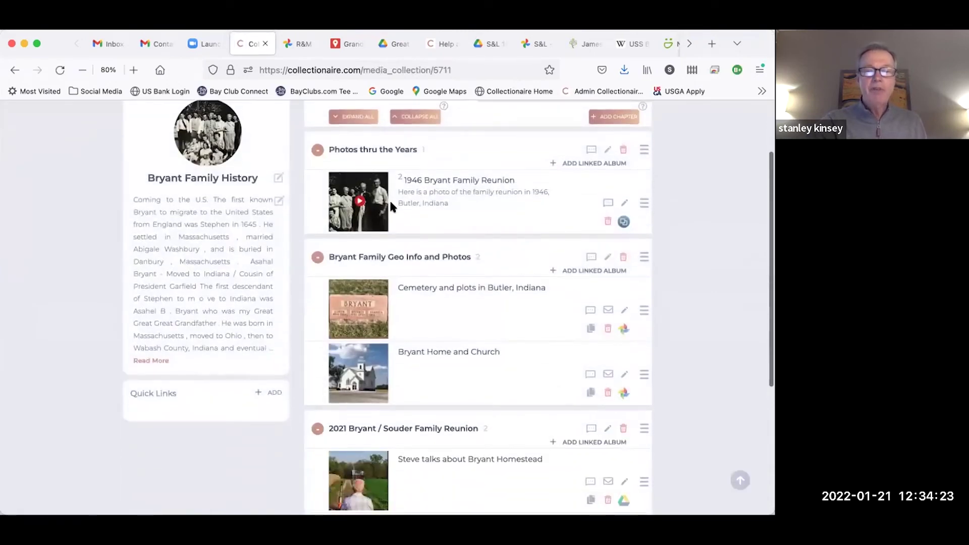
pyautogui.scroll(-1, 377, 210)
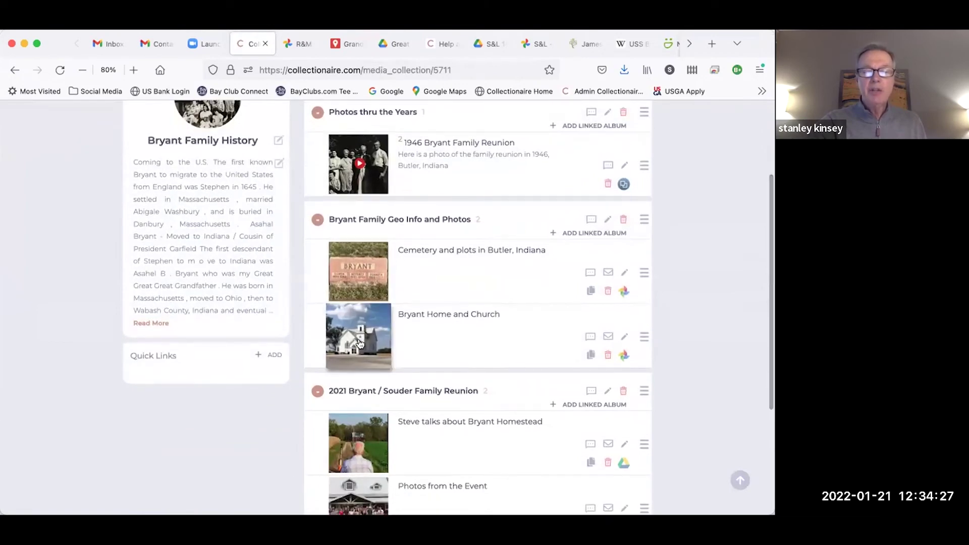
pyautogui.scroll(-1, 359, 343)
pyautogui.scroll(-3, 360, 344)
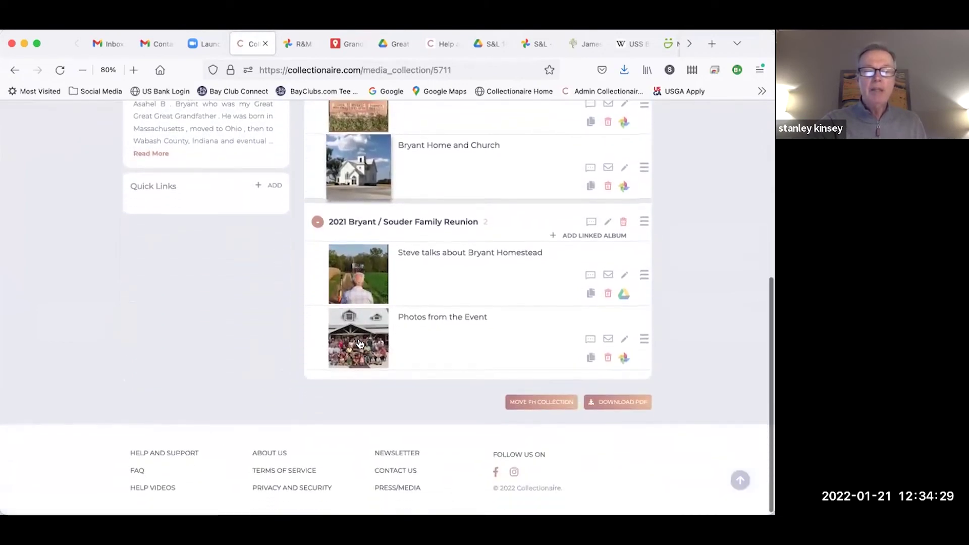
pyautogui.scroll(8, 358, 338)
pyautogui.scroll(-1, 359, 338)
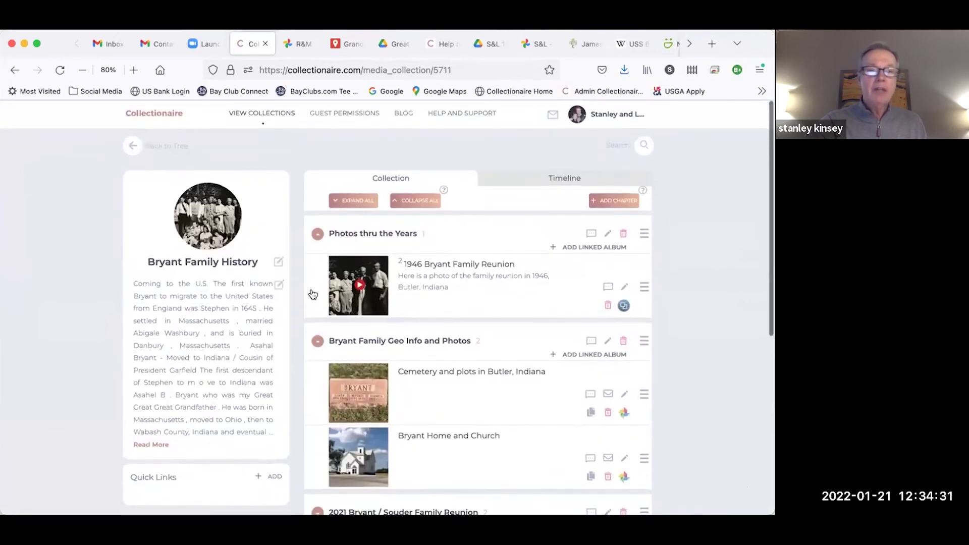
# From the family tree, open a relative's collection and copy its Butler Area Map linked album.
pyautogui.click(135, 146)
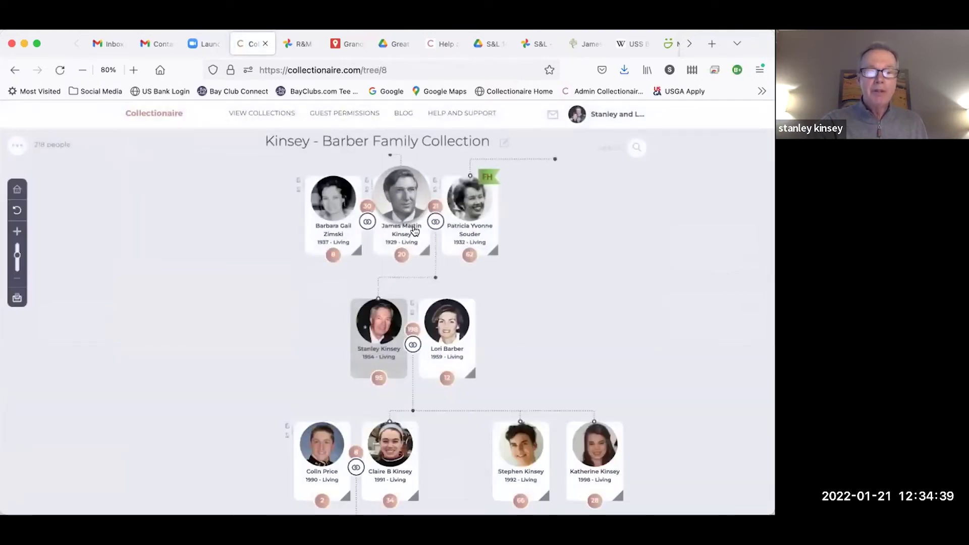
pyautogui.click(473, 211)
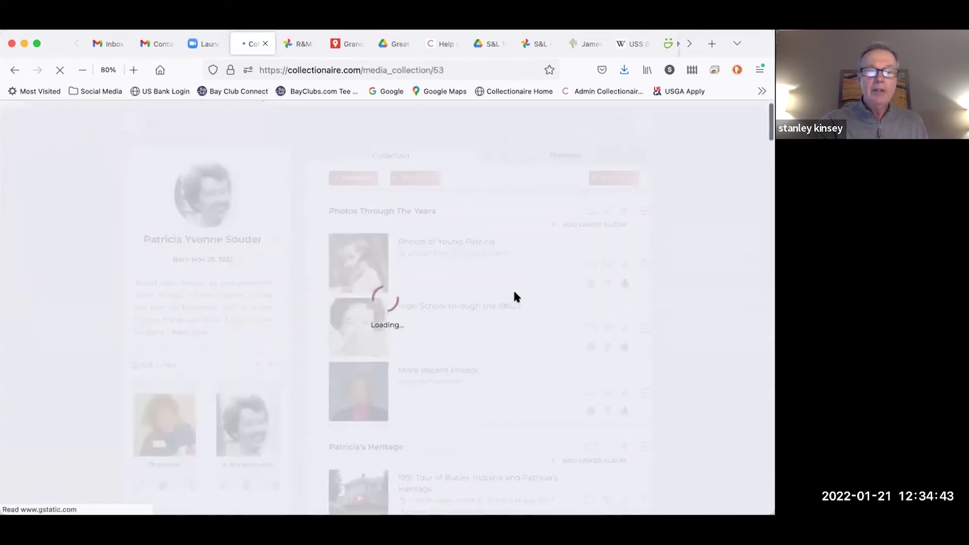
pyautogui.scroll(-7, 513, 291)
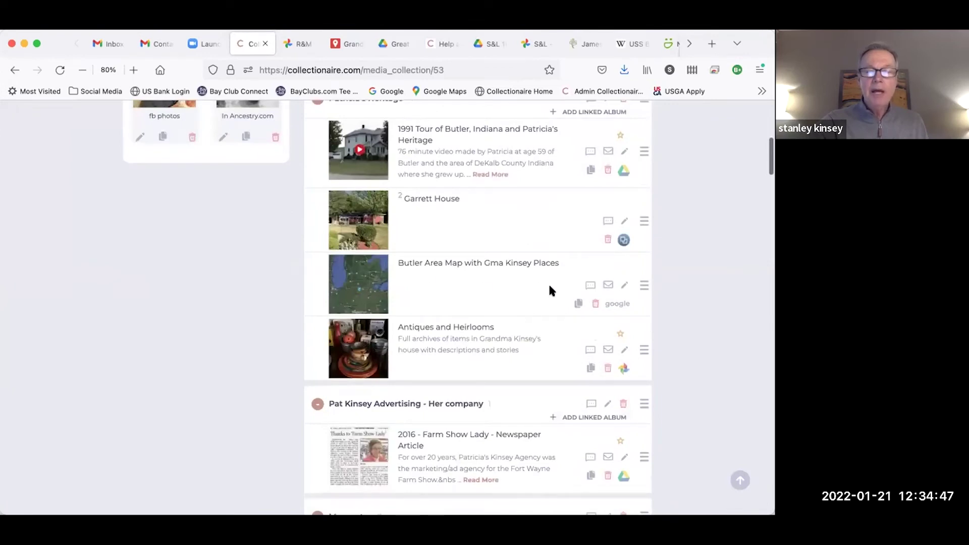
pyautogui.click(579, 305)
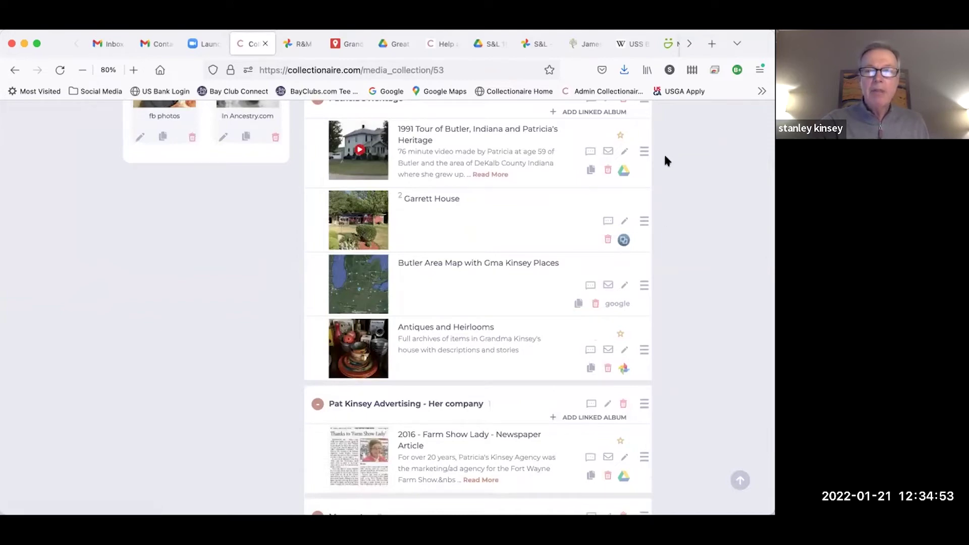
pyautogui.scroll(10, 664, 160)
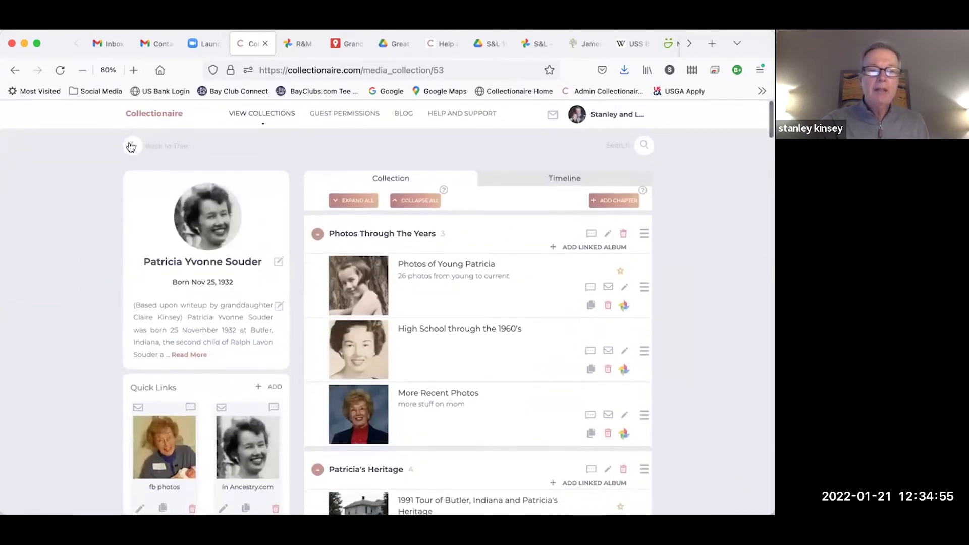
pyautogui.click(131, 148)
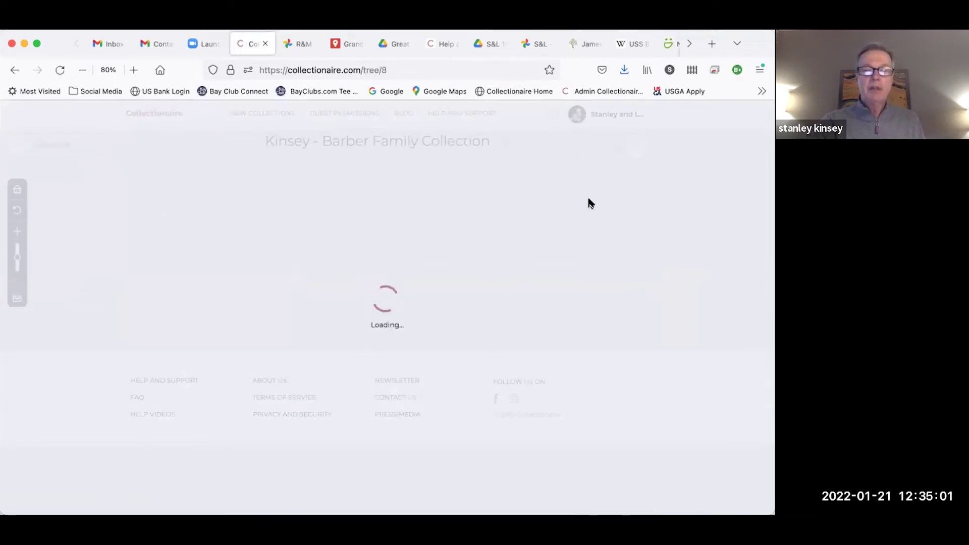
# Back on the tree, reopen Bryant Family History from the grandparents' row.
pyautogui.moveTo(587, 199); pyautogui.dragTo(569, 348)
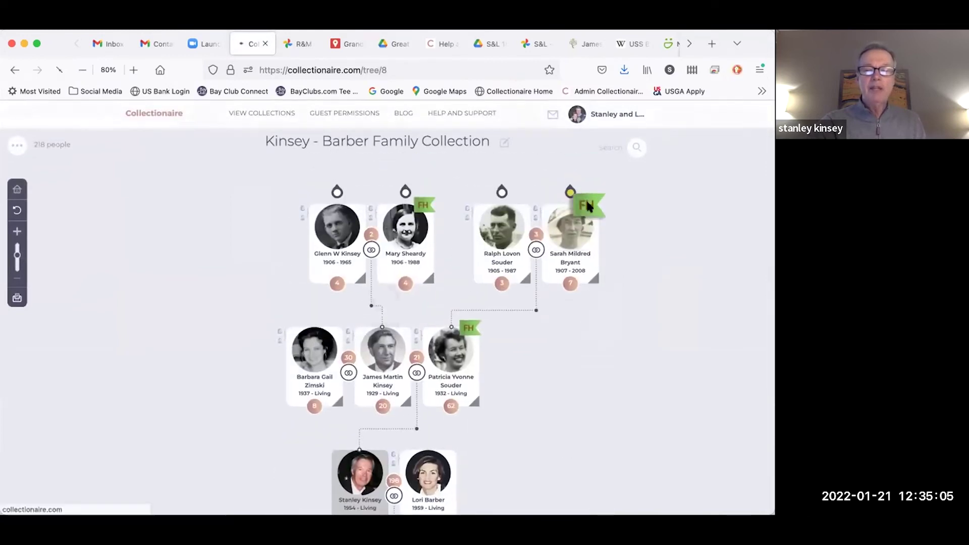
pyautogui.click(586, 203)
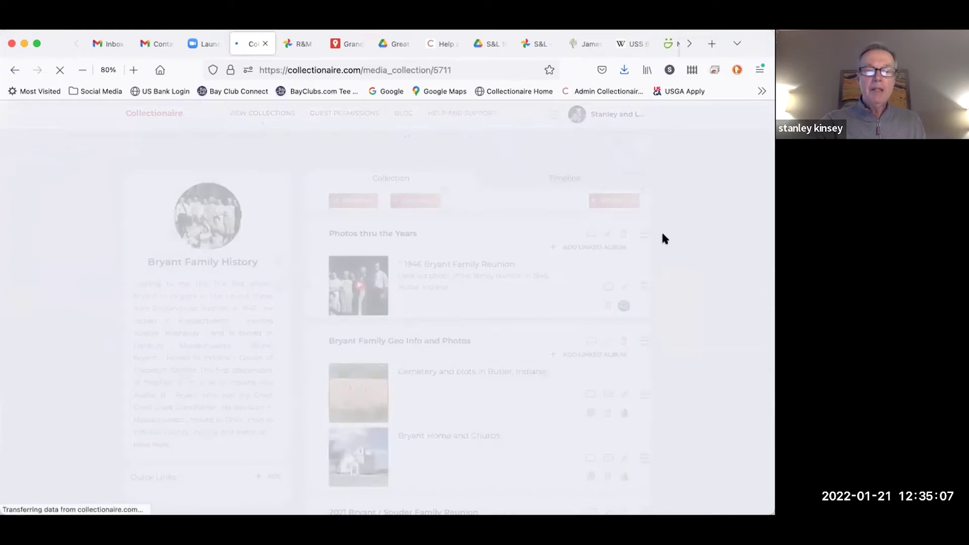
pyautogui.scroll(-3, 684, 237)
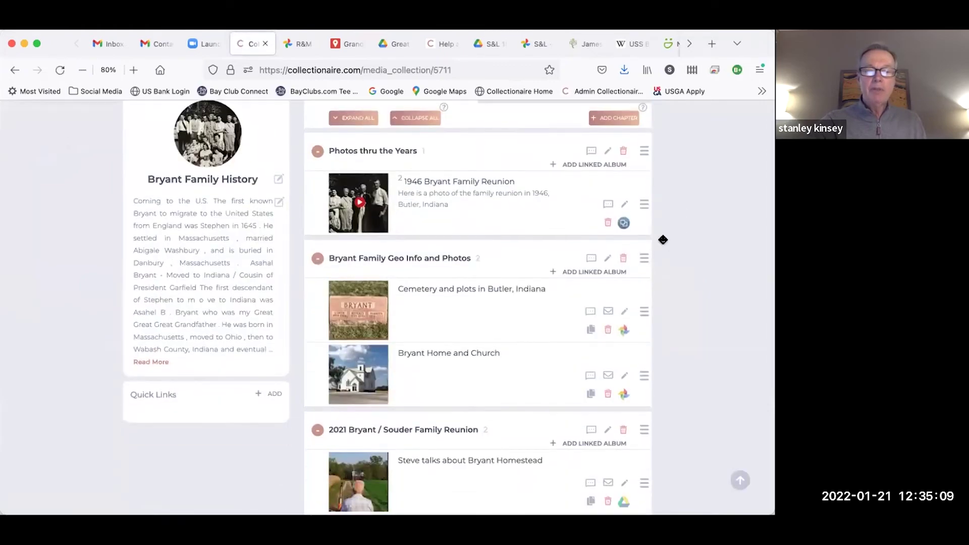
# Paste the copied Butler Area Map album into the Geo Info and Photos chapter and save it.
pyautogui.click(598, 271)
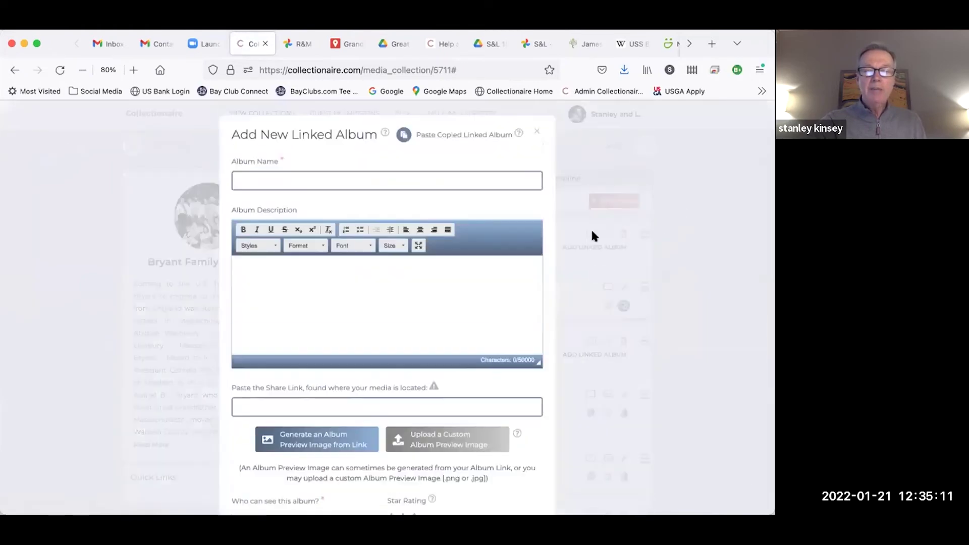
pyautogui.click(486, 135)
pyautogui.scroll(-3, 610, 166)
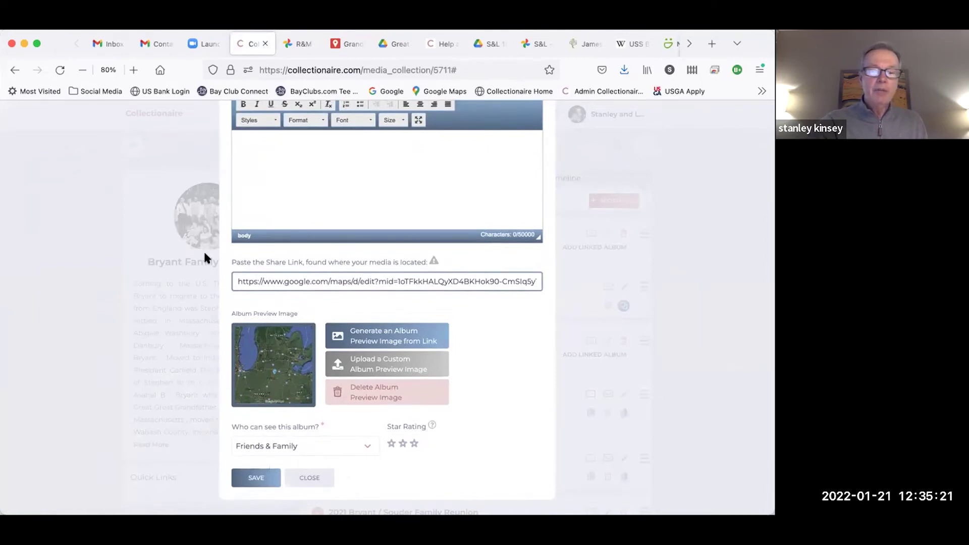
pyautogui.click(256, 476)
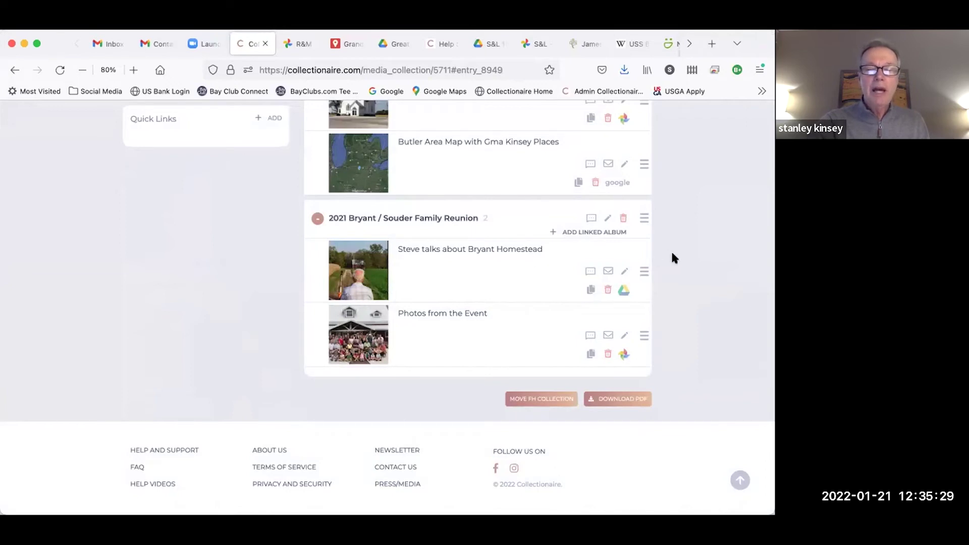
pyautogui.scroll(5, 683, 231)
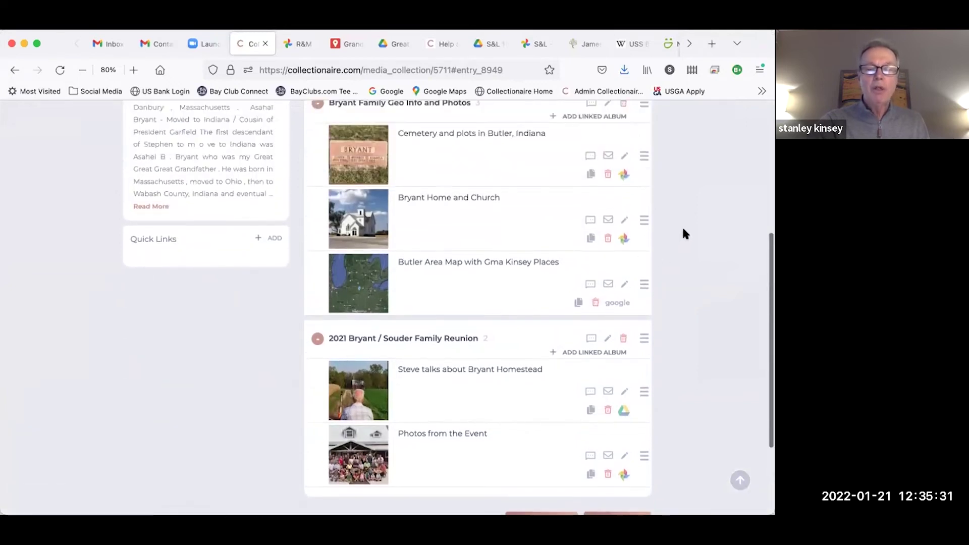
pyautogui.scroll(1, 683, 233)
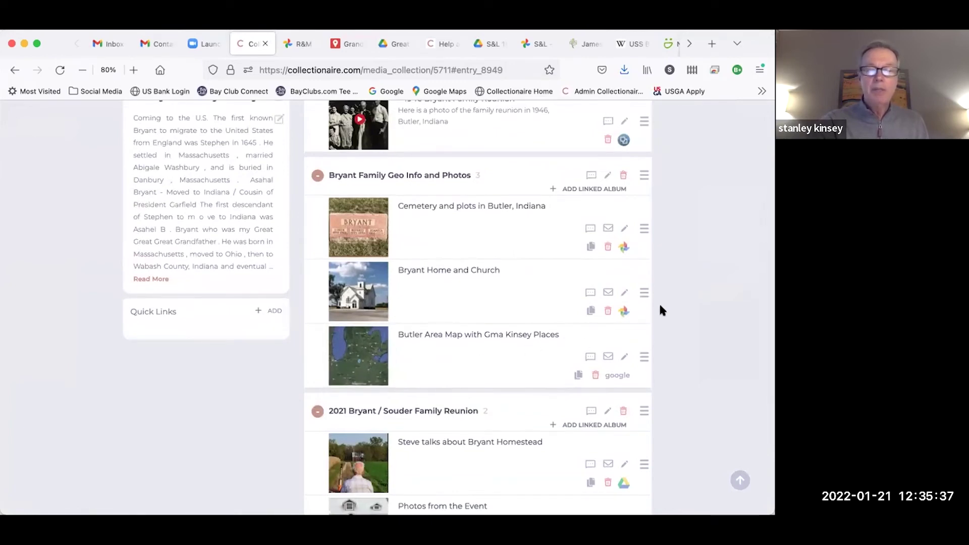
pyautogui.scroll(-6, 717, 308)
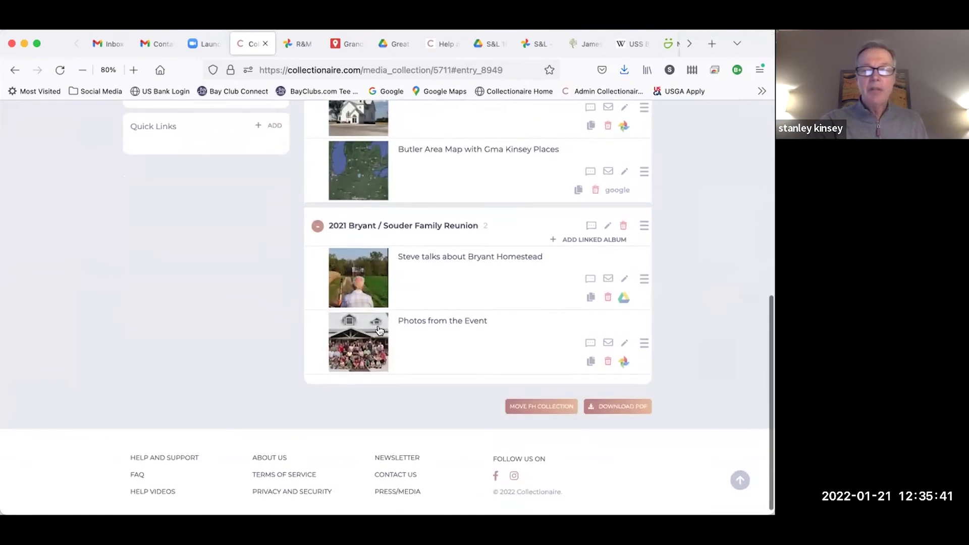
# Play the steve1b.mp4 homestead video in Google Drive and pause it at 0:13.
pyautogui.click(361, 286)
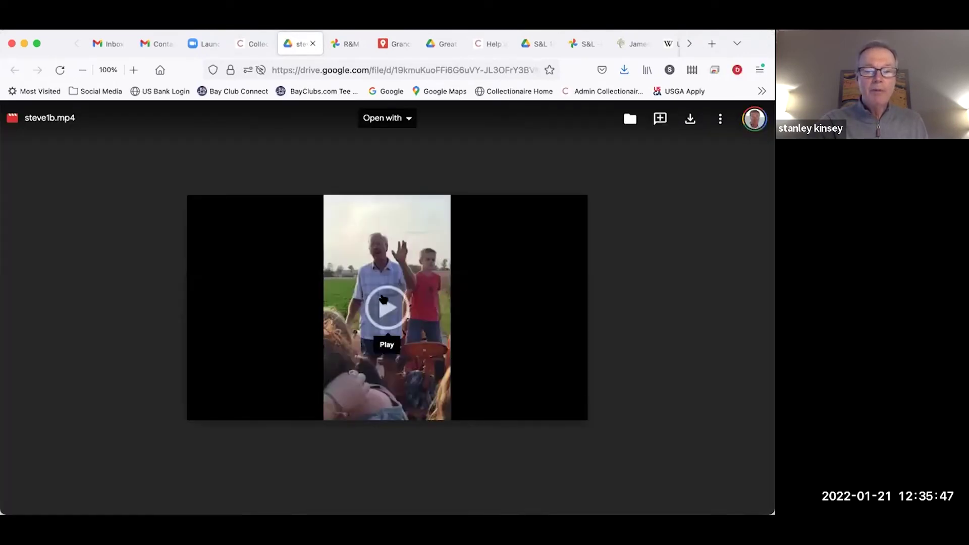
pyautogui.click(385, 306)
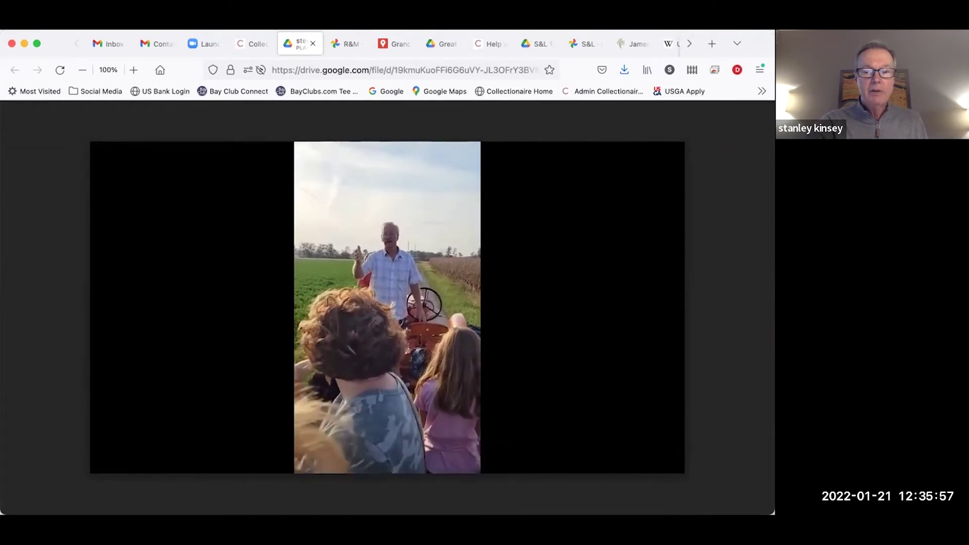
pyautogui.moveTo(529, 316)
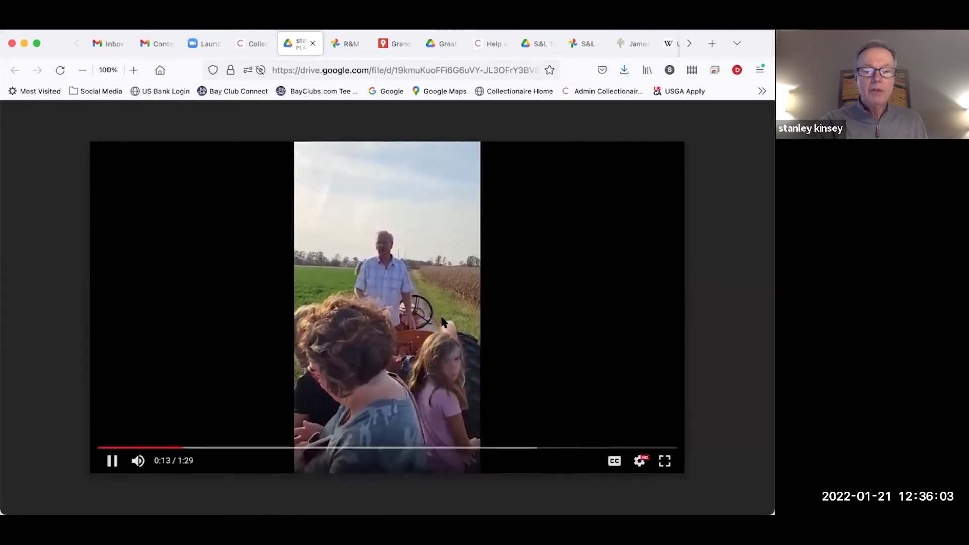
pyautogui.click(473, 323)
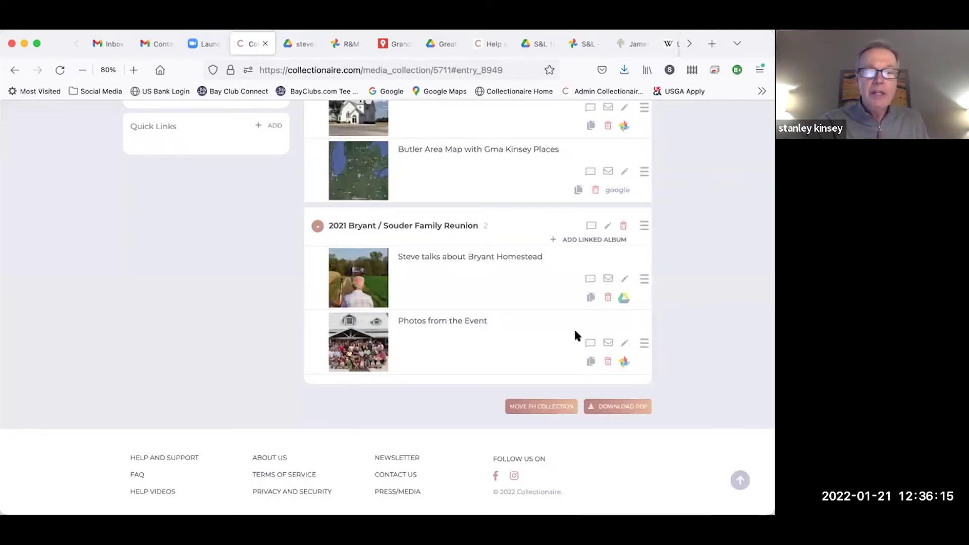
# View the Souder Family Reunion album's first barn group photo full size, then return to Collectionaire.
pyautogui.click(372, 348)
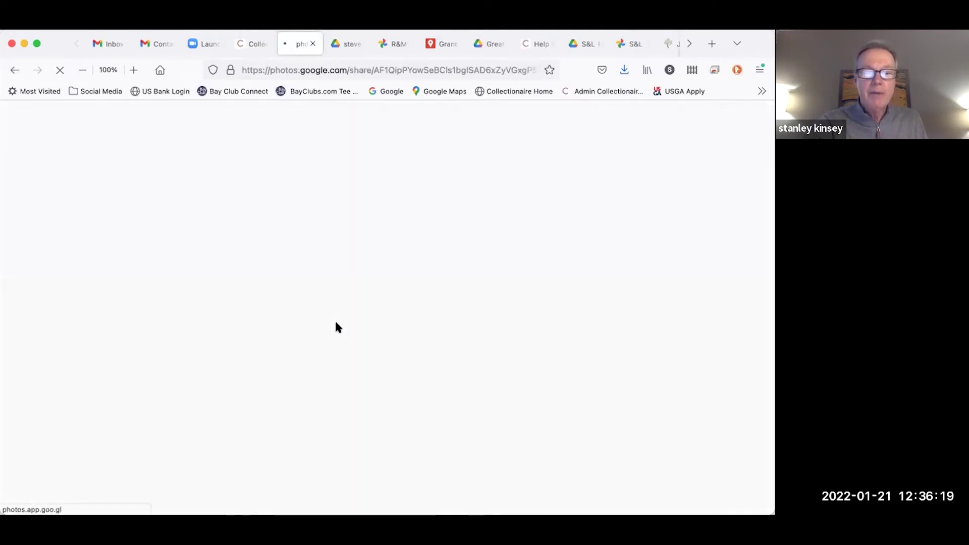
pyautogui.scroll(-2, 367, 316)
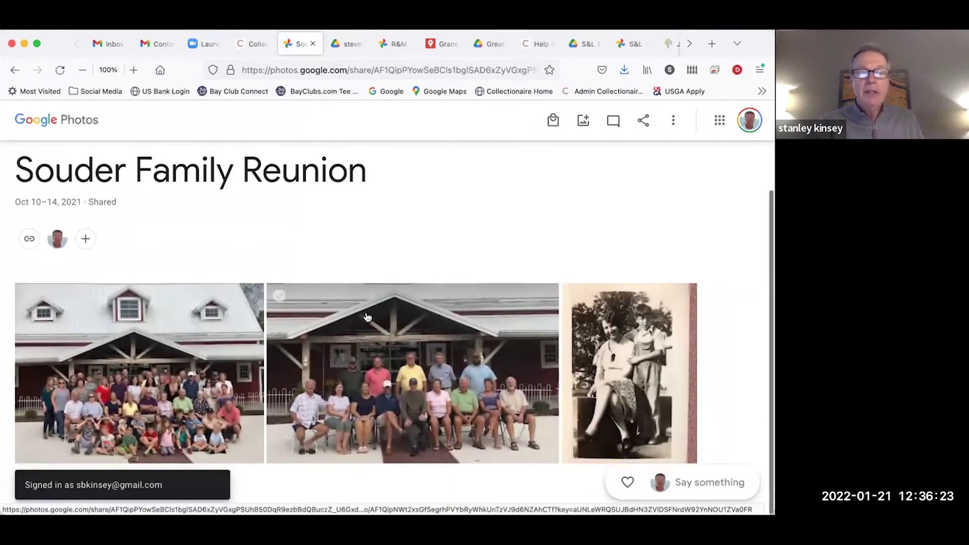
pyautogui.scroll(1, 403, 317)
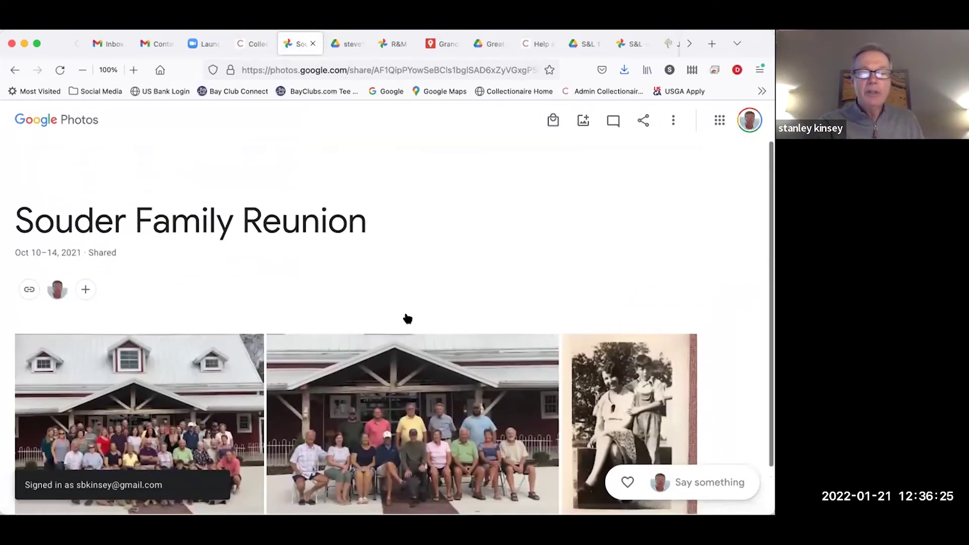
pyautogui.scroll(-2, 407, 318)
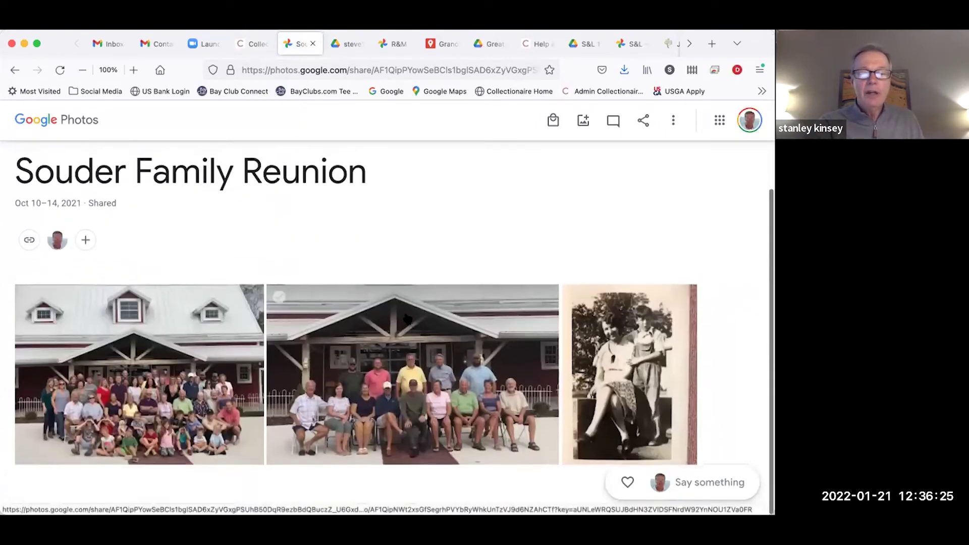
pyautogui.click(211, 360)
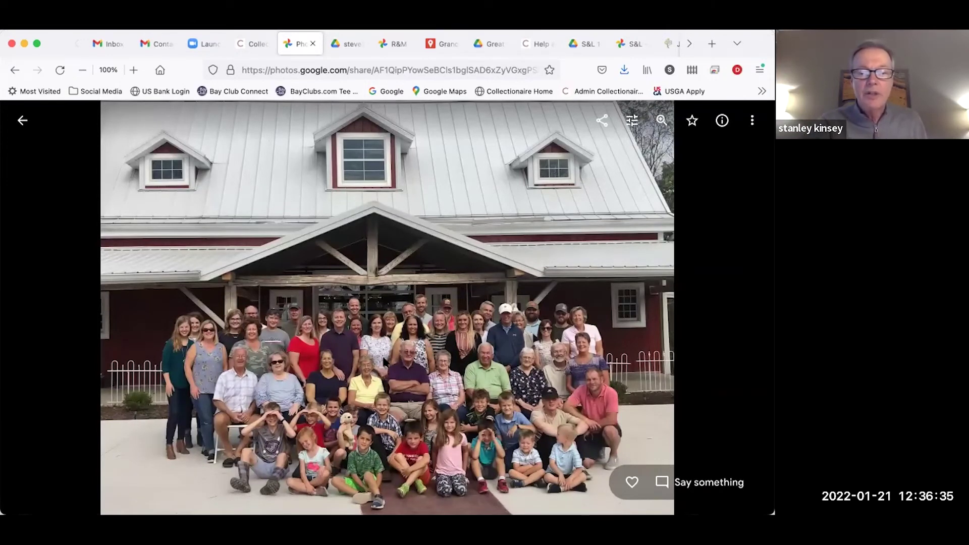
pyautogui.click(248, 44)
# Return to the tree and open the couple's shared collection with its Wedding and Scotty! chapters.
pyautogui.scroll(10, 244, 213)
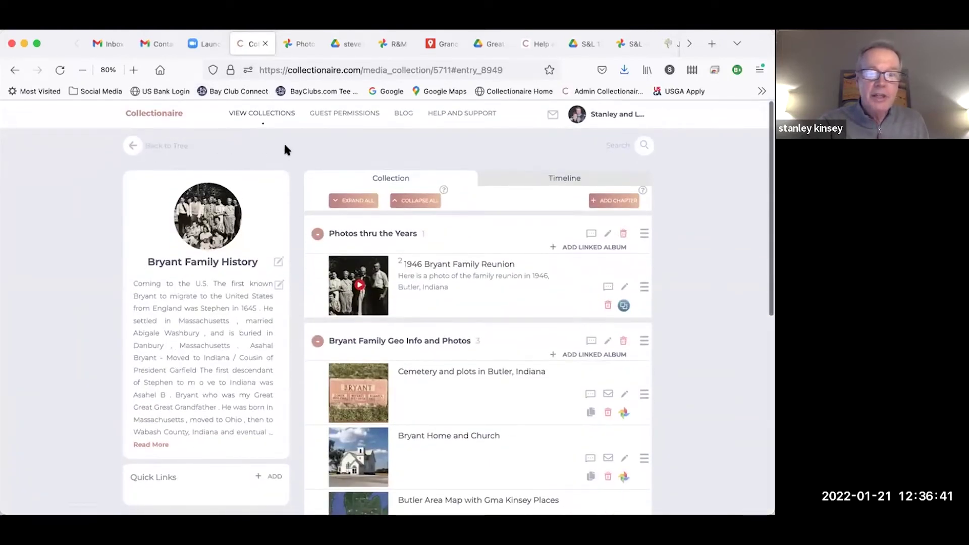
pyautogui.scroll(-1, 285, 150)
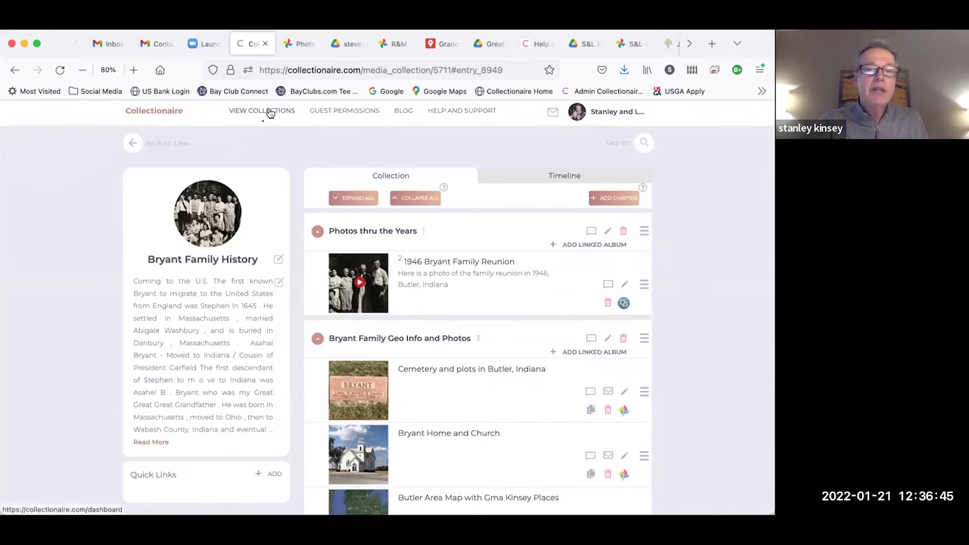
pyautogui.click(128, 149)
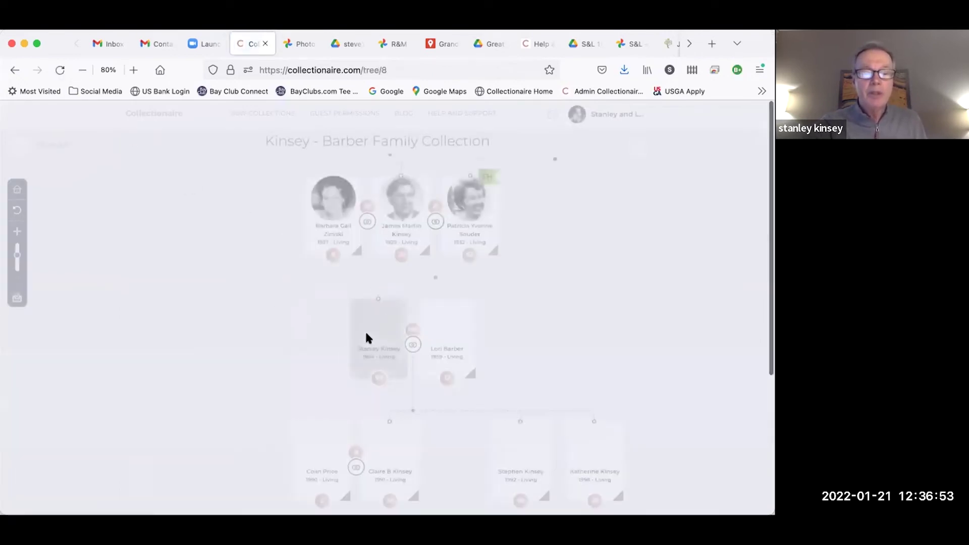
pyautogui.moveTo(505, 324); pyautogui.dragTo(515, 215)
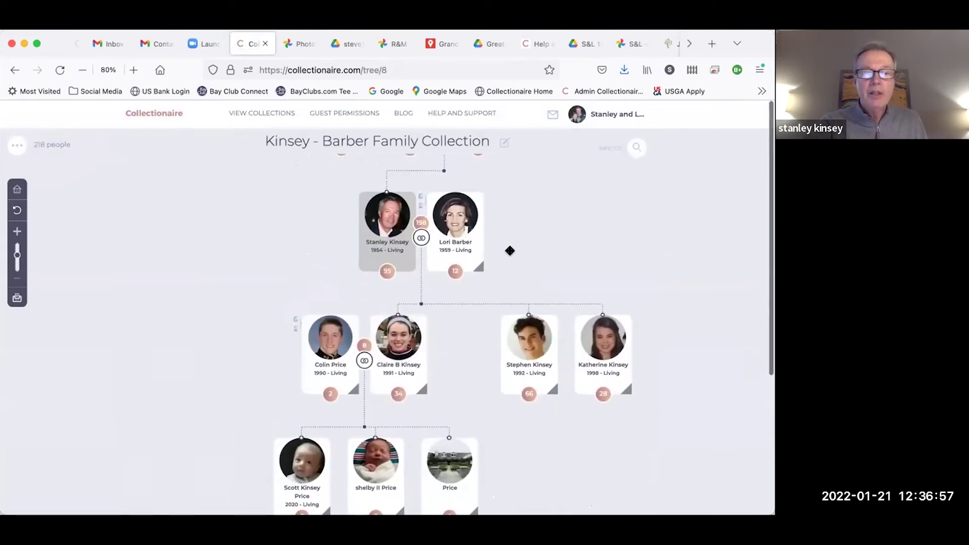
pyautogui.click(363, 361)
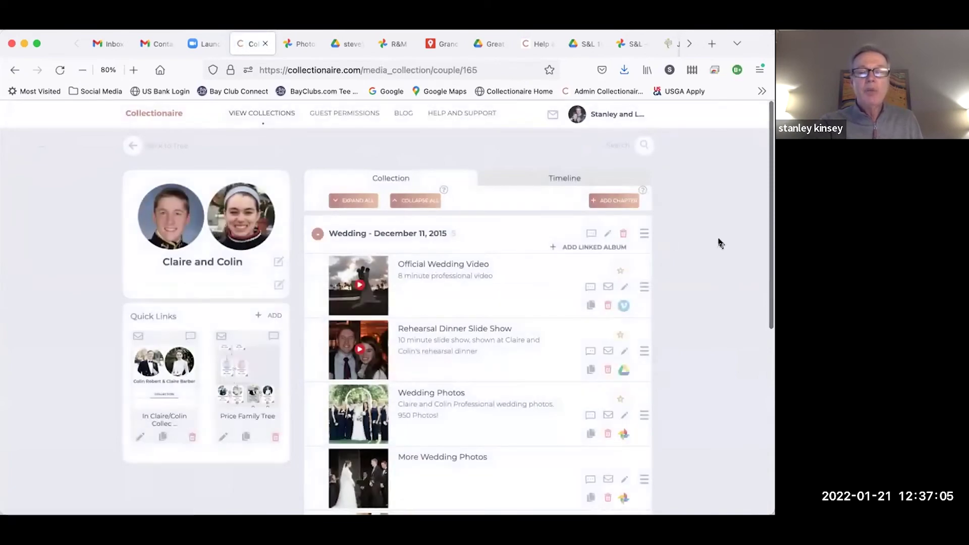
pyautogui.scroll(-5, 717, 242)
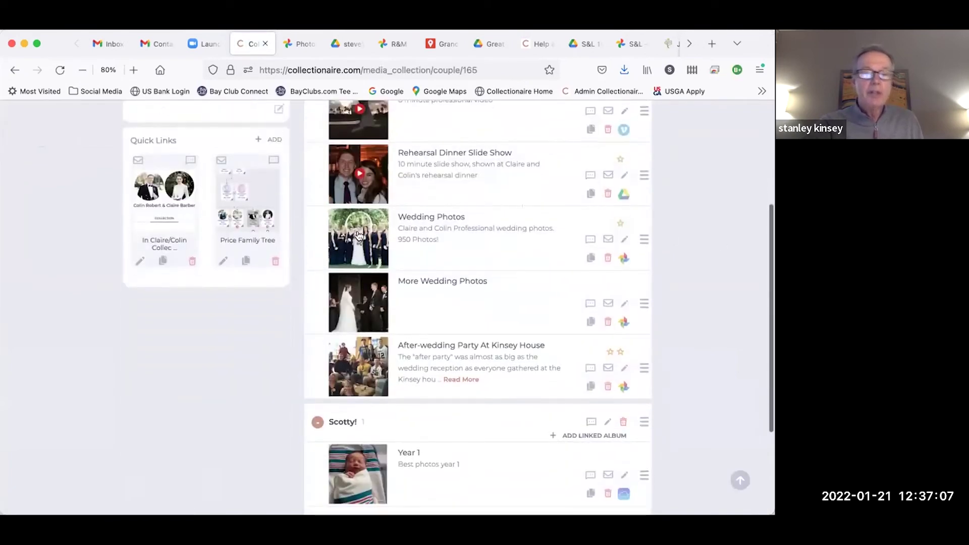
pyautogui.scroll(5, 662, 204)
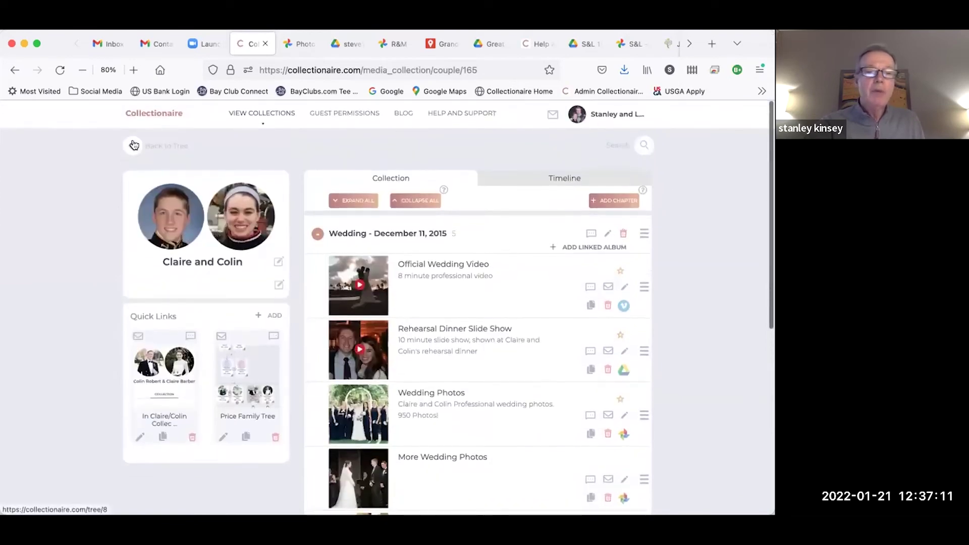
# Open Guest Permissions > Invitations & Requests to View My Collection and review its 15 approved entries.
pyautogui.click(133, 143)
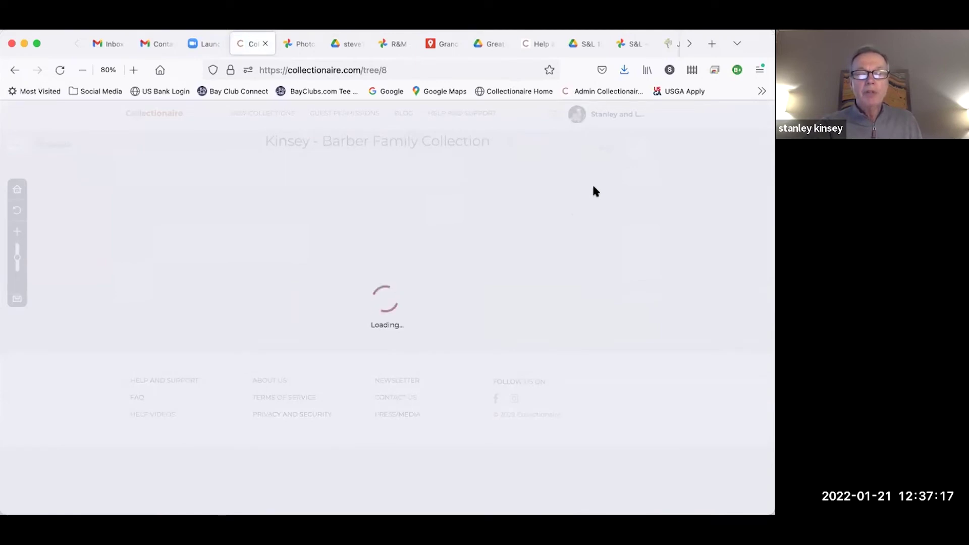
pyautogui.moveTo(557, 180); pyautogui.dragTo(534, 320)
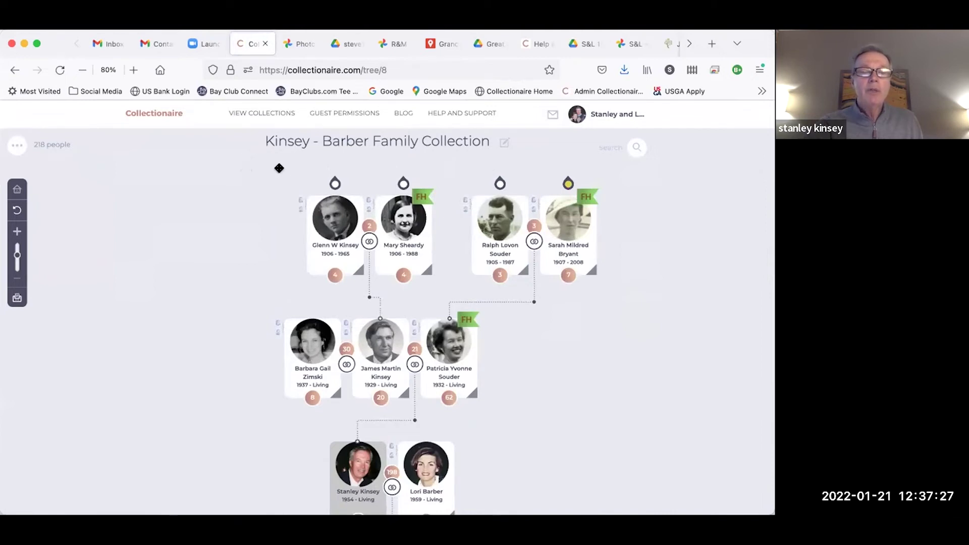
pyautogui.moveTo(284, 177); pyautogui.dragTo(220, 195)
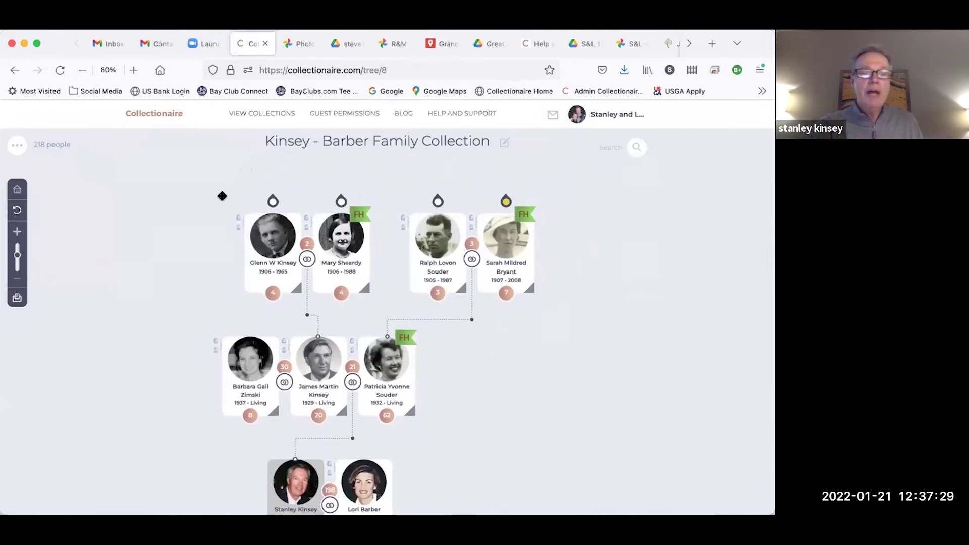
pyautogui.moveTo(329, 115)
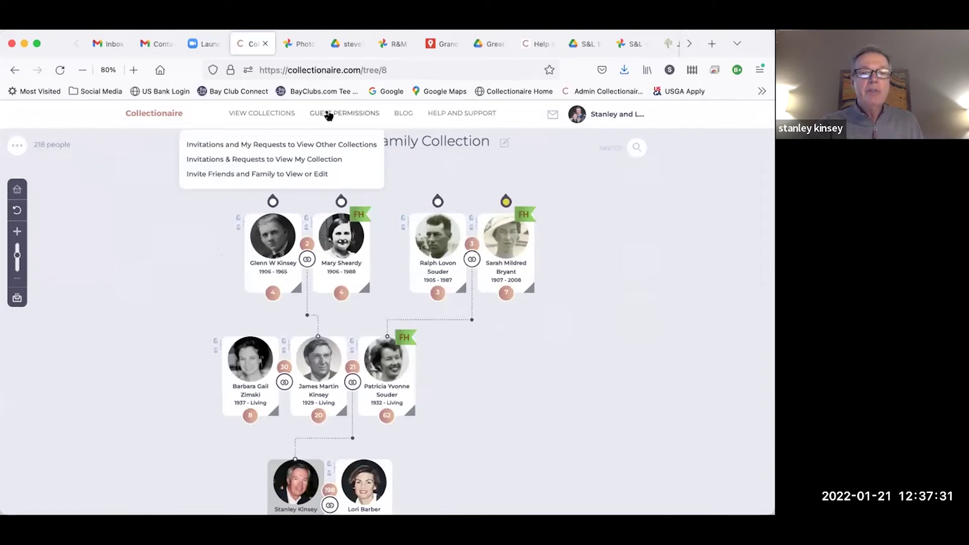
pyautogui.click(307, 163)
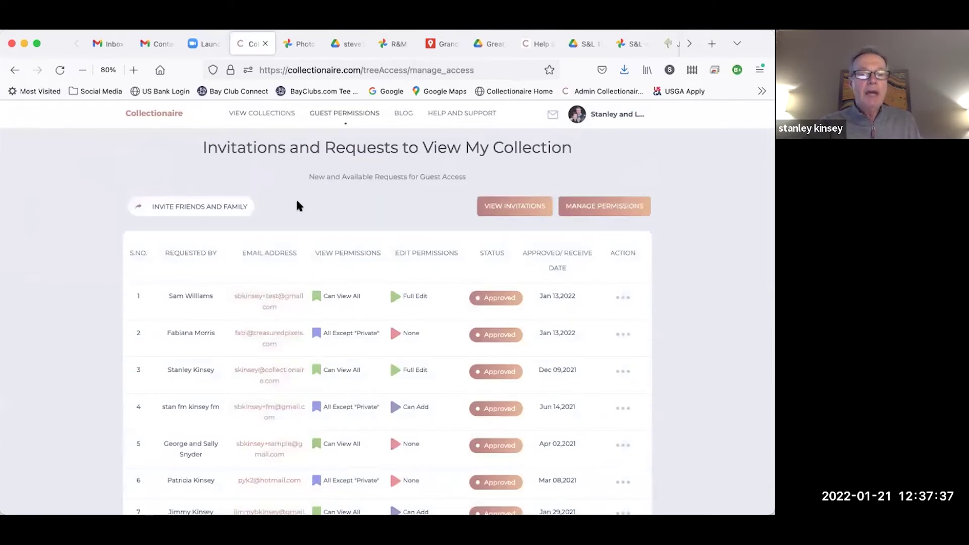
pyautogui.scroll(-5, 298, 202)
pyautogui.scroll(-6, 298, 205)
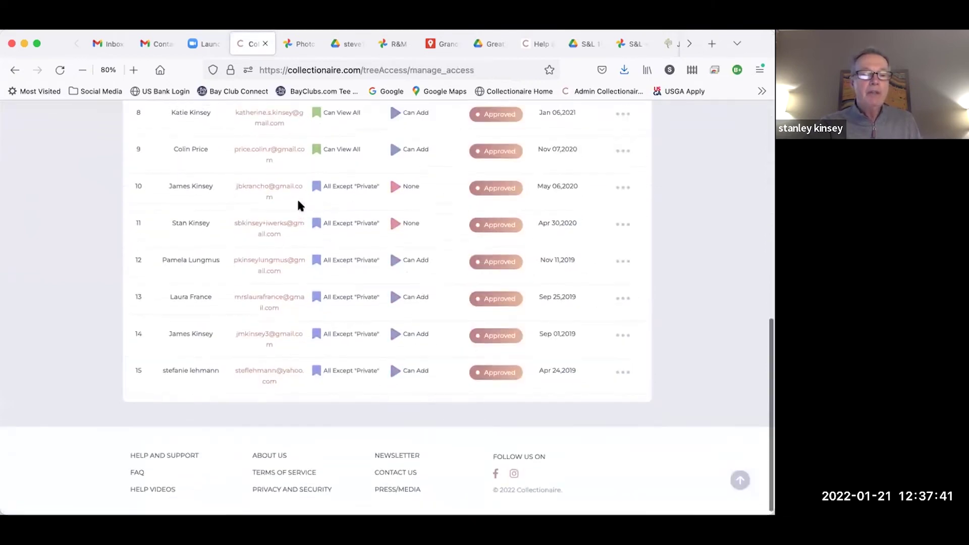
pyautogui.scroll(11, 298, 205)
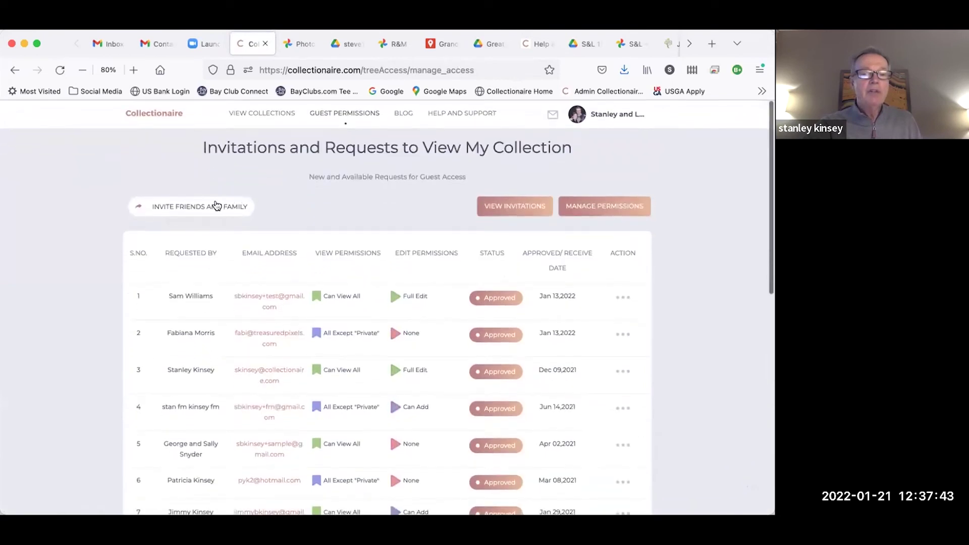
pyautogui.click(214, 206)
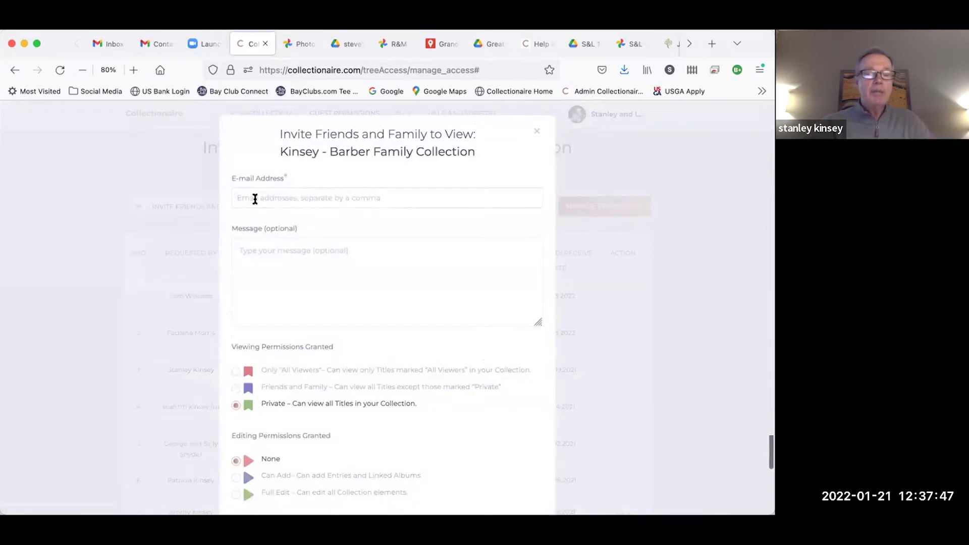
pyautogui.write('sus')
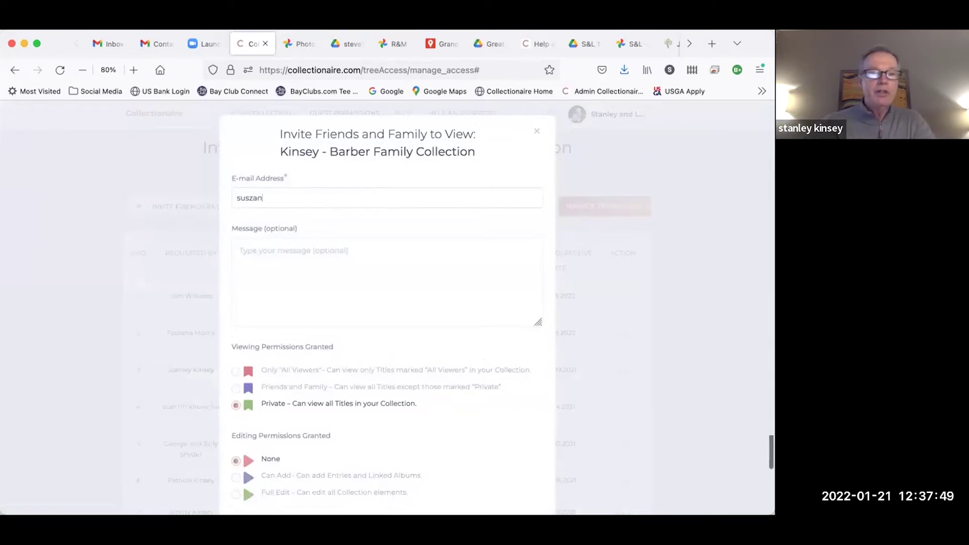
pyautogui.write('zanne')
pyautogui.click(256, 199)
pyautogui.write('n')
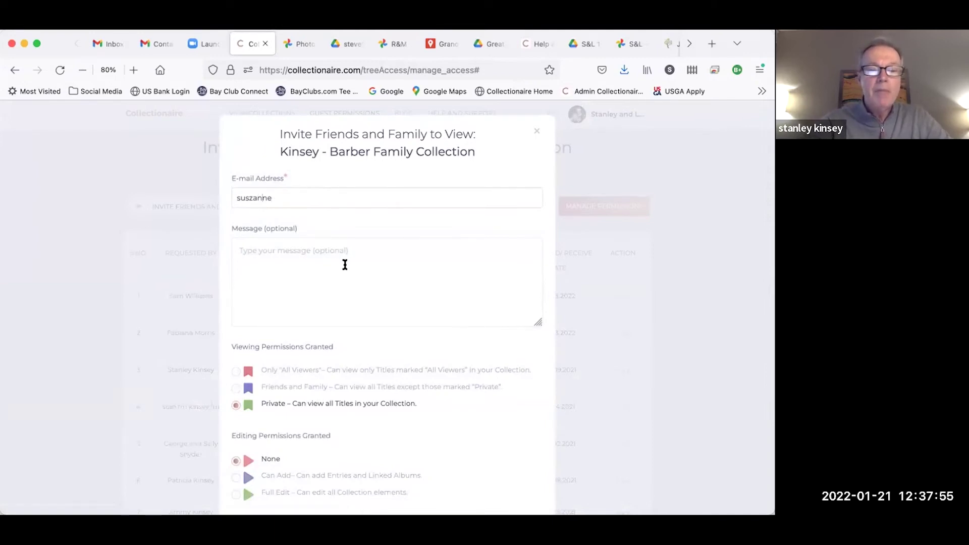
pyautogui.scroll(-2, 188, 279)
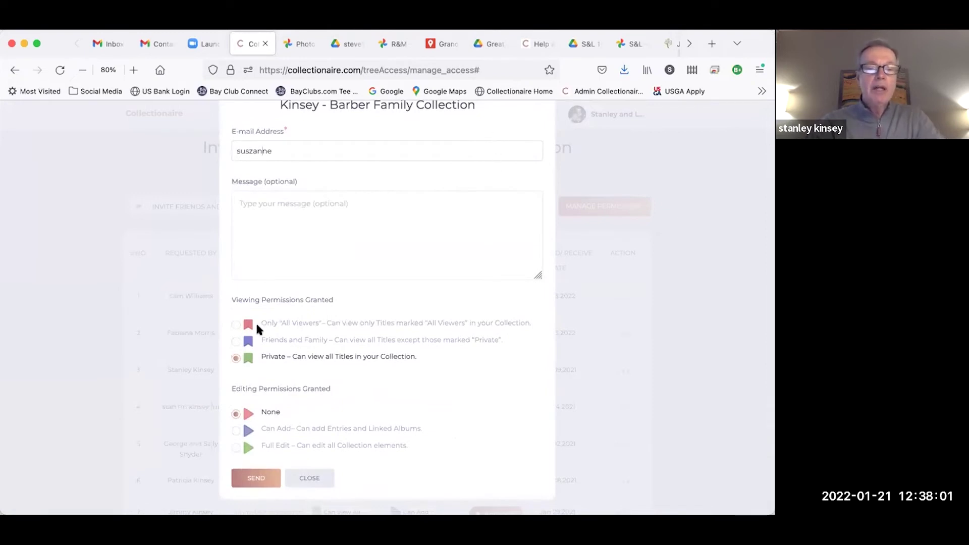
pyautogui.click(235, 343)
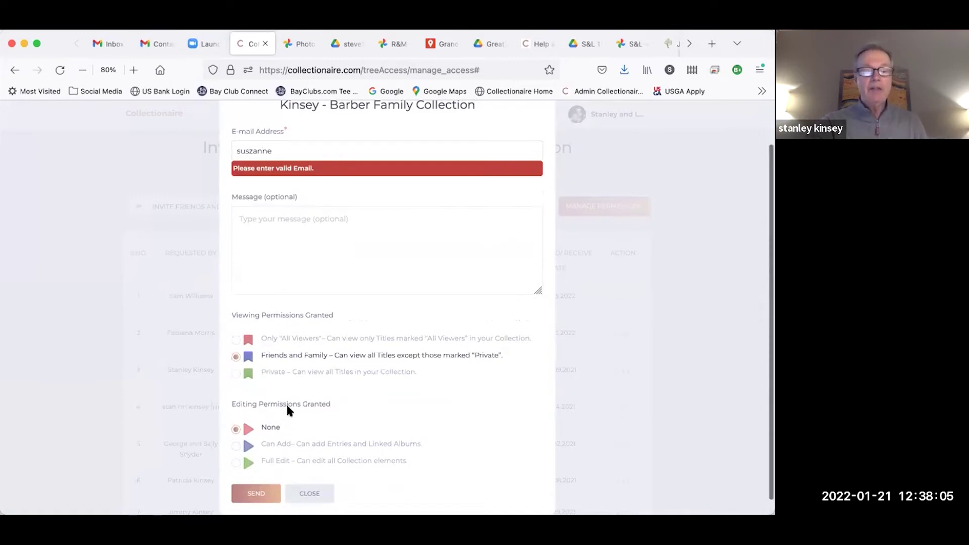
pyautogui.click(236, 446)
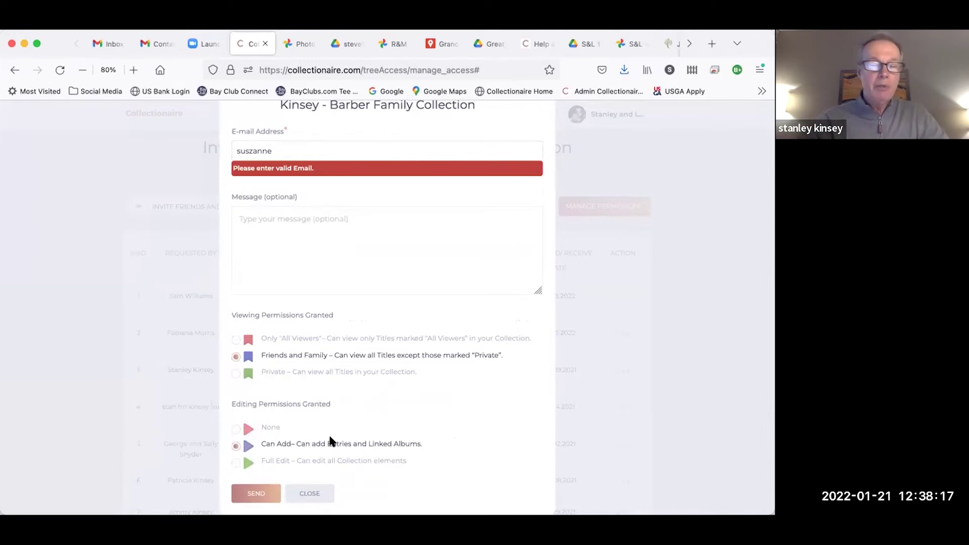
pyautogui.click(236, 464)
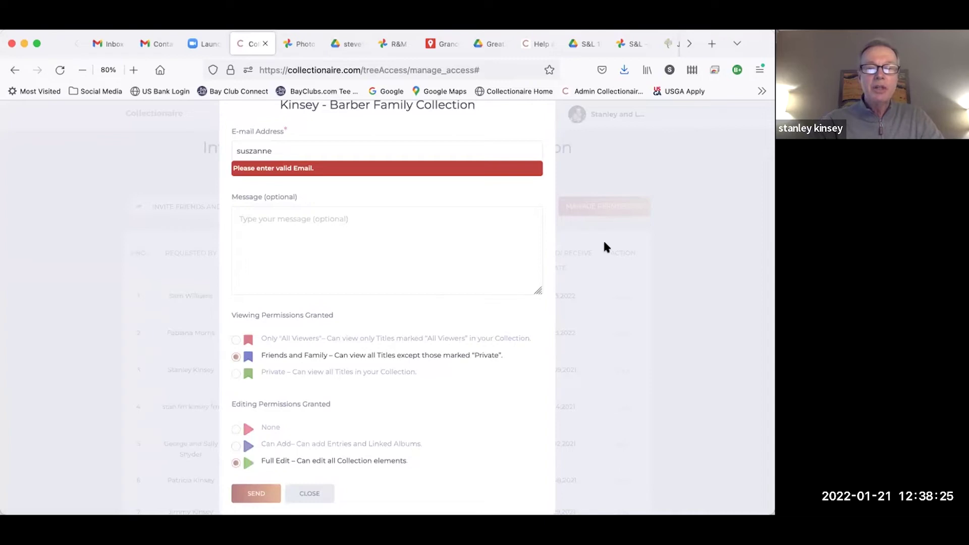
pyautogui.scroll(2, 135, 220)
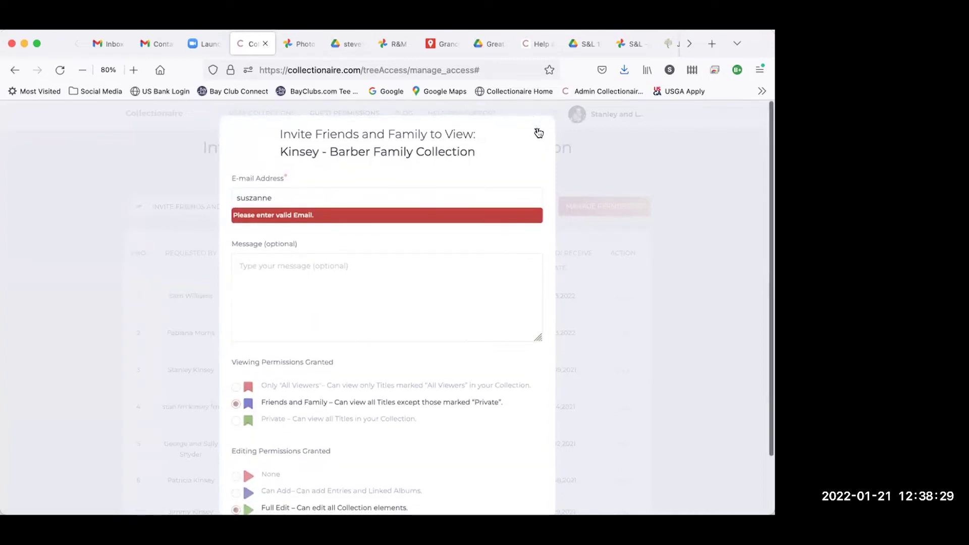
pyautogui.scroll(-3, 607, 232)
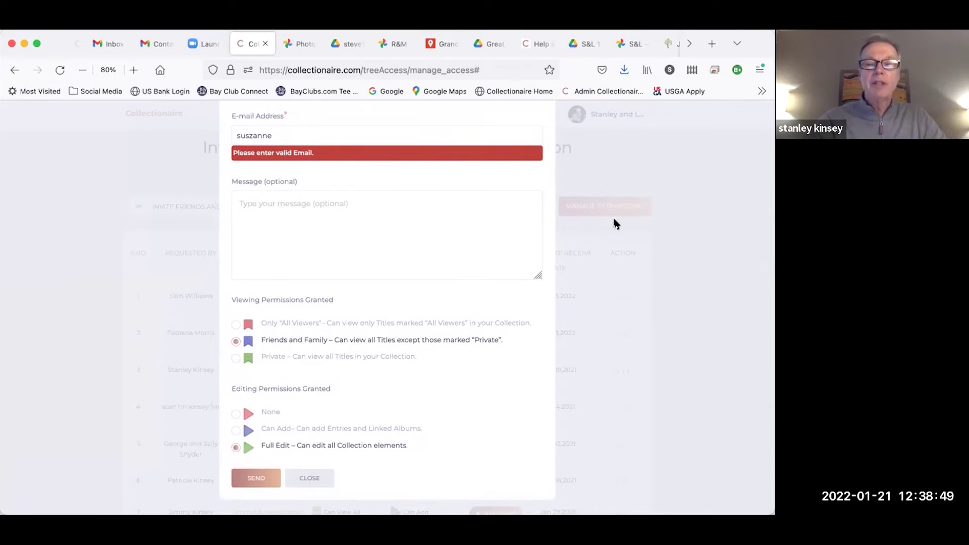
pyautogui.scroll(3, 610, 149)
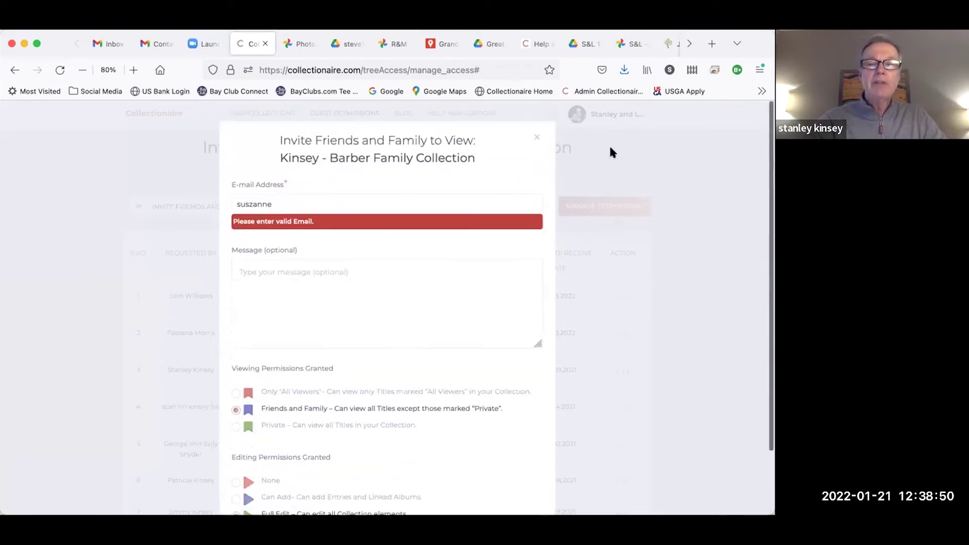
pyautogui.click(536, 131)
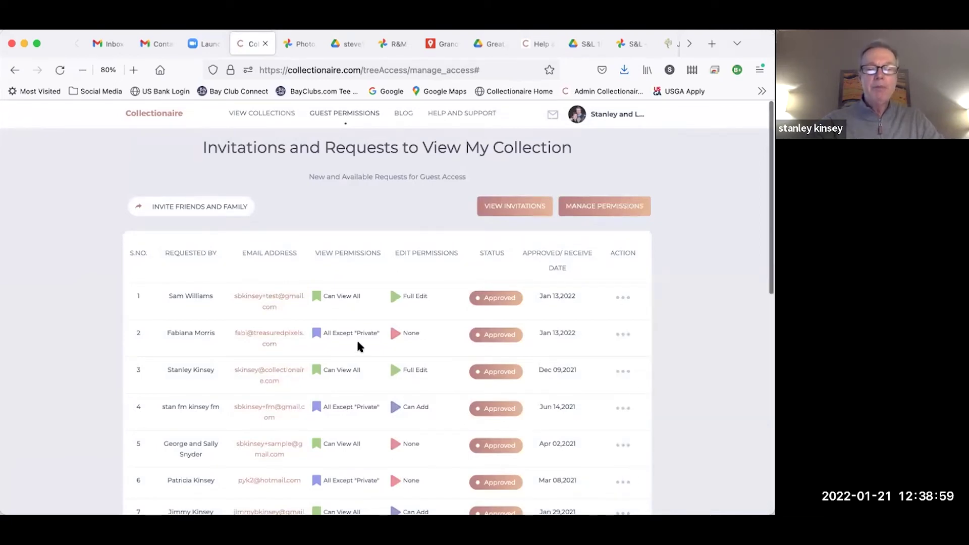
pyautogui.scroll(-3, 356, 338)
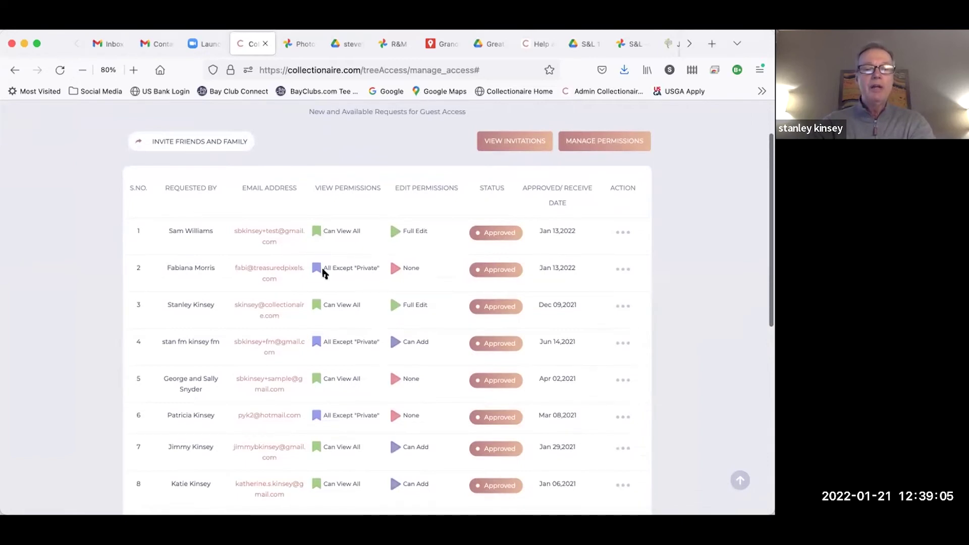
pyautogui.scroll(-5, 325, 294)
pyautogui.scroll(-2, 326, 298)
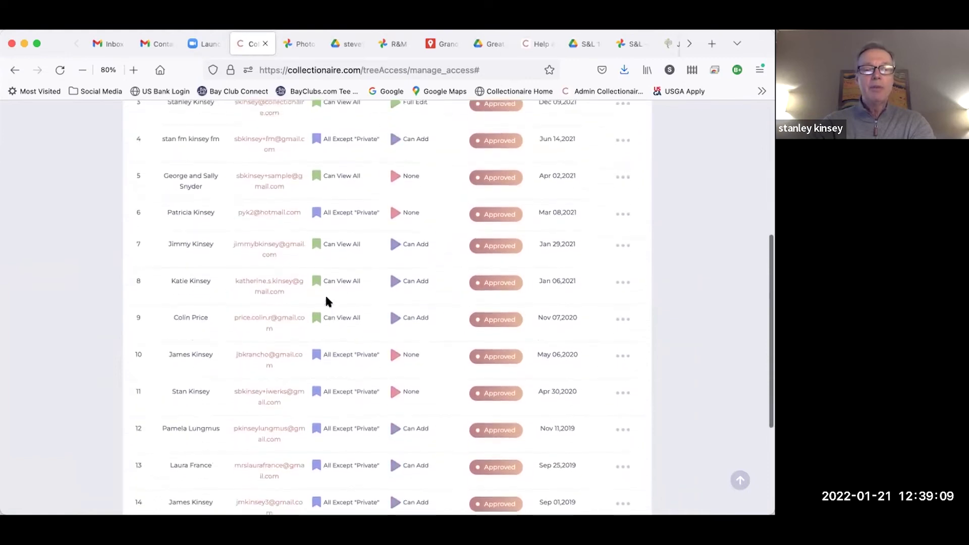
pyautogui.scroll(8, 422, 243)
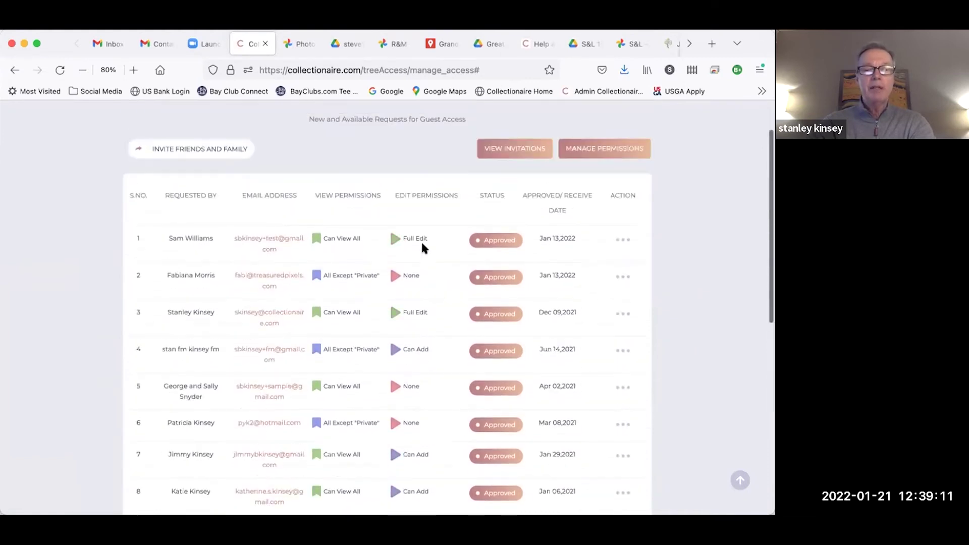
pyautogui.scroll(-2, 422, 243)
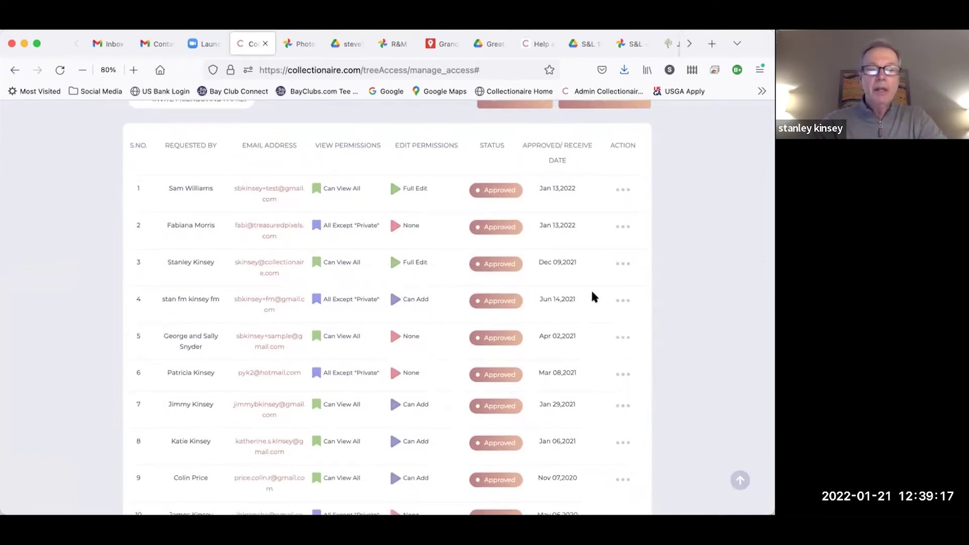
# Set the row 4 guest's editing permission to None and save.
pyautogui.click(623, 300)
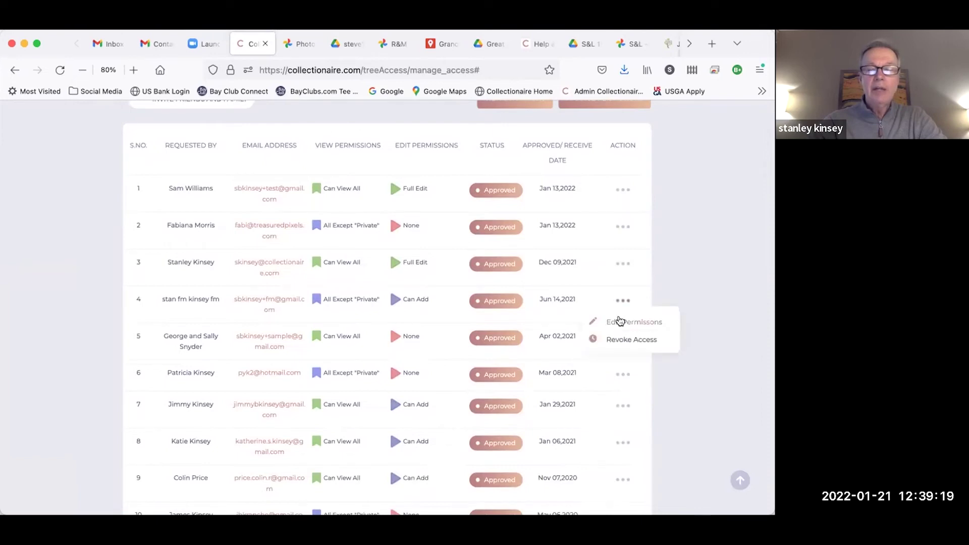
pyautogui.click(620, 321)
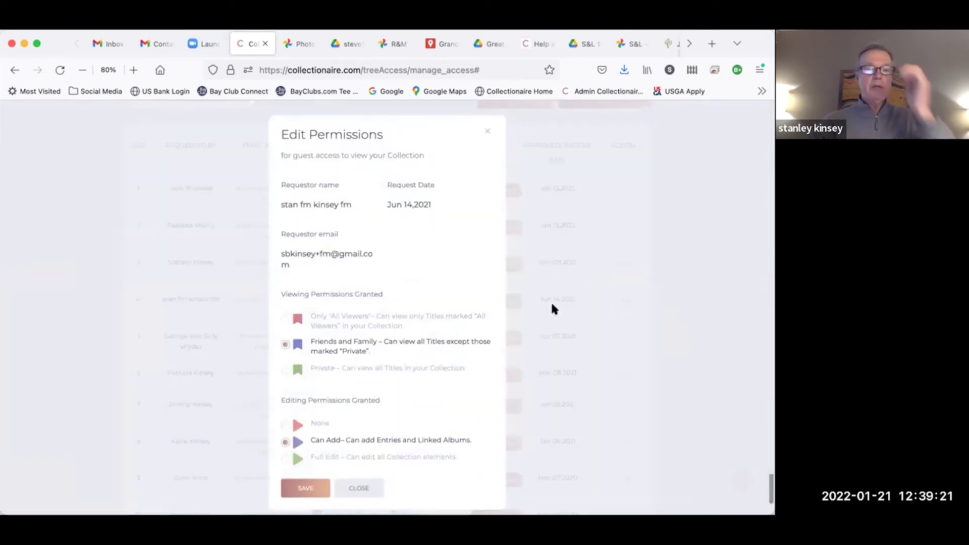
pyautogui.click(286, 416)
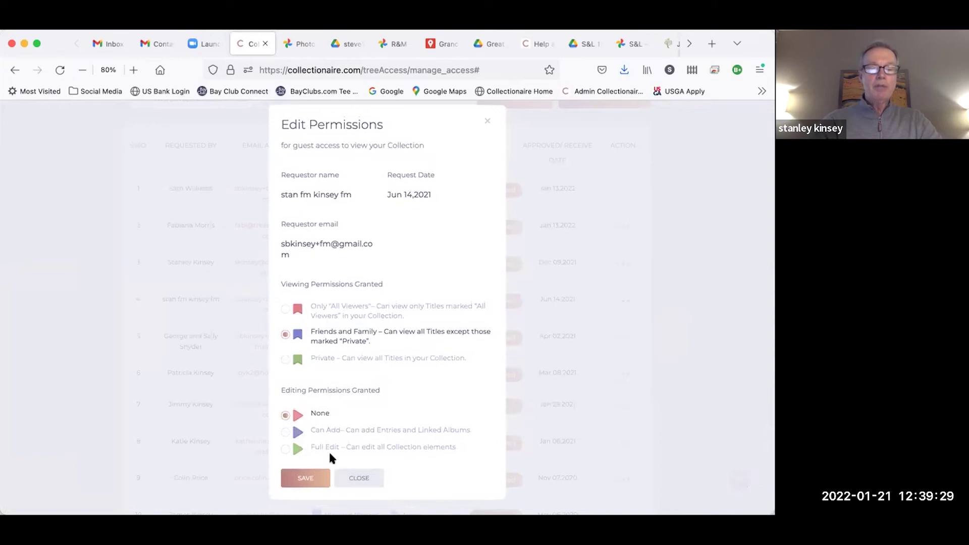
pyautogui.click(315, 476)
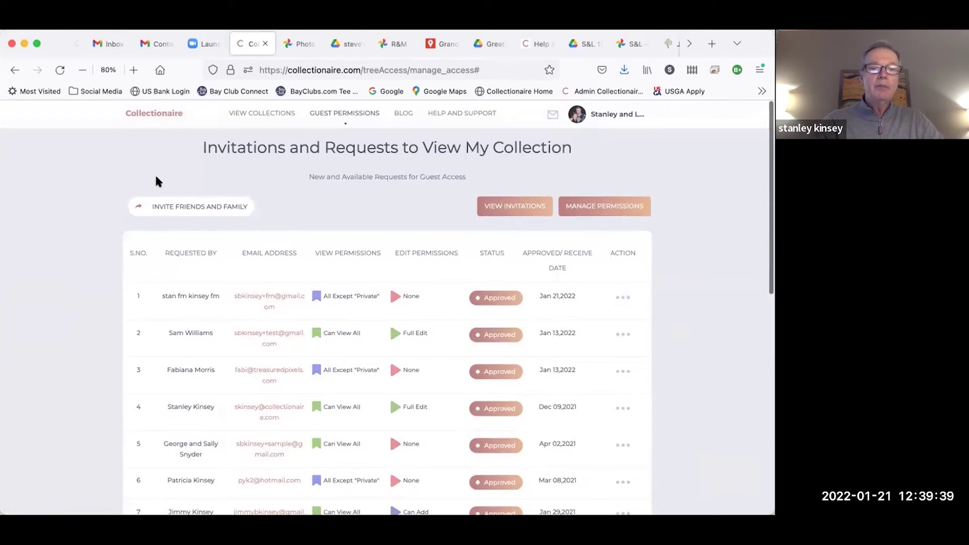
# Go to VIEW COLLECTIONS and open the Kinsey - Barber Family Collection tree of 218 people.
pyautogui.scroll(-1, 380, 207)
pyautogui.scroll(1, 379, 207)
pyautogui.scroll(-5, 378, 205)
pyautogui.scroll(5, 378, 204)
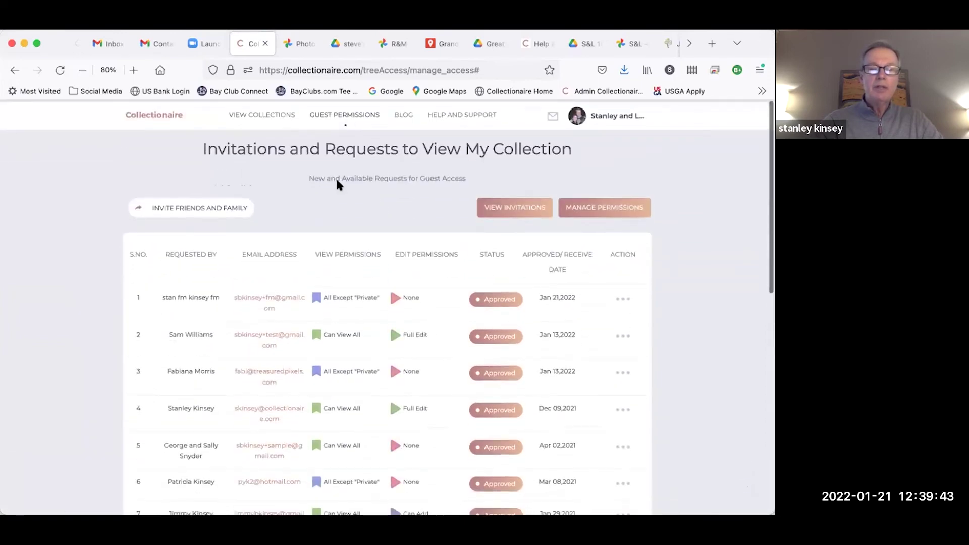
pyautogui.click(269, 114)
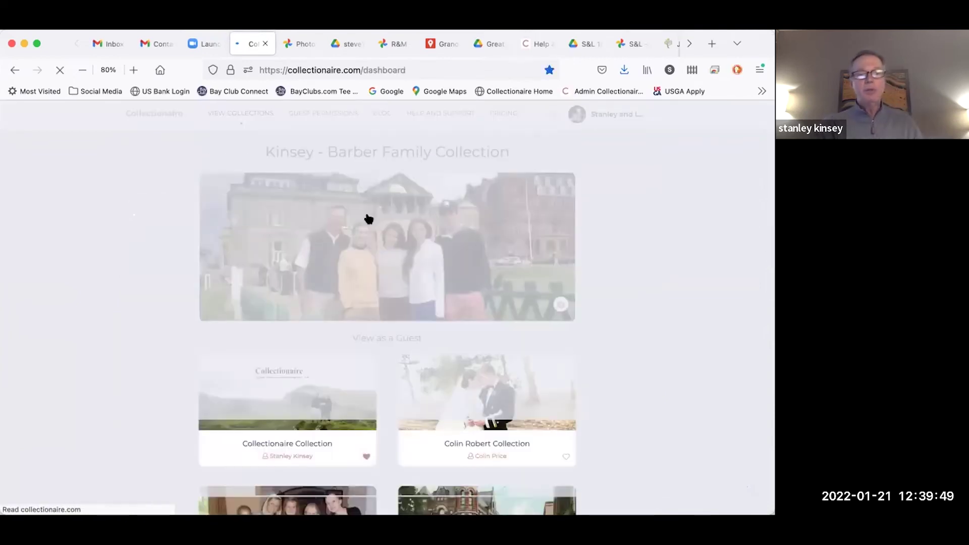
pyautogui.click(368, 218)
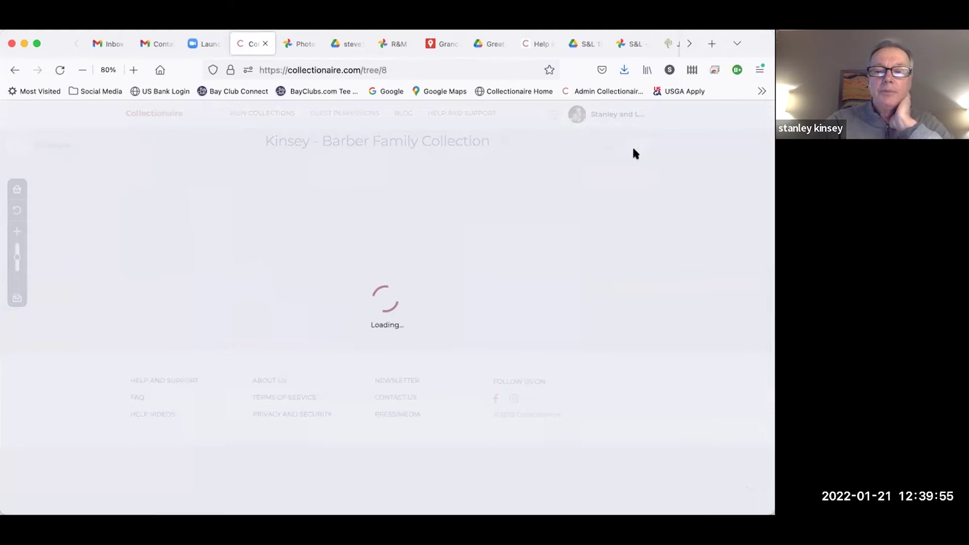
pyautogui.moveTo(634, 153)
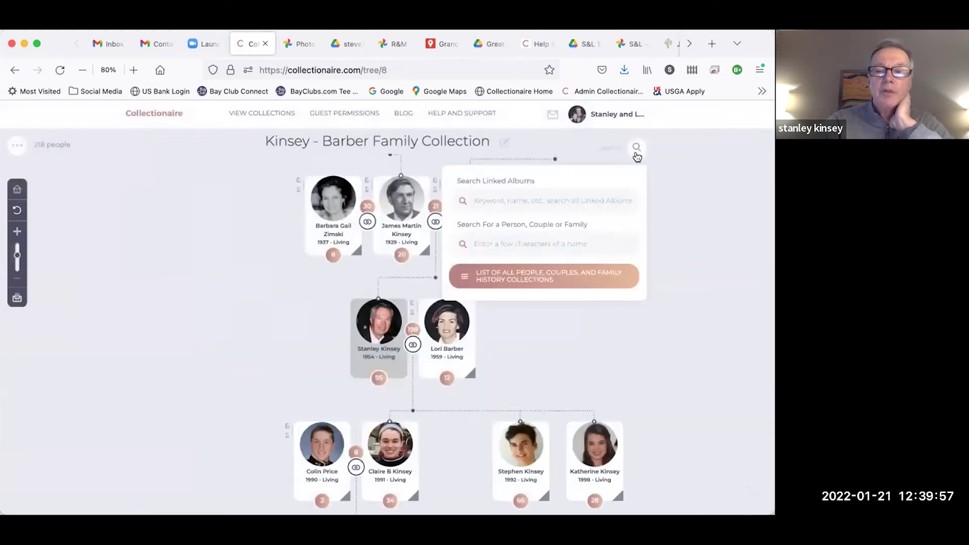
# Pick a couple from the list of all people, couples and family history collections and jump to them.
pyautogui.click(566, 275)
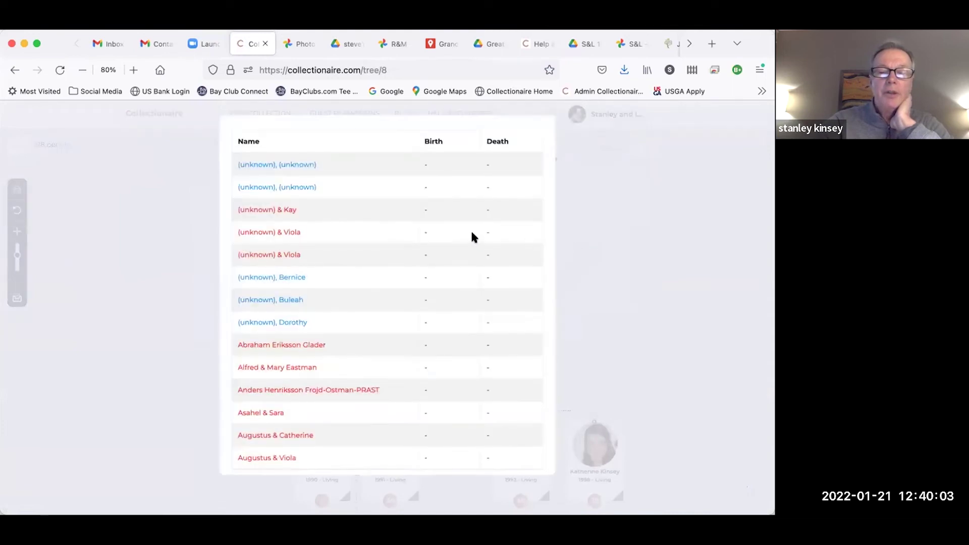
pyautogui.scroll(-3, 472, 233)
pyautogui.scroll(-5, 473, 237)
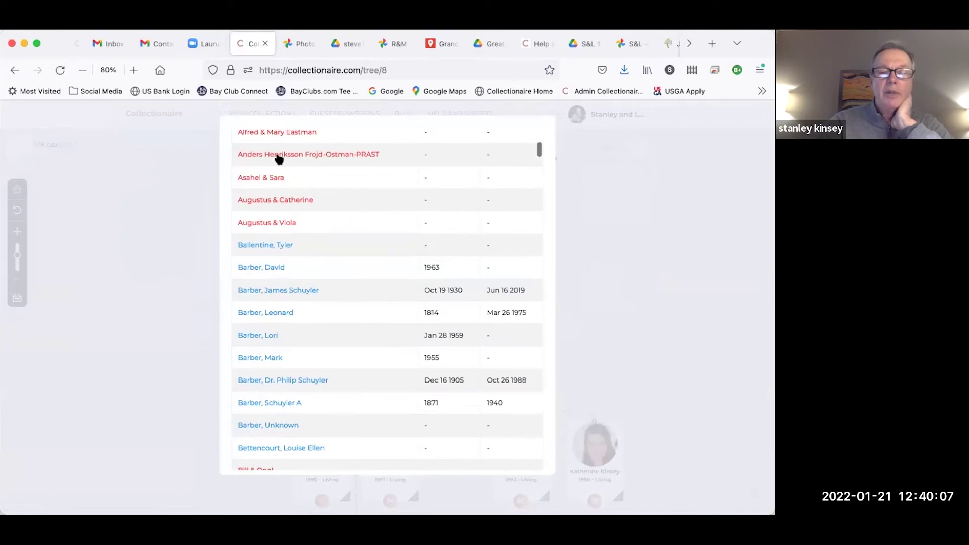
pyautogui.scroll(-6, 309, 280)
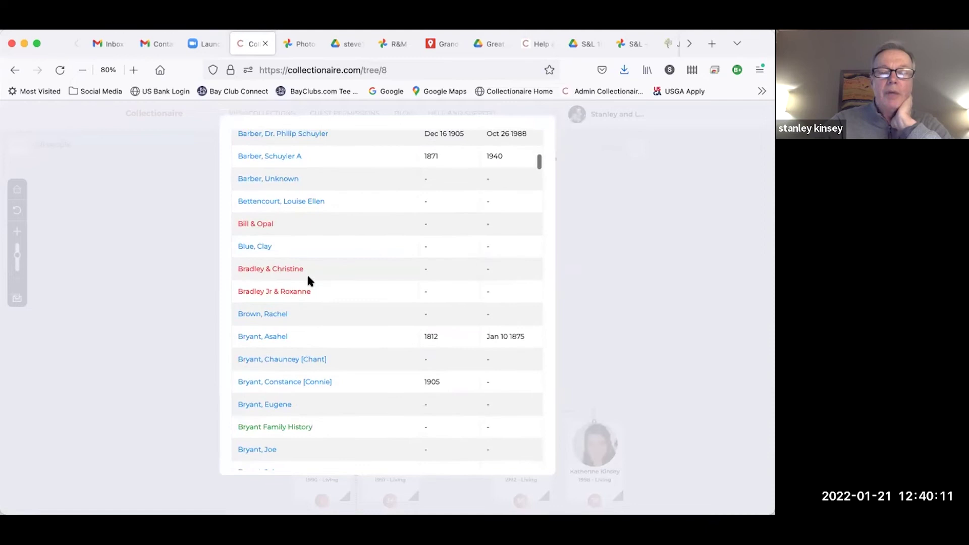
pyautogui.click(277, 271)
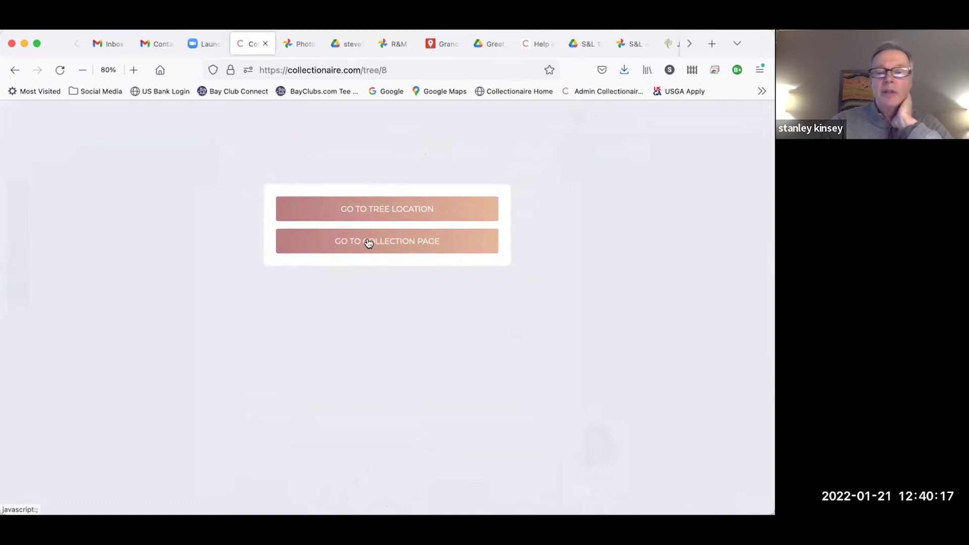
pyautogui.click(367, 209)
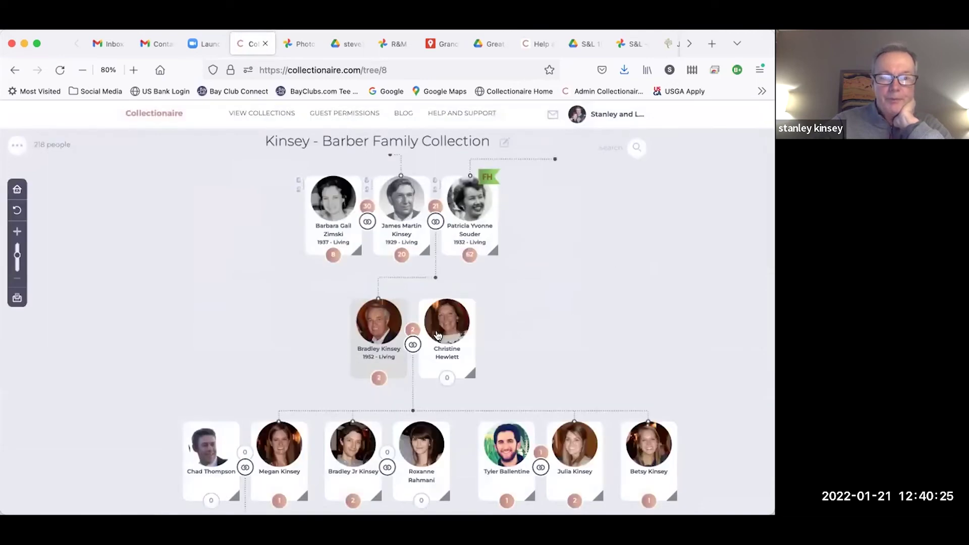
# Zoom out and shift the tree left to show the couple's parents, children, spouses and grandchild.
pyautogui.scroll(-3, 558, 288)
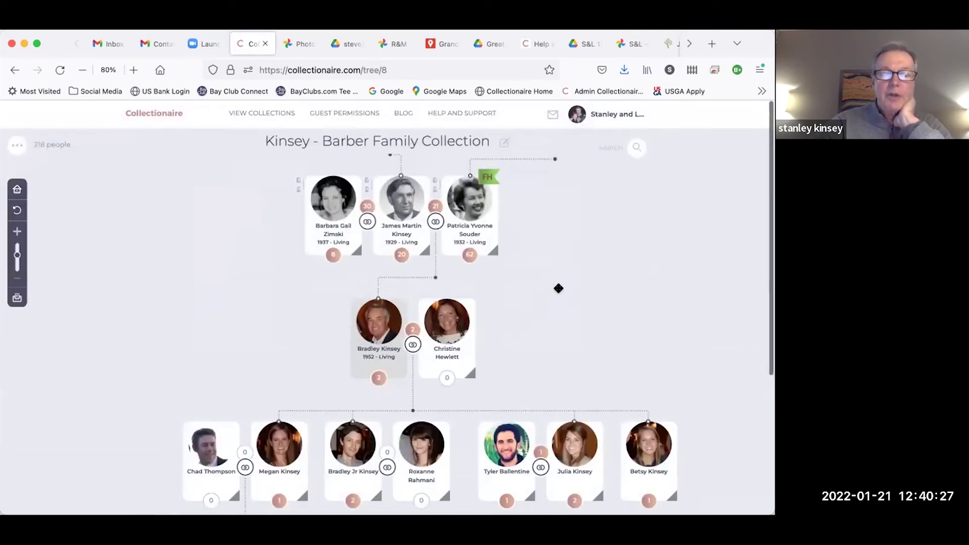
pyautogui.scroll(-2, 558, 288)
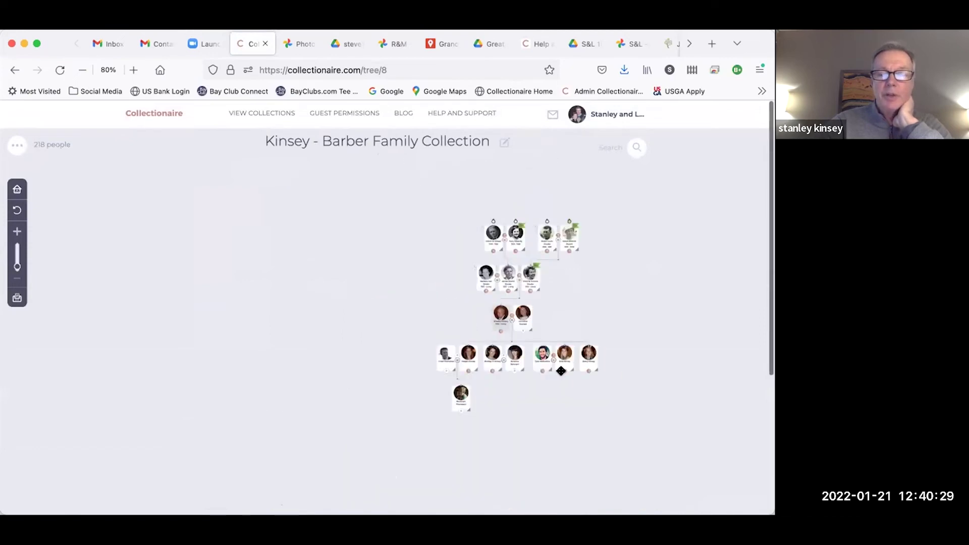
pyautogui.scroll(3, 591, 295)
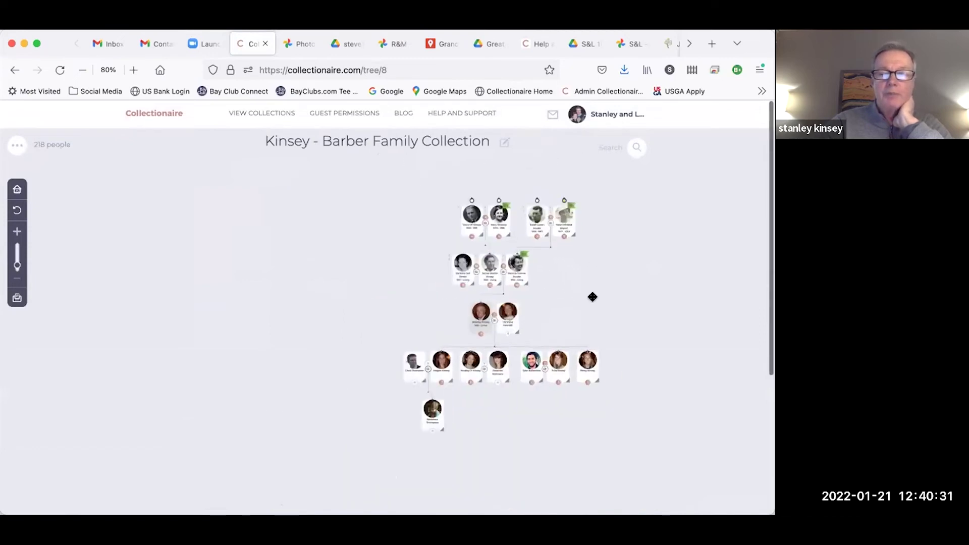
pyautogui.moveTo(516, 253); pyautogui.dragTo(459, 247)
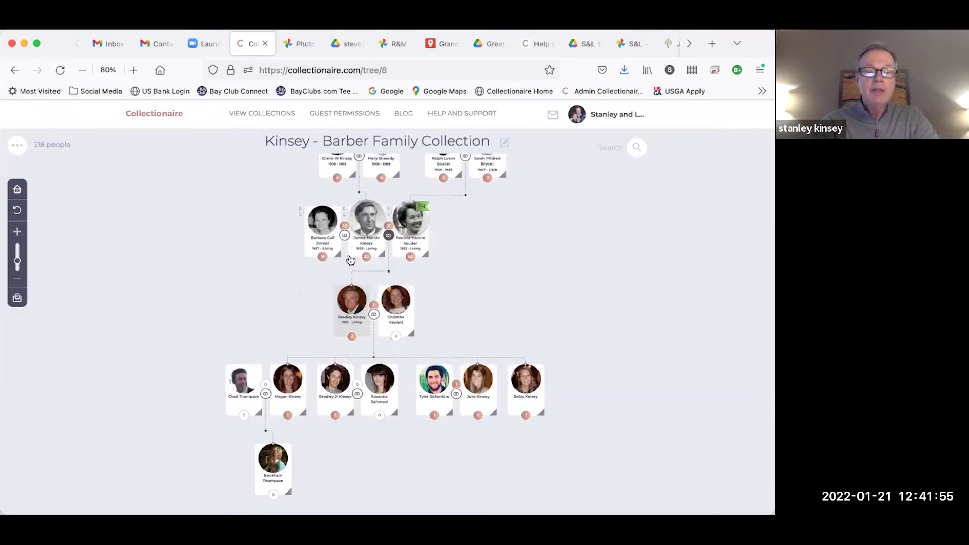
# Zoom the Kinsey - Barber tree in so the couple's person cards are readable.
pyautogui.click(17, 231)
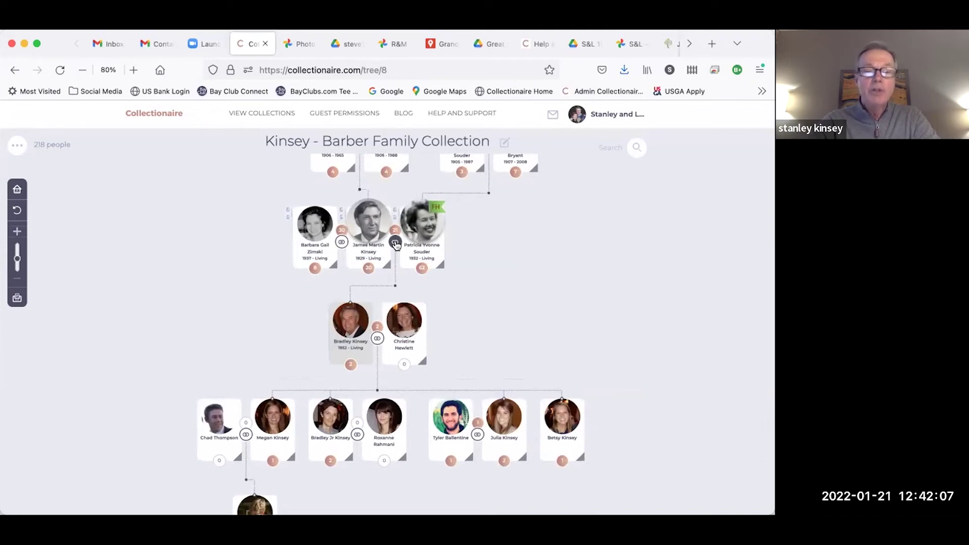
pyautogui.click(395, 243)
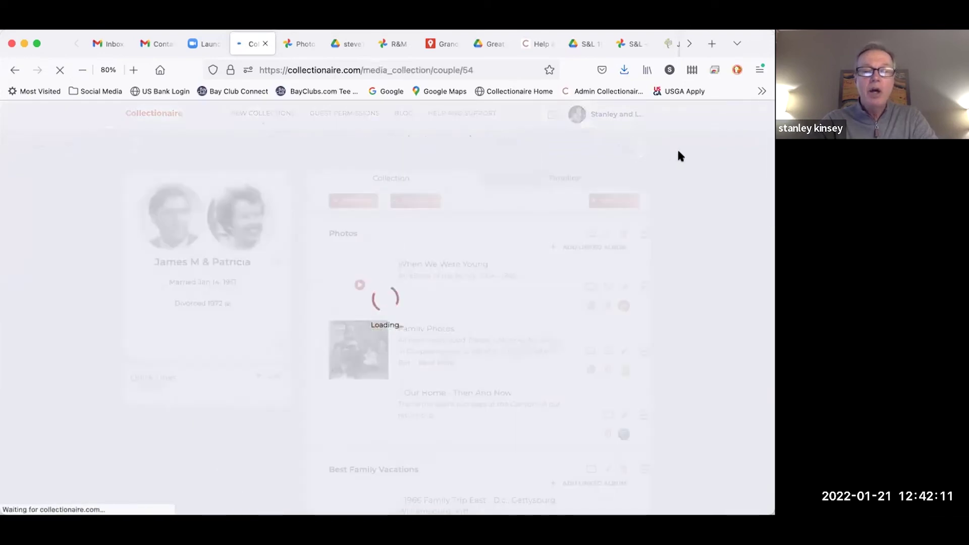
pyautogui.scroll(-3, 678, 155)
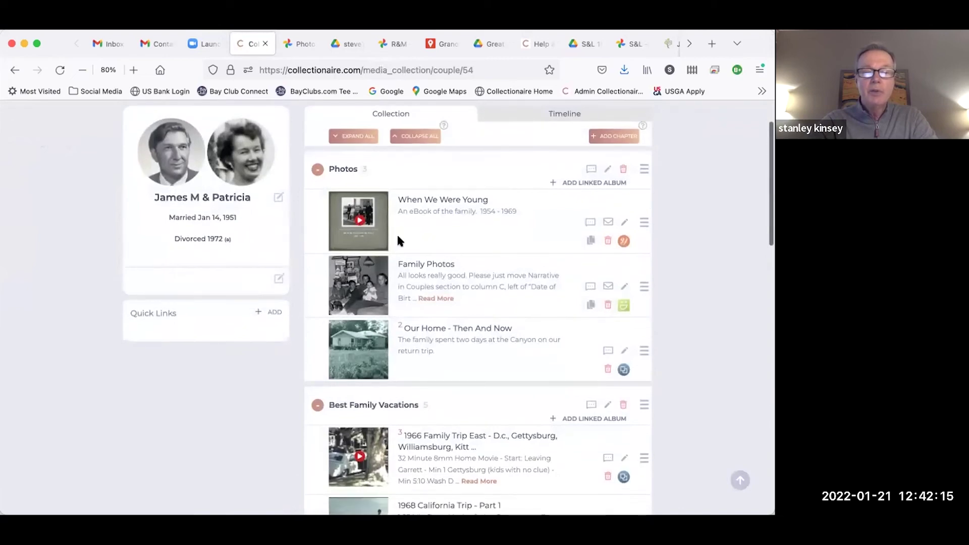
pyautogui.scroll(-3, 447, 313)
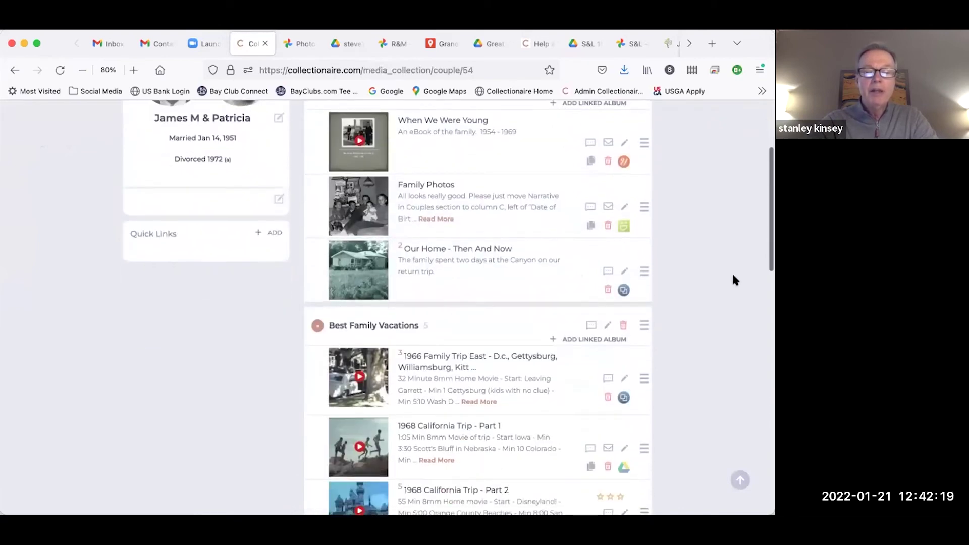
pyautogui.scroll(-8, 732, 272)
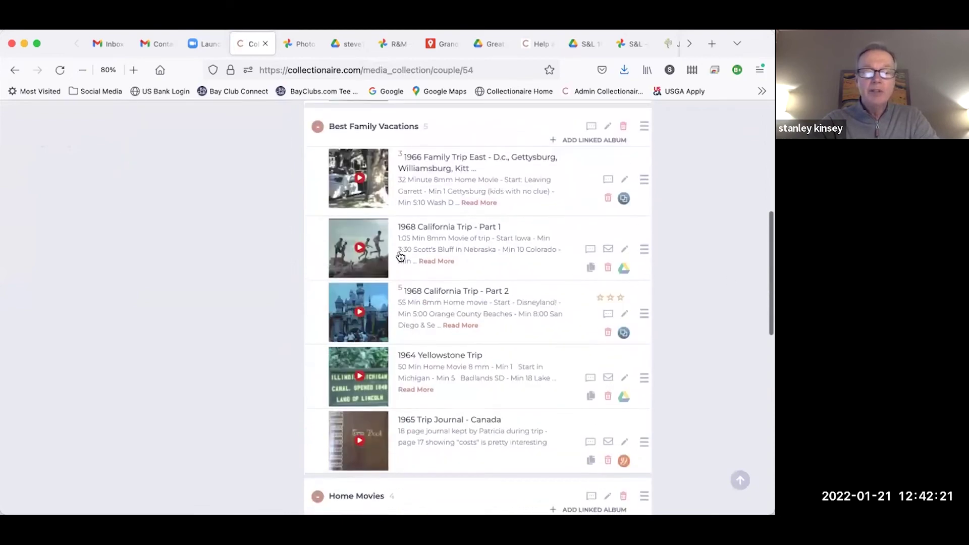
pyautogui.scroll(-2, 400, 256)
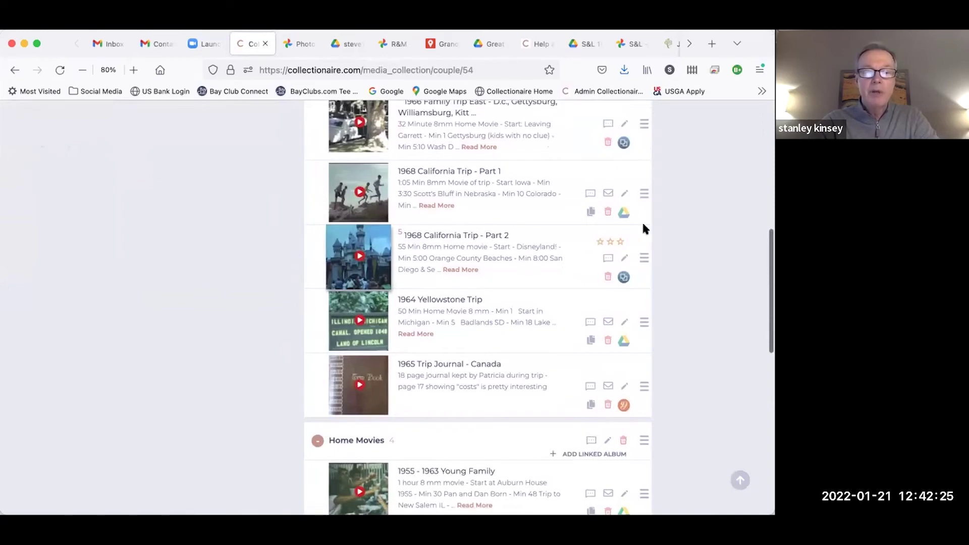
pyautogui.scroll(12, 692, 223)
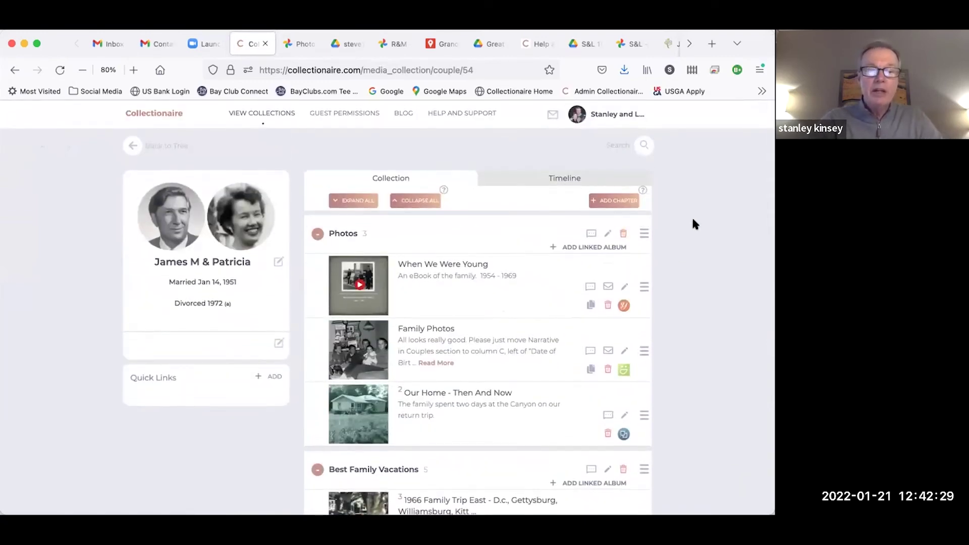
pyautogui.scroll(-3, 694, 223)
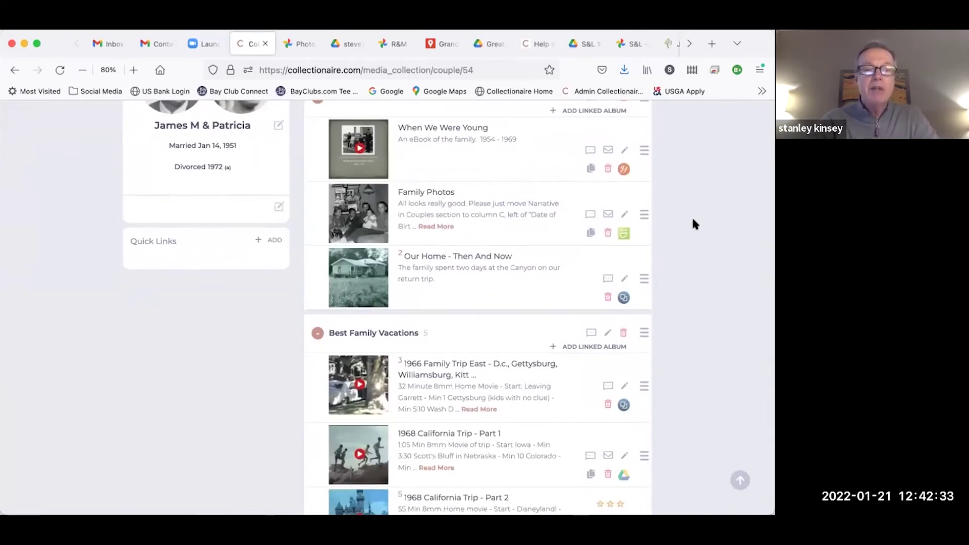
pyautogui.scroll(3, 694, 224)
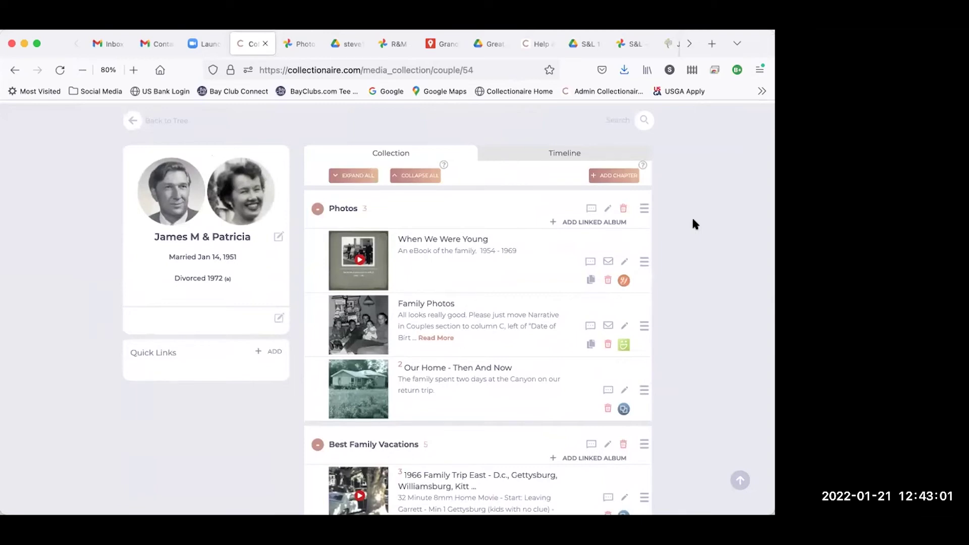
pyautogui.click(132, 120)
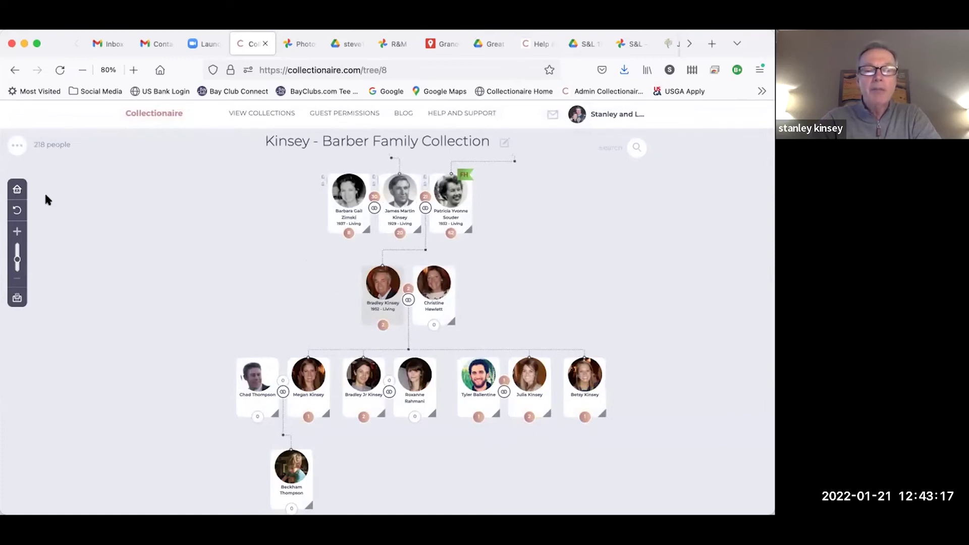
# Recentre the tree, glance at another family's guest collection, then open the Kinsey - Barber tree.
pyautogui.click(17, 190)
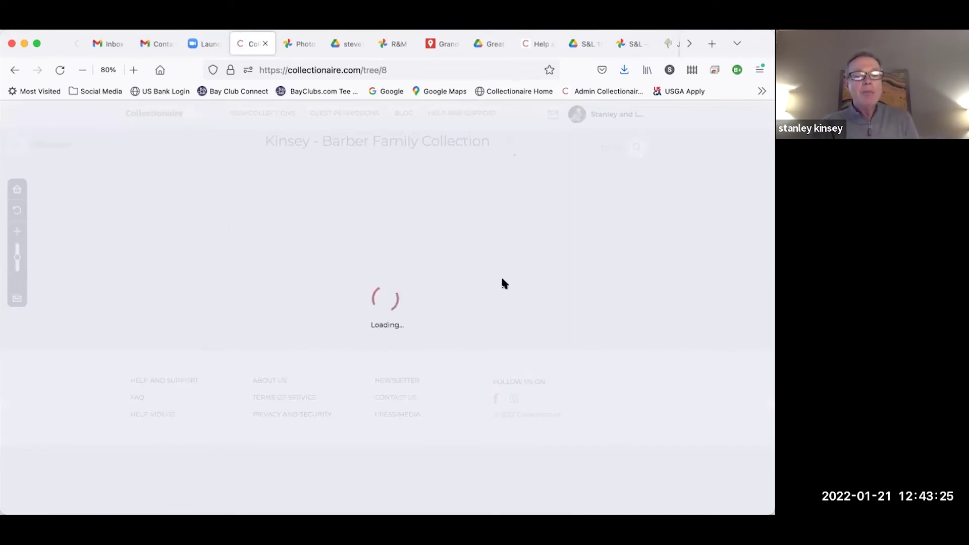
pyautogui.moveTo(501, 279); pyautogui.dragTo(504, 205)
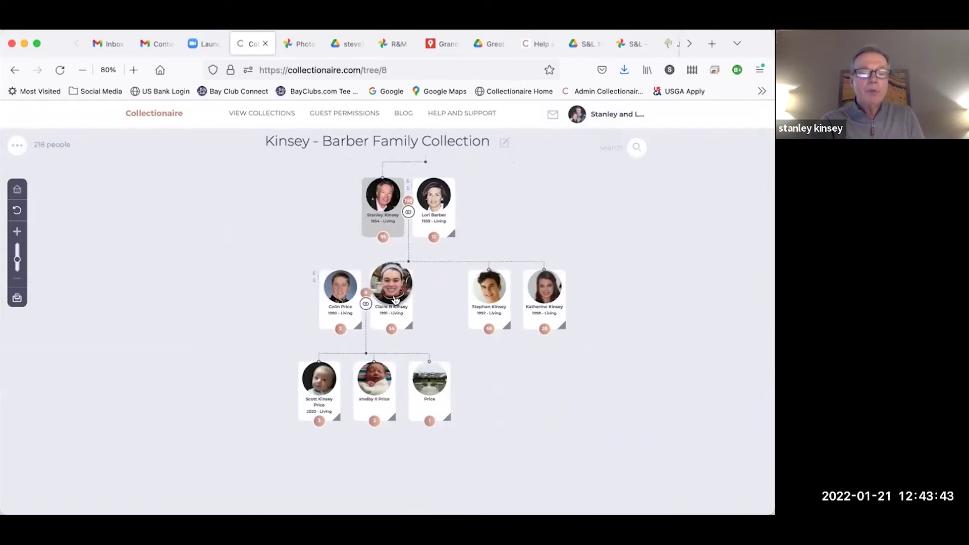
pyautogui.click(258, 112)
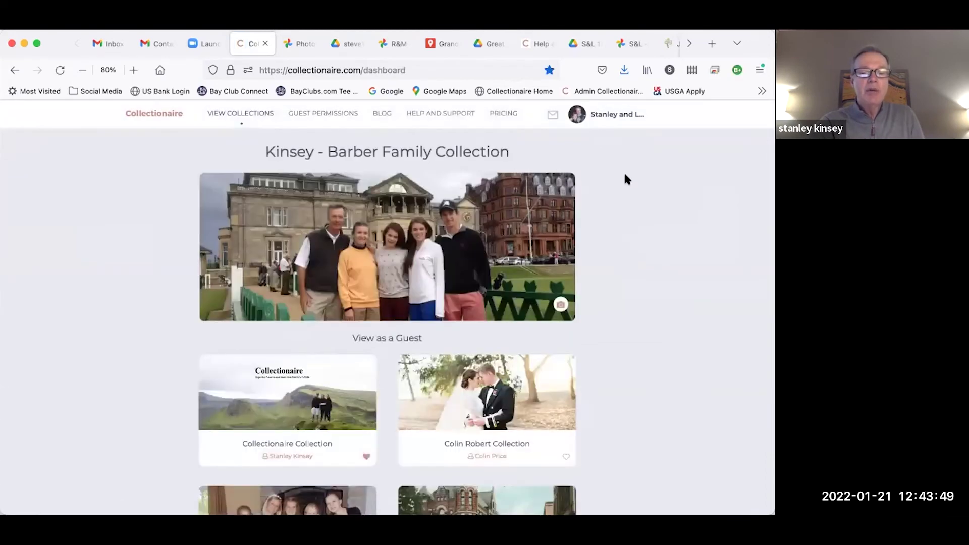
pyautogui.scroll(-2, 626, 179)
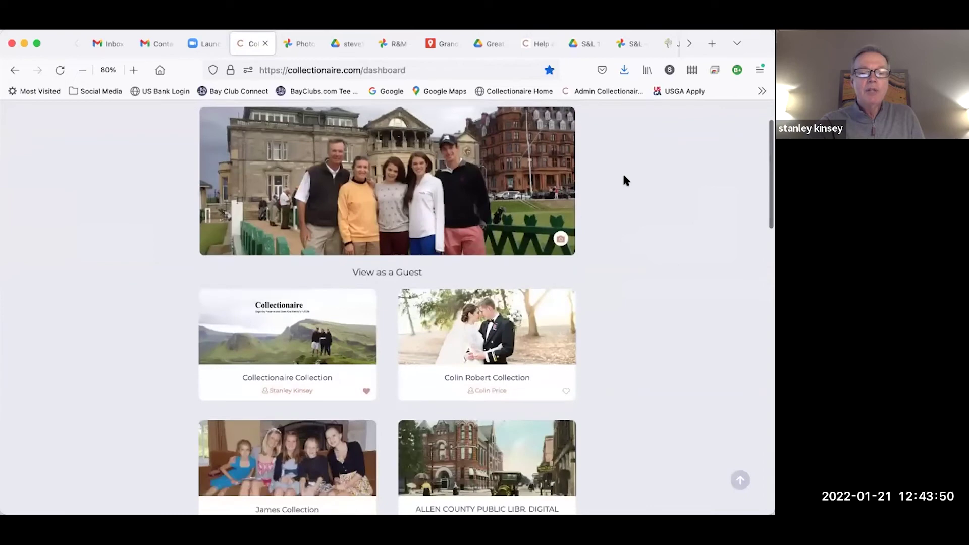
pyautogui.click(485, 349)
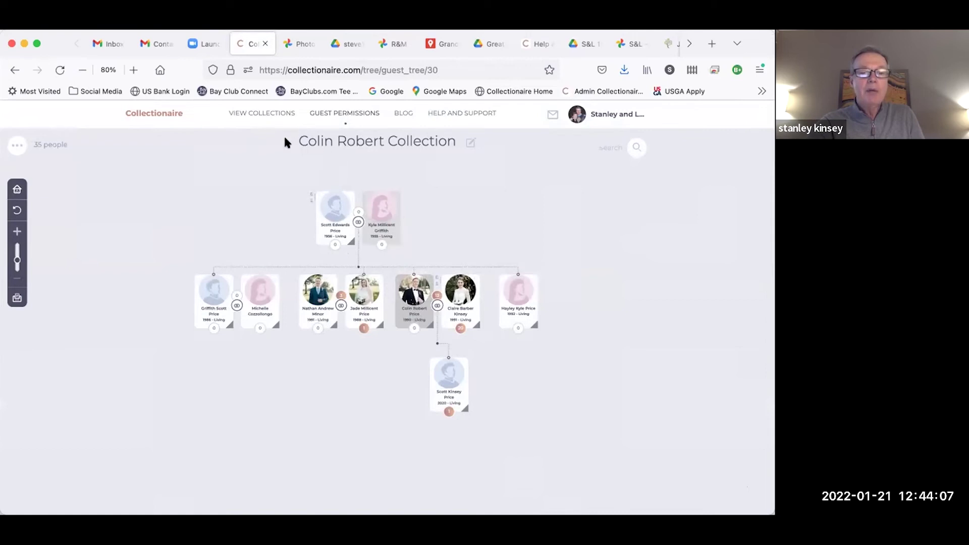
pyautogui.click(279, 114)
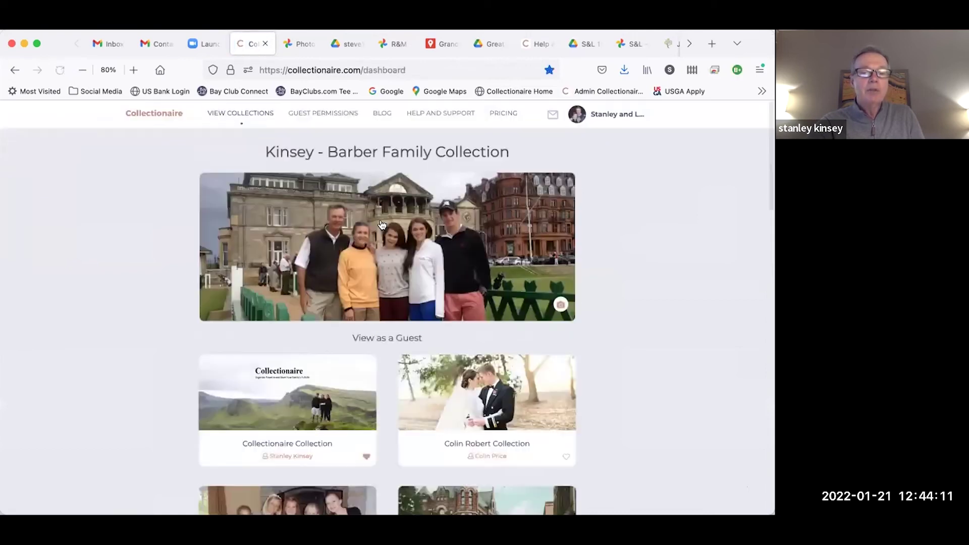
pyautogui.click(381, 224)
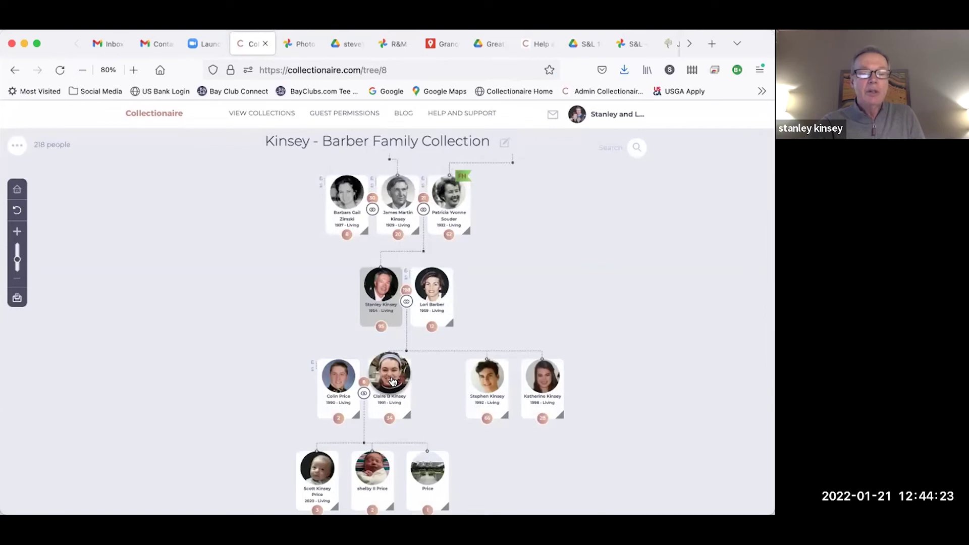
pyautogui.click(362, 393)
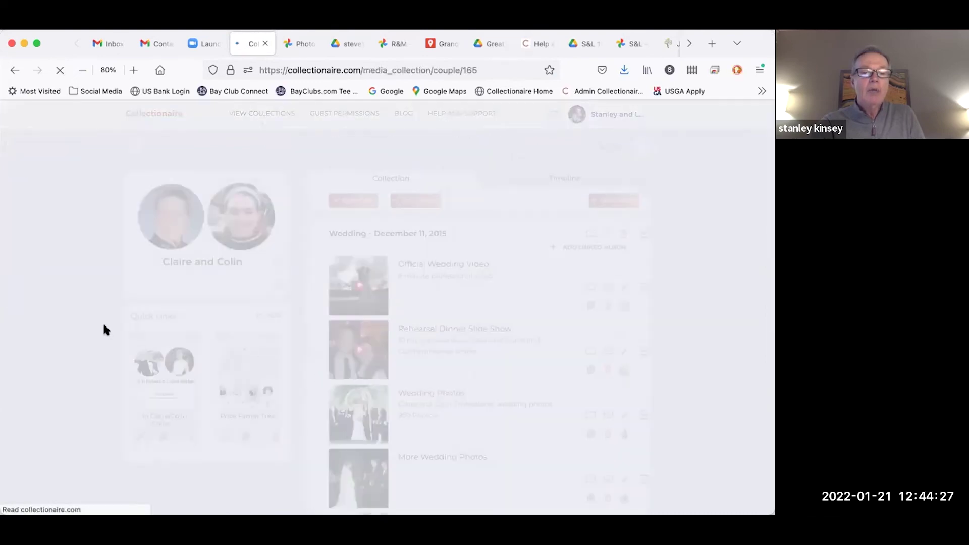
pyautogui.scroll(-2, 101, 361)
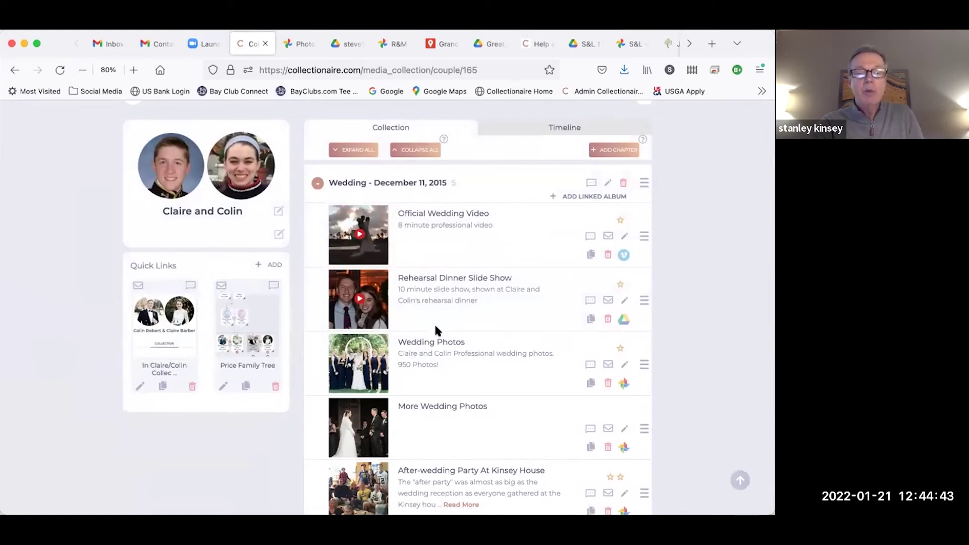
pyautogui.scroll(-3, 435, 329)
pyautogui.scroll(4, 437, 335)
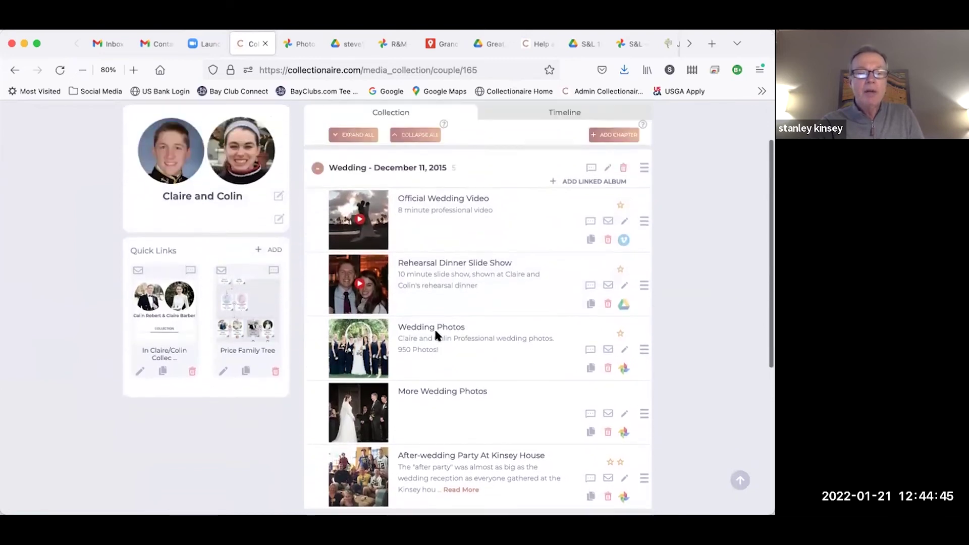
pyautogui.scroll(-4, 436, 335)
pyautogui.scroll(-2, 435, 335)
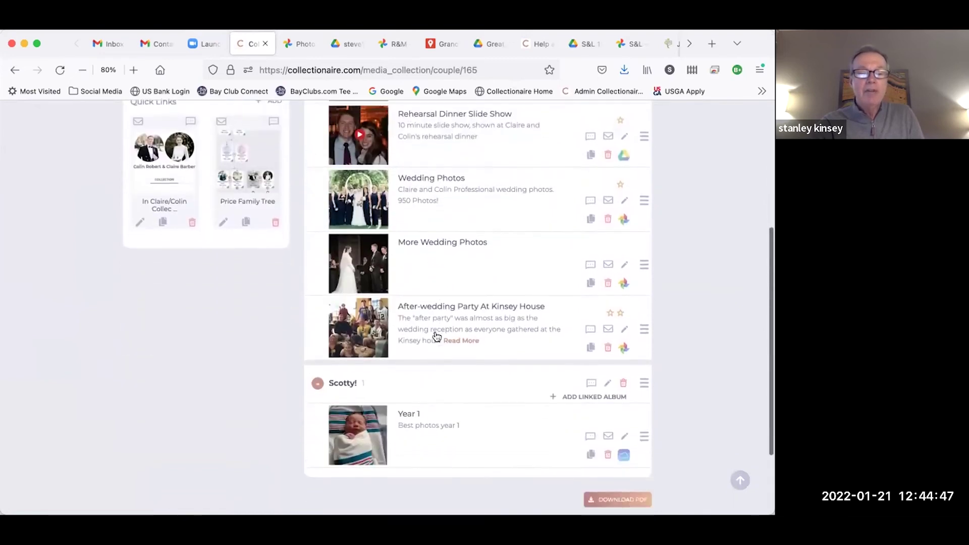
pyautogui.scroll(4, 435, 335)
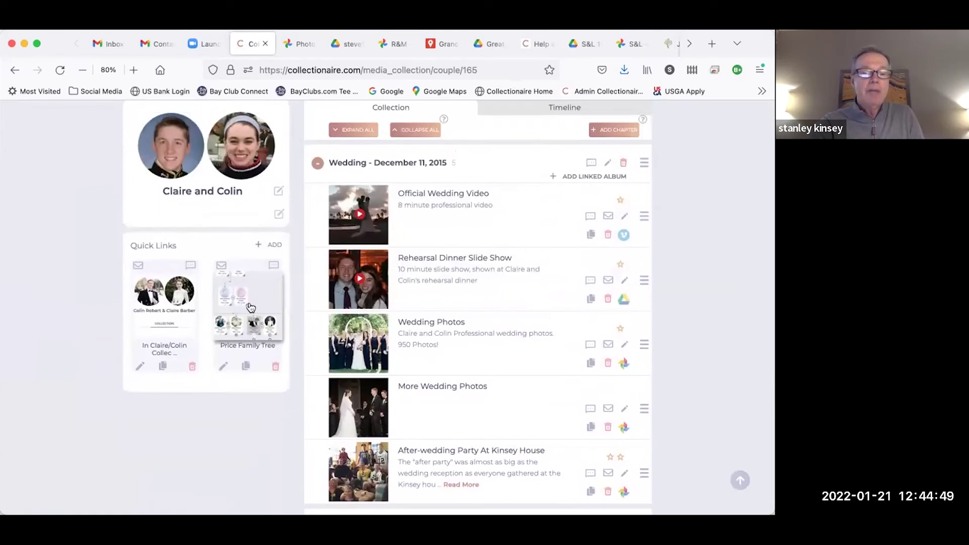
pyautogui.click(250, 305)
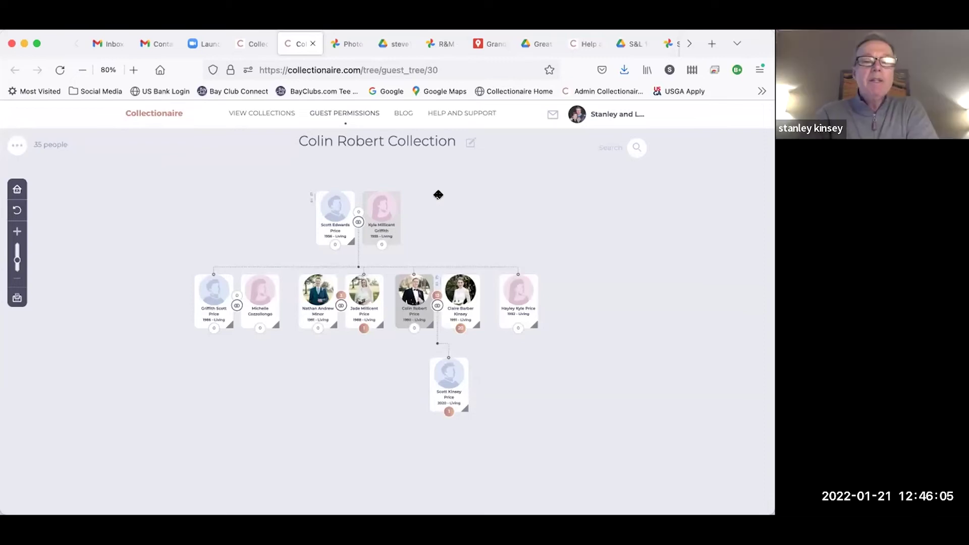
pyautogui.click(275, 113)
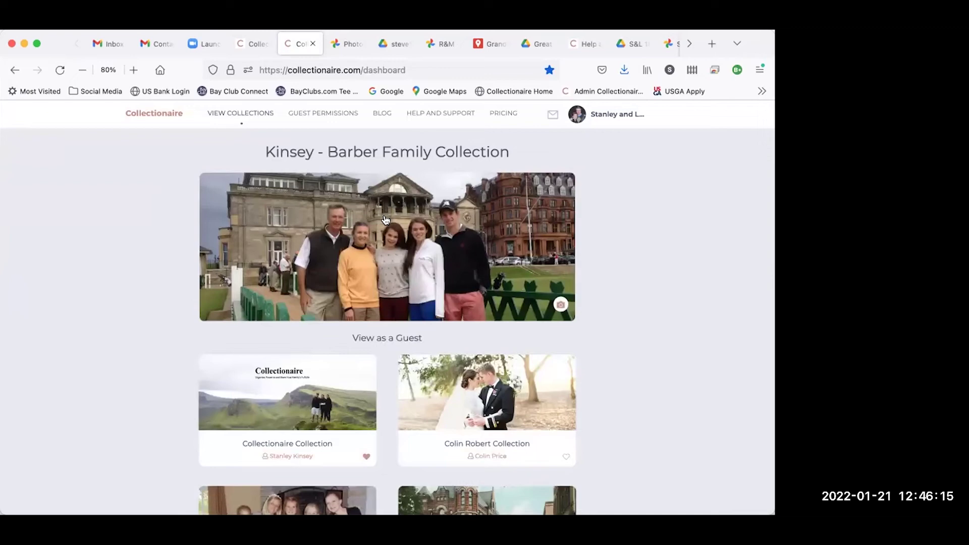
pyautogui.click(385, 220)
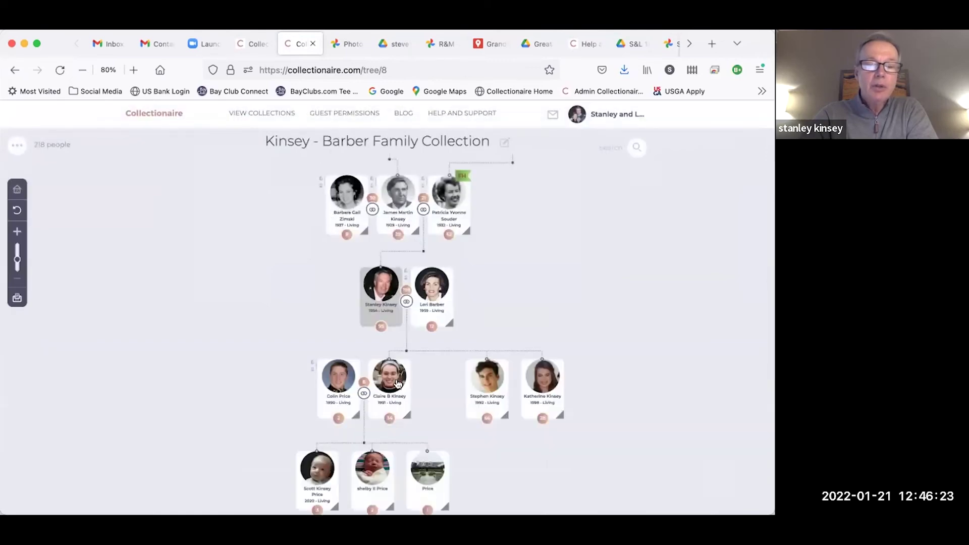
pyautogui.click(395, 384)
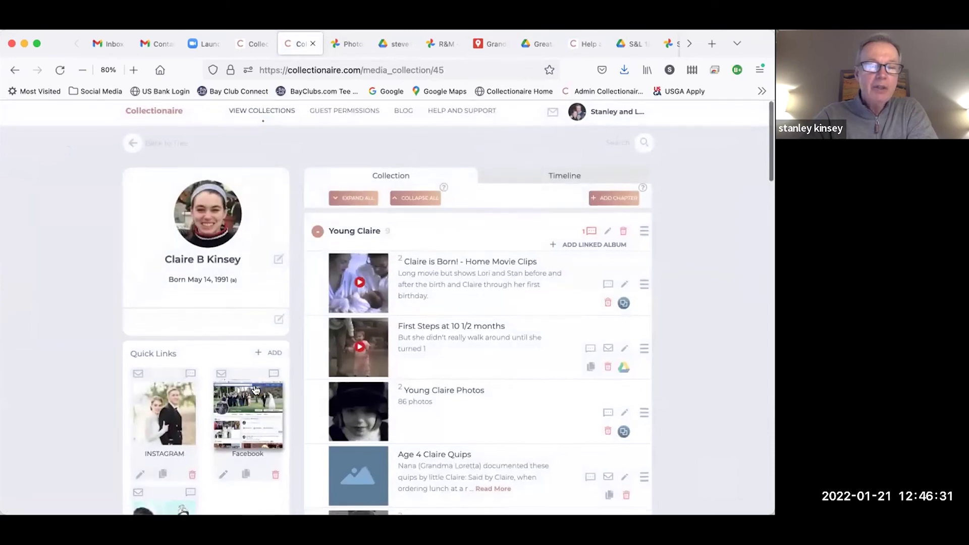
pyautogui.scroll(-3, 255, 389)
pyautogui.scroll(-3, 247, 336)
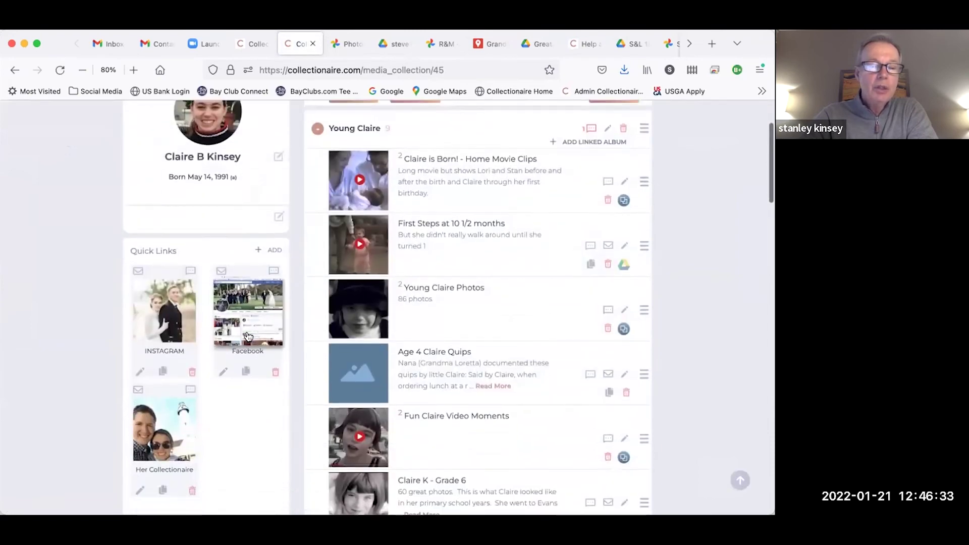
pyautogui.scroll(6, 247, 336)
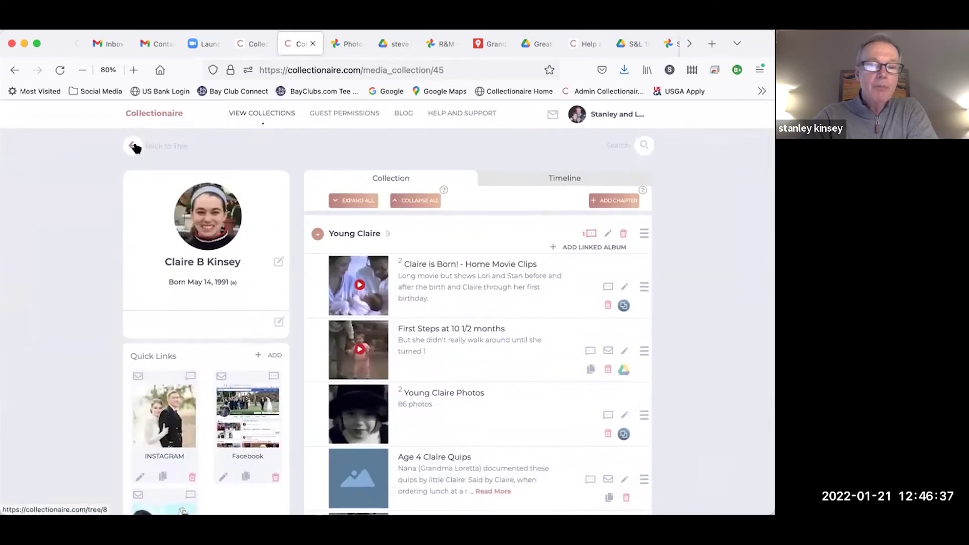
pyautogui.click(134, 147)
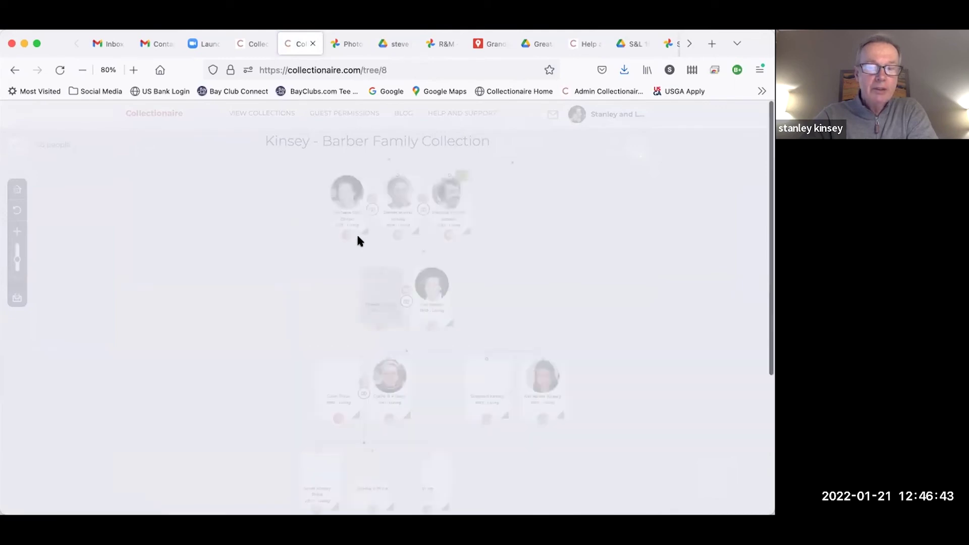
pyautogui.scroll(-5, 339, 279)
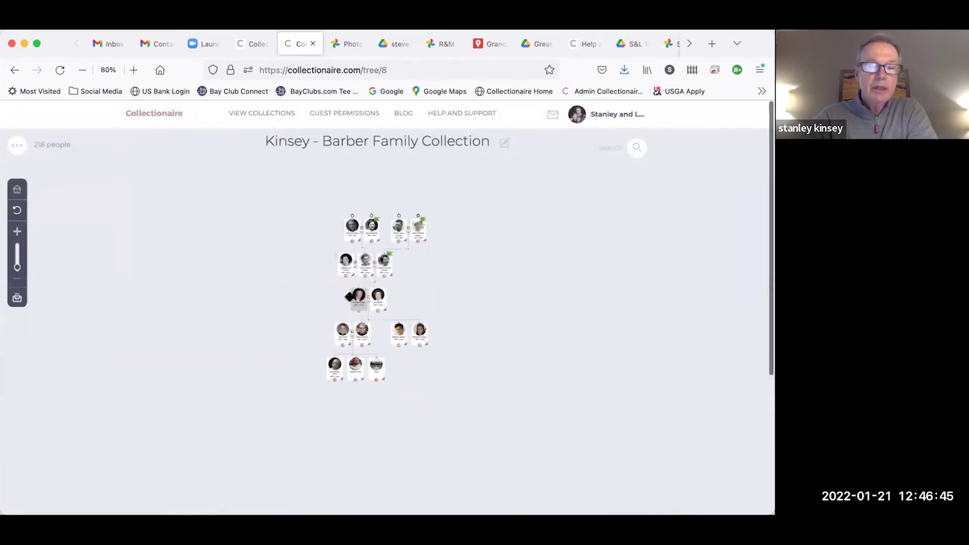
pyautogui.click(353, 339)
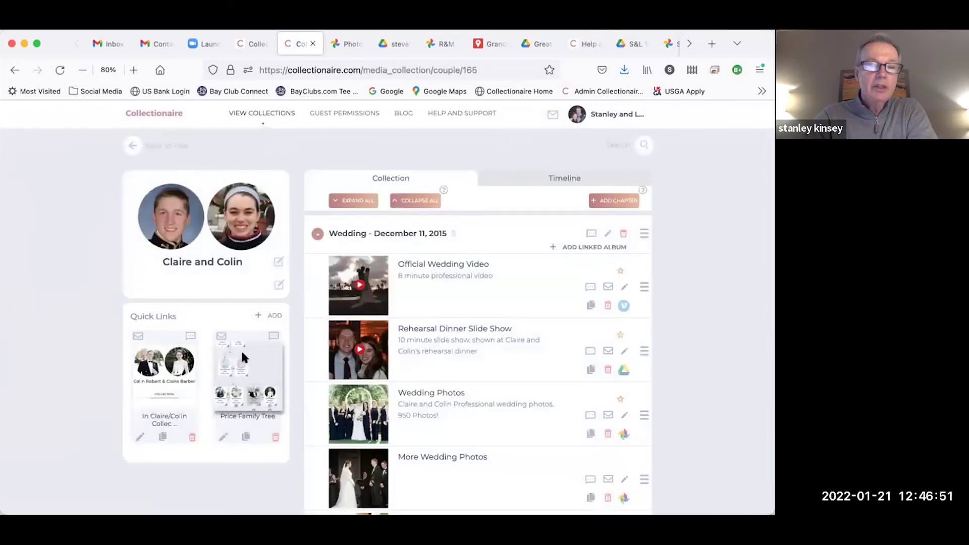
pyautogui.click(242, 357)
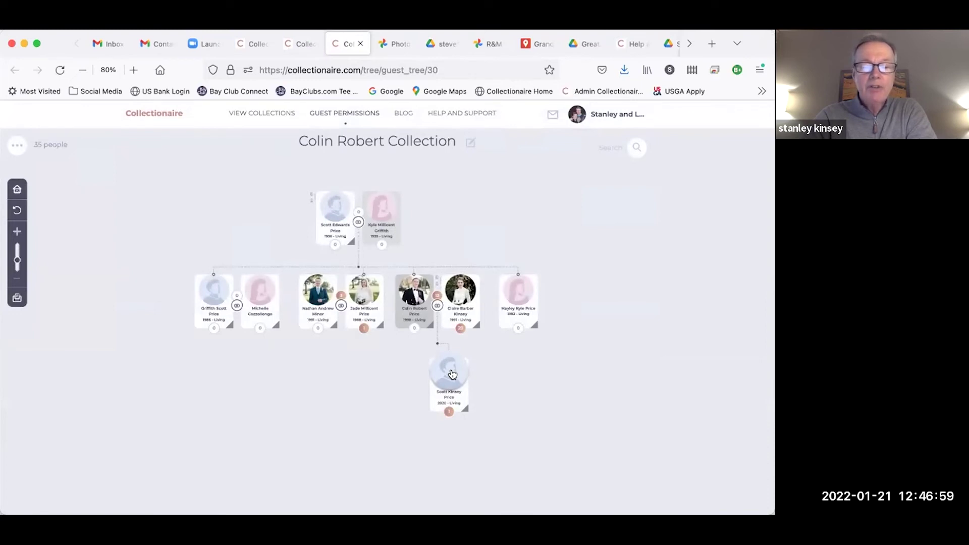
pyautogui.click(452, 374)
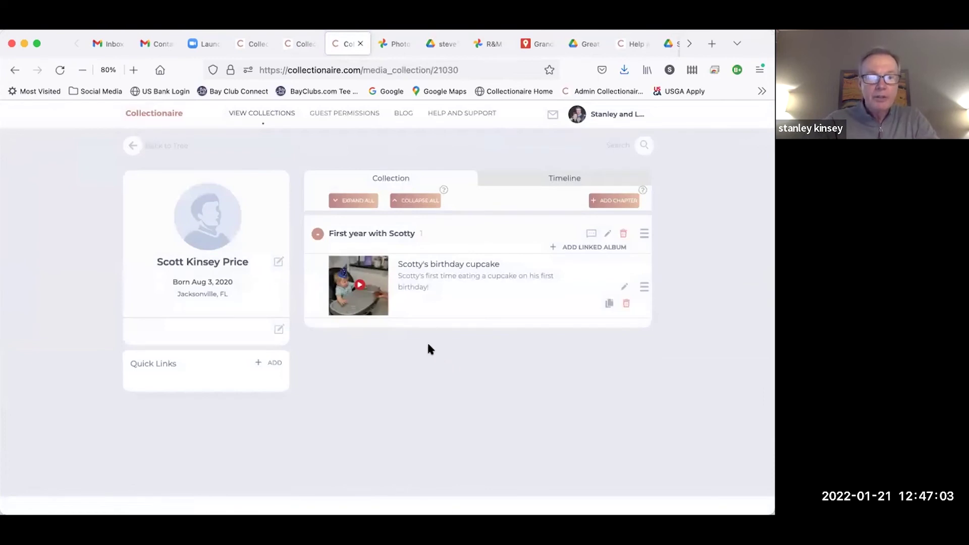
pyautogui.click(376, 70)
pyautogui.press('super+c')
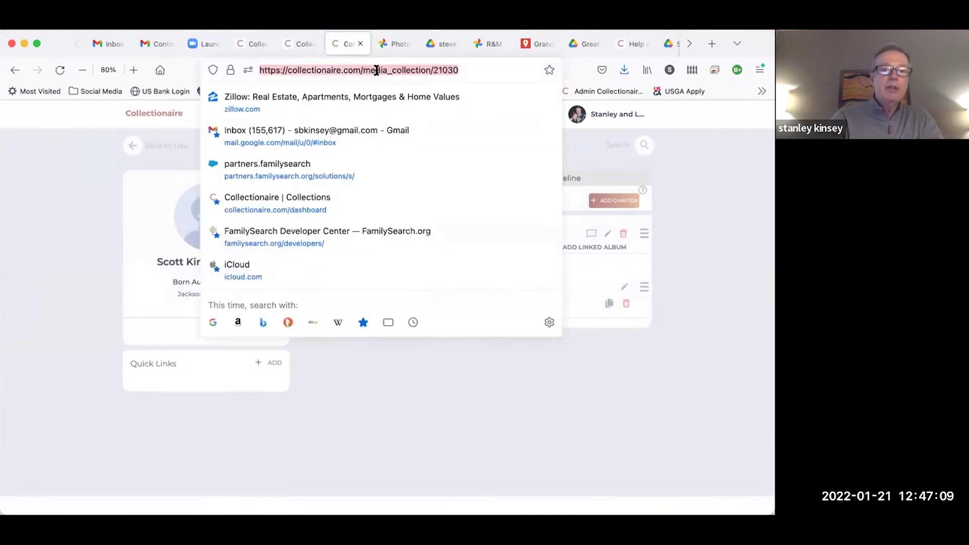
pyautogui.click(420, 368)
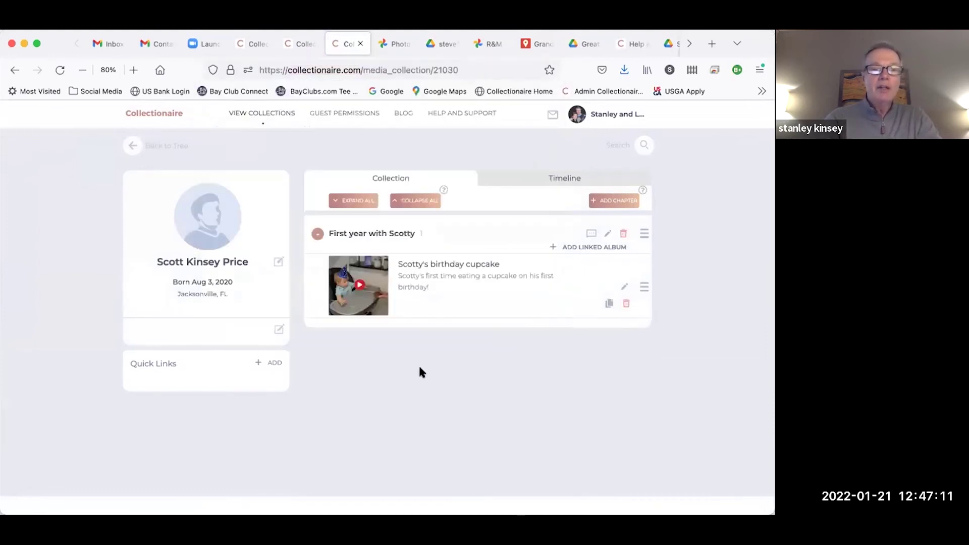
pyautogui.click(264, 114)
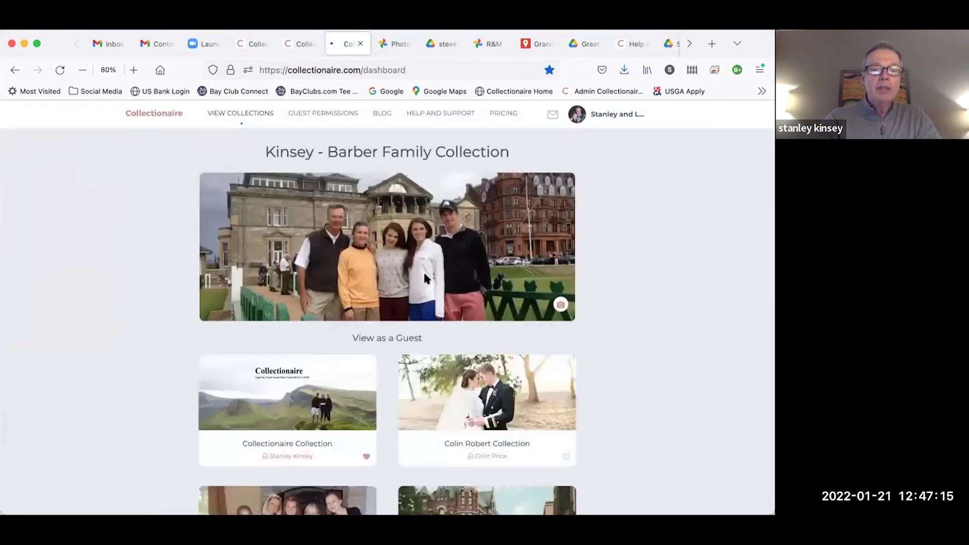
pyautogui.click(423, 270)
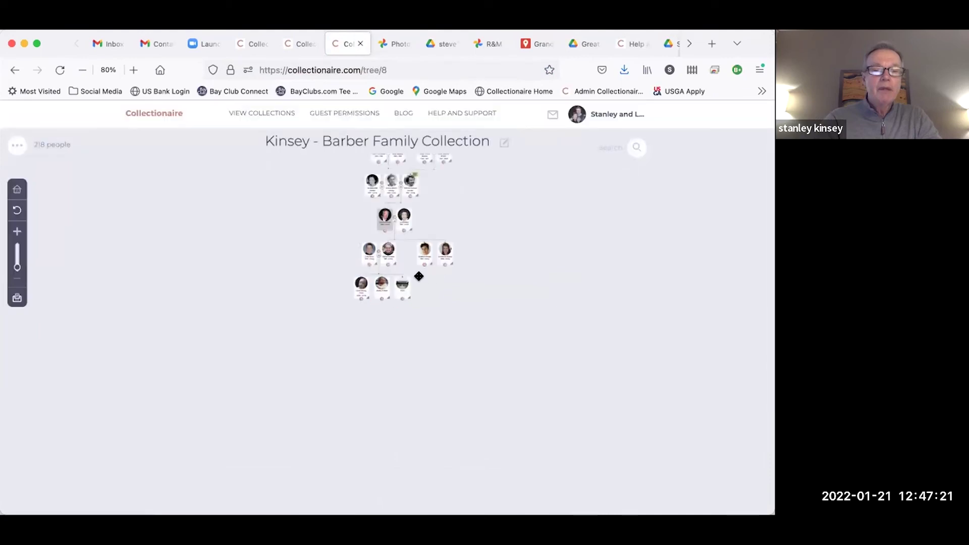
pyautogui.scroll(3, 352, 321)
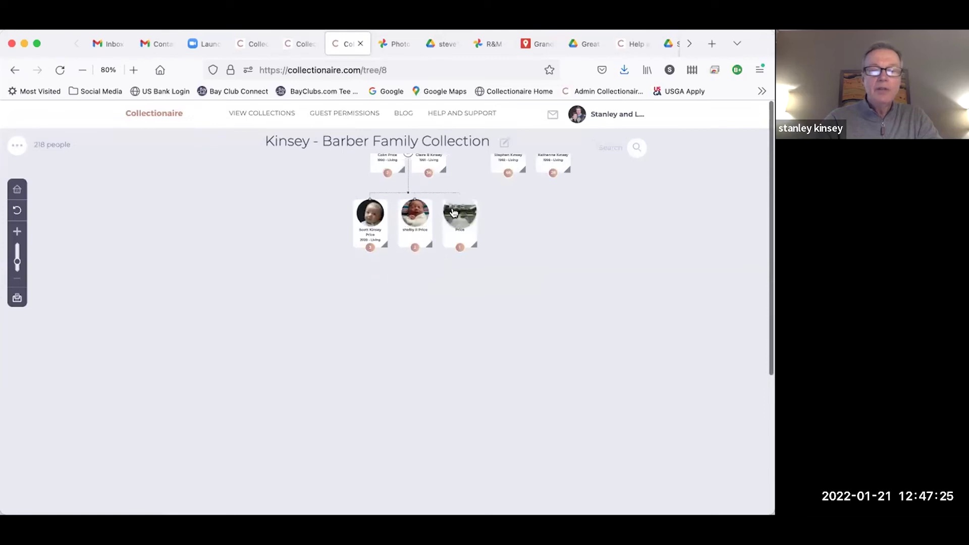
pyautogui.click(372, 219)
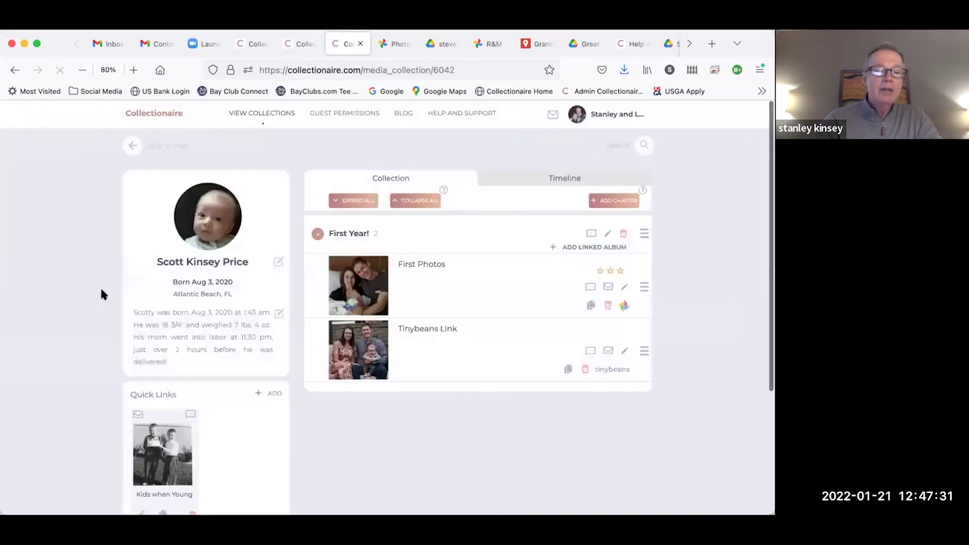
pyautogui.scroll(-3, 103, 293)
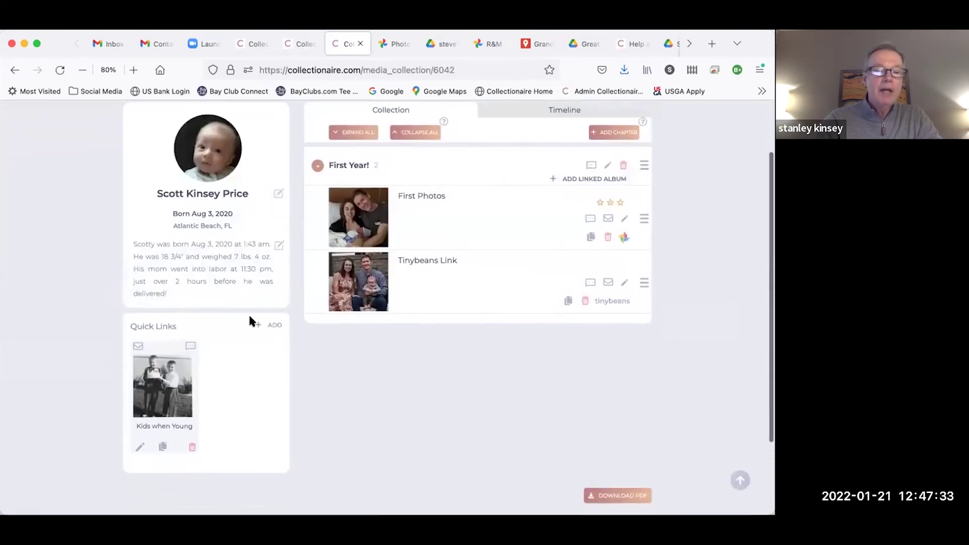
# Add and save quick link 'Link to Scotty in Claire/Colin Collection' using the copied Scotty page URL.
pyautogui.click(271, 326)
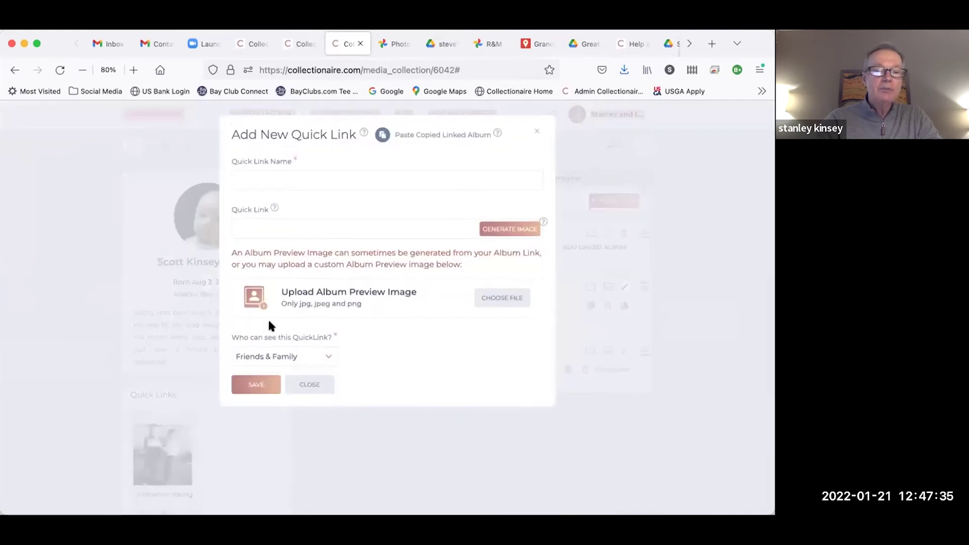
pyautogui.click(277, 182)
pyautogui.write('Lin')
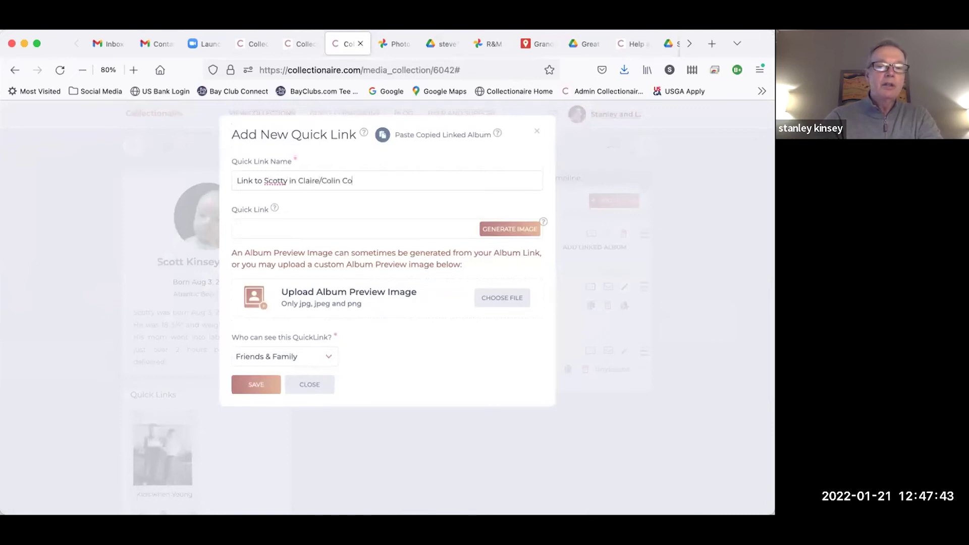
pyautogui.click(271, 227)
pyautogui.press('super+v')
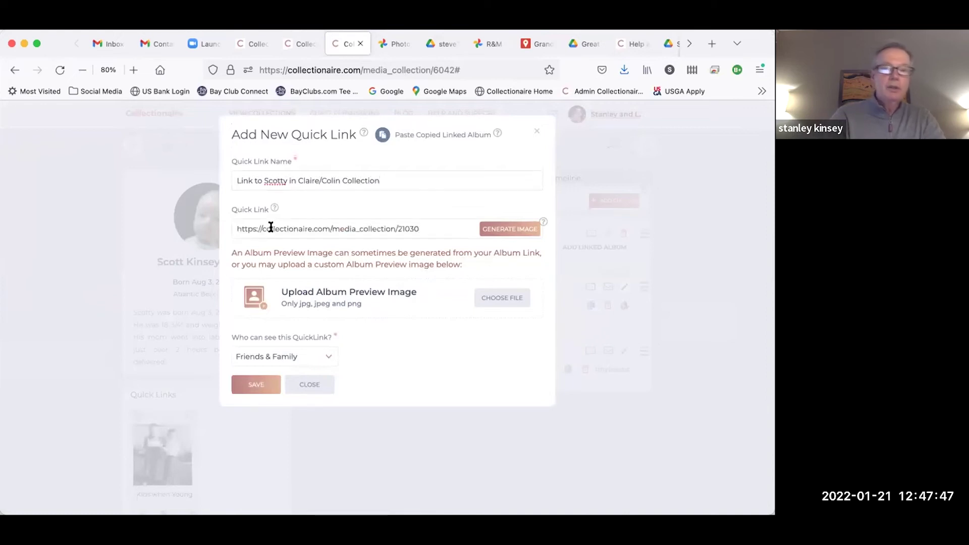
pyautogui.click(260, 384)
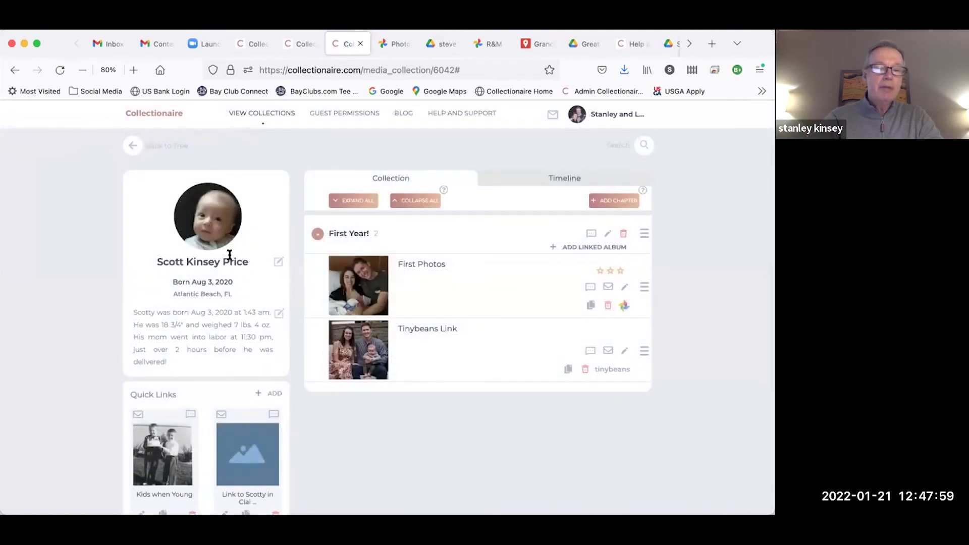
# Take a screen-area capture, then open the Link to Scotty quick link's edit form.
pyautogui.press('super+shift+4')
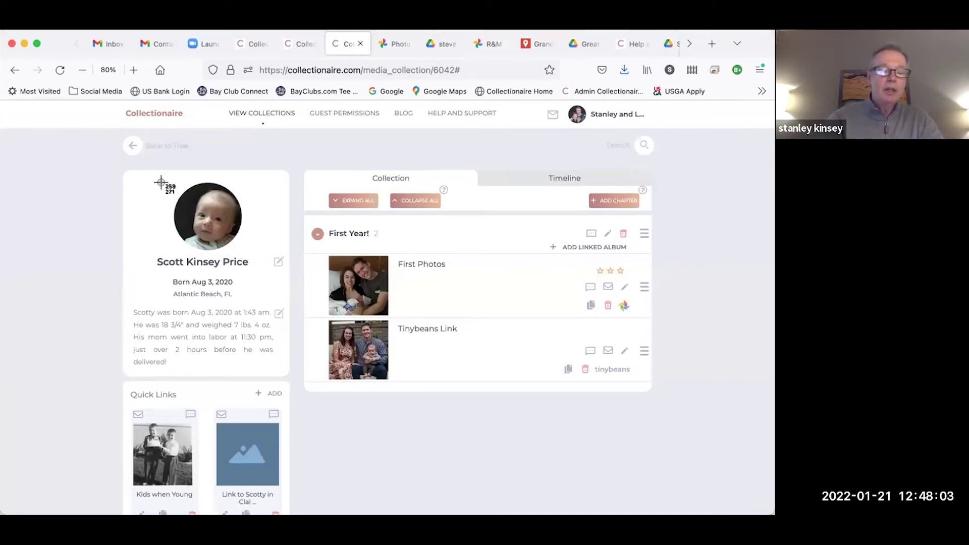
pyautogui.press('Escape')
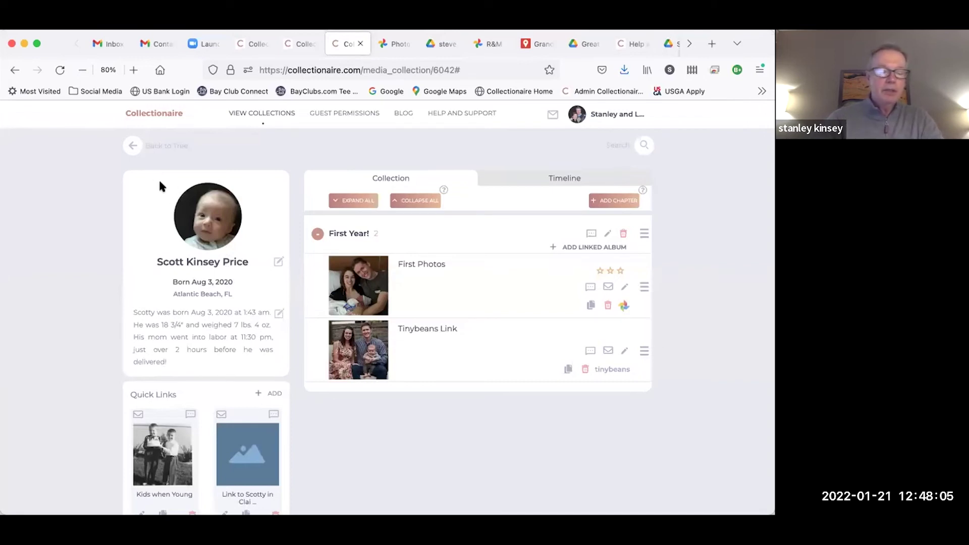
pyautogui.press('super+shift+4')
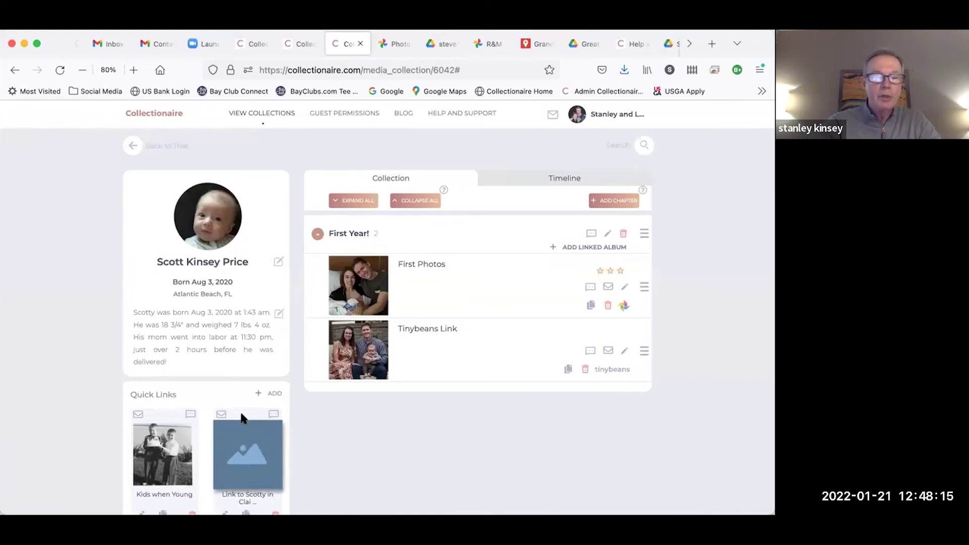
pyautogui.scroll(-4, 241, 418)
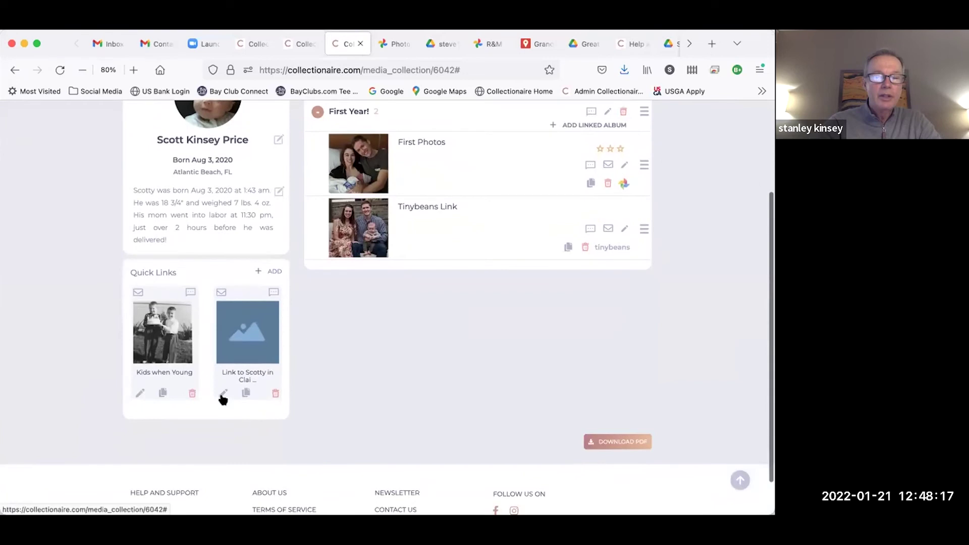
pyautogui.click(224, 393)
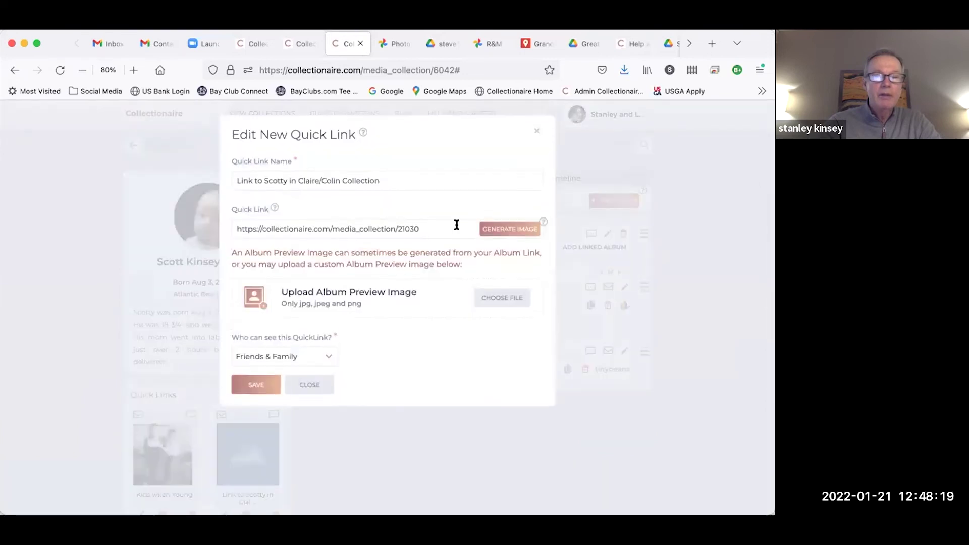
pyautogui.click(493, 296)
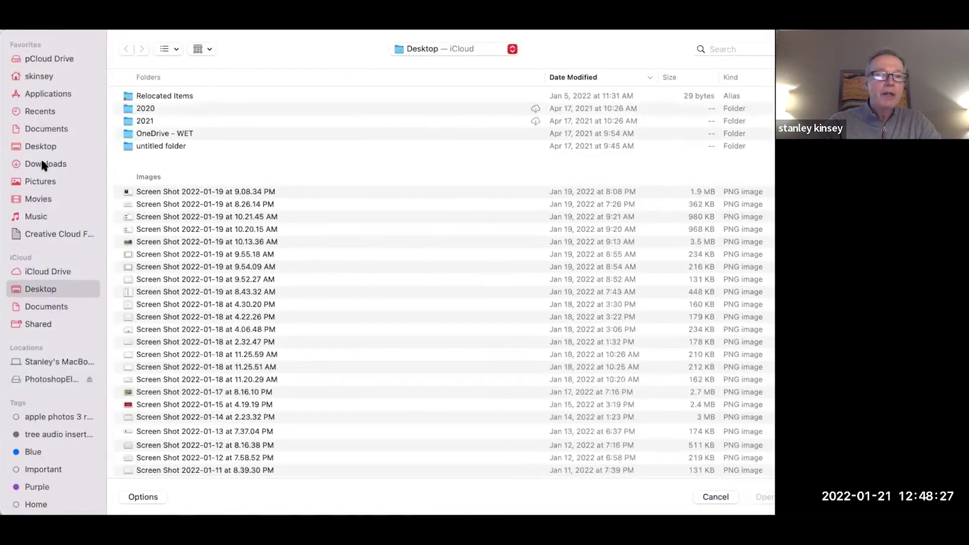
pyautogui.click(43, 146)
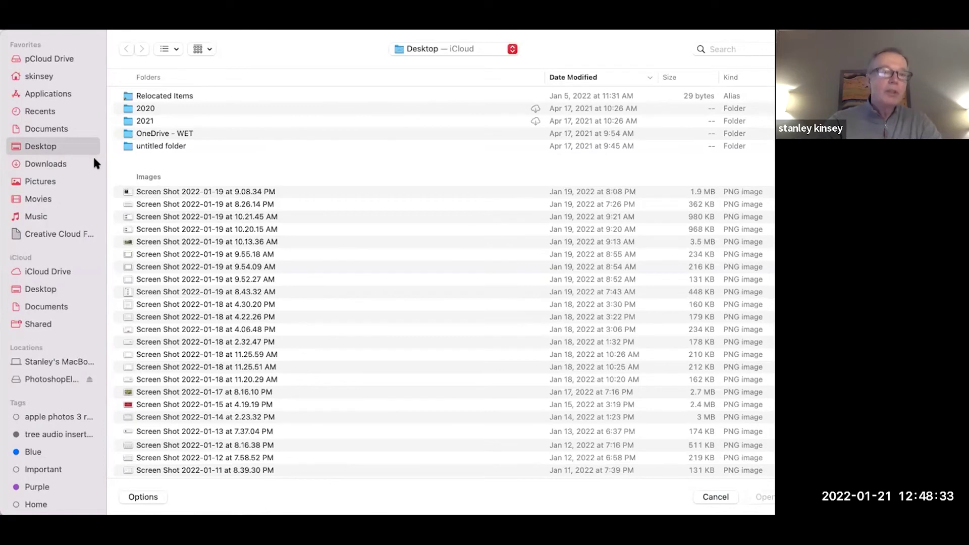
pyautogui.click(45, 112)
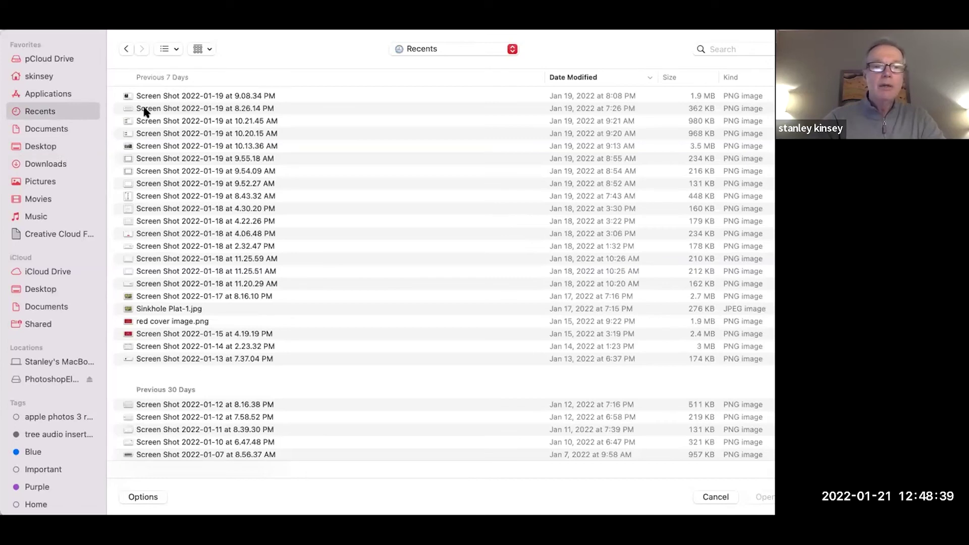
pyautogui.click(49, 146)
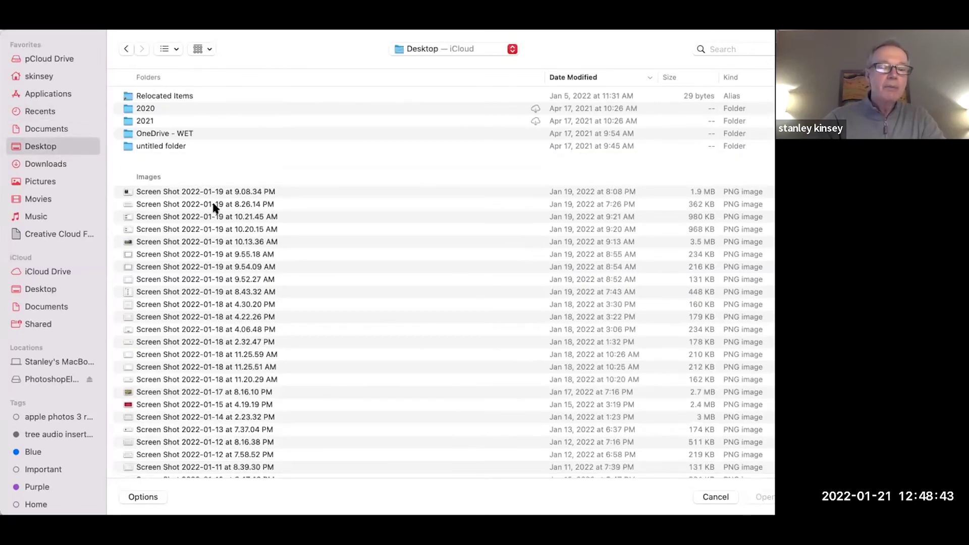
pyautogui.press('Escape')
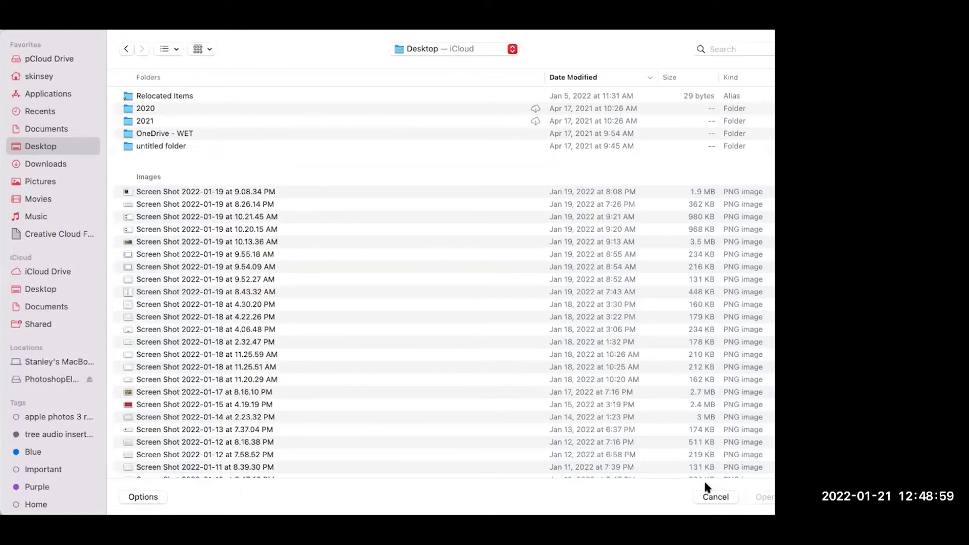
pyautogui.press('Escape')
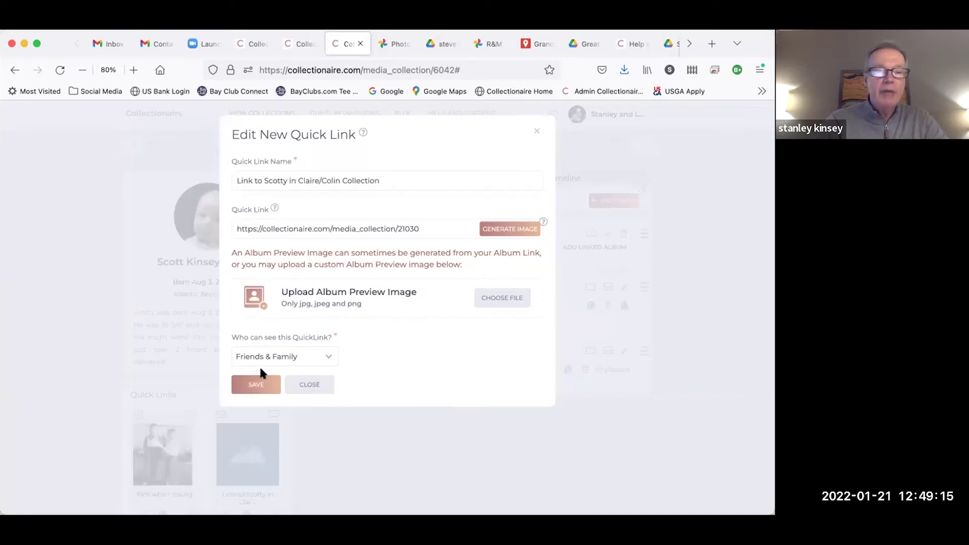
# Close the Edit New Quick Link dialog without saving and go back to the Kinsey - Barber tree.
pyautogui.click(305, 387)
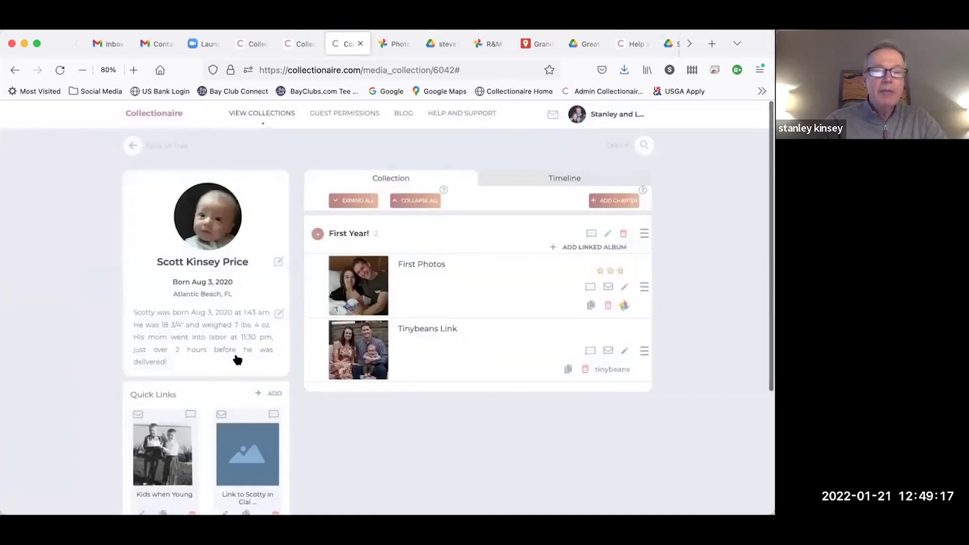
pyautogui.scroll(-3, 236, 353)
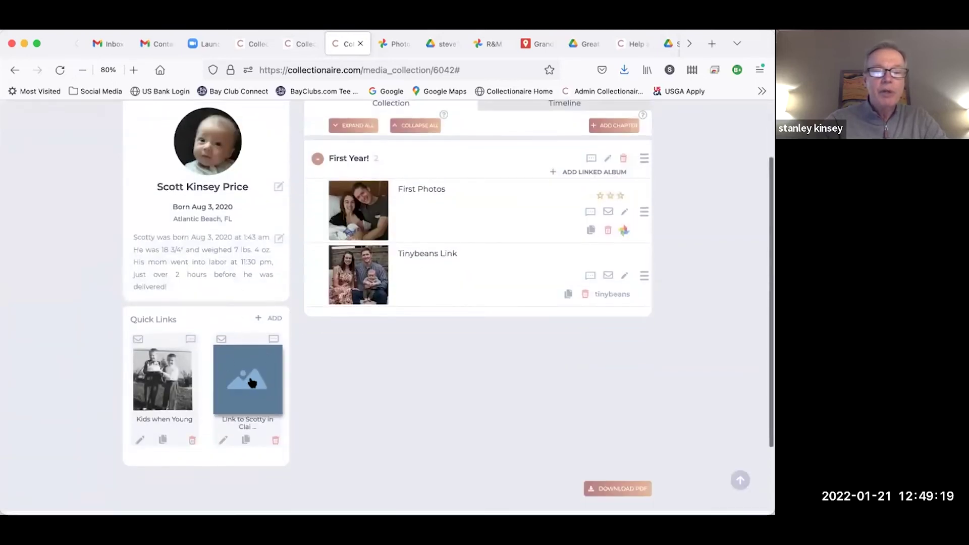
pyautogui.scroll(-1, 255, 382)
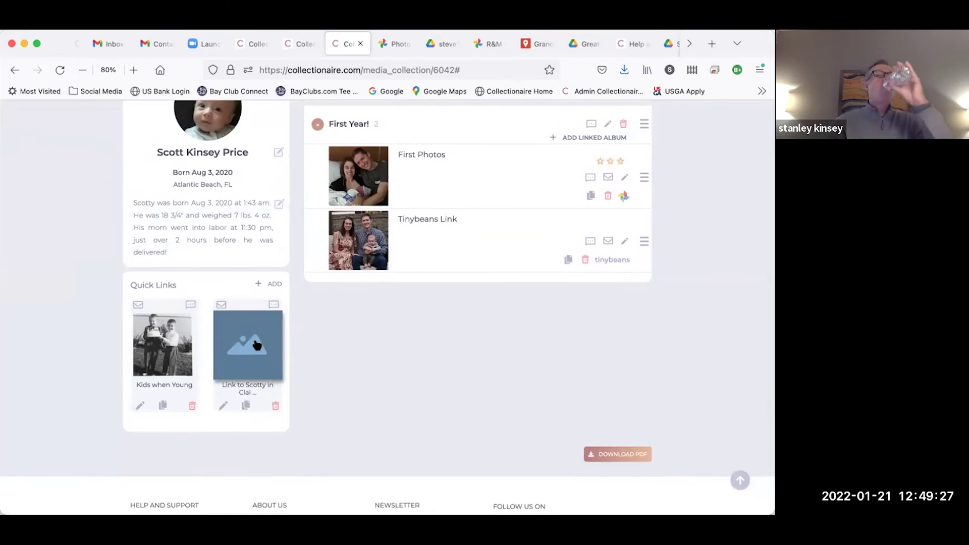
pyautogui.scroll(1, 256, 344)
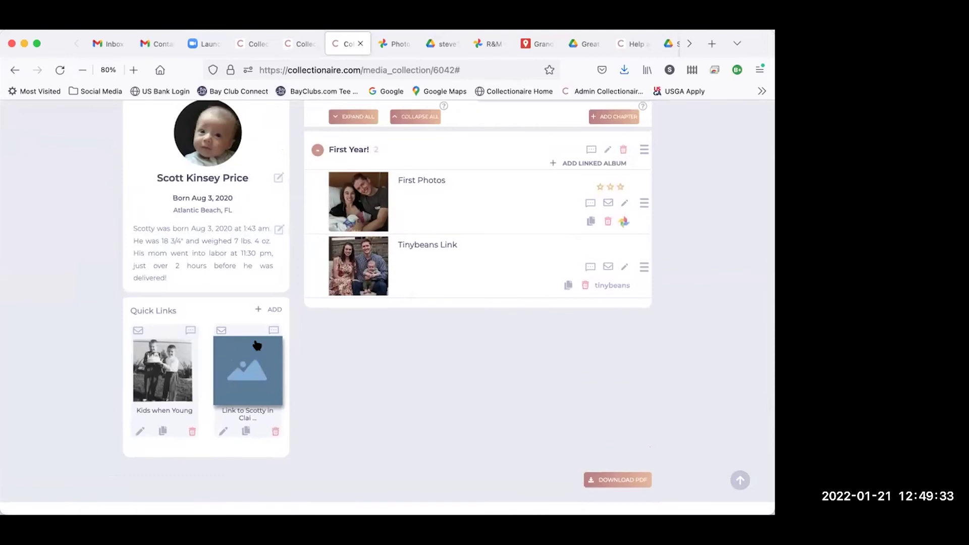
pyautogui.scroll(3, 336, 331)
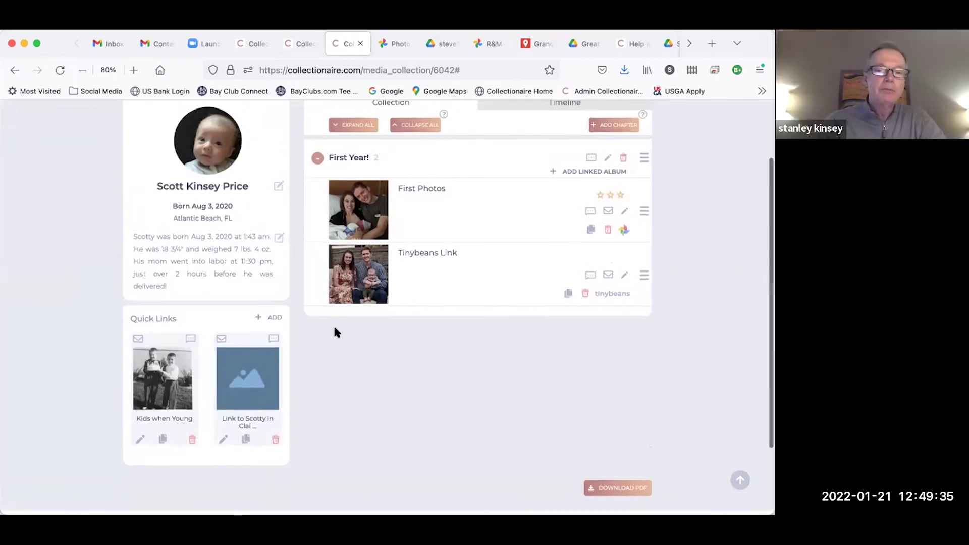
pyautogui.click(130, 145)
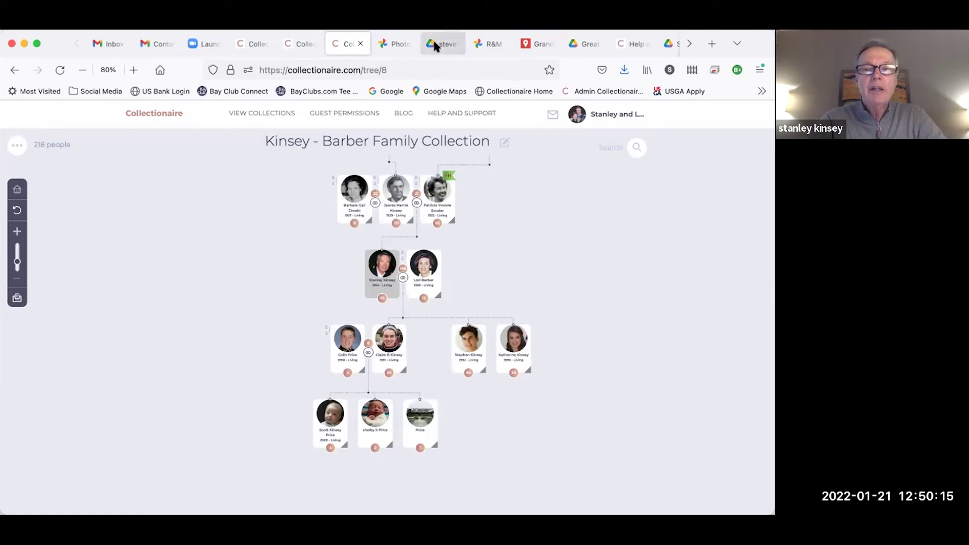
# In Google Photos, create a share link for the family group photo album and select it.
pyautogui.click(398, 43)
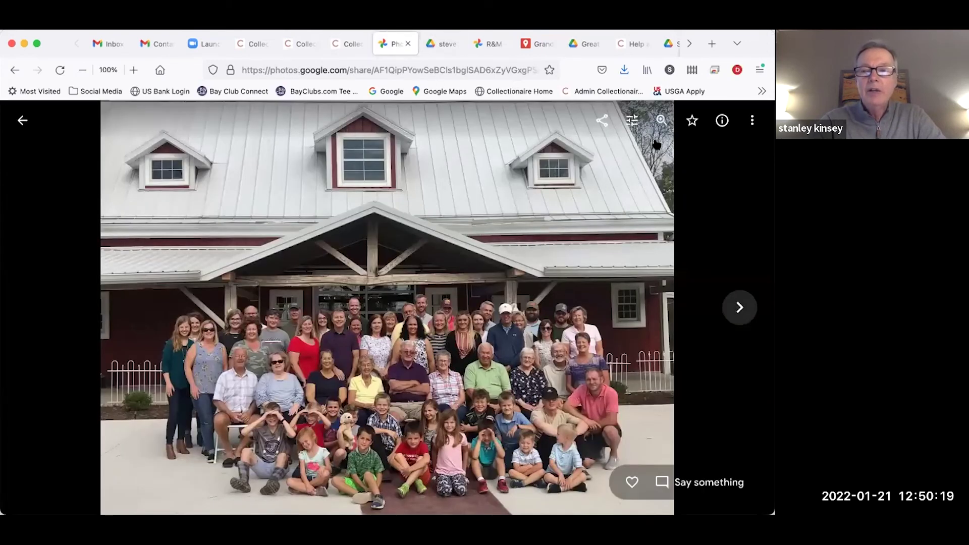
pyautogui.click(602, 120)
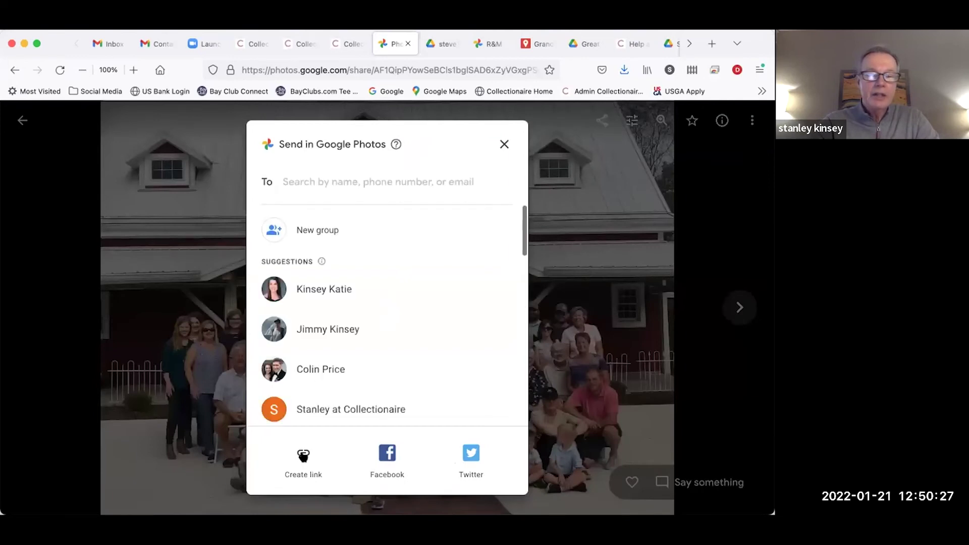
pyautogui.click(304, 456)
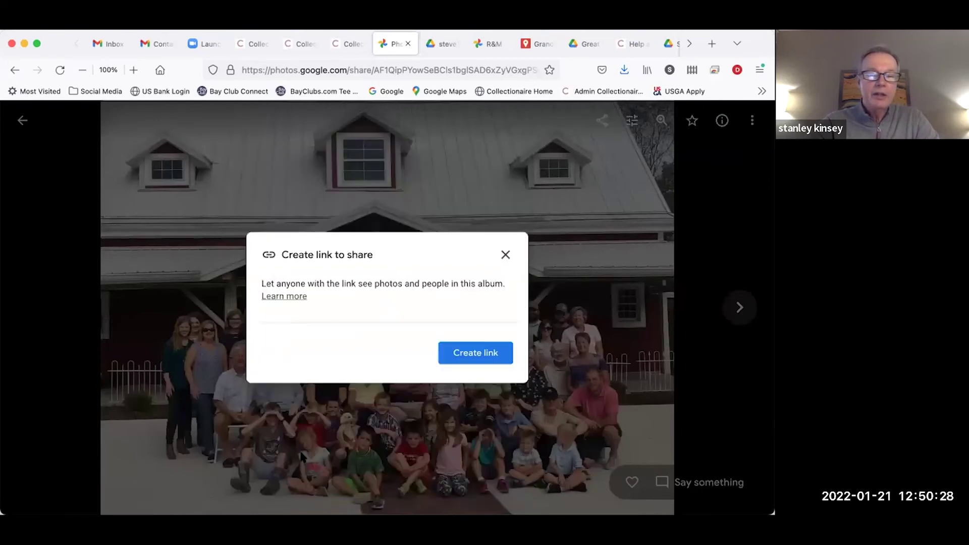
pyautogui.click(476, 351)
pyautogui.click(479, 351)
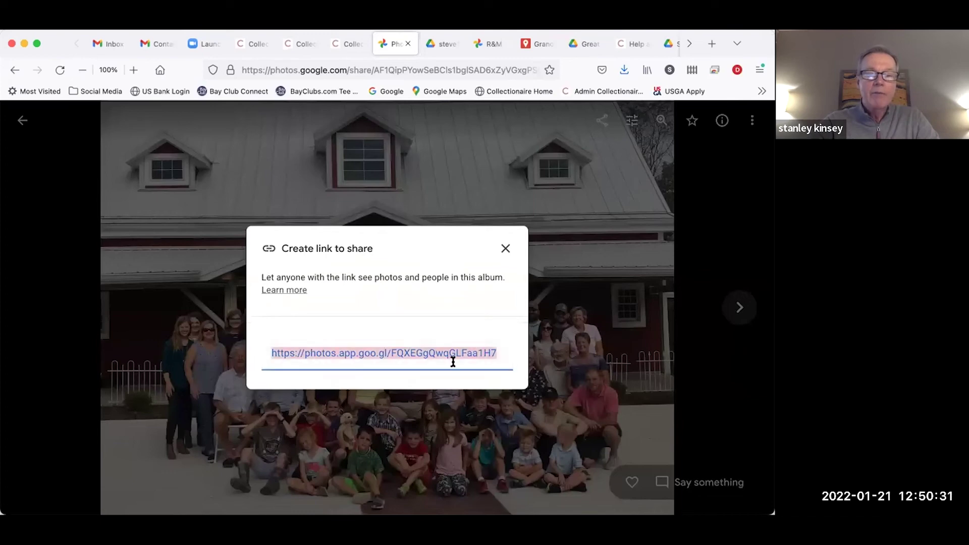
# Close the share dialog and switch back to Claire and Colin's wedding collection.
pyautogui.click(506, 249)
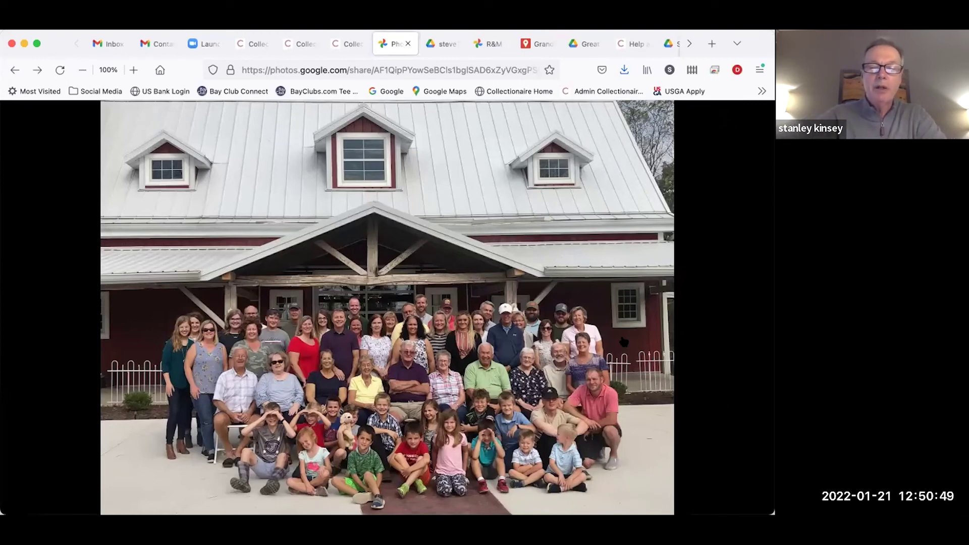
pyautogui.moveTo(581, 343)
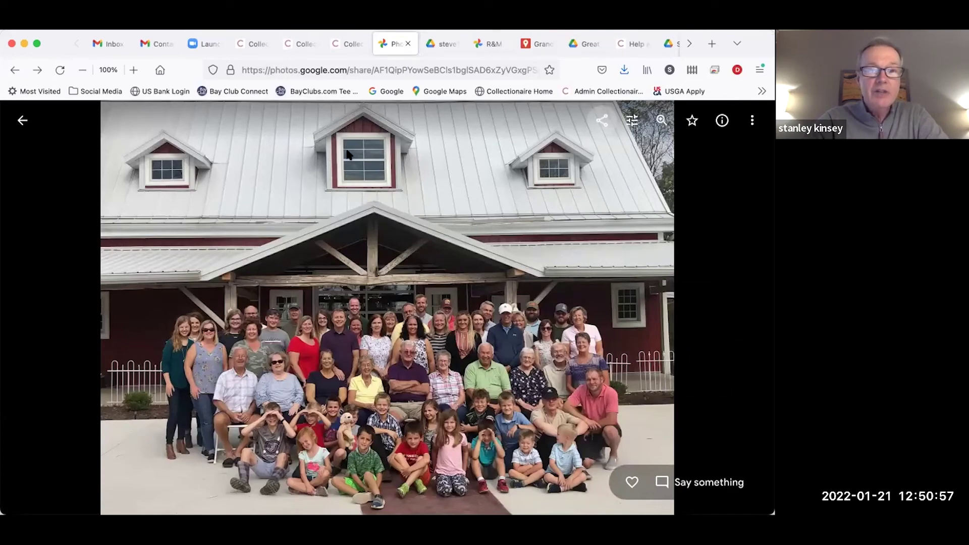
pyautogui.click(257, 42)
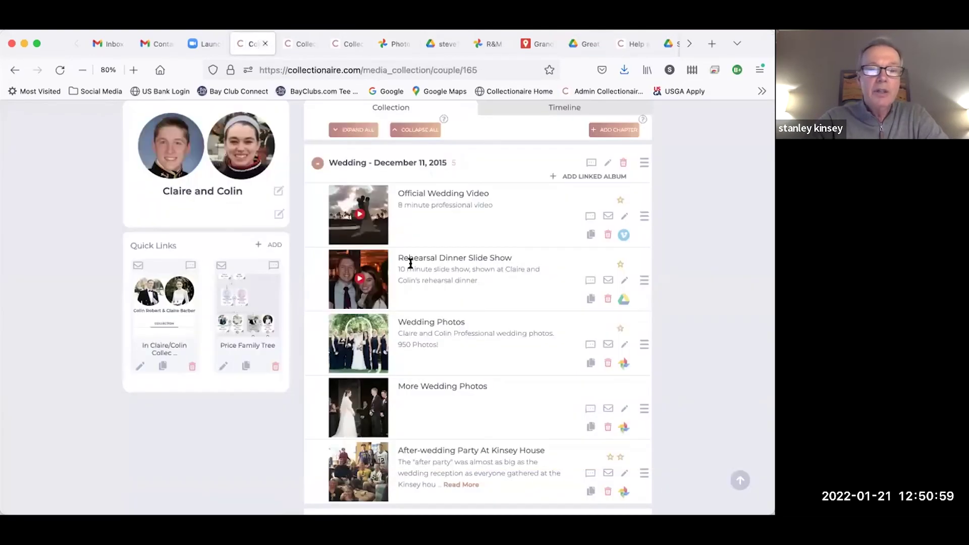
# Scroll to the top of Claire and Colin's couple page and return to the 218-person tree.
pyautogui.scroll(3, 400, 290)
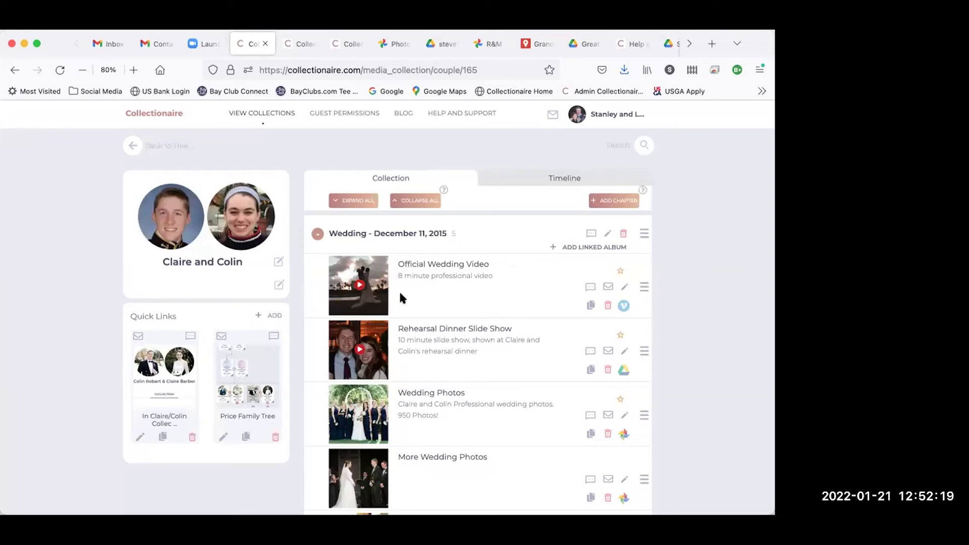
pyautogui.click(131, 146)
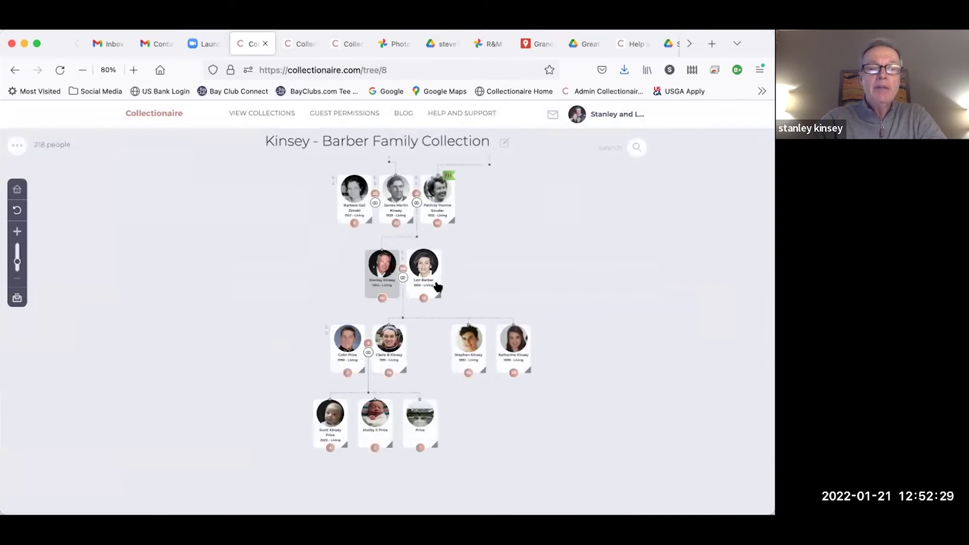
pyautogui.click(438, 294)
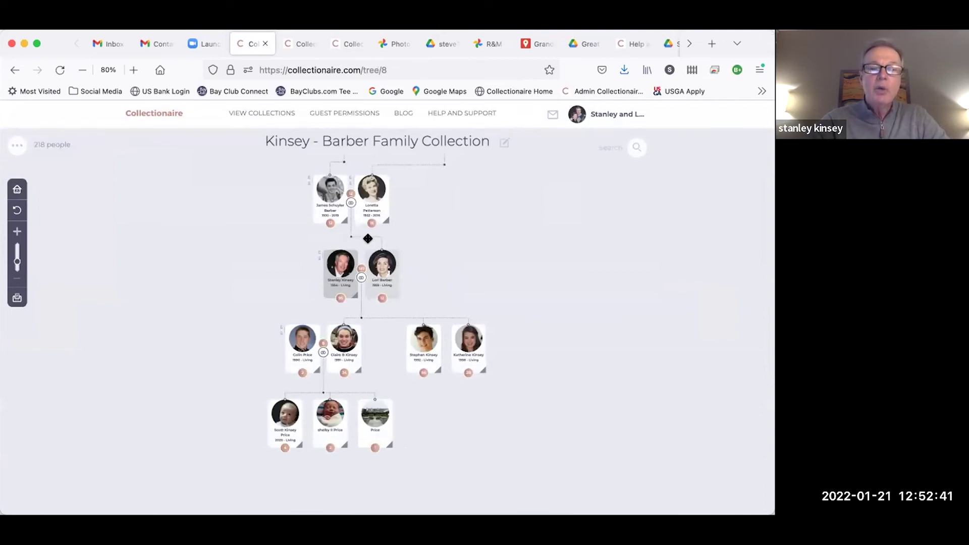
pyautogui.click(334, 194)
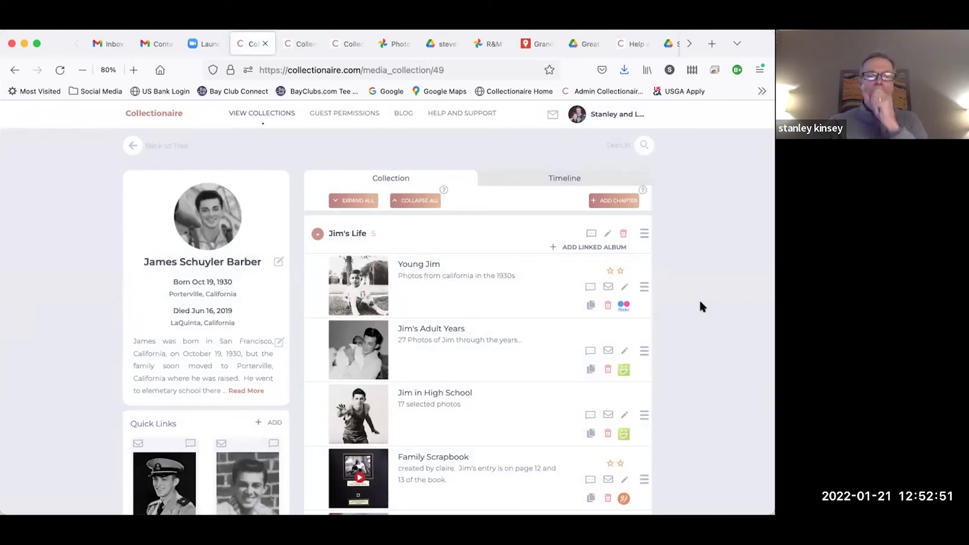
pyautogui.click(346, 288)
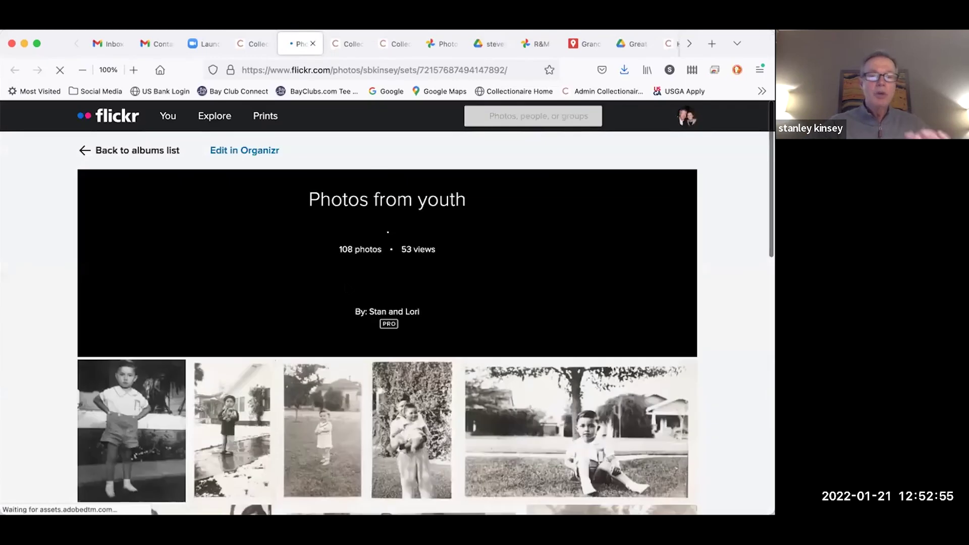
# Select the album's web address, then scroll through the Photos from youth album.
pyautogui.click(349, 67)
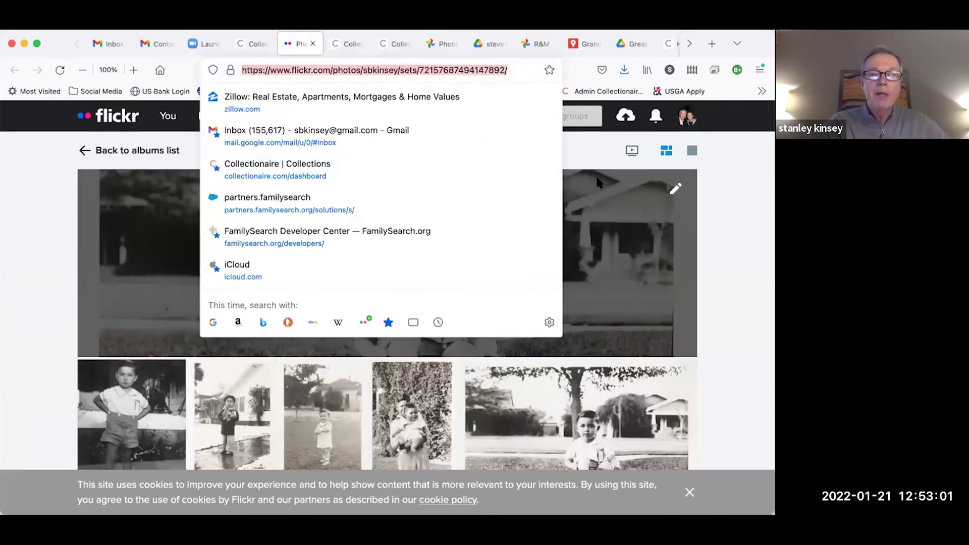
pyautogui.click(728, 215)
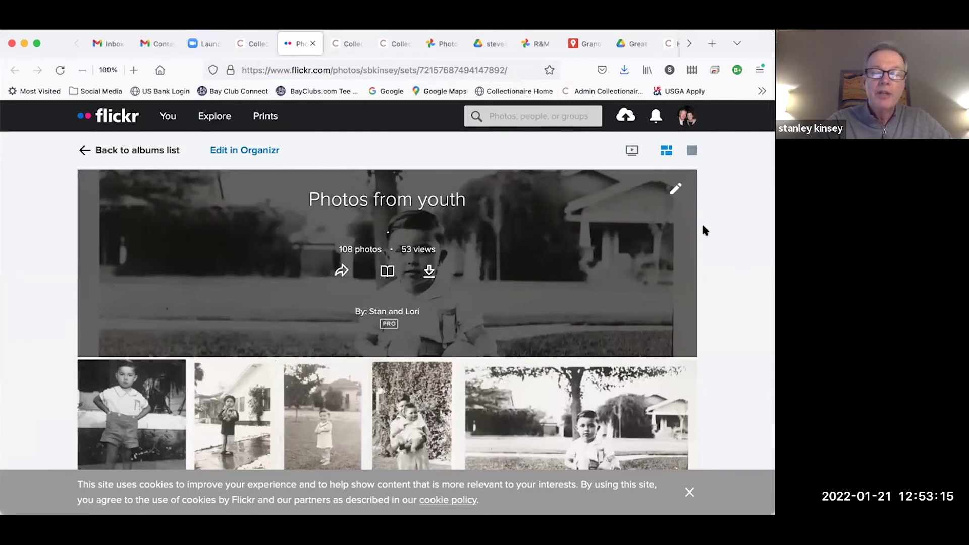
pyautogui.scroll(-1, 559, 259)
pyautogui.scroll(-5, 559, 259)
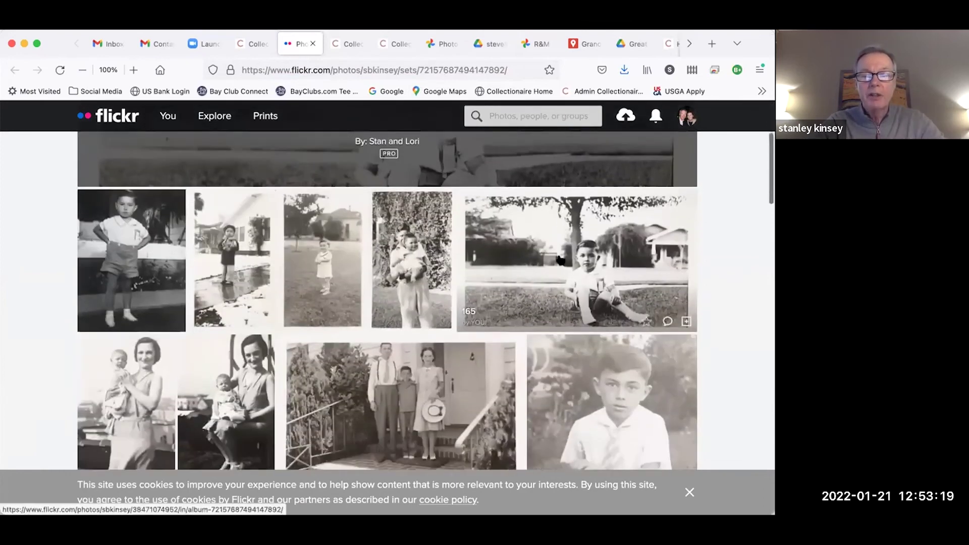
pyautogui.scroll(-1, 560, 260)
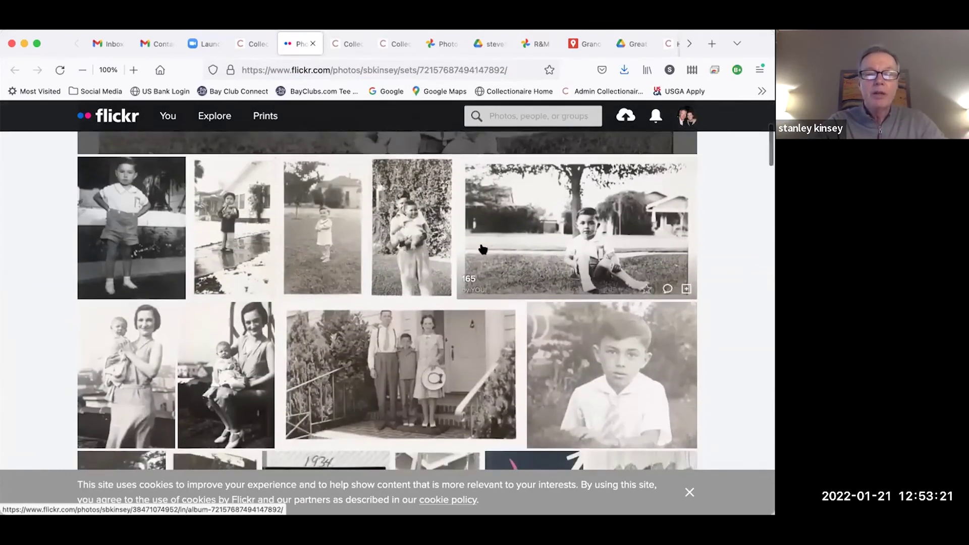
pyautogui.scroll(5, 482, 249)
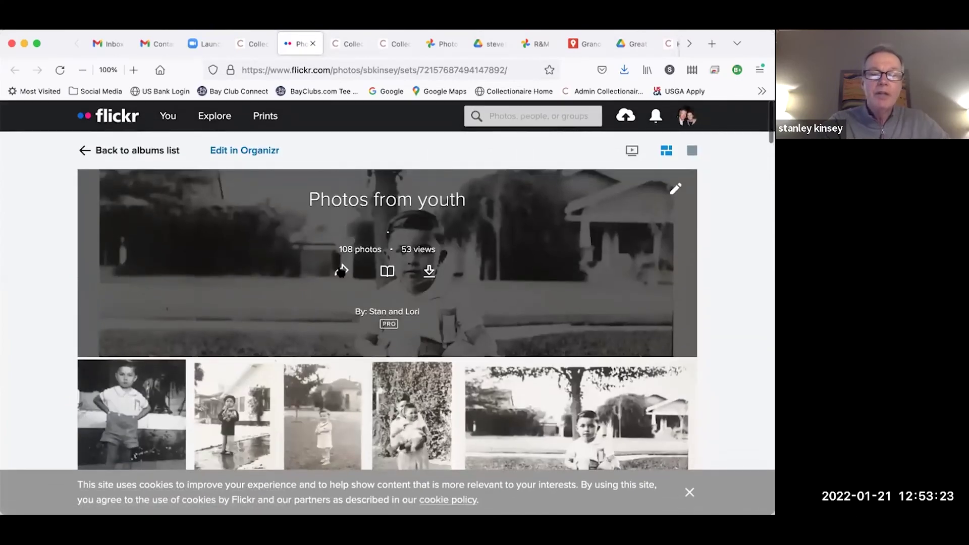
# Select the album's share link, close the sharing dialog, and return to the Barber collection page.
pyautogui.click(341, 271)
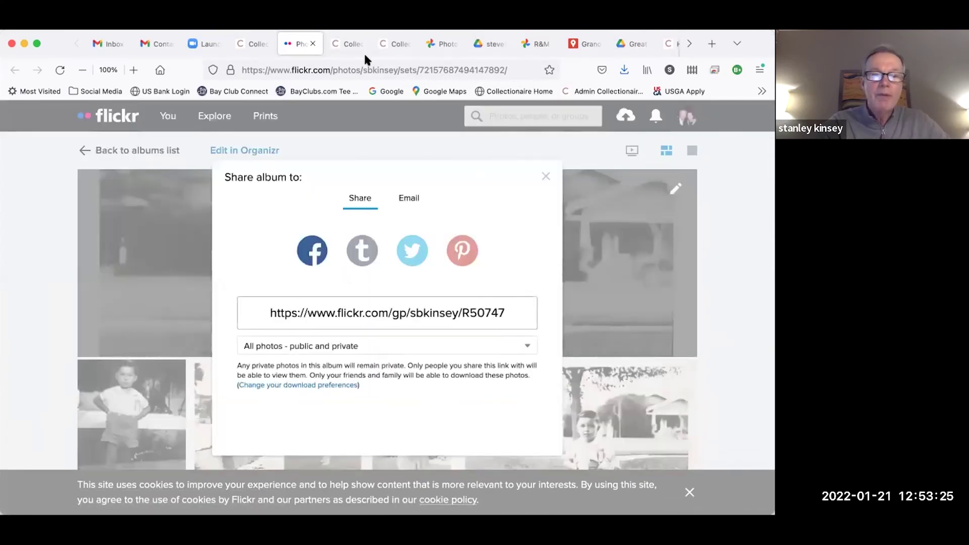
pyautogui.click(364, 71)
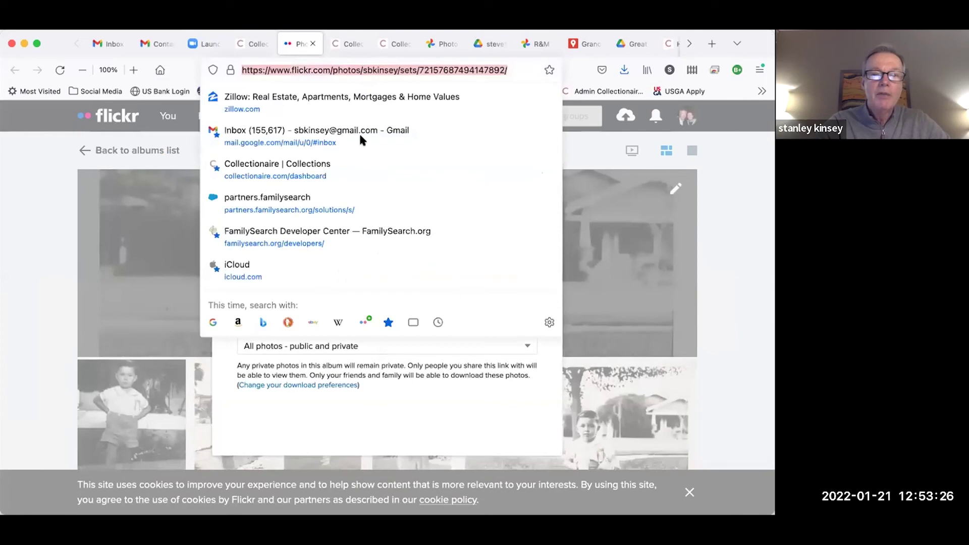
pyautogui.click(602, 210)
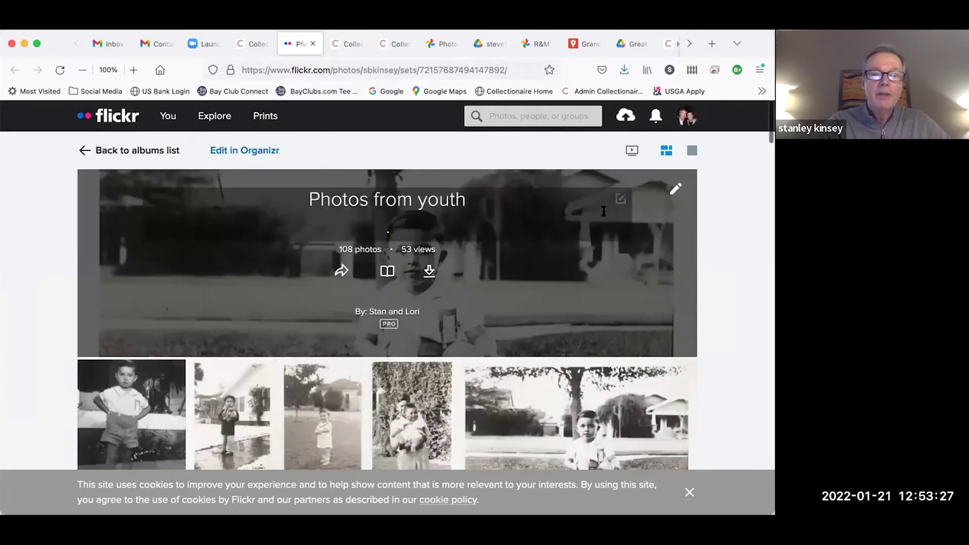
pyautogui.click(341, 271)
pyautogui.click(367, 313)
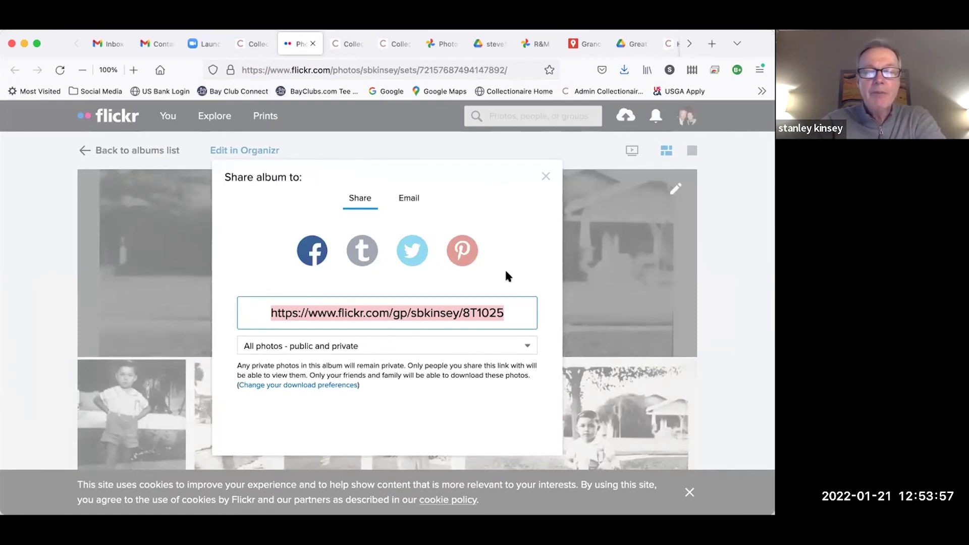
pyautogui.click(617, 267)
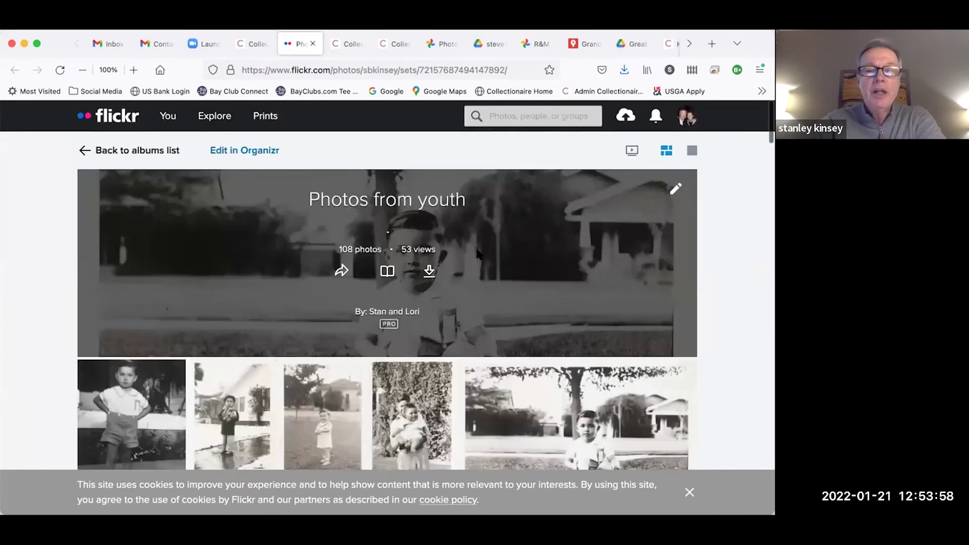
pyautogui.click(247, 44)
pyautogui.scroll(-3, 231, 308)
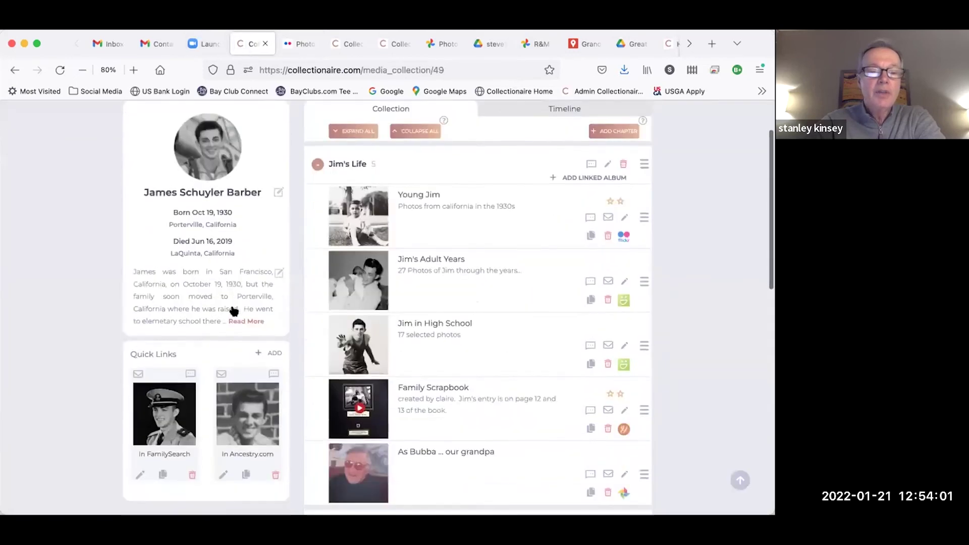
pyautogui.click(242, 401)
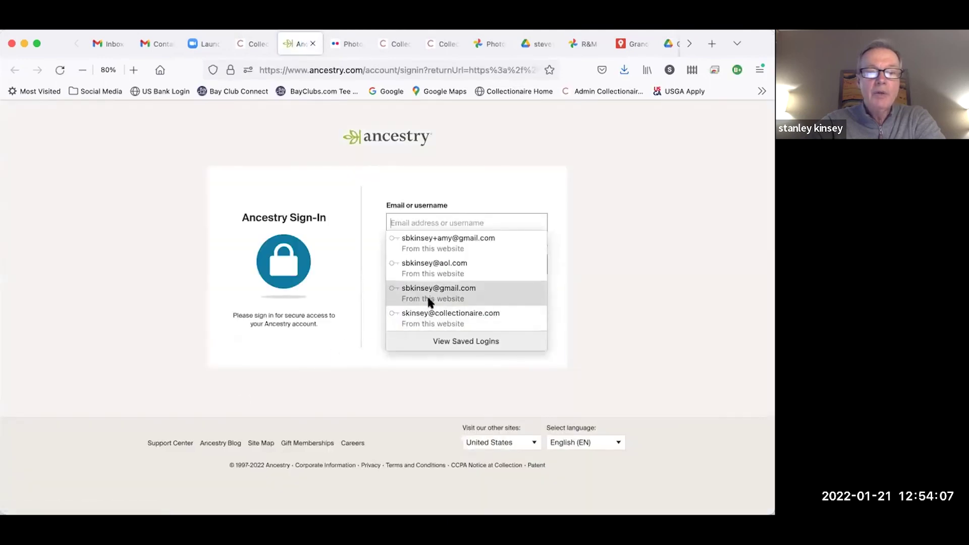
pyautogui.click(429, 295)
pyautogui.click(430, 302)
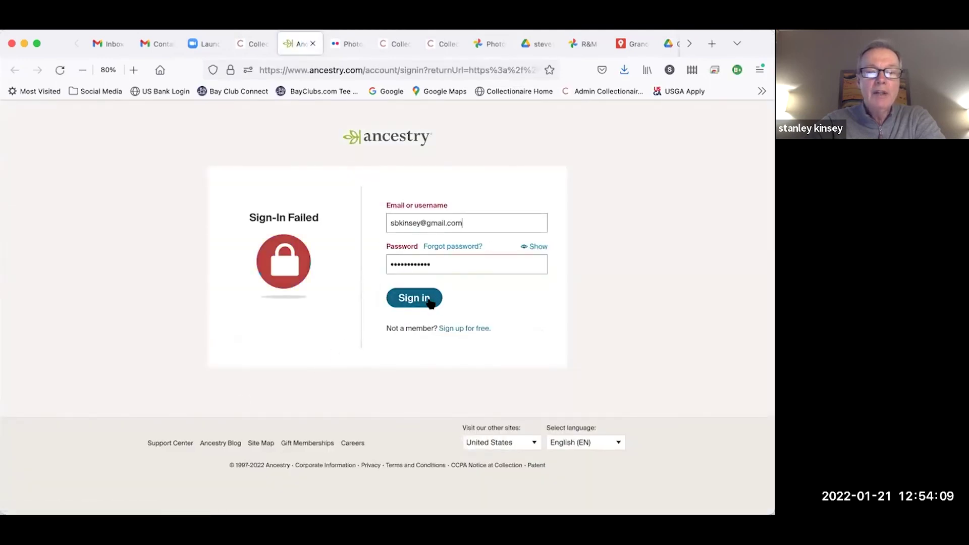
pyautogui.click(537, 247)
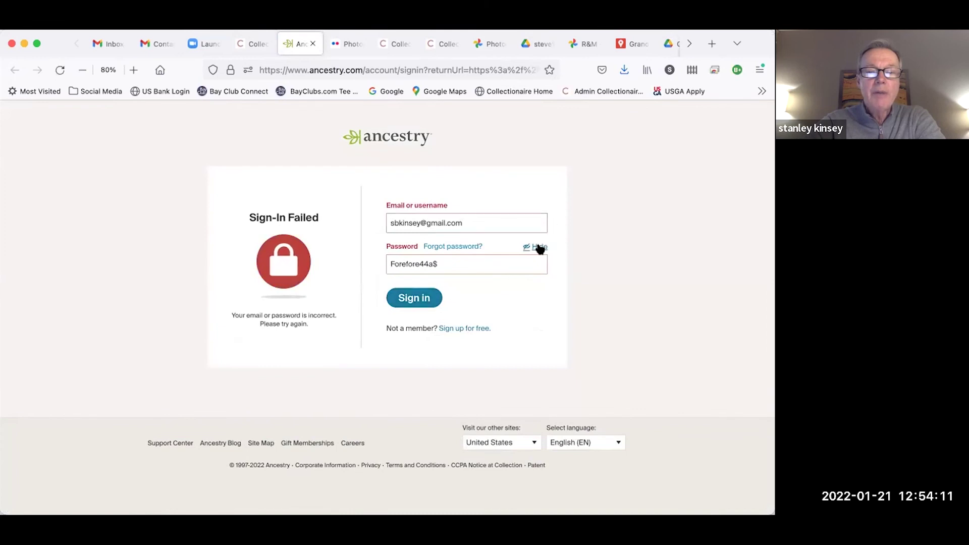
pyautogui.click(422, 297)
pyautogui.click(314, 44)
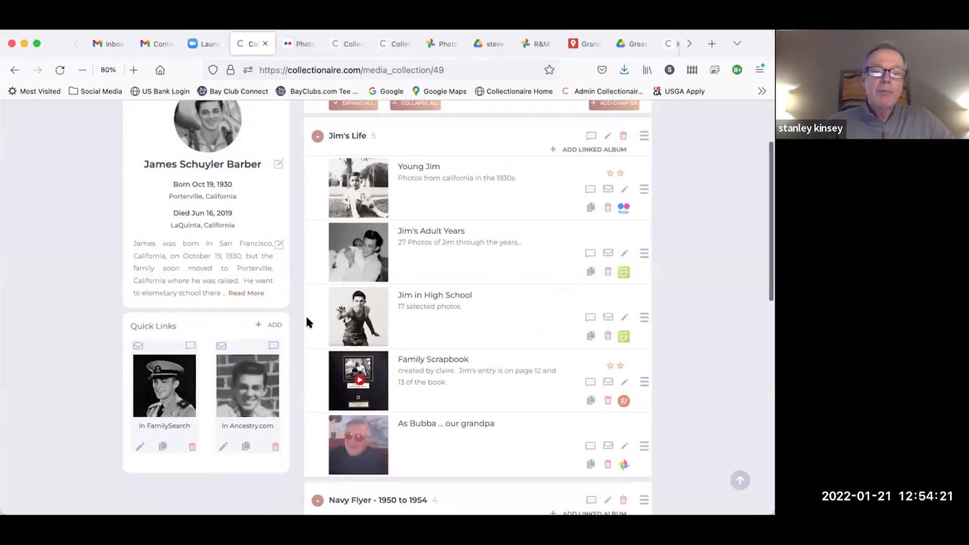
pyautogui.scroll(-1, 306, 318)
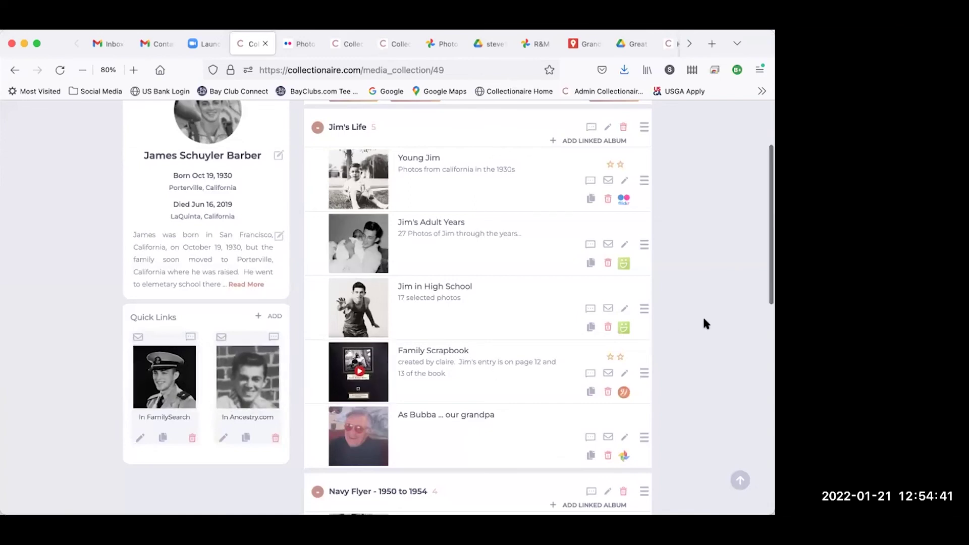
pyautogui.scroll(-1, 702, 316)
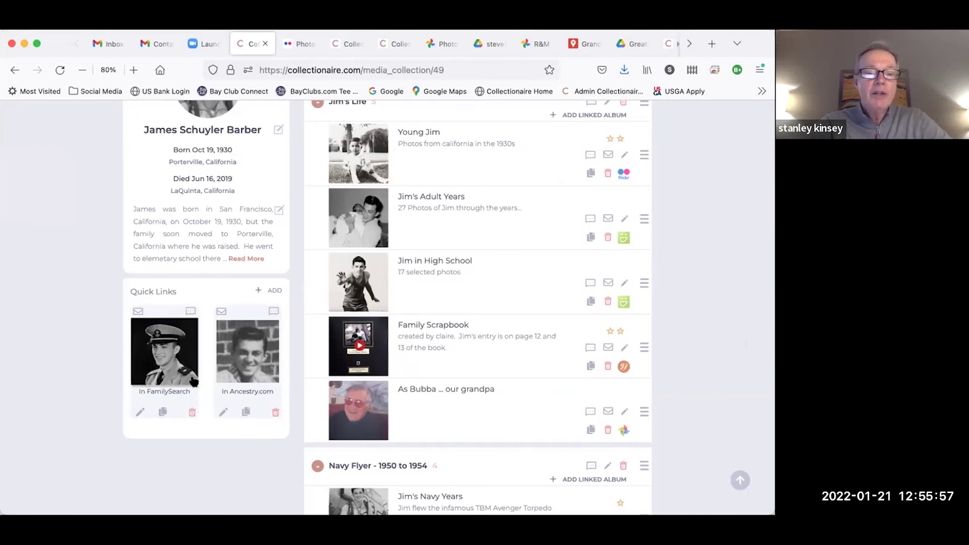
pyautogui.scroll(-1, 80, 346)
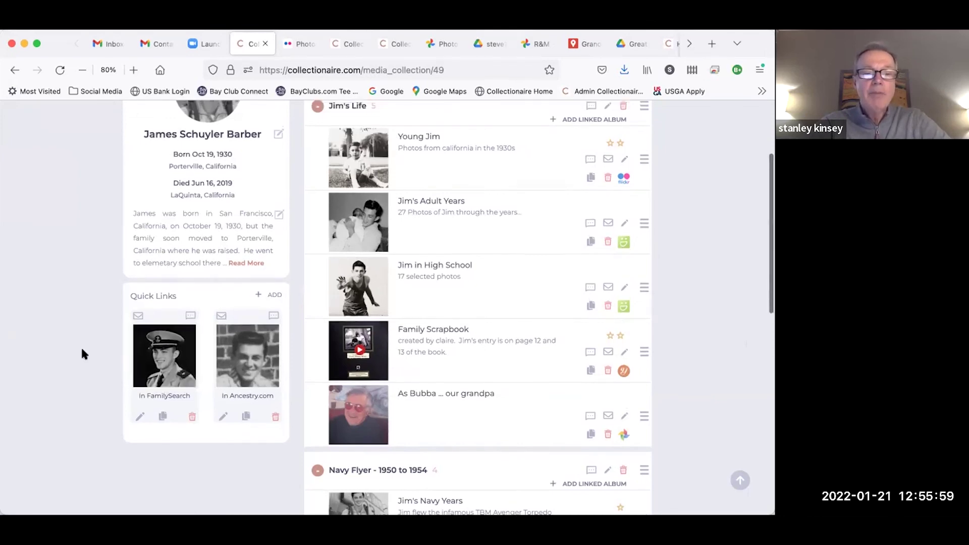
pyautogui.scroll(1, 80, 346)
pyautogui.scroll(-2, 80, 346)
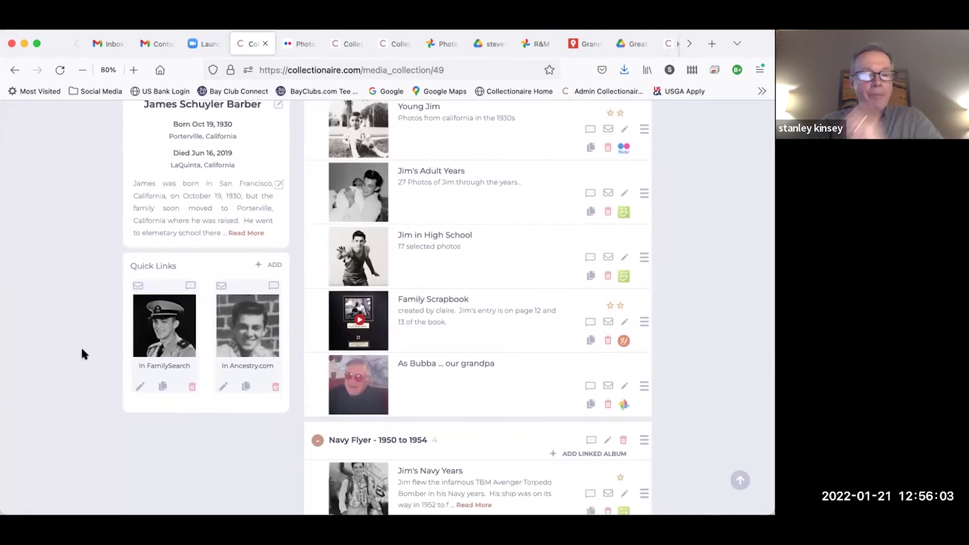
pyautogui.scroll(3, 82, 335)
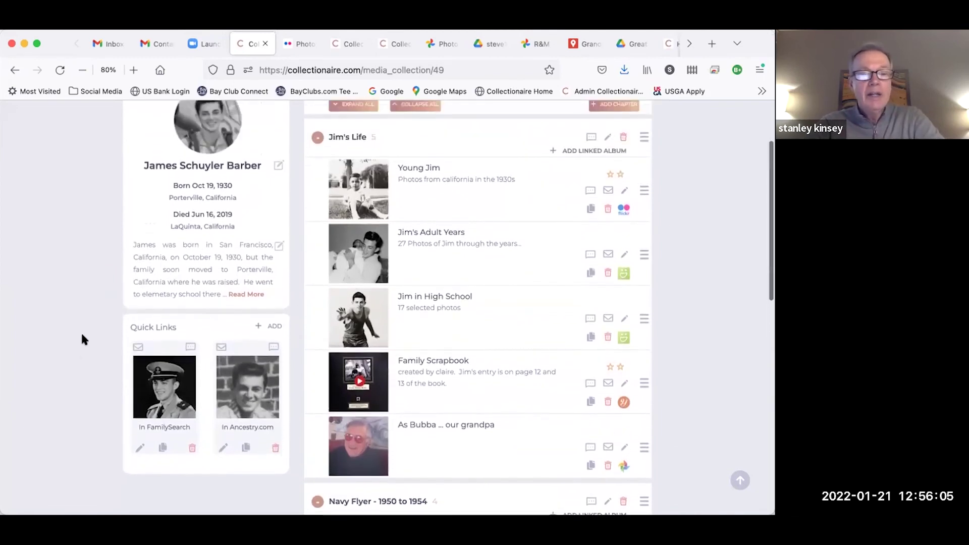
pyautogui.scroll(-15, 491, 190)
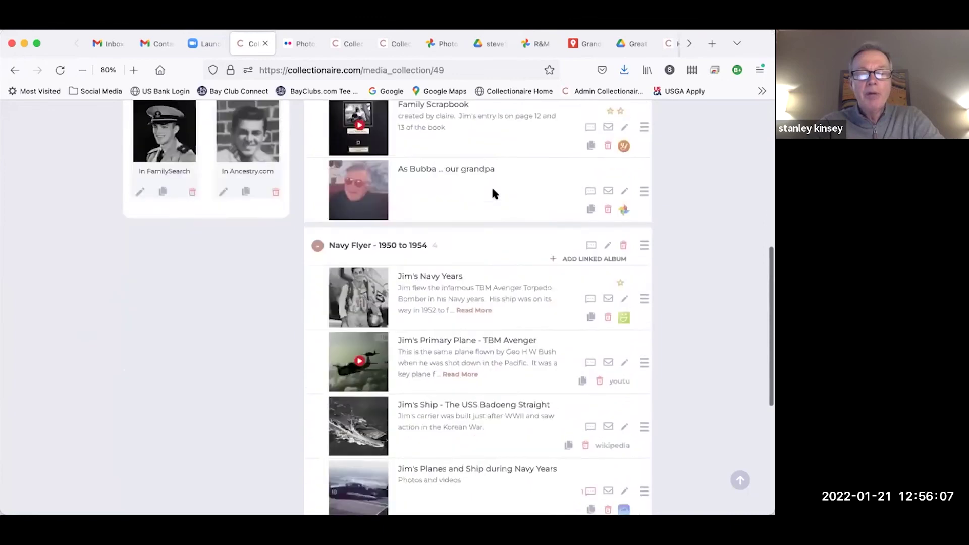
pyautogui.scroll(15, 492, 191)
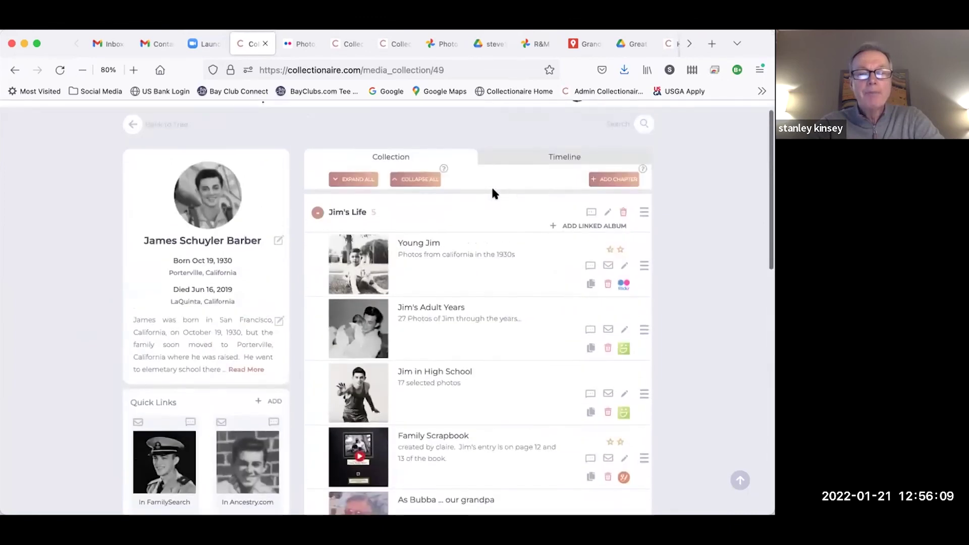
pyautogui.scroll(-2, 722, 248)
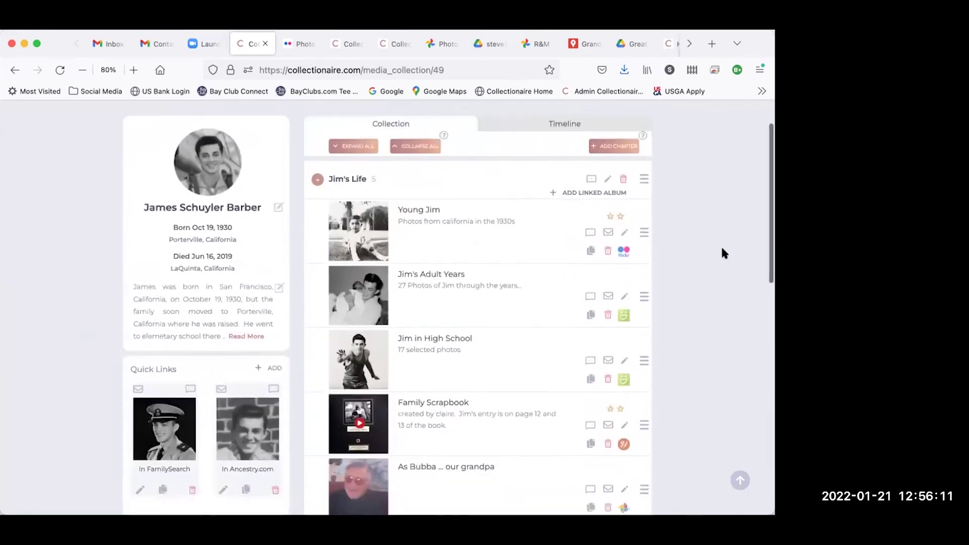
pyautogui.scroll(-1, 723, 252)
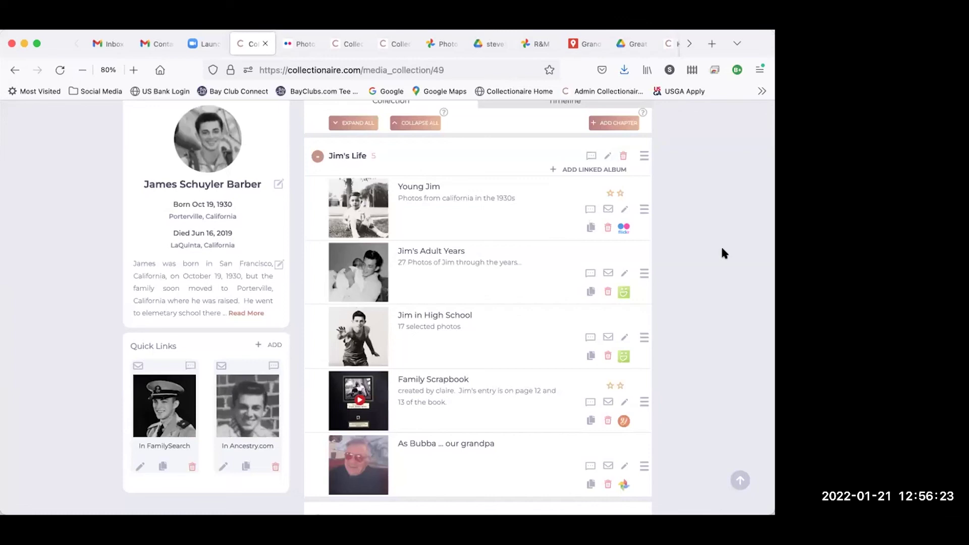
pyautogui.scroll(3, 721, 253)
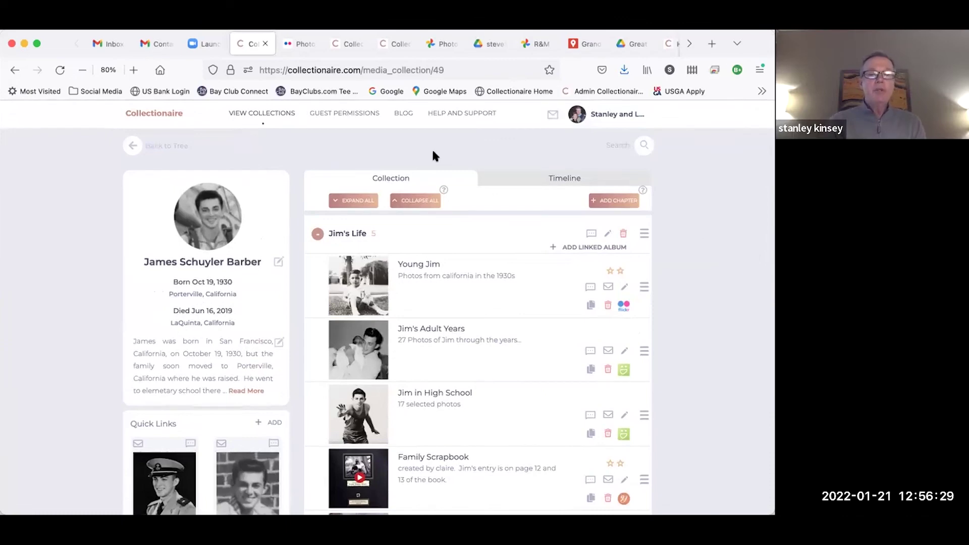
# From Guest Permissions, open Invitations & Requests and bring up the Invite Friends and Family form.
pyautogui.moveTo(344, 113)
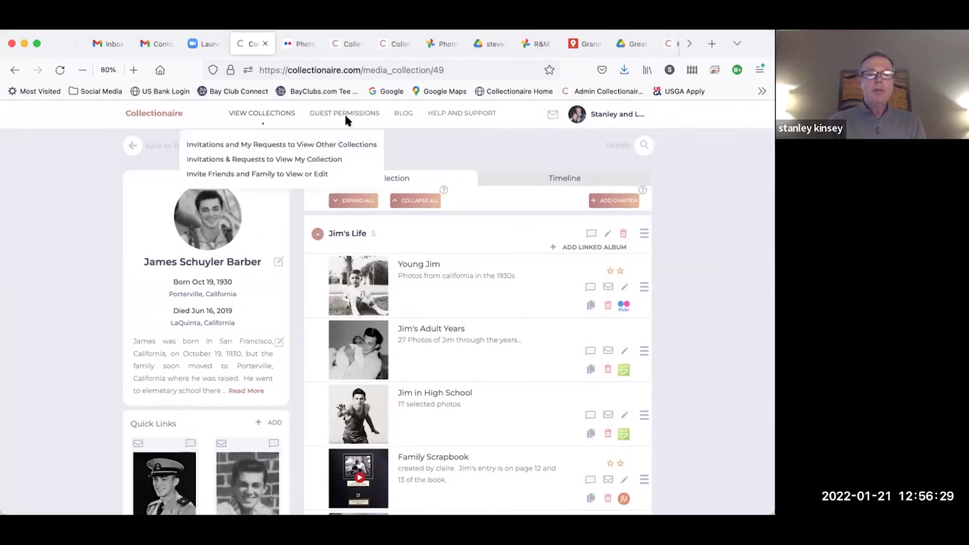
pyautogui.click(305, 160)
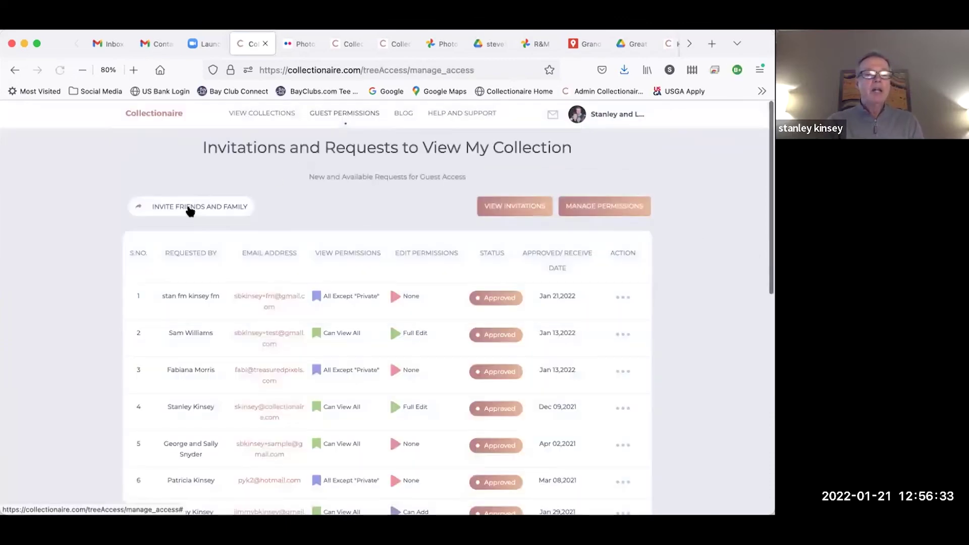
pyautogui.click(185, 208)
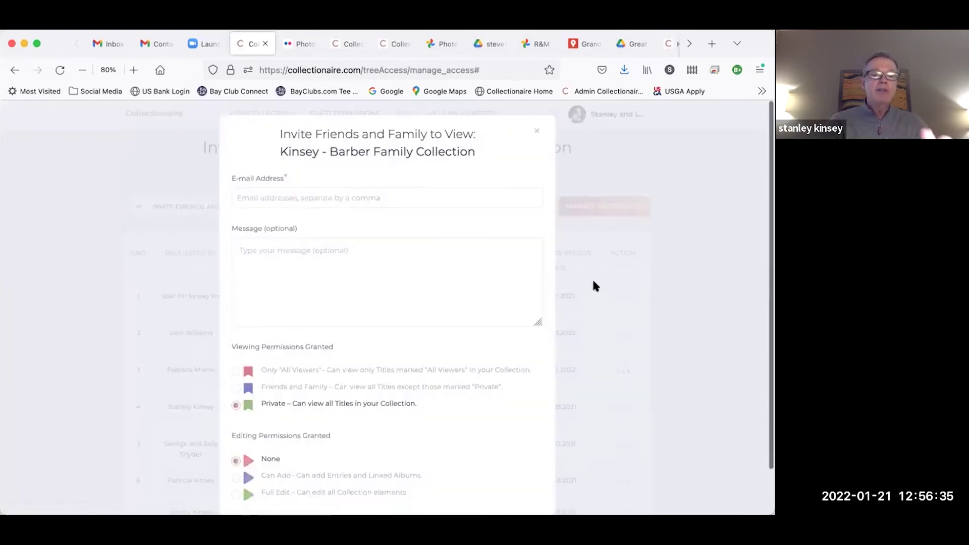
pyautogui.scroll(-2, 637, 300)
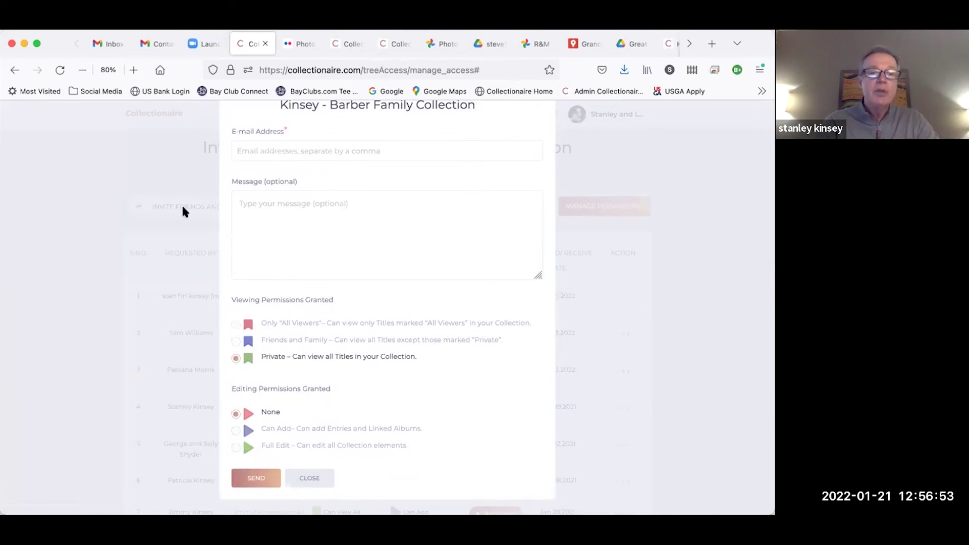
pyautogui.scroll(2, 181, 204)
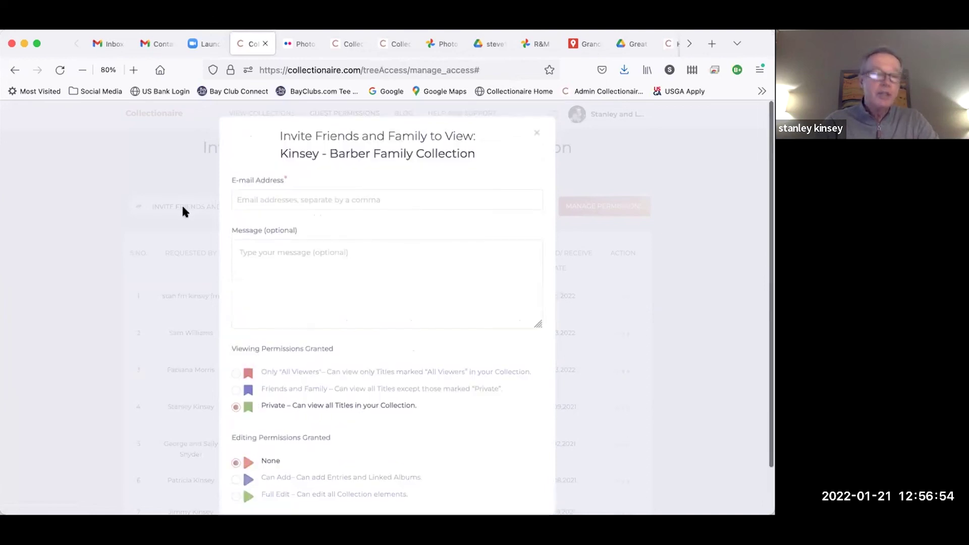
# Close the invite form to review the approved guests list, then bring up the account dropdown.
pyautogui.click(537, 132)
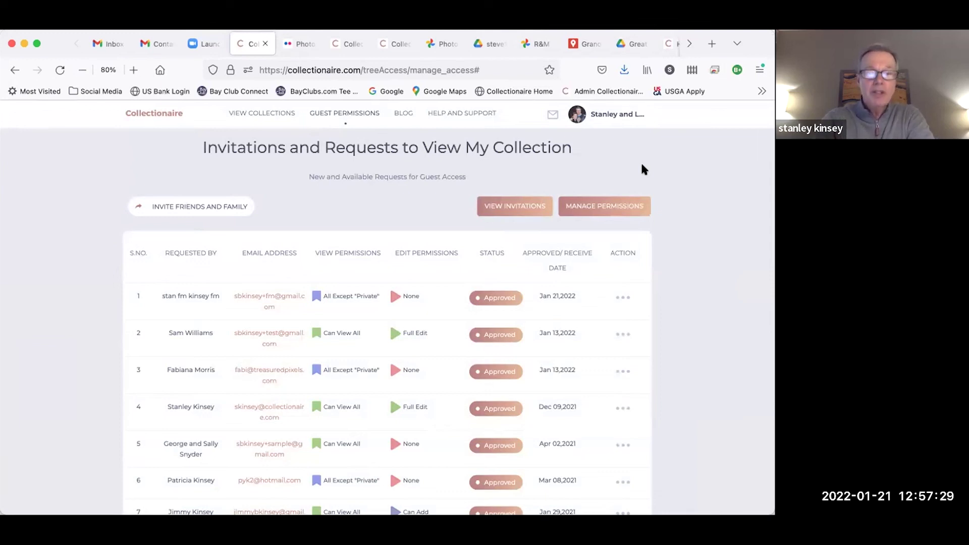
pyautogui.moveTo(595, 114)
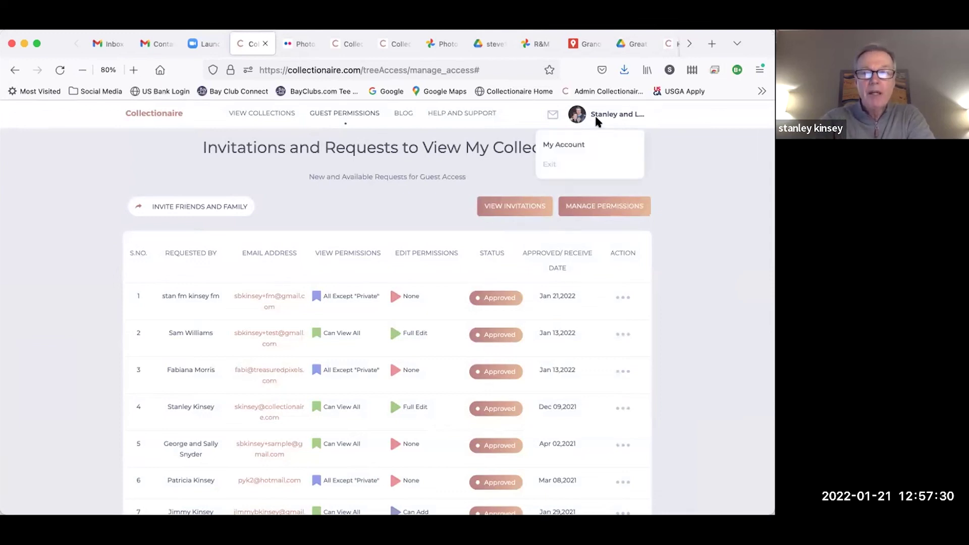
# Open My Account and look over the profile, guest preferences and subscription details.
pyautogui.click(572, 143)
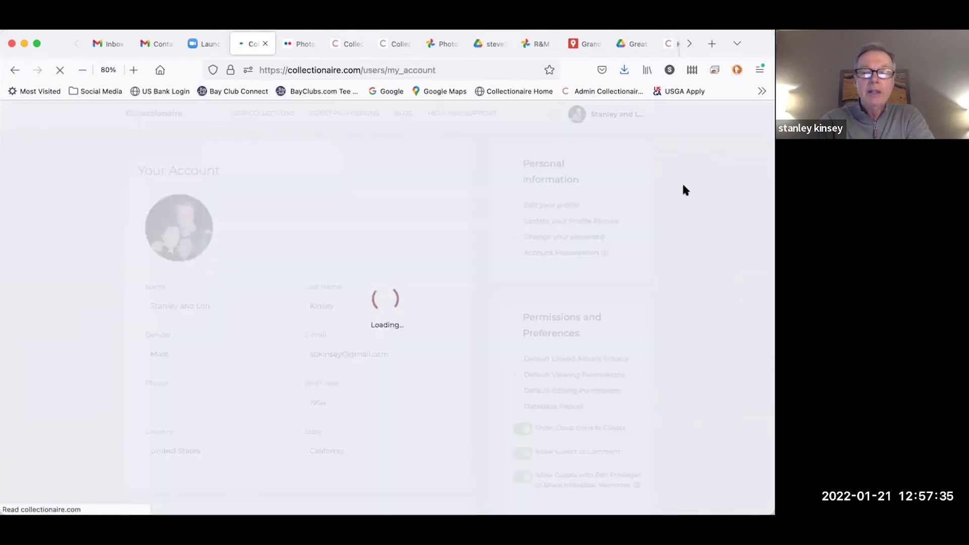
pyautogui.scroll(-3, 684, 187)
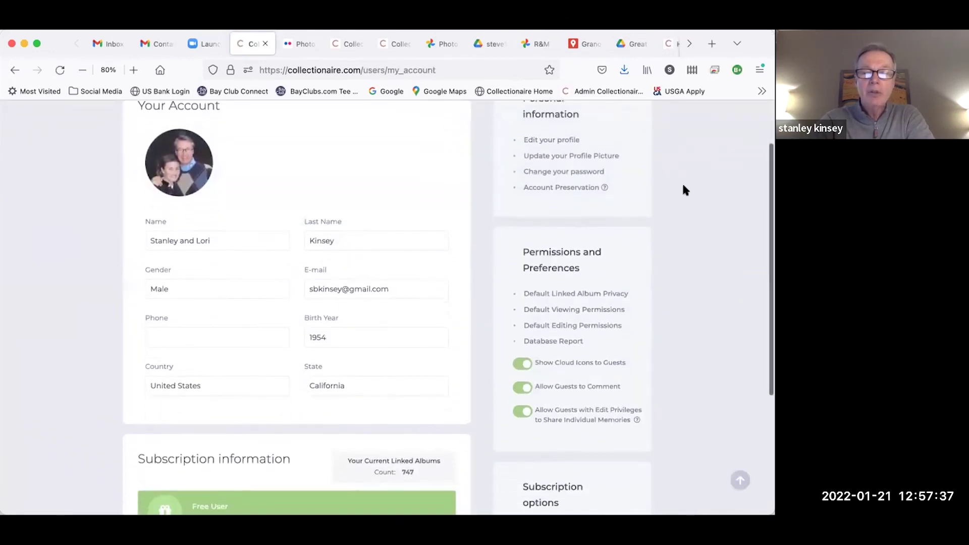
pyautogui.scroll(2, 612, 161)
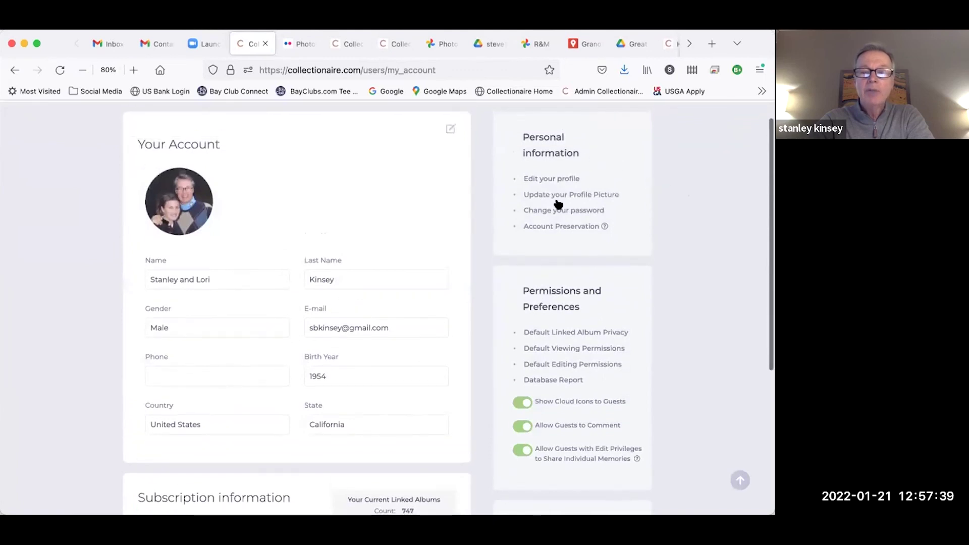
# Open Account Preservation and review the Account Successor #1 name, contact and location details.
pyautogui.click(543, 228)
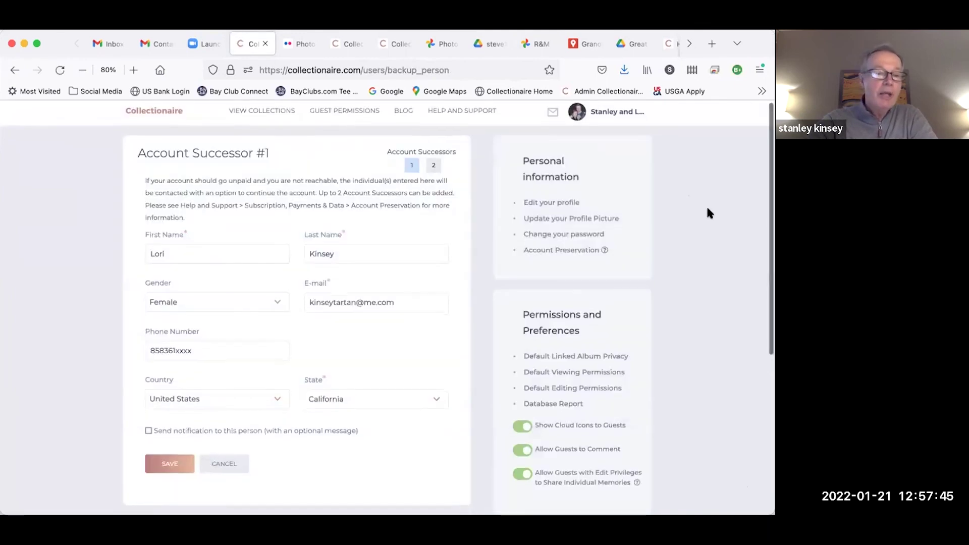
pyautogui.scroll(-3, 707, 209)
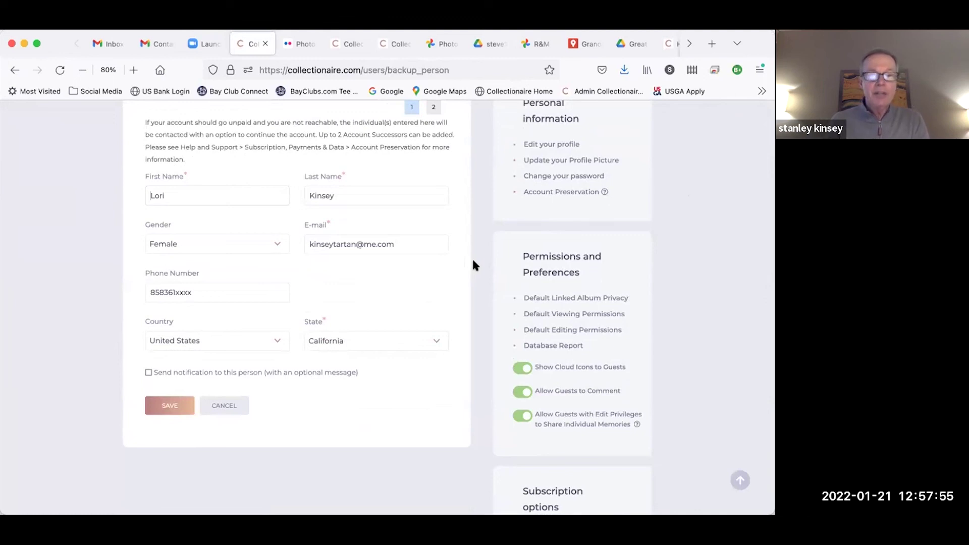
pyautogui.scroll(1, 473, 265)
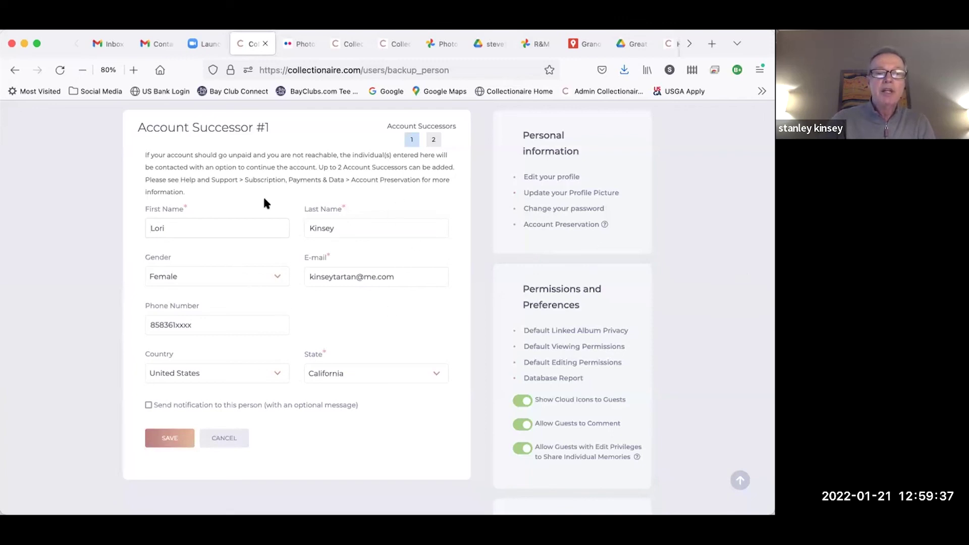
pyautogui.scroll(-1, 241, 284)
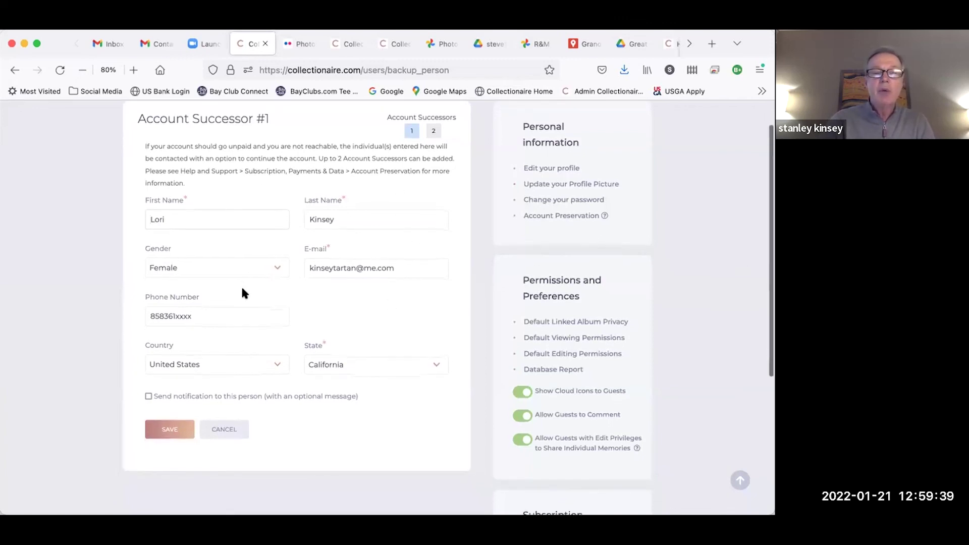
pyautogui.scroll(-1, 242, 289)
pyautogui.scroll(1, 243, 288)
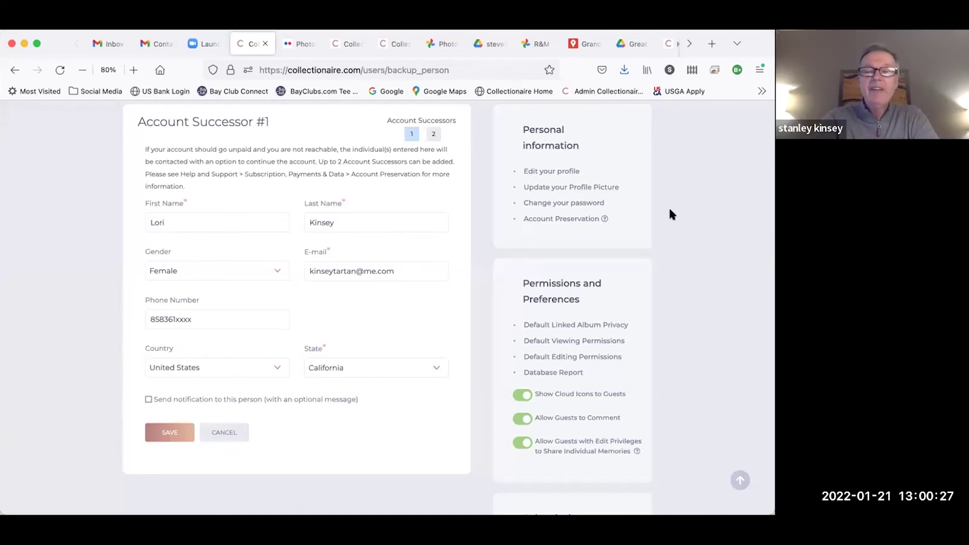
pyautogui.scroll(-1, 670, 209)
pyautogui.scroll(2, 668, 207)
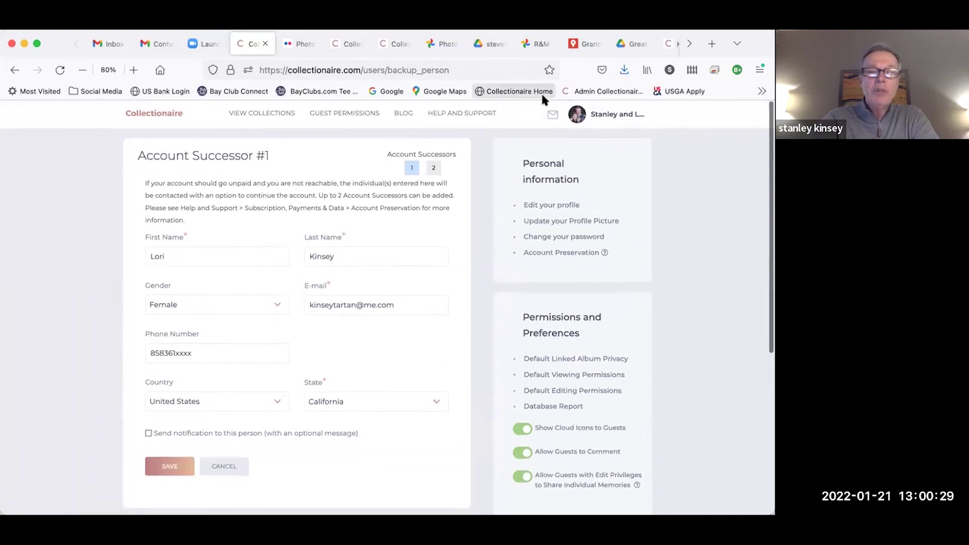
# Sign out of the account and go to the public home page via the logo.
pyautogui.moveTo(586, 110)
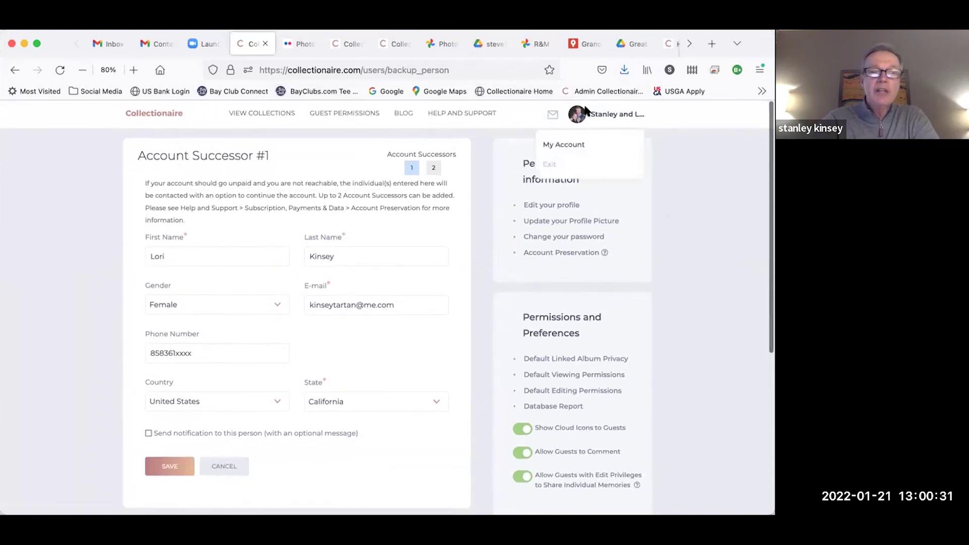
pyautogui.click(549, 163)
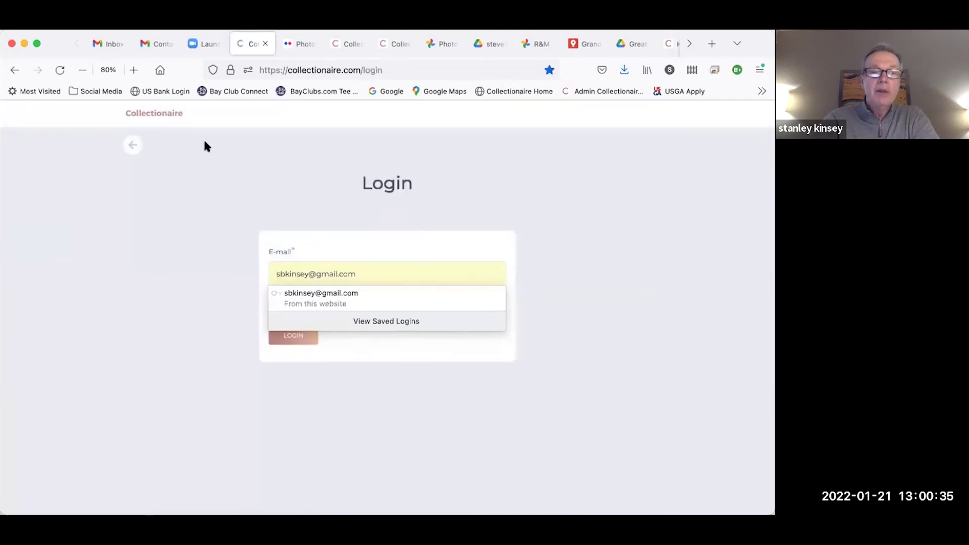
pyautogui.click(163, 115)
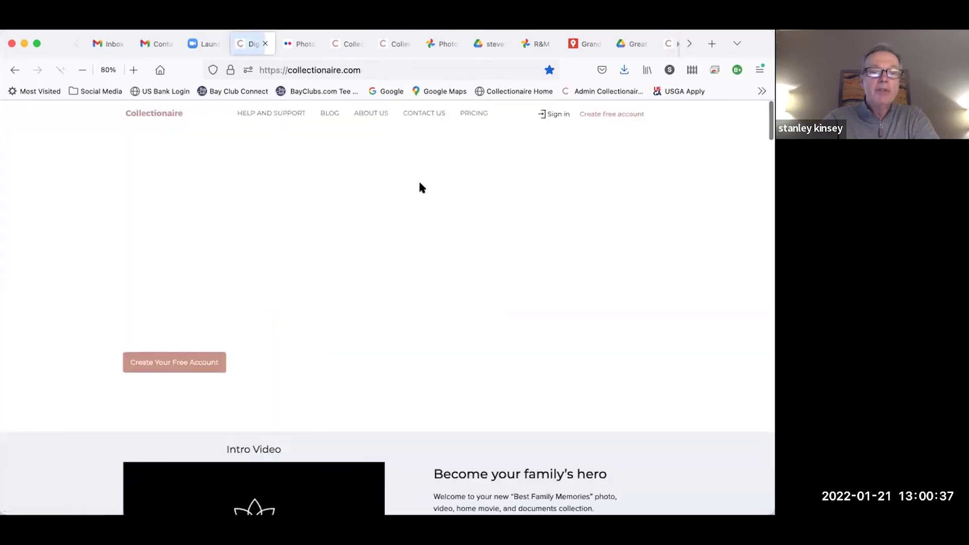
# Scroll the home page down to the Free, $2.99 and $4.99 per-month pricing tiers.
pyautogui.scroll(-8, 463, 281)
pyautogui.scroll(2, 464, 285)
pyautogui.scroll(5, 465, 288)
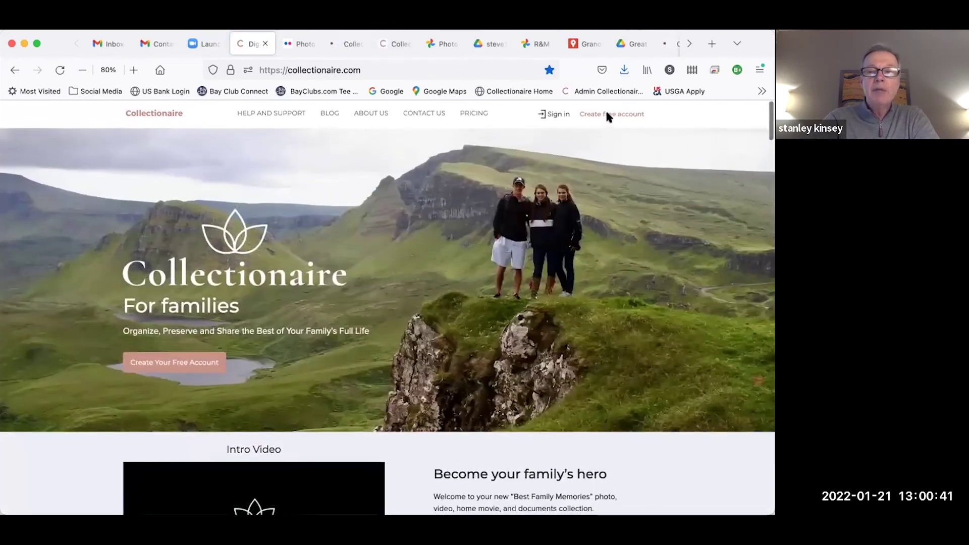
pyautogui.scroll(-8, 385, 304)
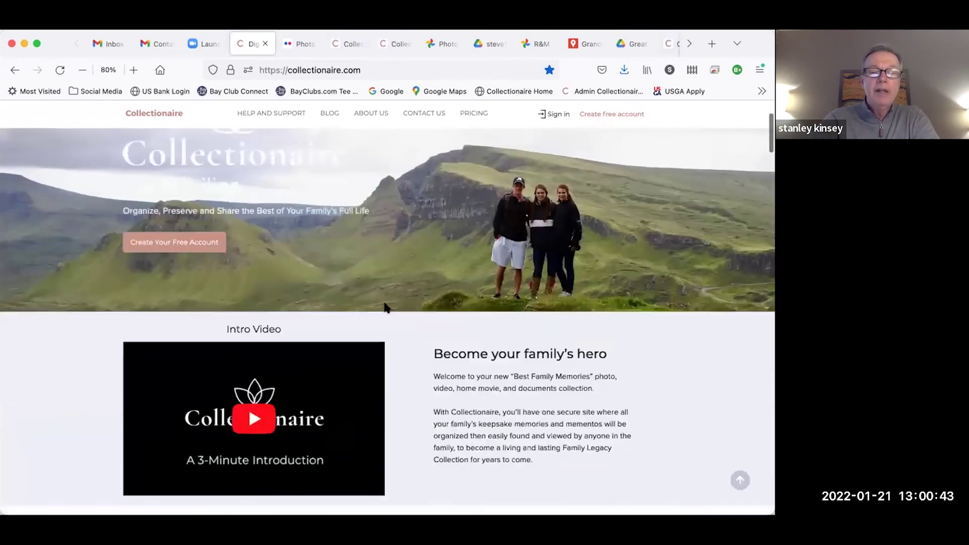
pyautogui.scroll(-12, 385, 308)
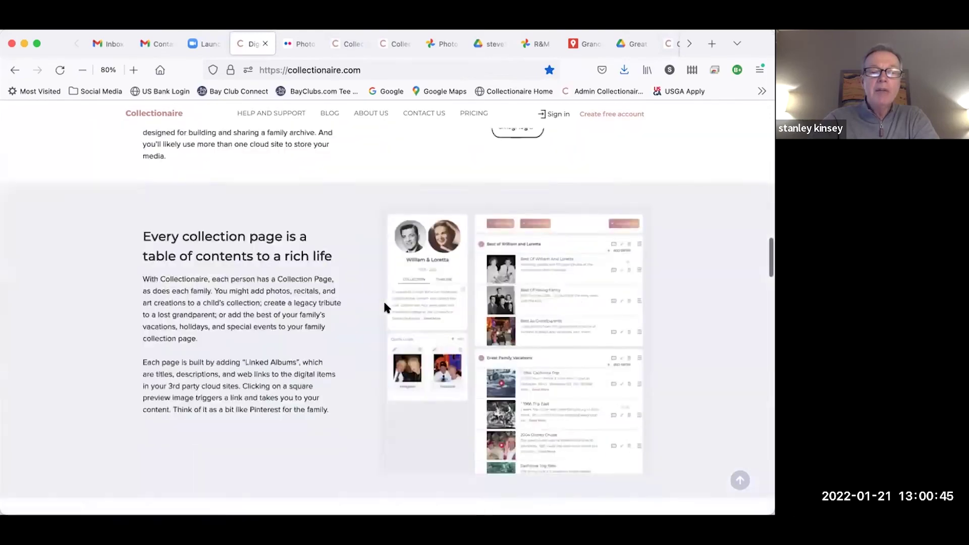
pyautogui.scroll(-15, 385, 308)
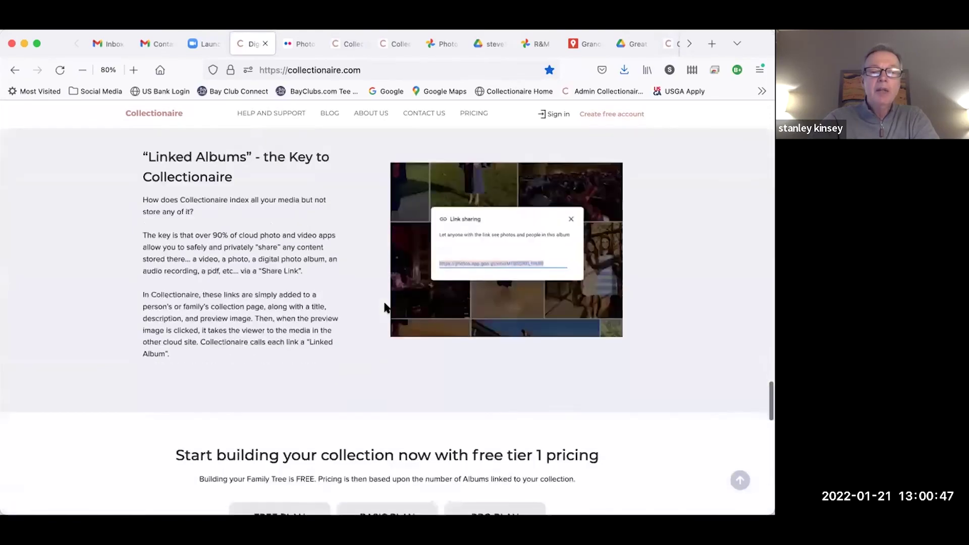
pyautogui.scroll(4, 384, 308)
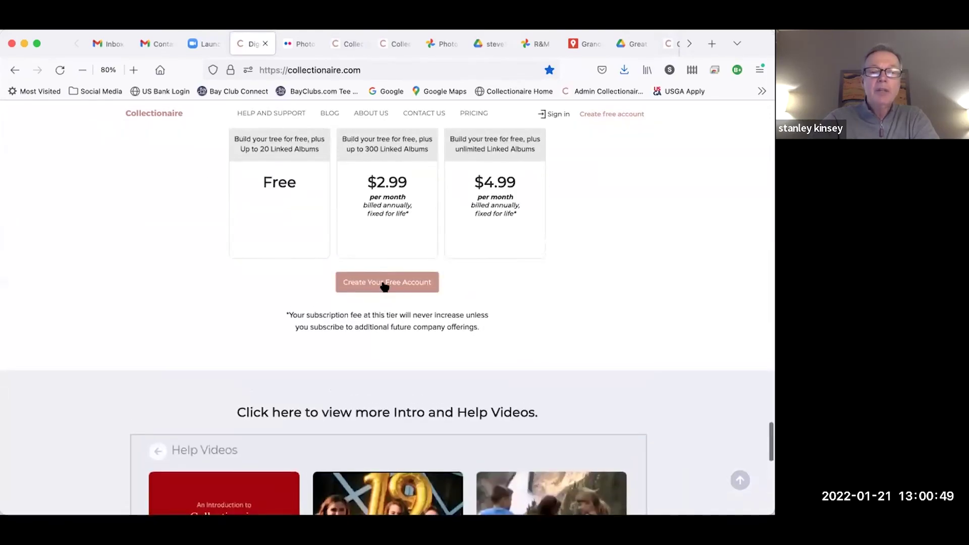
pyautogui.click(383, 283)
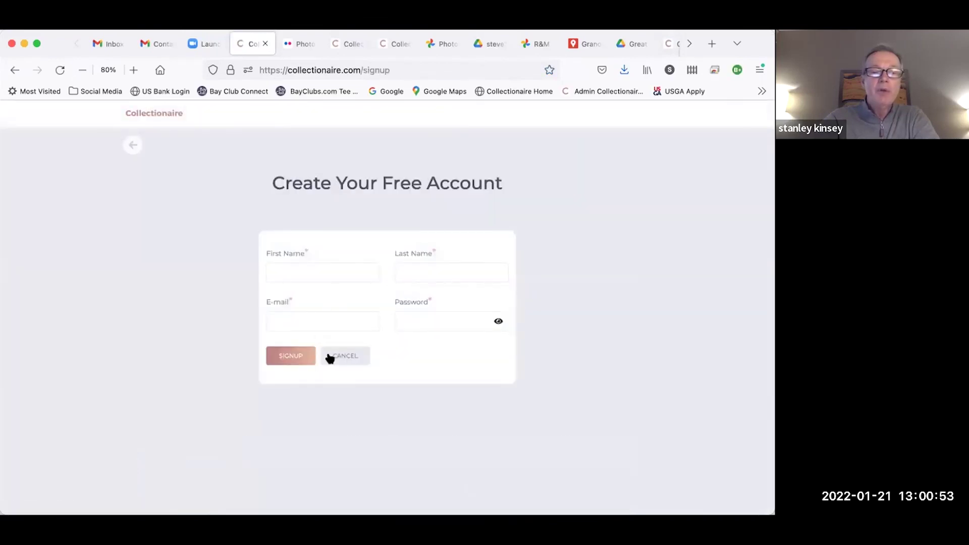
pyautogui.click(331, 356)
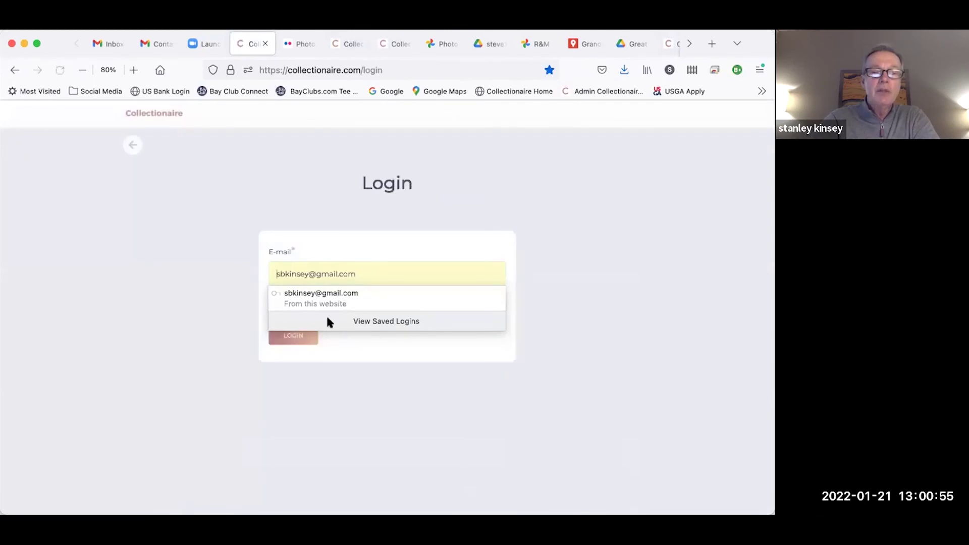
pyautogui.click(158, 117)
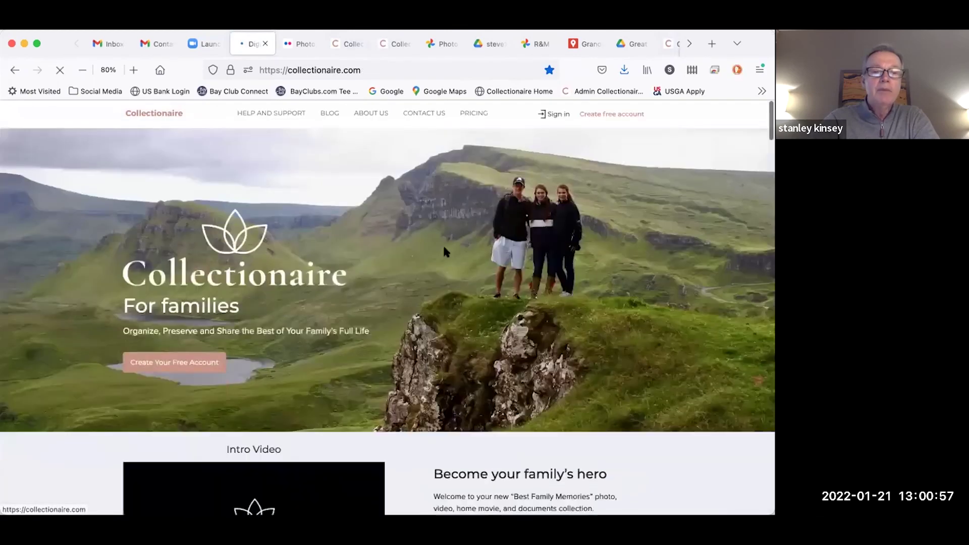
pyautogui.scroll(-20, 443, 243)
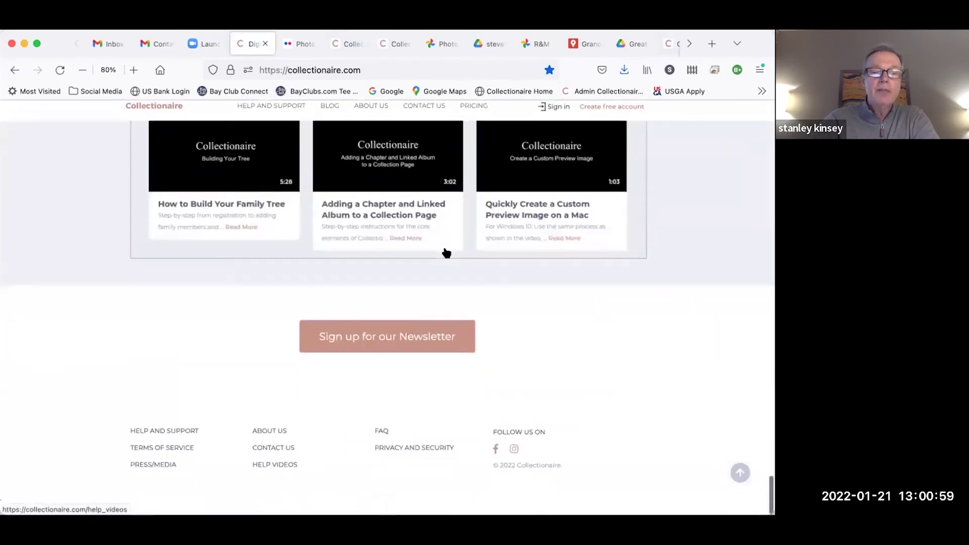
pyautogui.scroll(10, 443, 253)
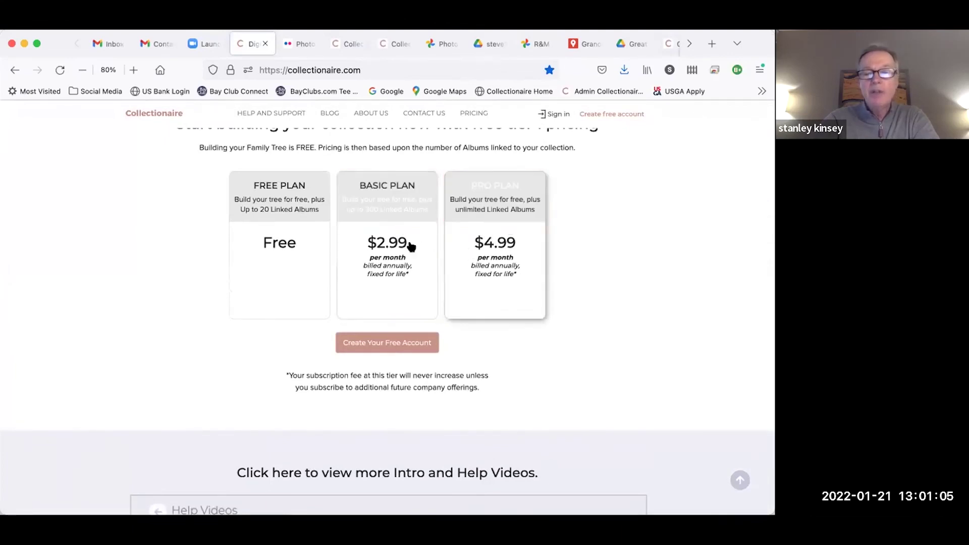
pyautogui.click(392, 252)
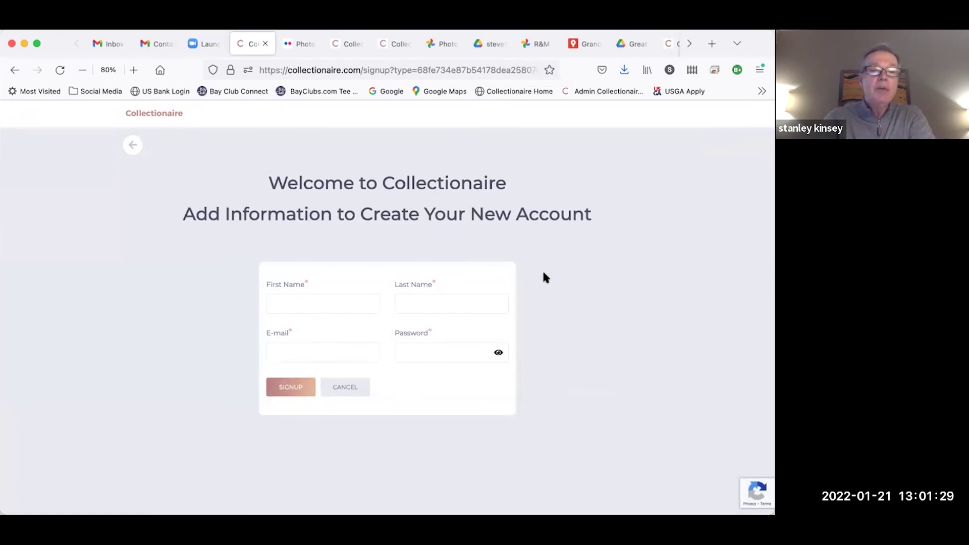
pyautogui.click(133, 145)
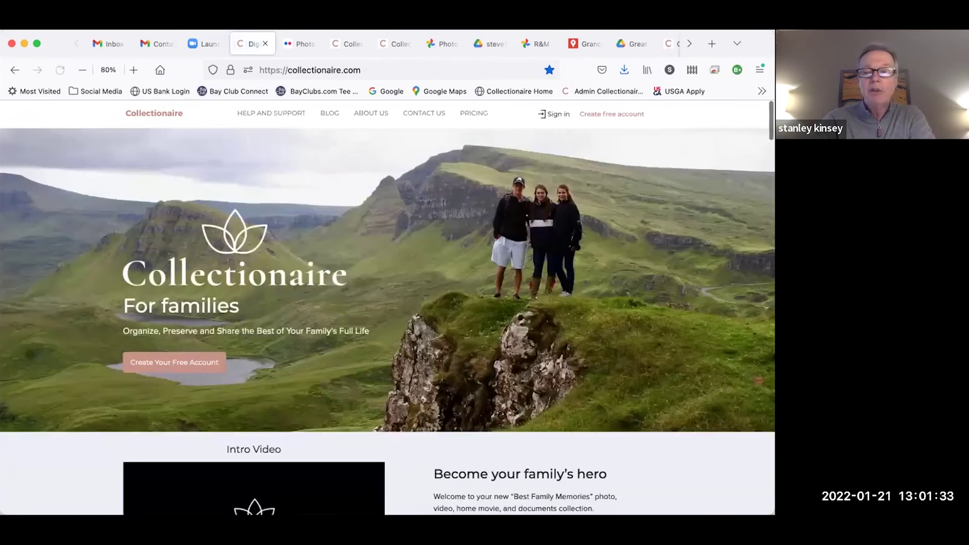